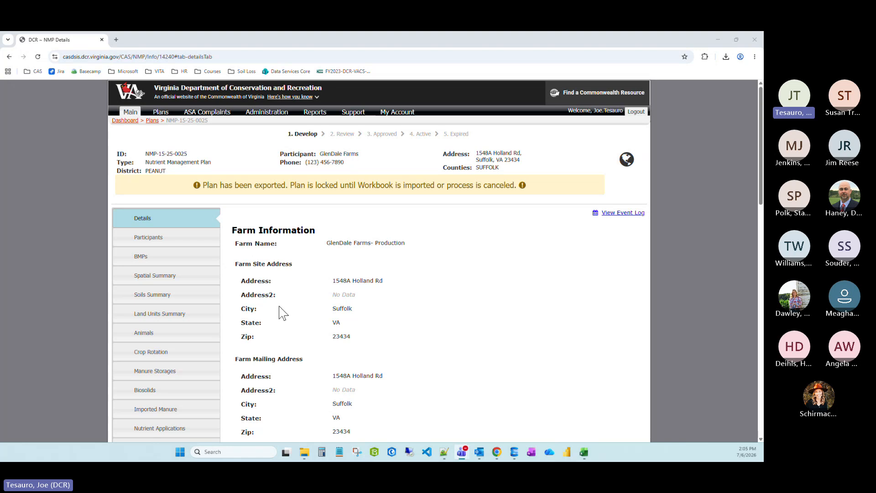
Review the farm and plan information on the exported nutrient management plan's details page.
scroll(282, 312, "down", 2)
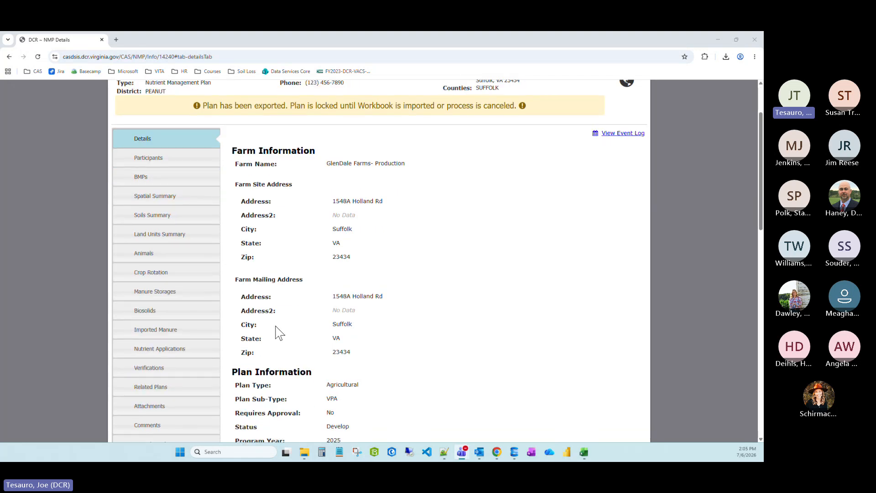
scroll(279, 333, "down", 1)
scroll(280, 329, "down", 2)
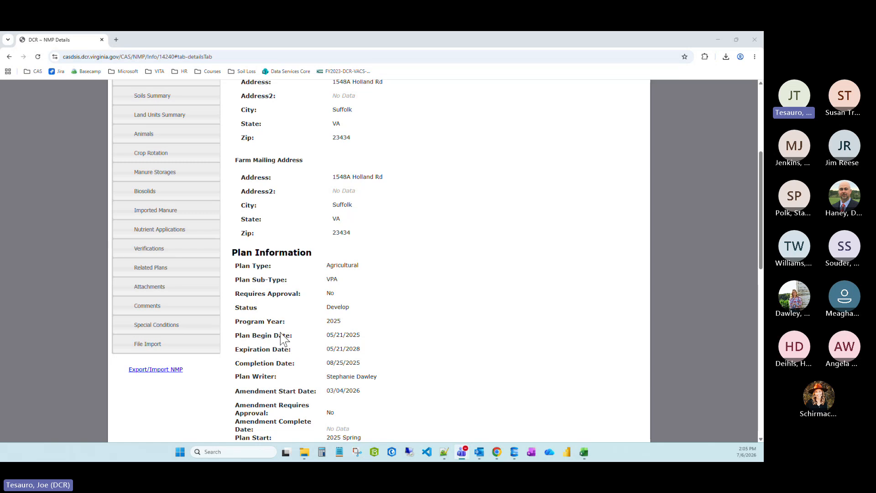
scroll(289, 338, "up", 5)
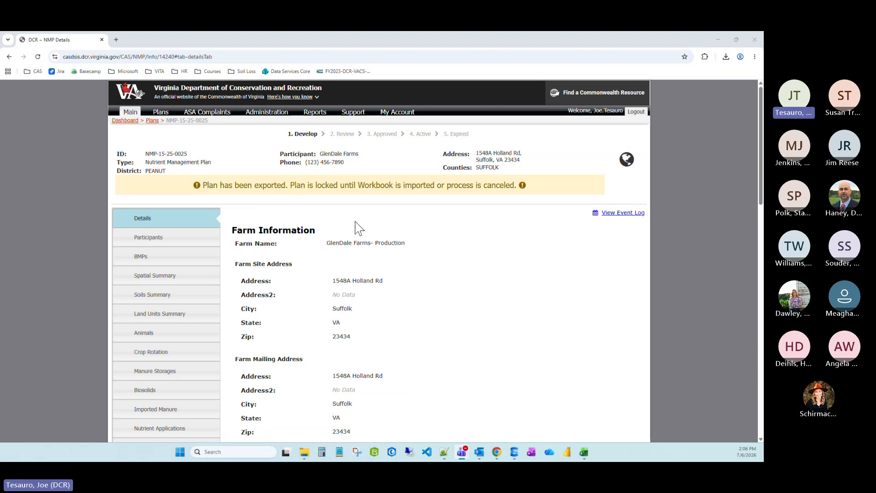
Rename the exported workbook on the desktop to NMP-15-25-0025_MASTER.xlsb, closing it in Excel so the rename can go through.
left_click(584, 453)
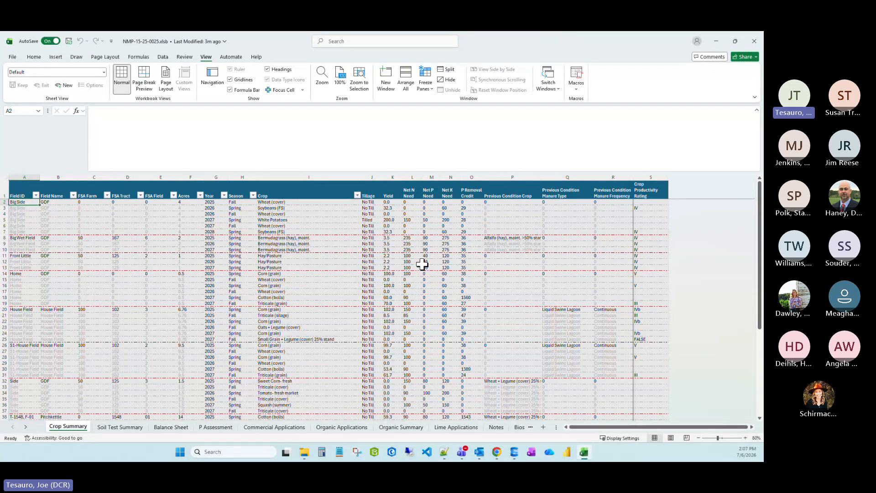
left_click(715, 46)
left_click(718, 39)
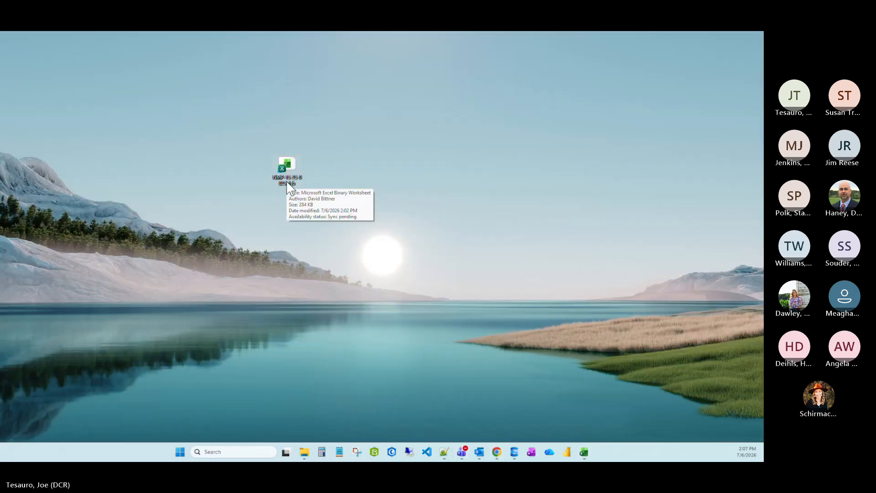
left_click(288, 187)
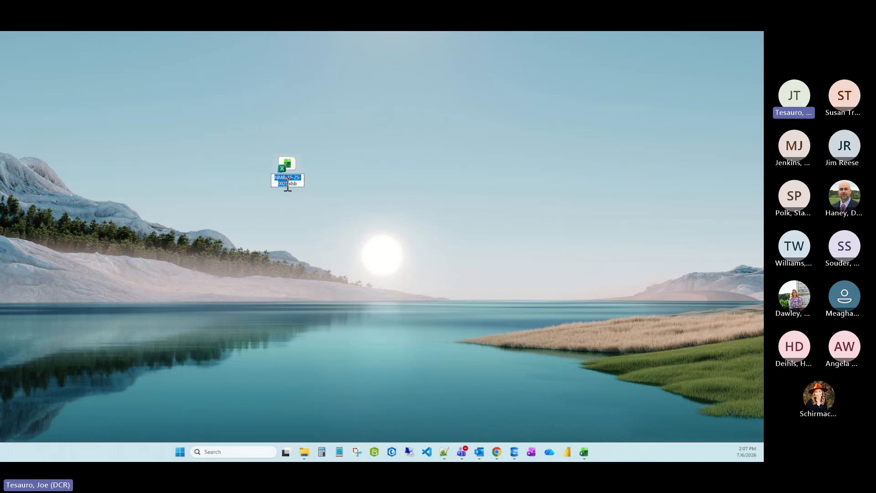
left_click(292, 182)
key("Right")
type("_MASTER")
key("Return")
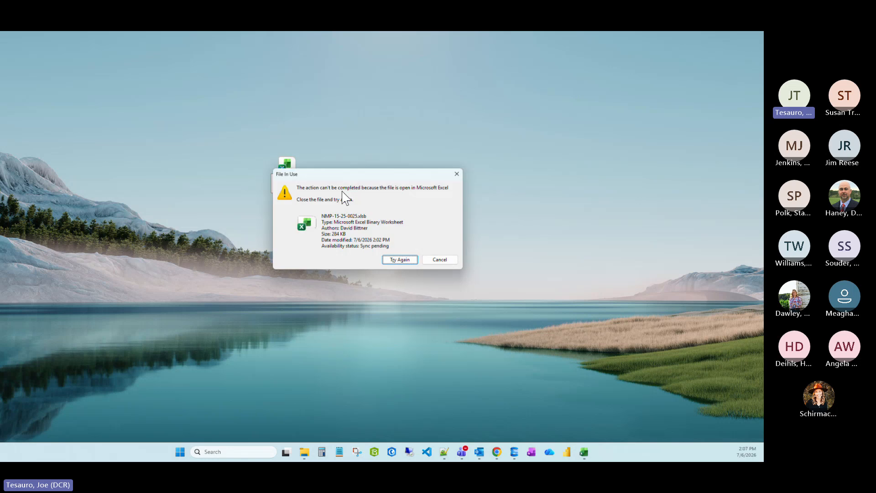
left_click(585, 452)
key("alt+F4")
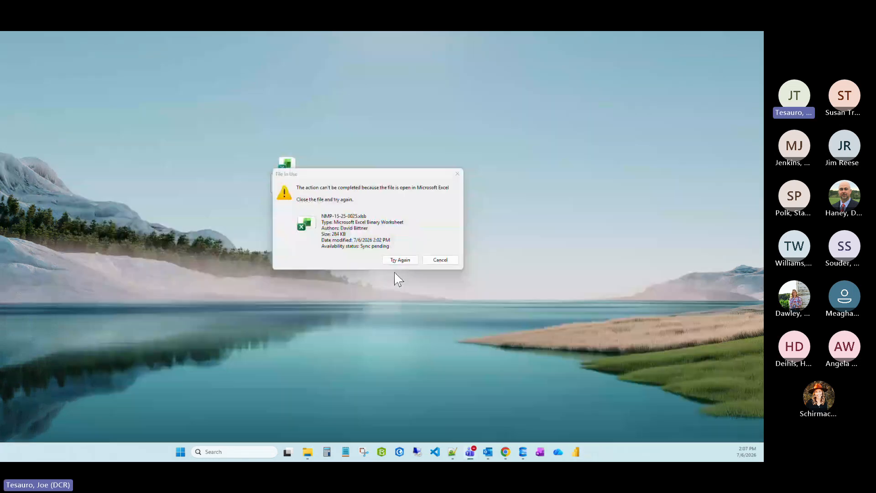
left_click(400, 258)
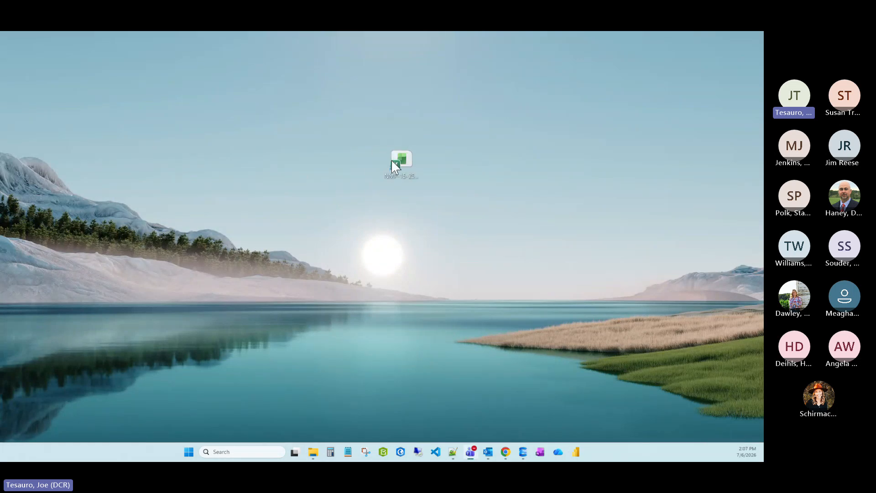
Open the renamed NMP-15-25-0025_MASTER.xlsb workbook from the desktop, with the plan's browser window out of the way.
left_click_drag(392, 160, 403, 167)
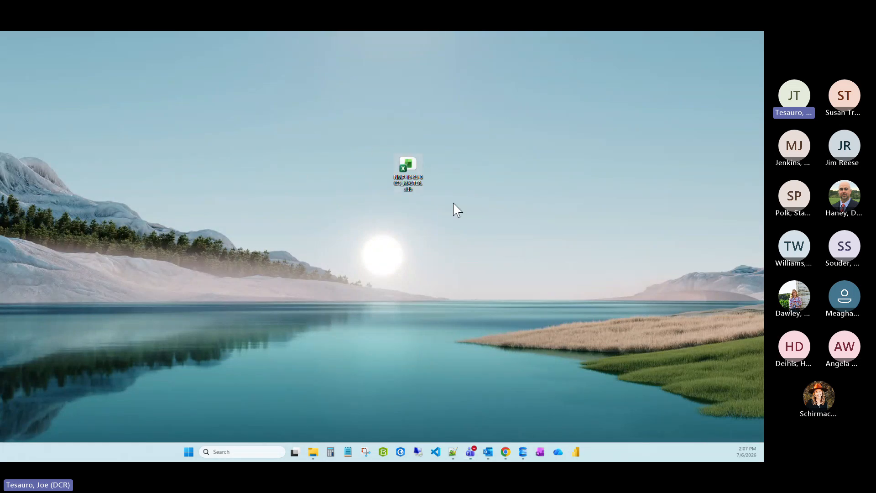
double_click(411, 169)
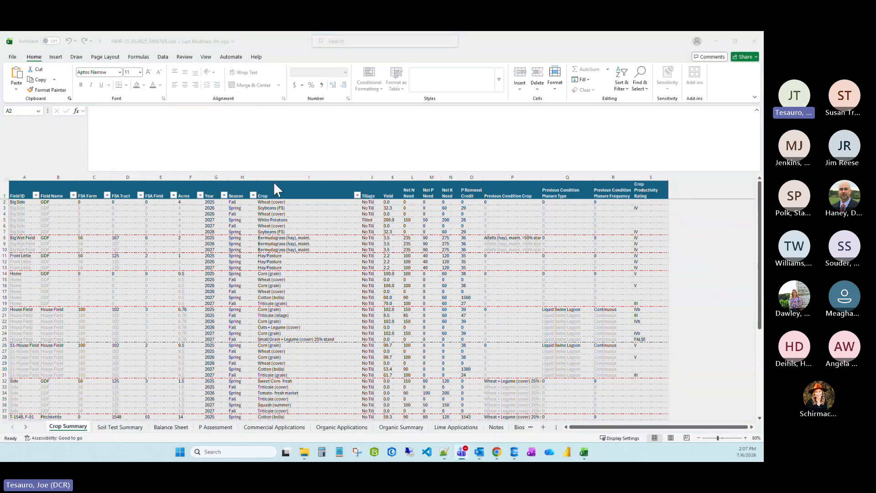
left_click(497, 452)
scroll(342, 260, "down", 3)
scroll(342, 260, "up", 3)
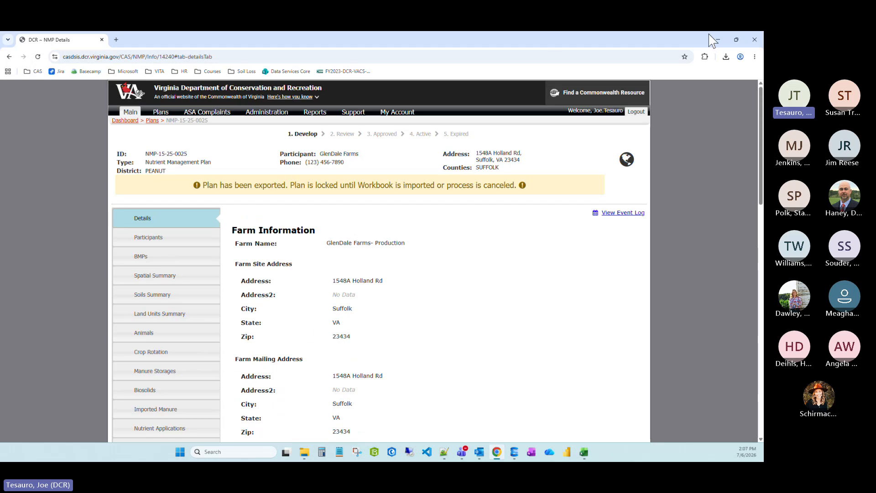
left_click(719, 40)
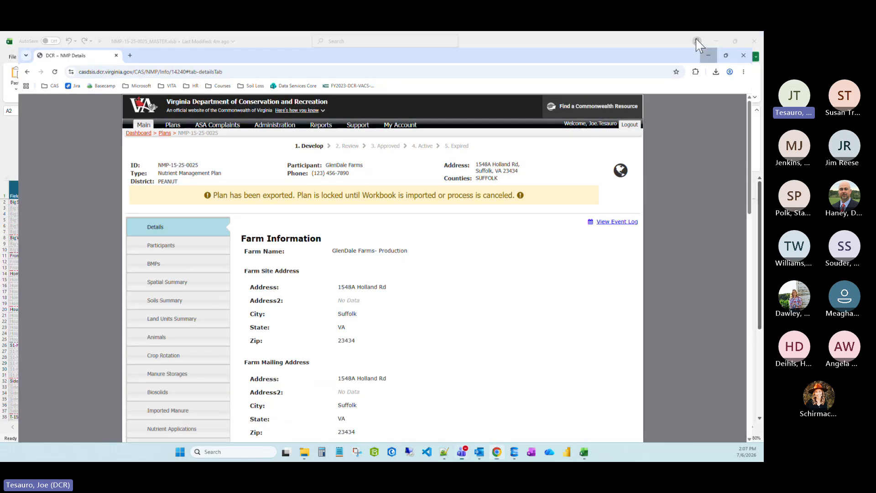
Examine the MASTER workbook's custom advanced properties, including the Guid entry, and return to the sheet without changes.
left_click(696, 39)
left_click(12, 57)
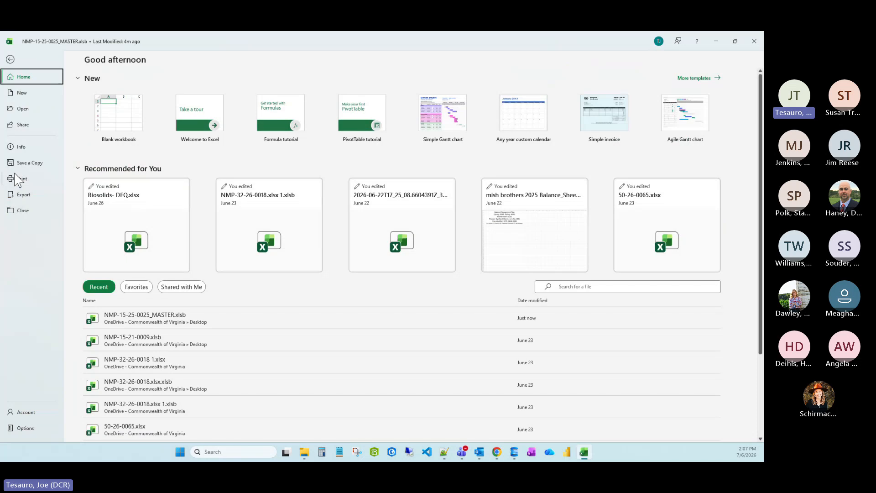
left_click(21, 148)
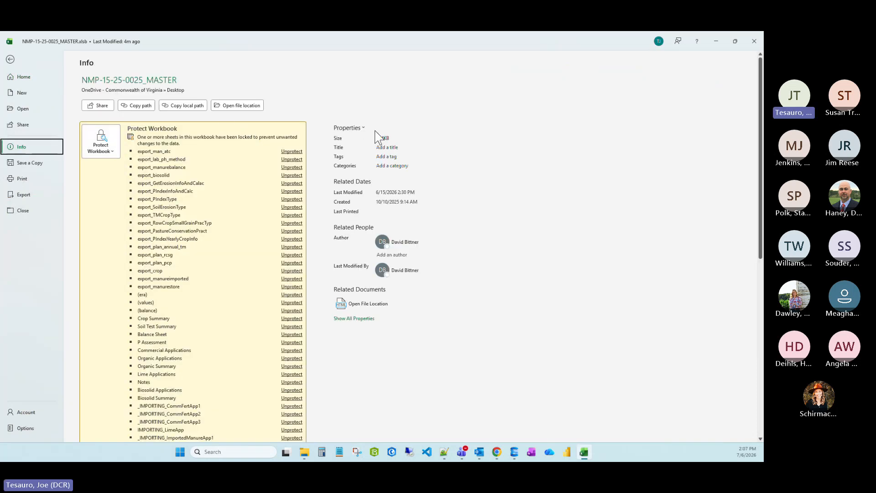
left_click(349, 128)
left_click(363, 145)
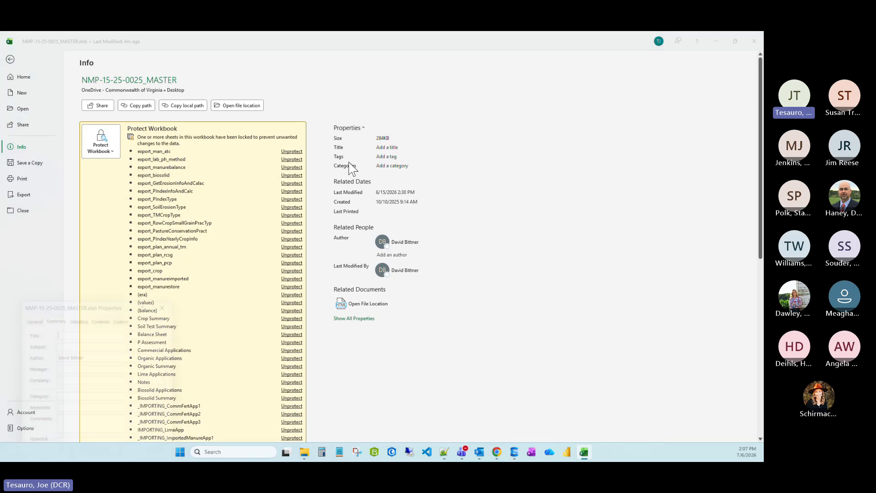
left_click_drag(131, 297, 272, 151)
left_click(263, 155)
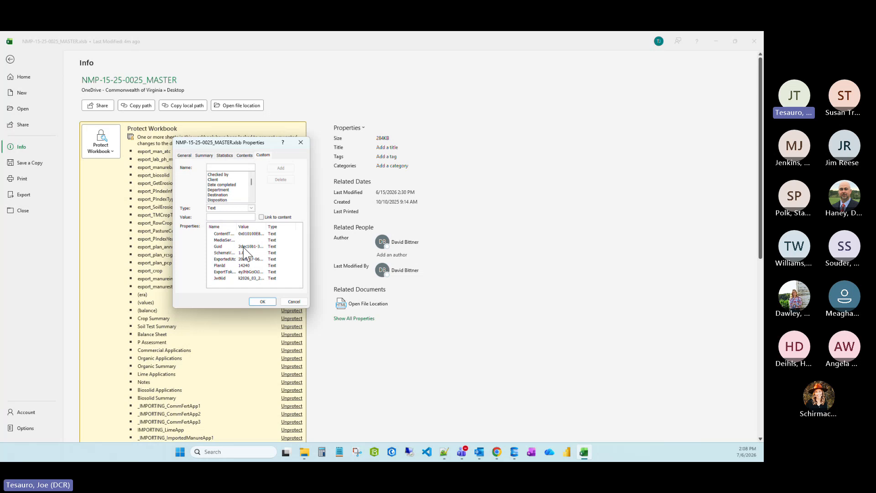
left_click(218, 246)
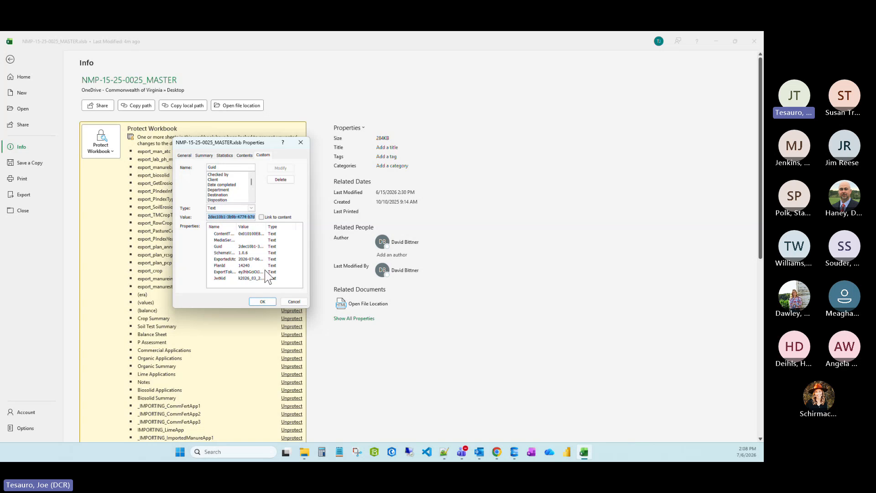
left_click(292, 302)
left_click(10, 60)
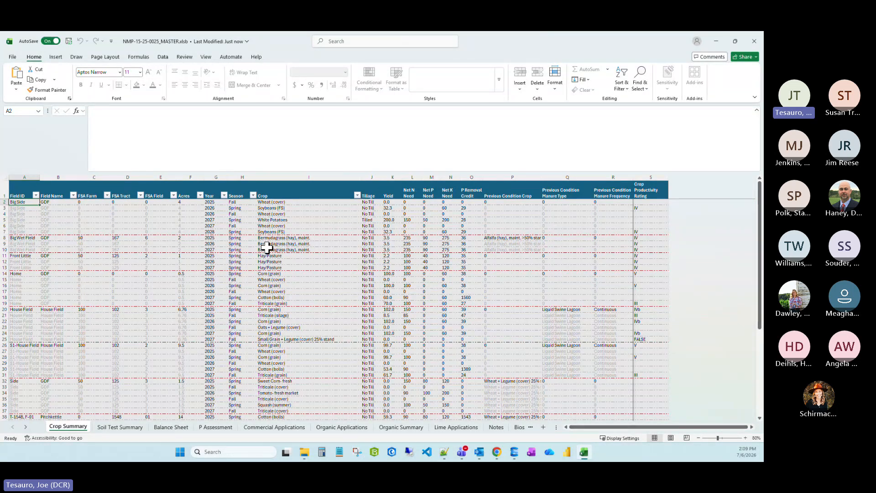
left_click(716, 38)
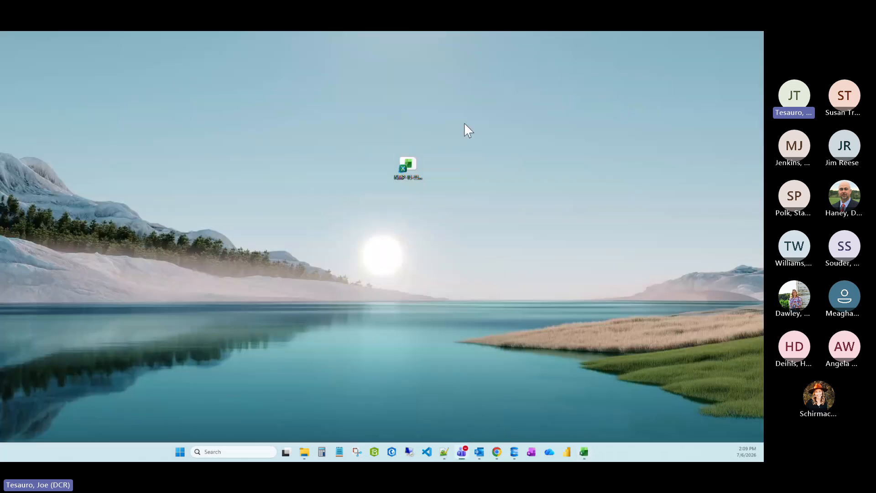
right_click(407, 161)
left_click(447, 173)
left_click(408, 172)
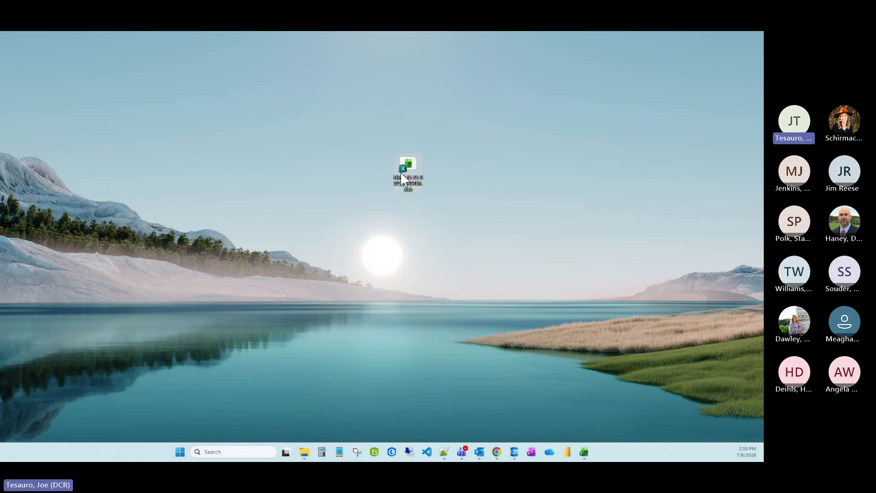
Bring the MASTER workbook back up in Excel and hide its formula bar to give the Crop Summary more room.
mouse_move(583, 453)
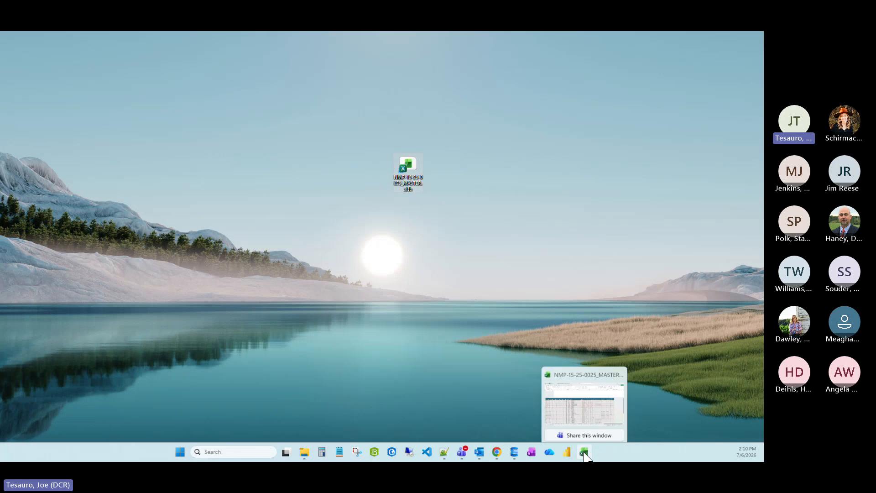
left_click(584, 453)
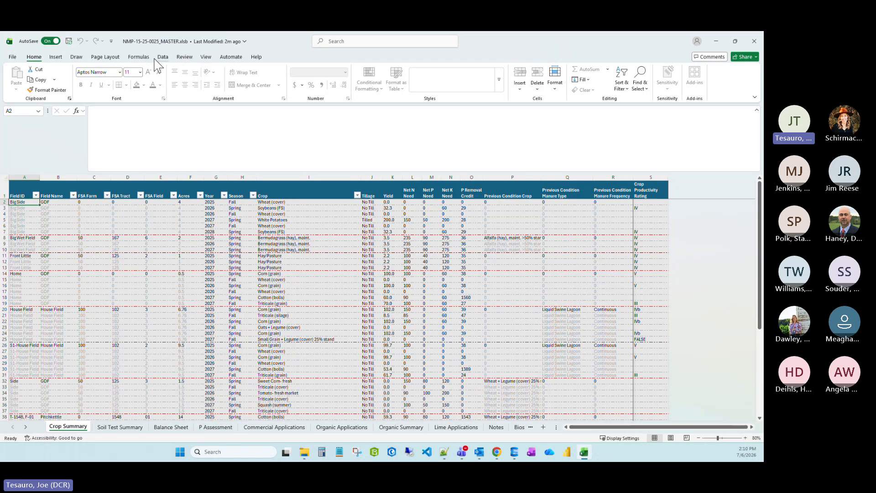
left_click(190, 157)
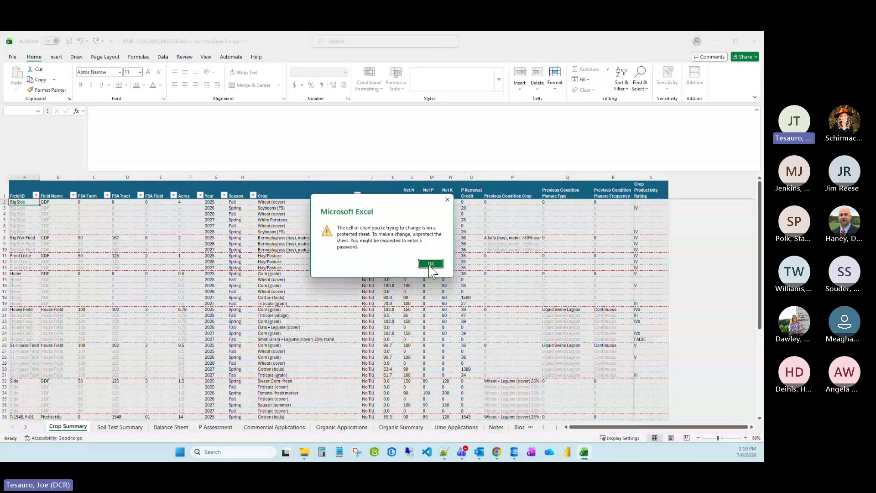
left_click(430, 263)
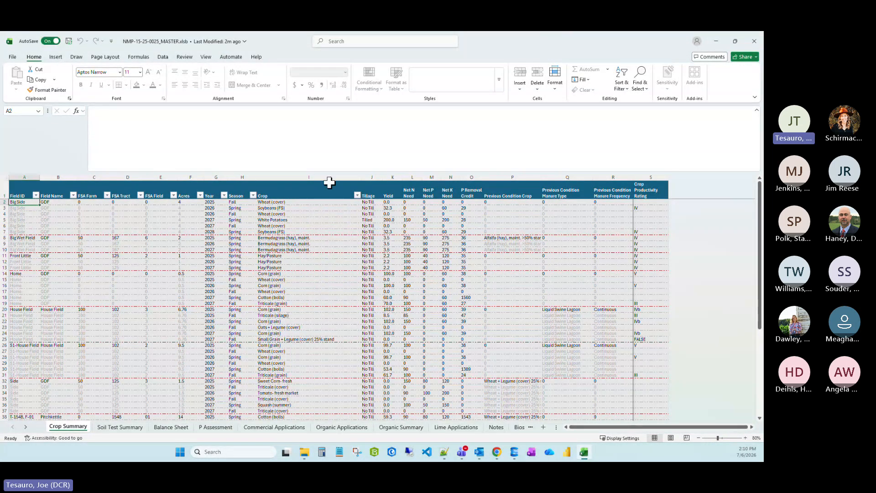
left_click(231, 137)
left_click(431, 263)
left_click(205, 57)
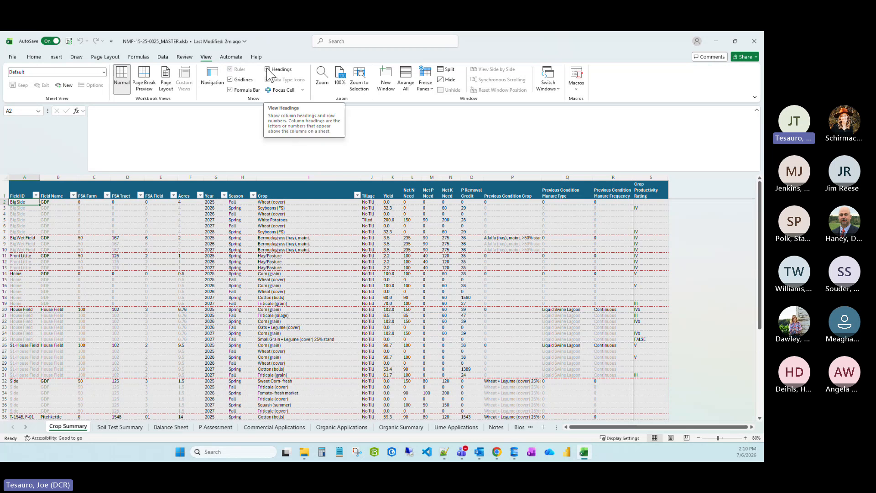
left_click(231, 89)
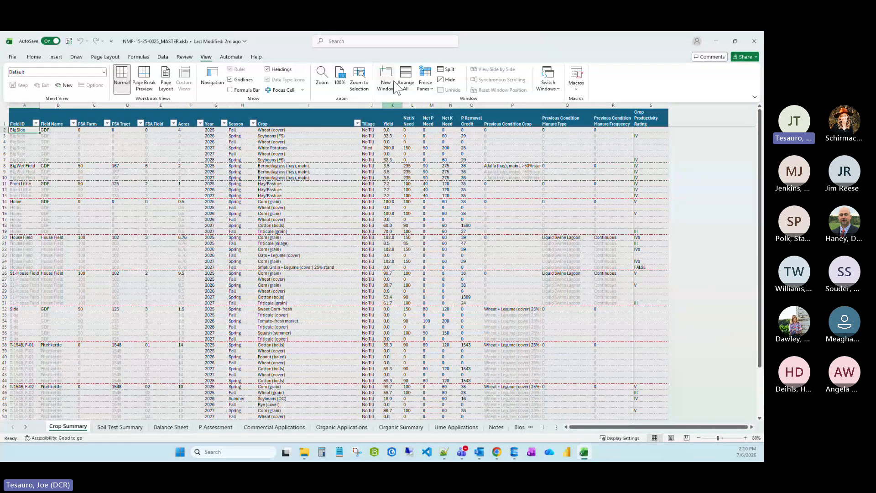
left_click(755, 97)
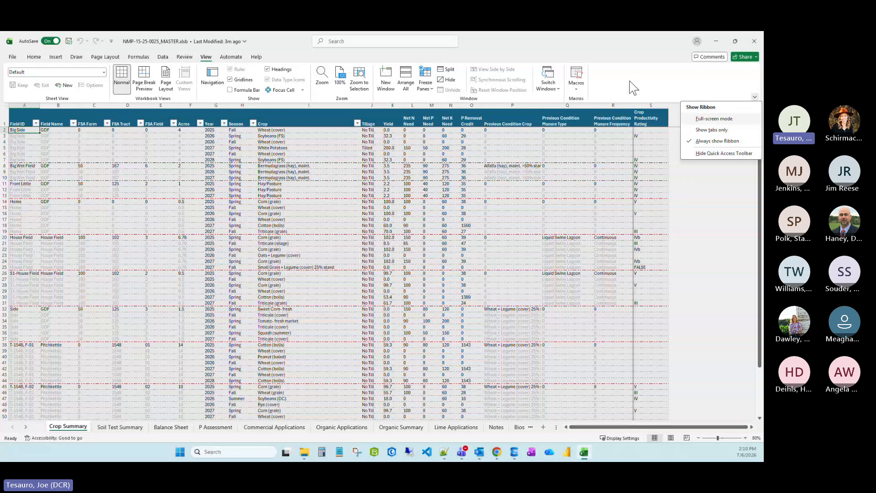
left_click(760, 96)
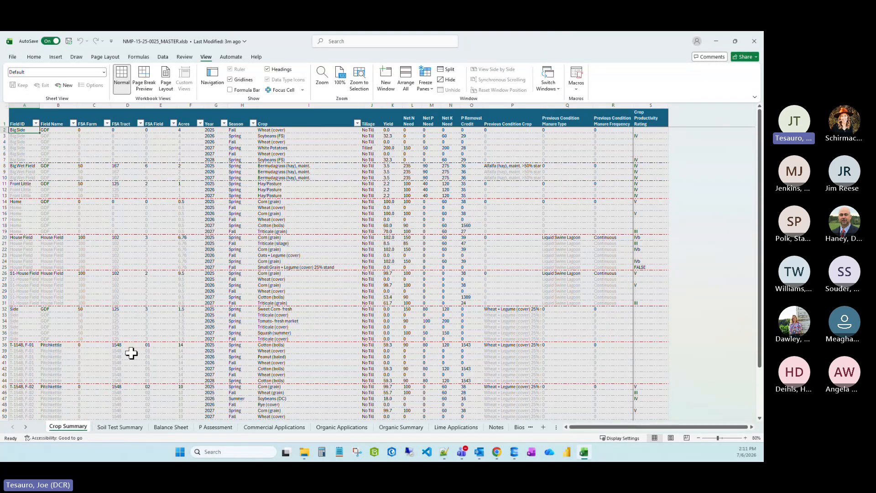
Examine the Crop Summary sheet's field rows, crop rotation entries and previous-condition manure columns down to the last row.
scroll(263, 246, "down", 1)
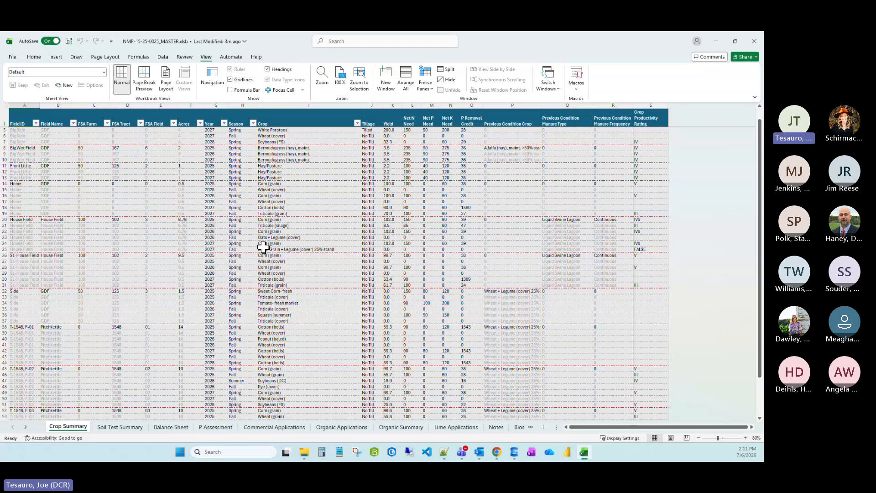
scroll(265, 248, "down", 2)
scroll(266, 251, "up", 3)
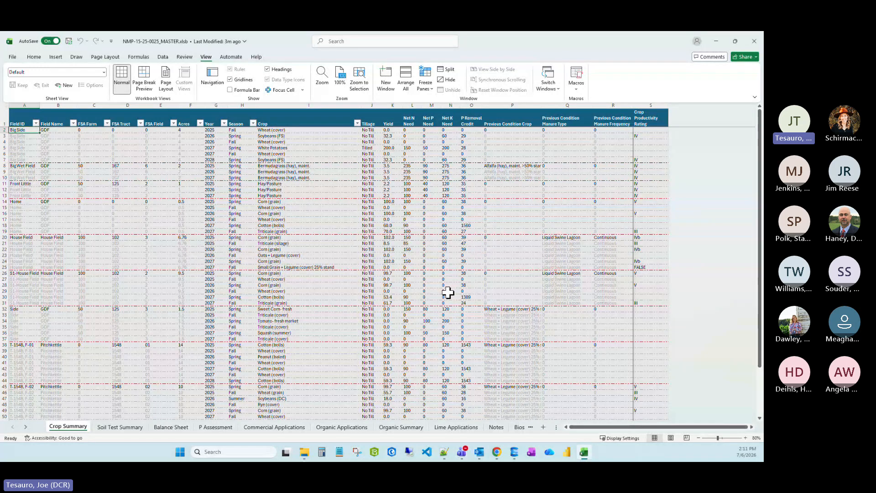
left_click(561, 132)
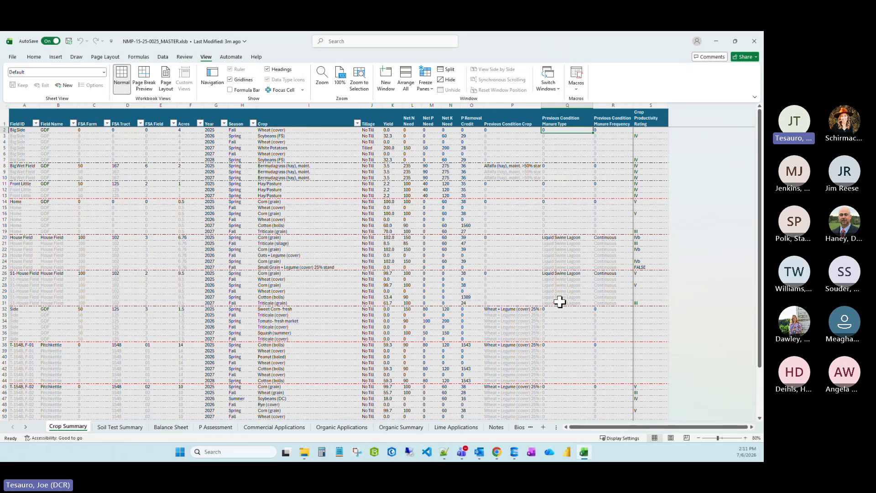
left_click(328, 230)
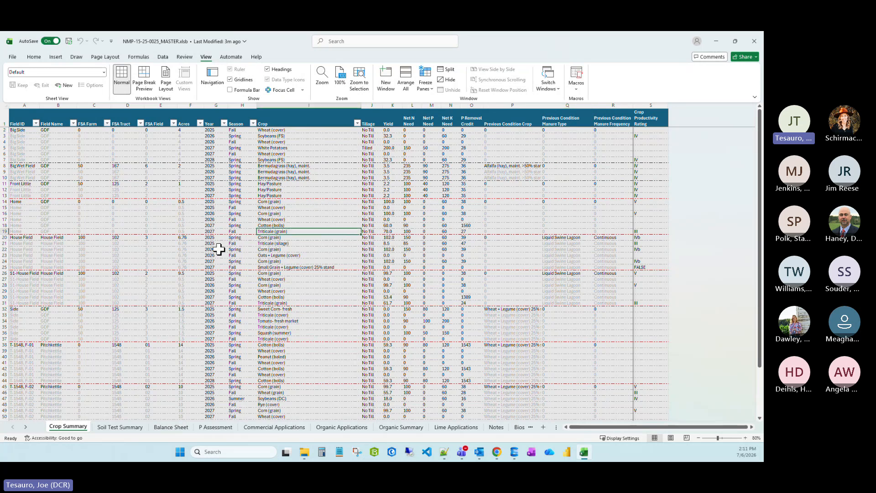
left_click(219, 268)
left_click(294, 227)
scroll(296, 229, "down", 11)
left_click(303, 228)
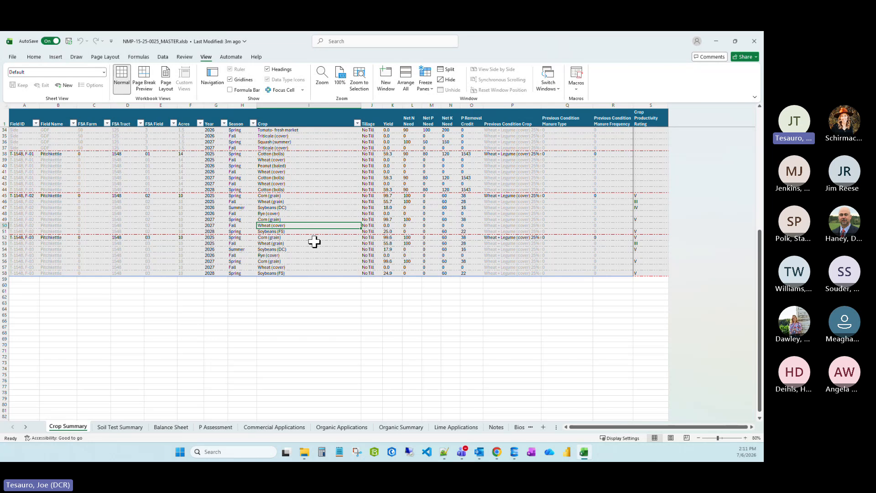
scroll(320, 244, "up", 11)
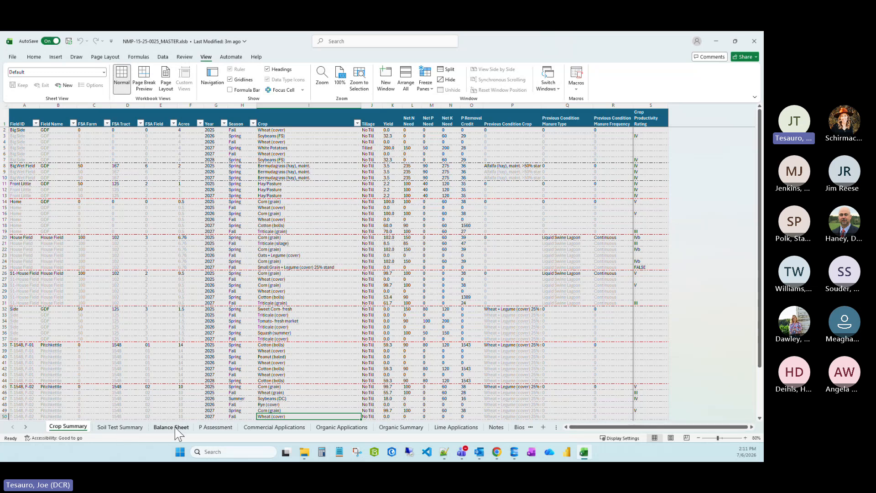
Examine the P Assessment sheet's P values, CAS P assessment and method columns, and the empty New P Method and P-Index columns.
left_click(215, 427)
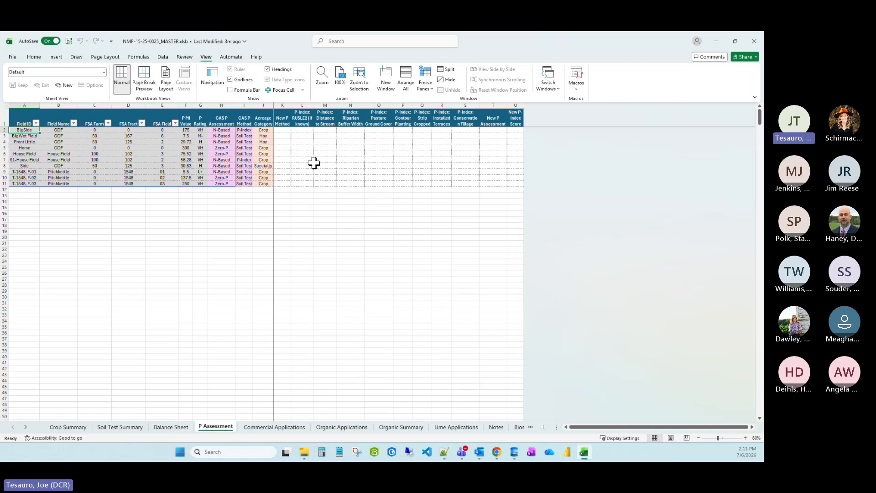
left_click(283, 142)
left_click(295, 142)
left_click(239, 146)
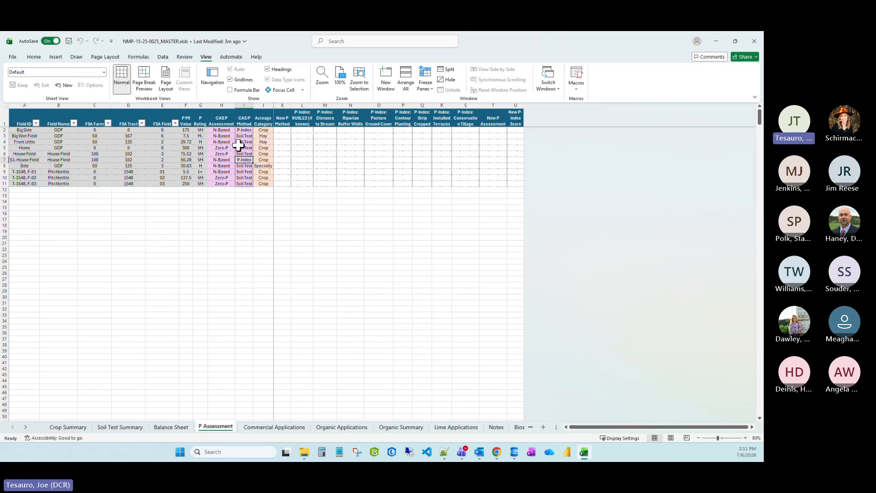
left_click(213, 148)
left_click(188, 153)
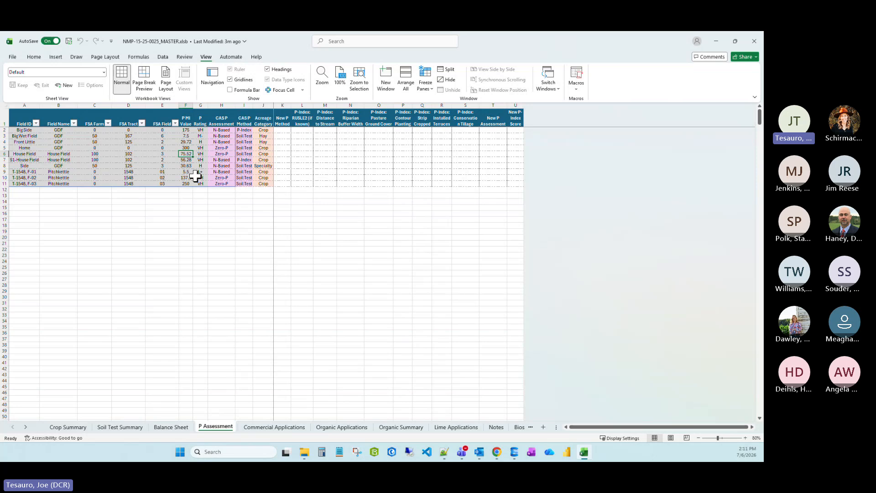
Examine the Soil Test Summary sheet, including its soil test, PET and P-Index allowed P columns, after a glance at the Crop Summary.
left_click(78, 428)
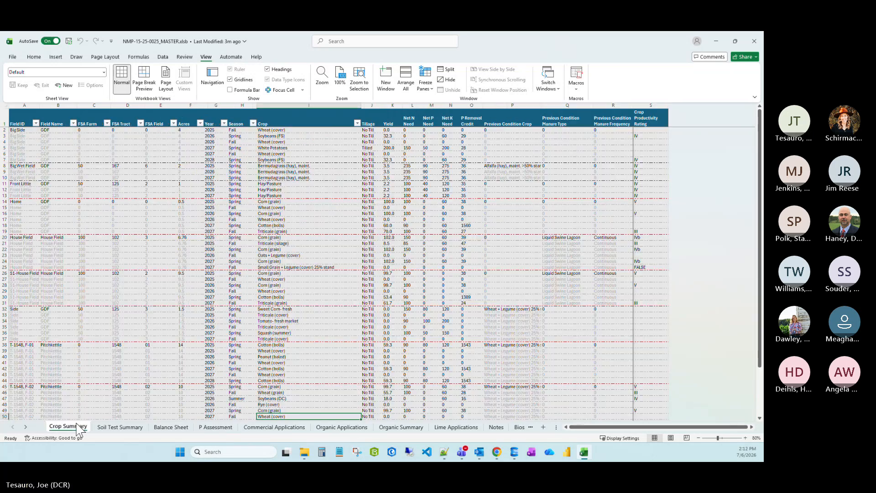
left_click(120, 428)
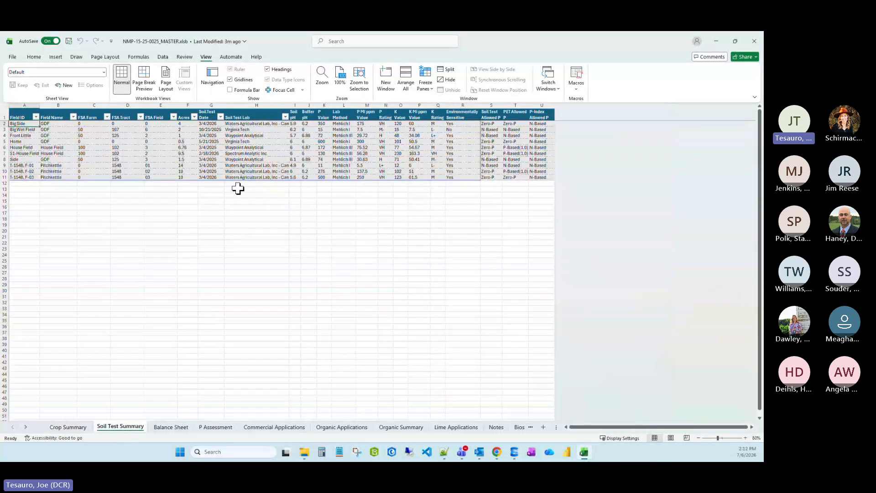
left_click(504, 125)
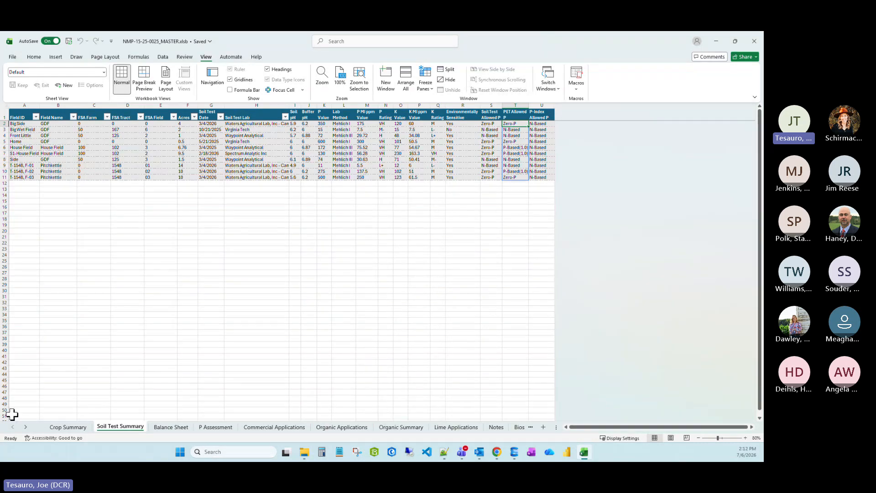
Switch to the plan in Chrome and examine the crop rows in its Nutrient Applications section.
left_click(497, 452)
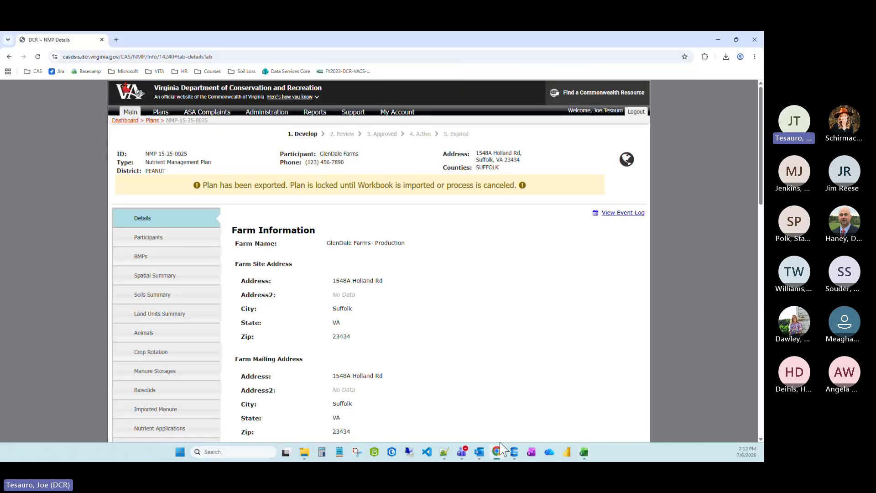
scroll(205, 297, "down", 5)
left_click(162, 269)
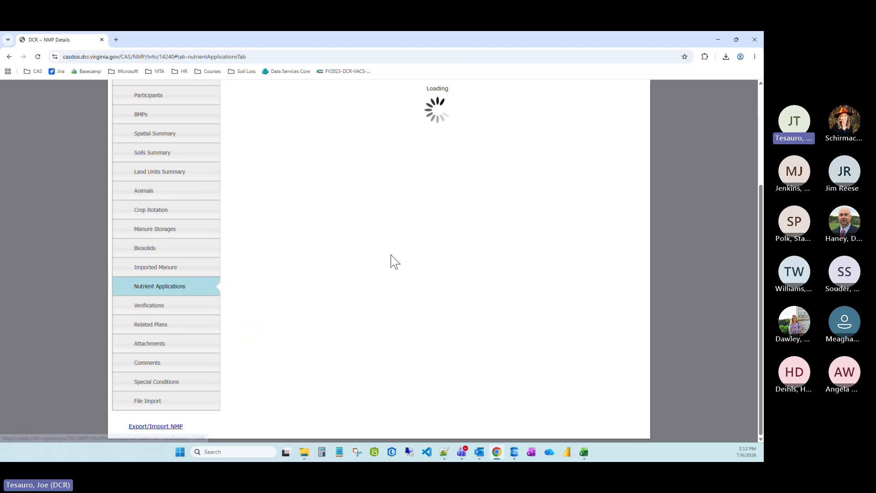
scroll(385, 272, "up", 2)
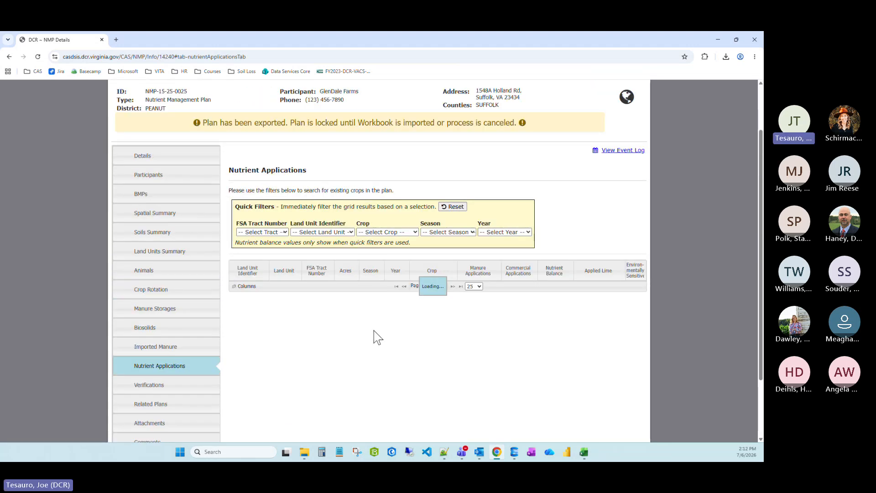
scroll(376, 336, "down", 2)
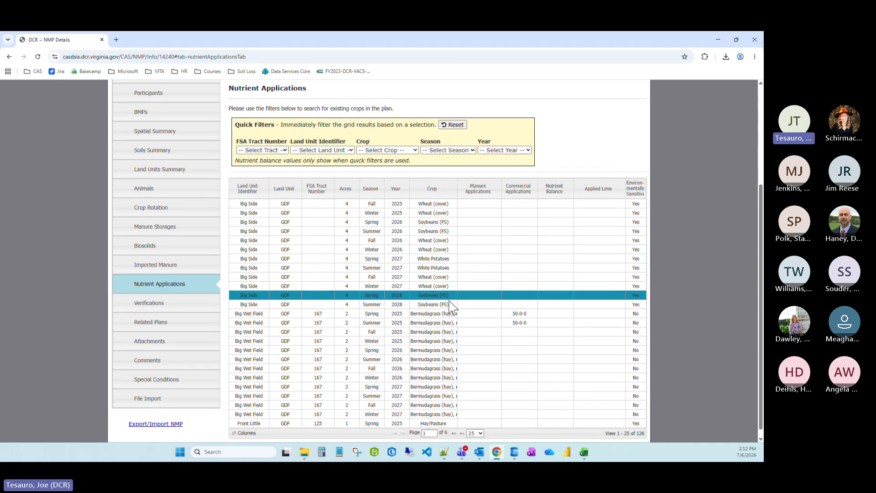
scroll(454, 308, "down", 1)
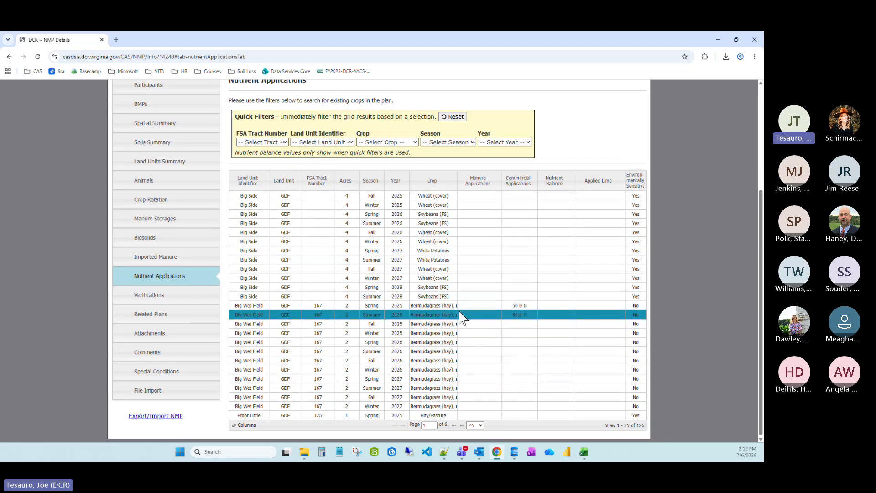
Show 100 rows per page in the Nutrient Applications grid, look through them, and check the FSA tract and land unit filter choices.
left_click(479, 429)
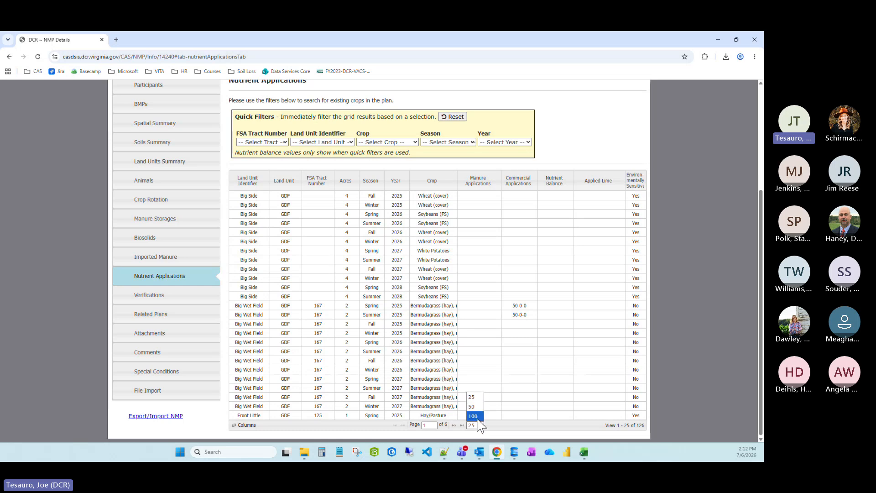
left_click(476, 416)
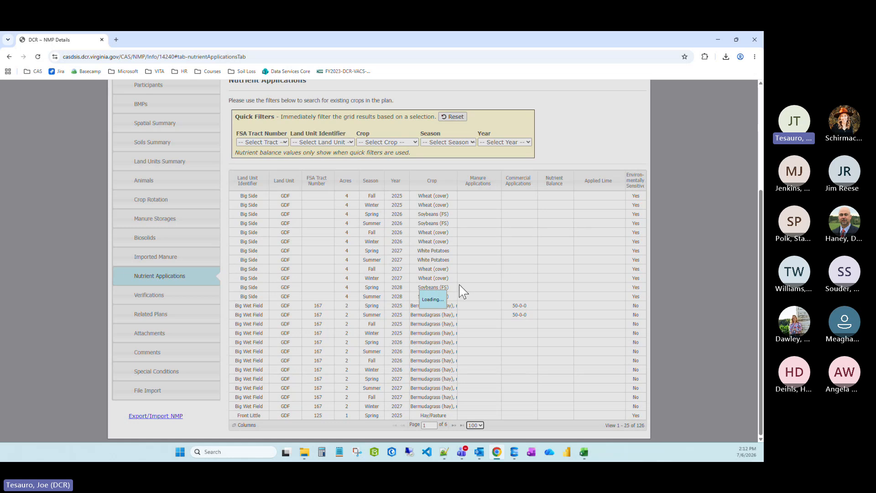
scroll(470, 342, "down", 2)
scroll(469, 346, "down", 12)
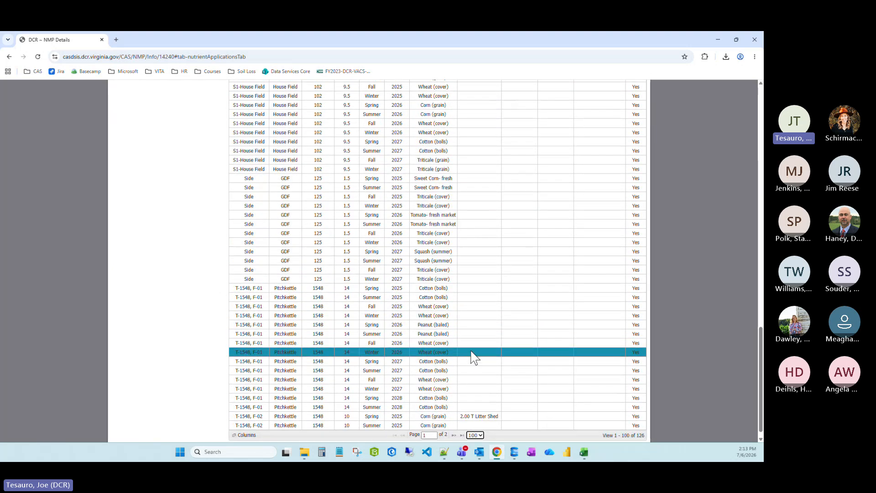
scroll(469, 359, "up", 15)
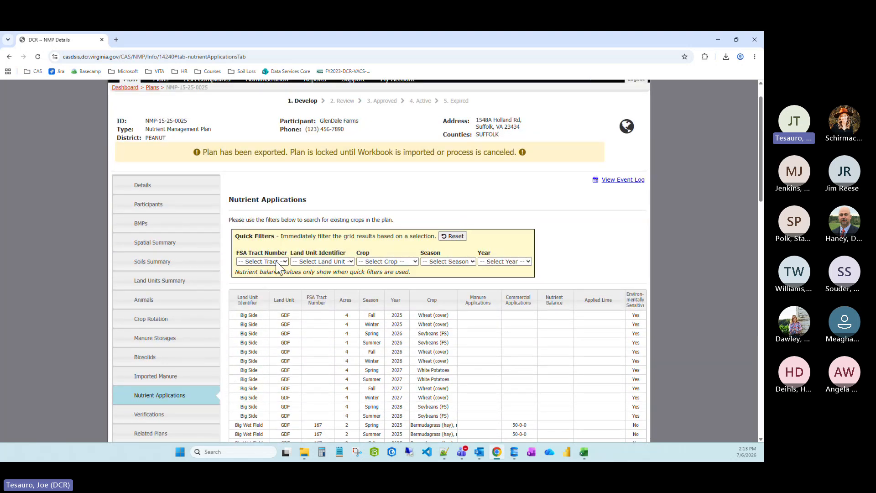
left_click(282, 261)
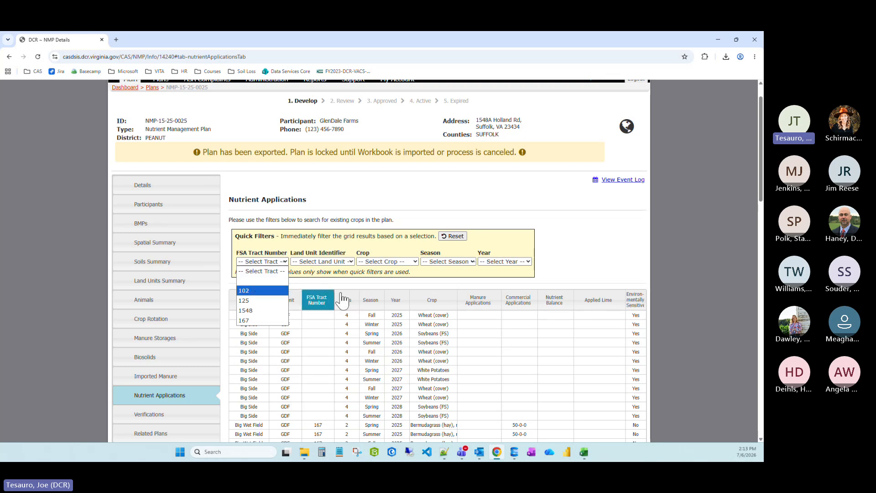
left_click(352, 262)
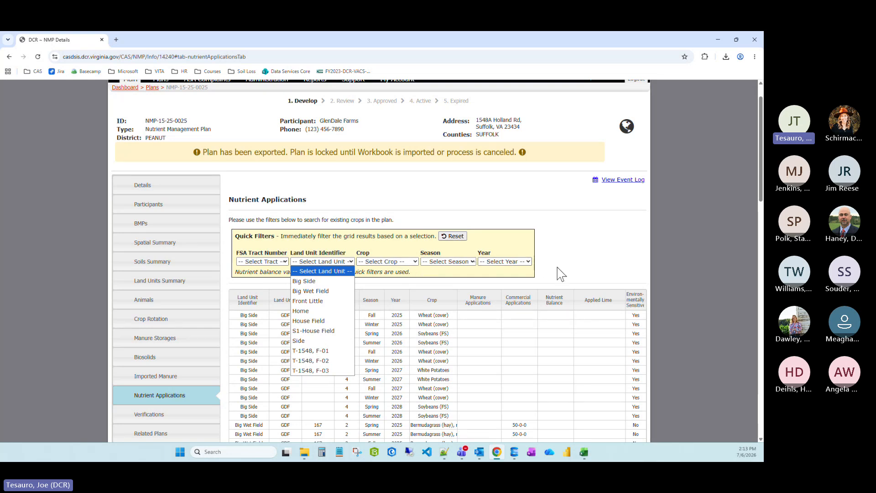
Back in the MASTER workbook in Excel, filter the Crop Summary sheet by Field ID to show only Big Side.
left_click(582, 451)
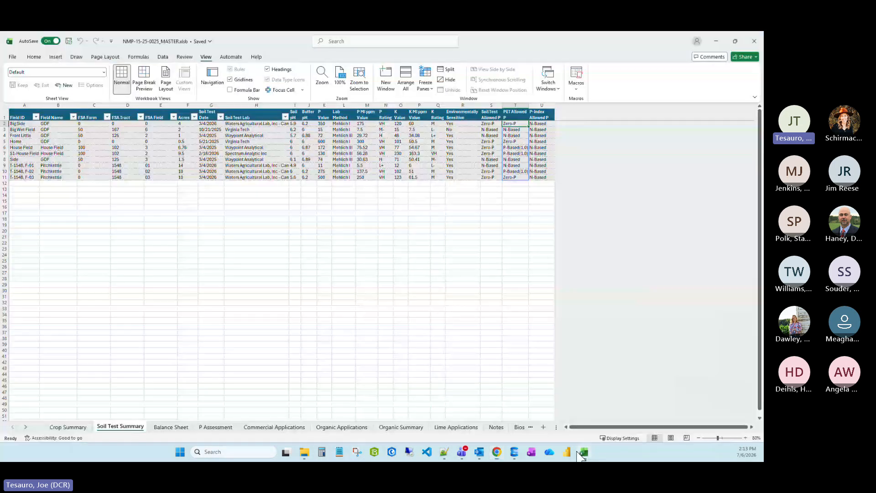
left_click(68, 427)
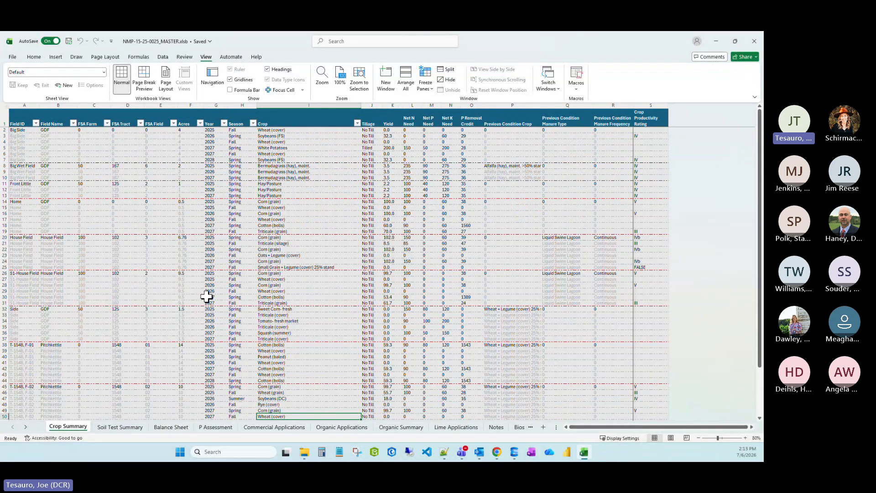
left_click(36, 123)
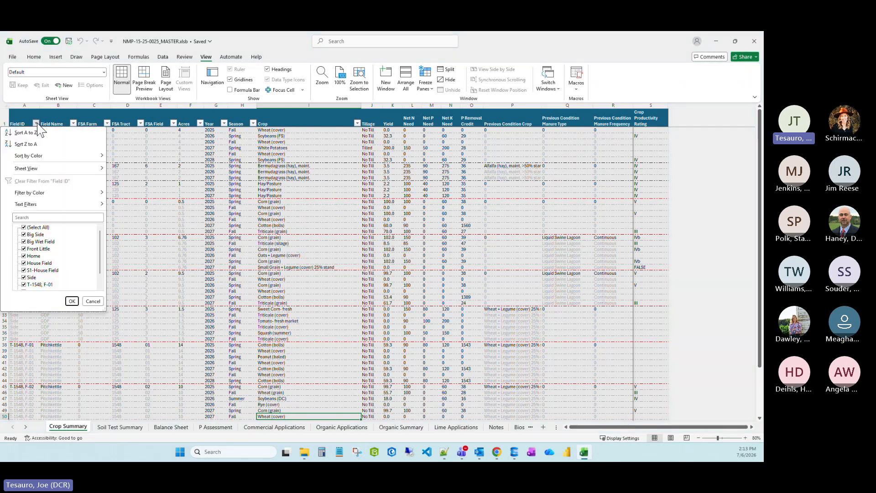
left_click(25, 227)
left_click(24, 235)
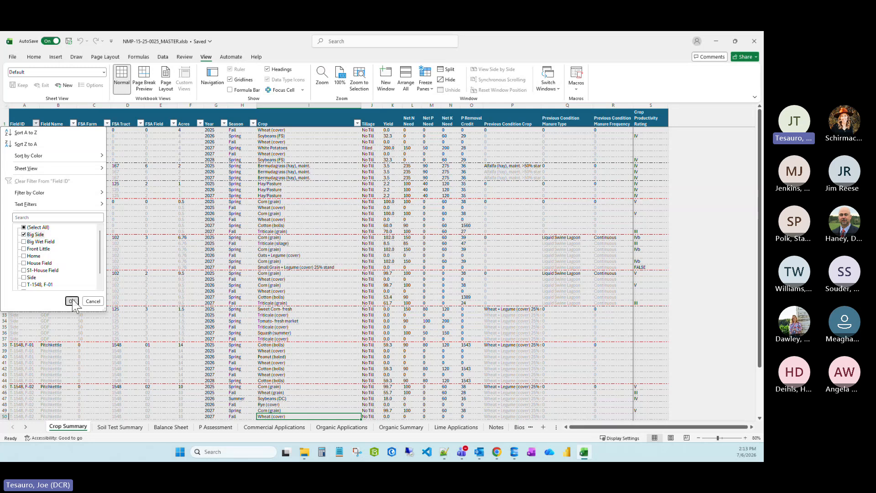
left_click(72, 302)
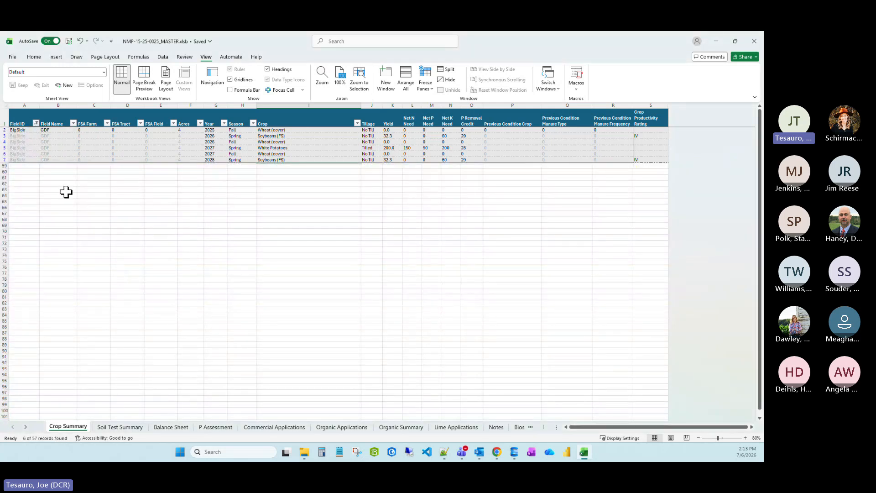
Reselect all fields in the Crop Summary's Field ID filter and point out the Yield column heading.
left_click(37, 124)
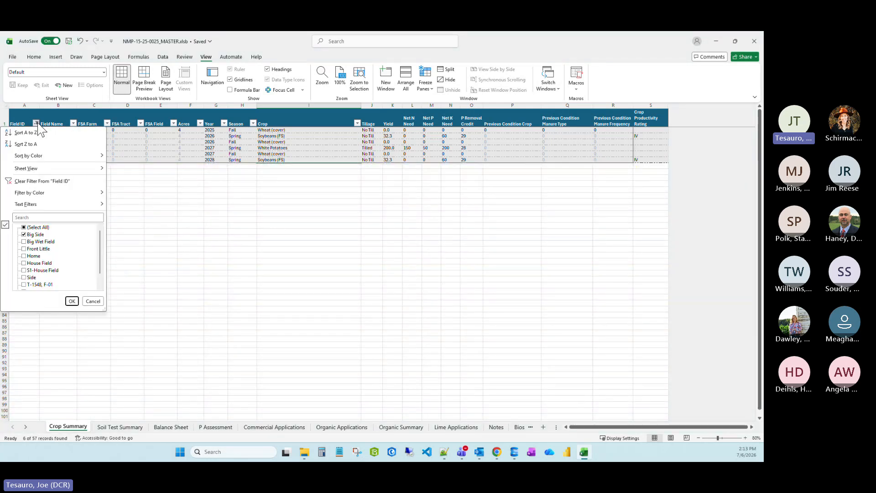
left_click(25, 227)
left_click(72, 301)
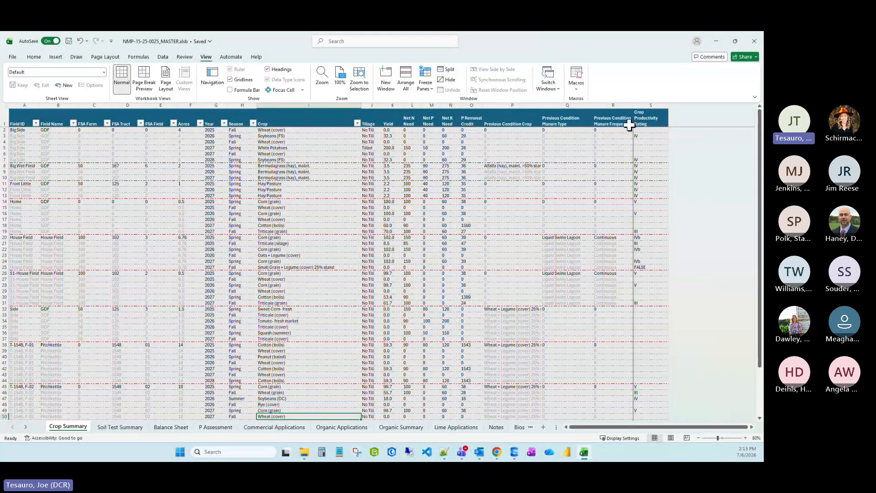
left_click(393, 123)
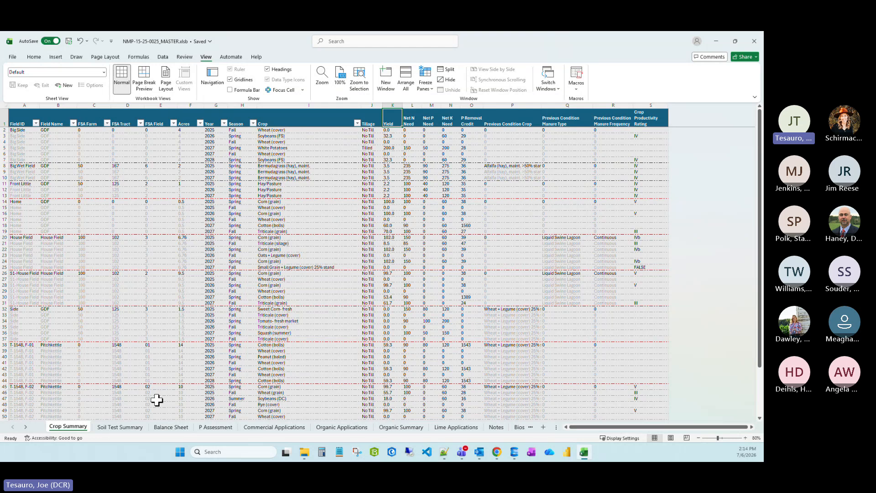
Revisit the Soil Test Summary and examine the Balance Sheet's organic, biosolid and commercial application columns across to its N-P-K balance.
left_click(120, 427)
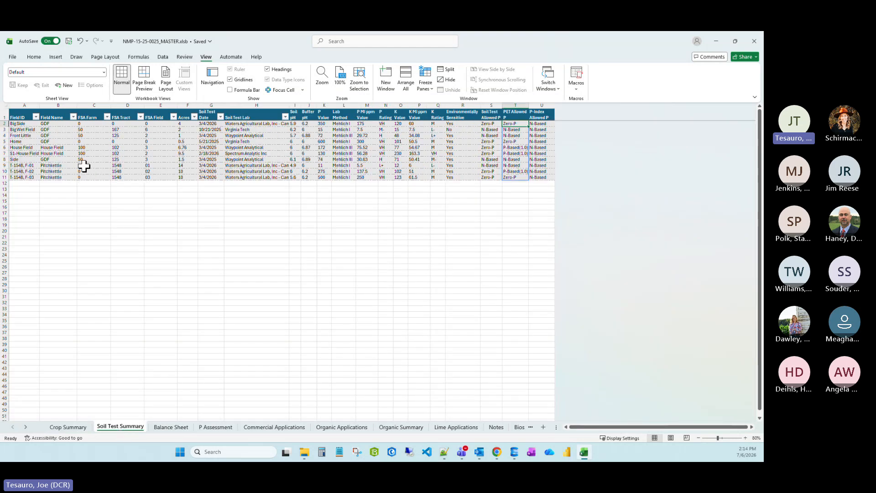
left_click(177, 428)
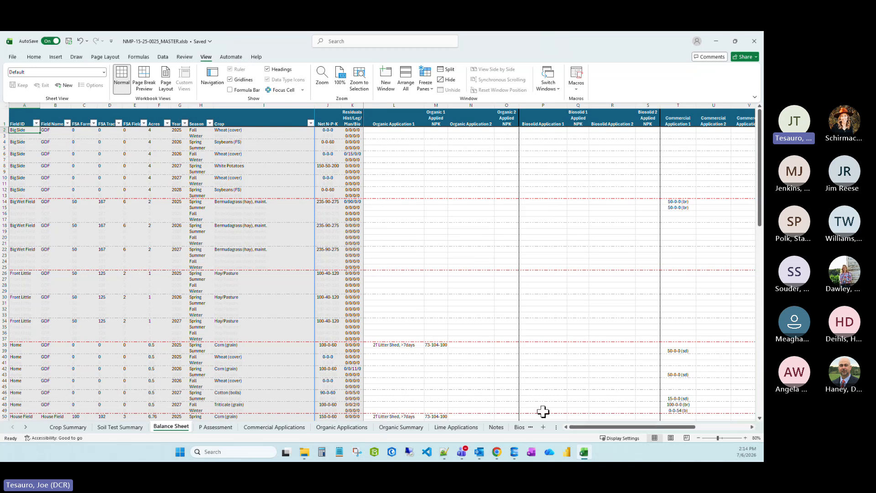
left_click(752, 427)
left_click(402, 132)
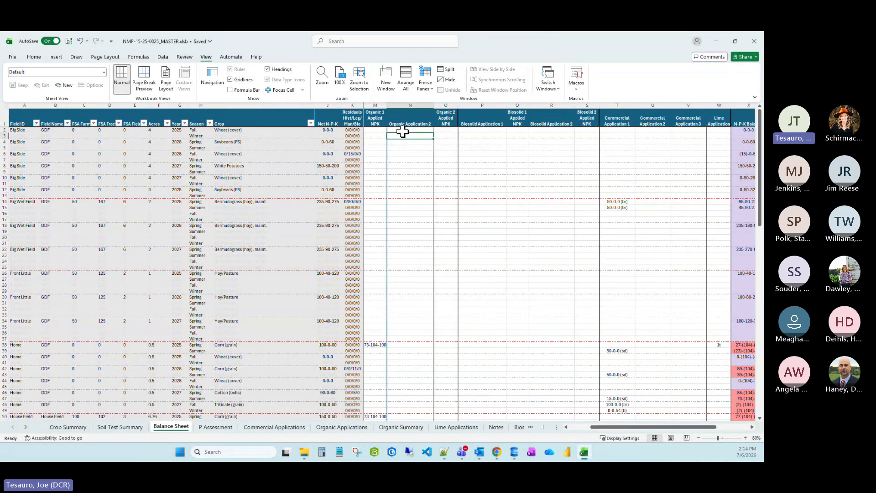
left_click(515, 160)
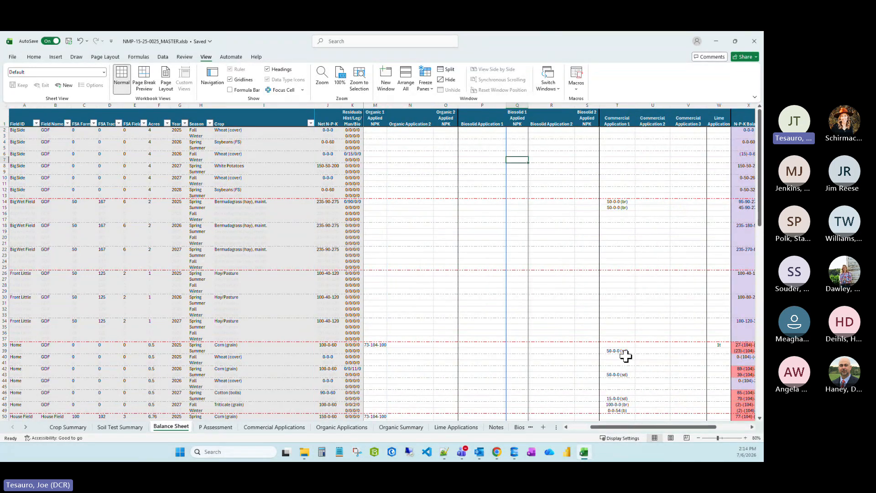
left_click(566, 427)
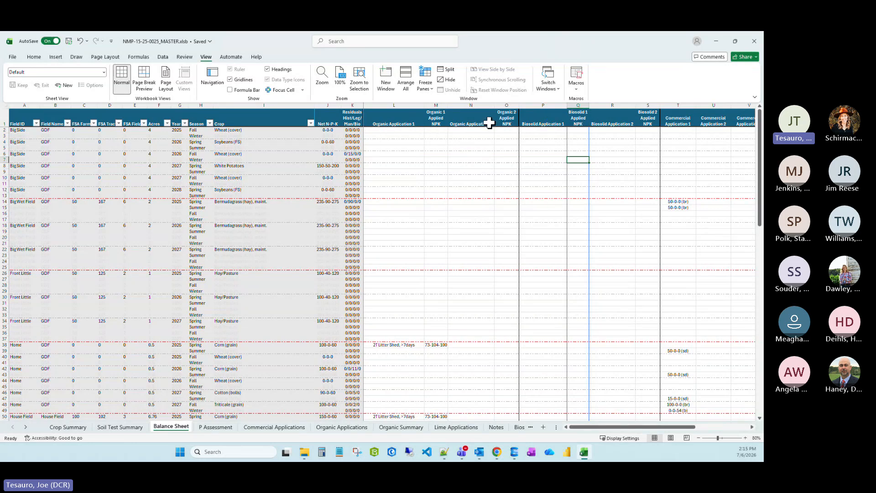
left_click(751, 426)
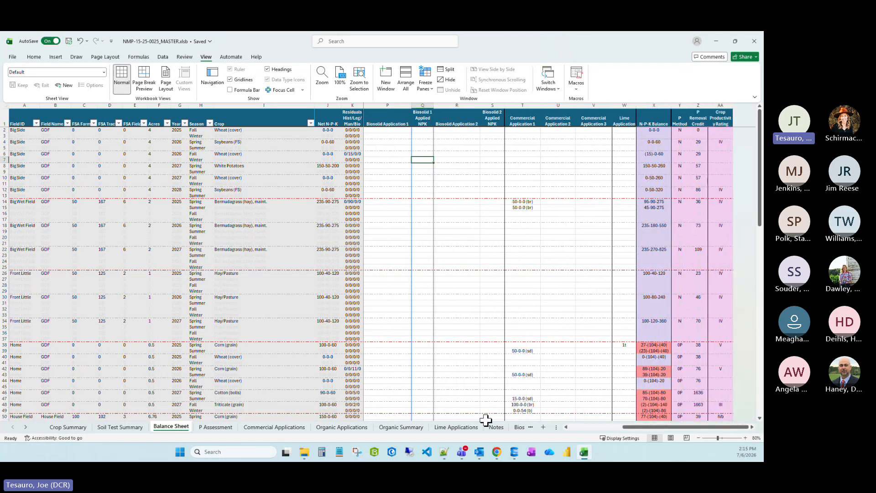
left_click(565, 427)
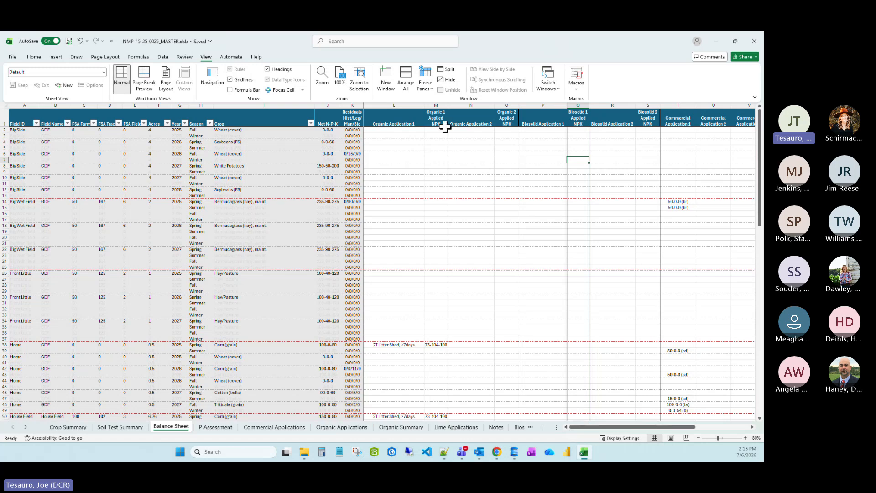
Hide the Organic Application 2 and Organic 2 Applied NPK columns (N and O) on the Balance Sheet.
left_click_drag(471, 105, 504, 103)
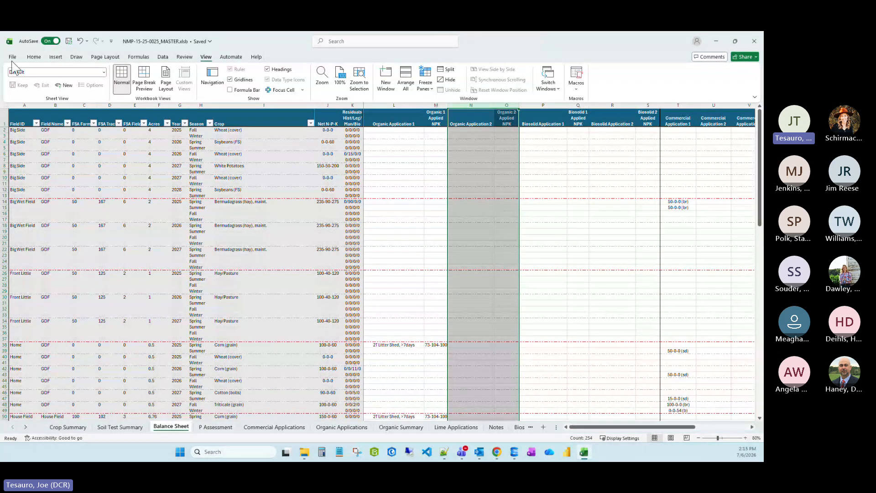
left_click(33, 57)
right_click(471, 149)
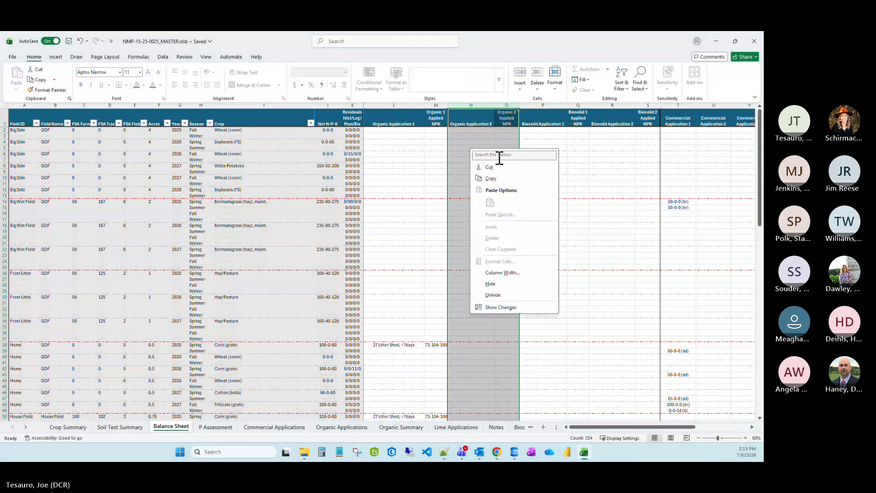
left_click(491, 284)
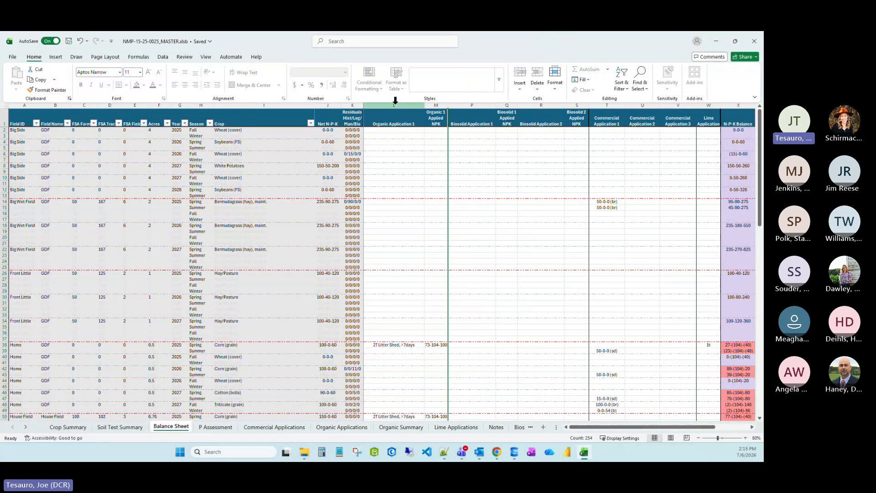
left_click_drag(395, 104, 574, 104)
right_click(497, 174)
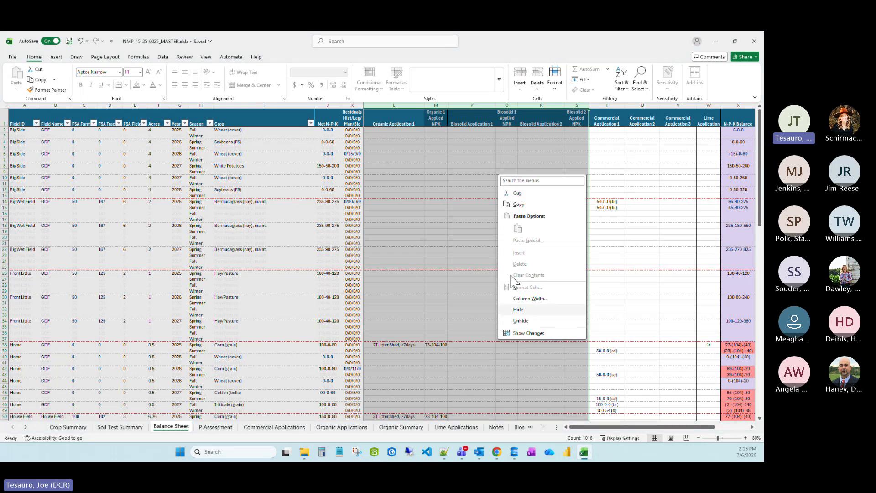
left_click(395, 180)
left_click(413, 147)
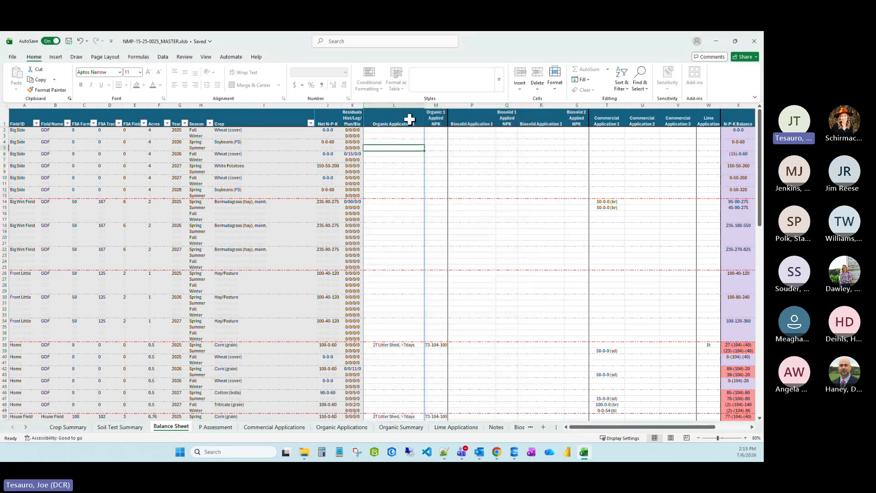
left_click(404, 105)
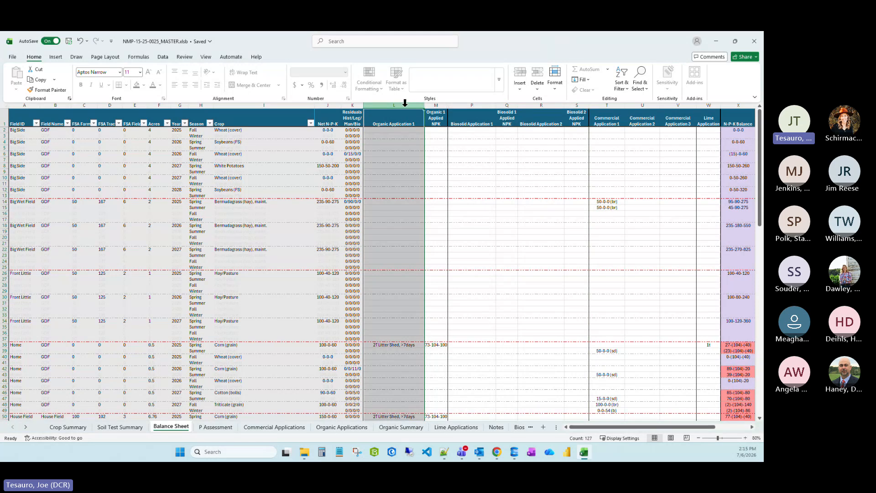
left_click(576, 105, "shift")
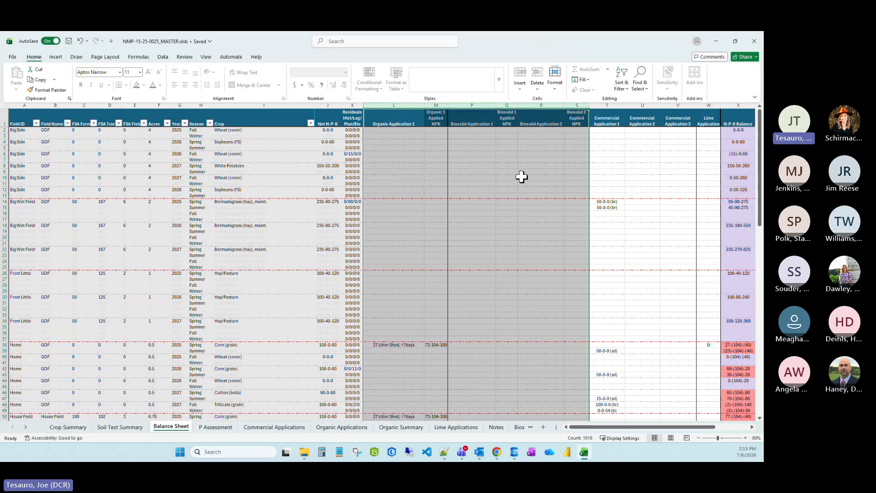
left_click(618, 163)
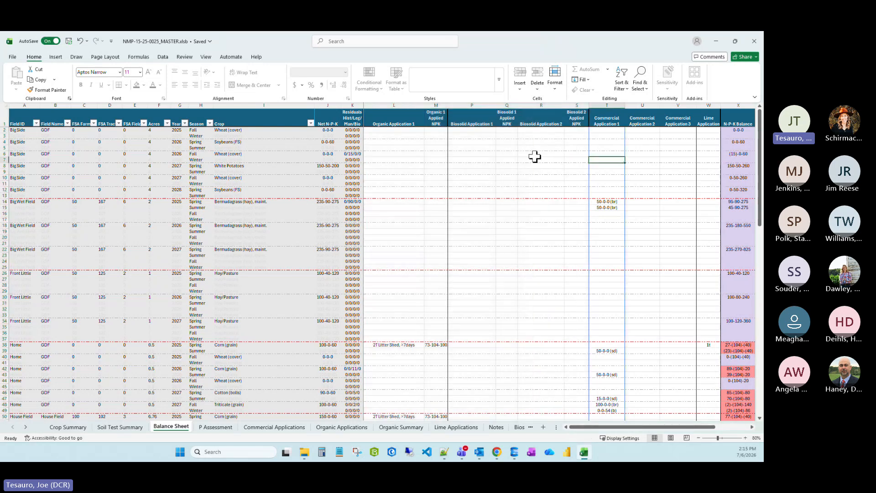
Try to hide the non-adjacent Balance Sheet columns L, P and S together in one selection.
left_click(399, 103)
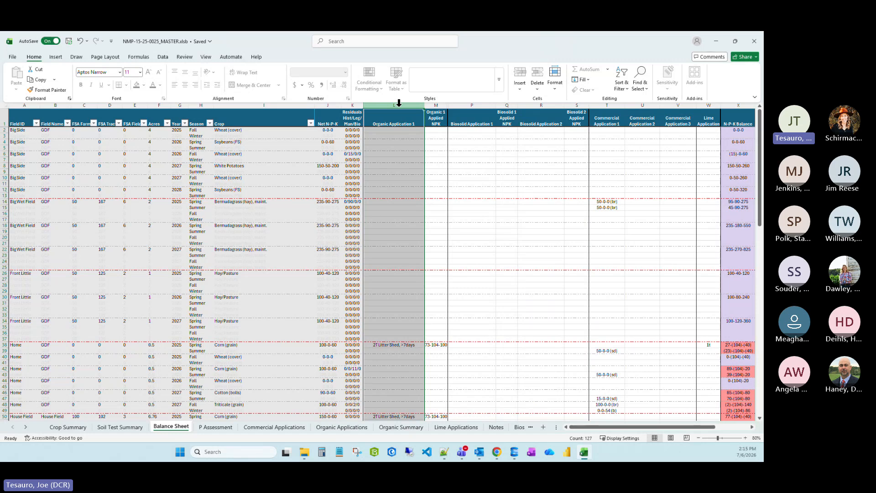
left_click(480, 105, "ctrl")
left_click(577, 104, "ctrl")
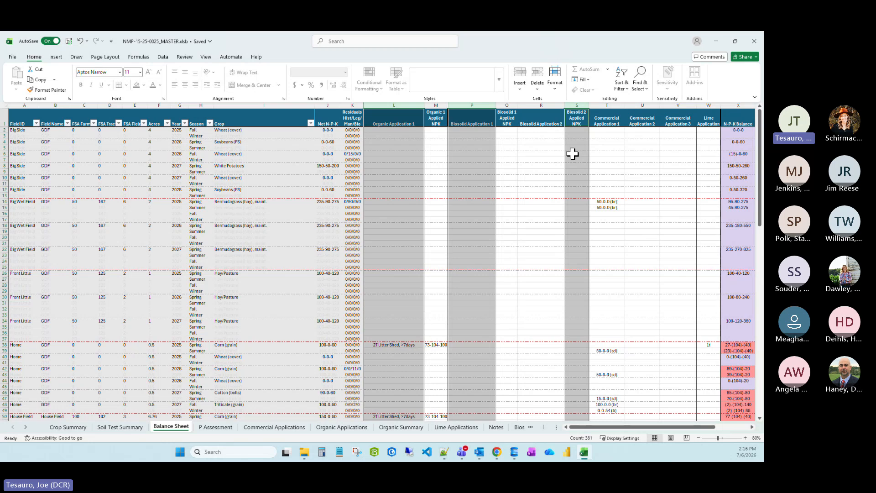
right_click(470, 167)
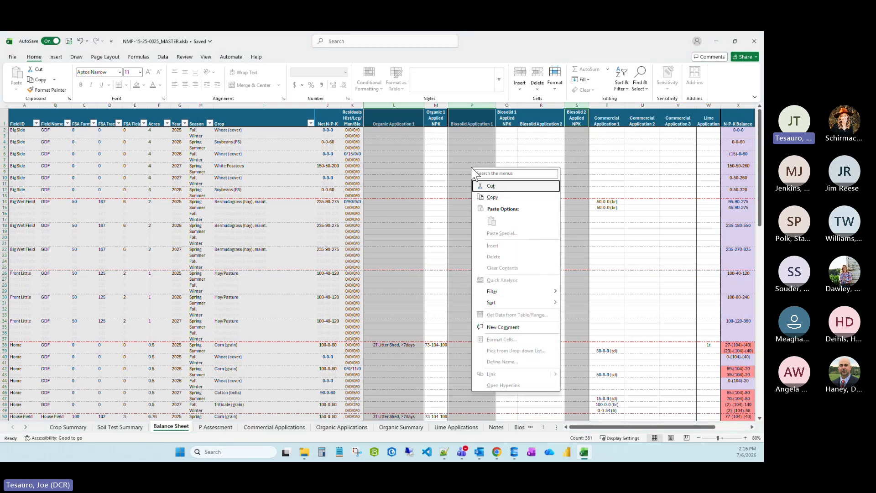
right_click(400, 185)
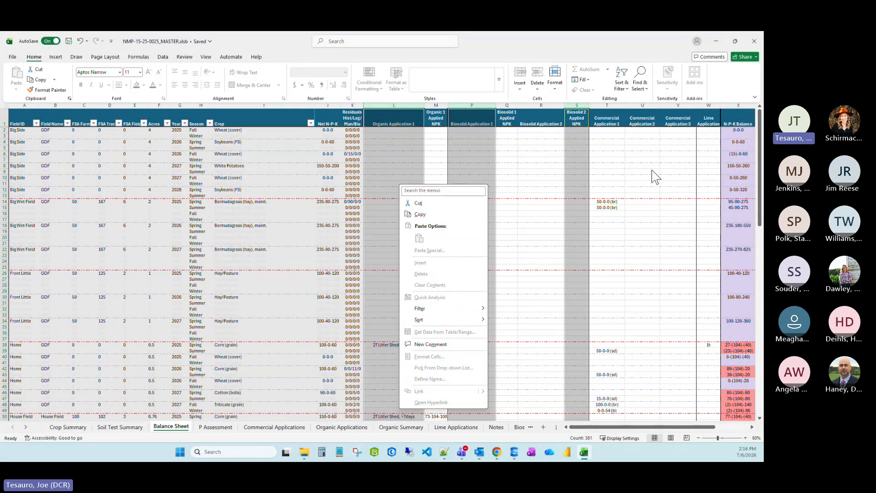
key("Escape")
Hide the Organic Application 1 and Organic 1 Applied NPK columns (L and M) on the Balance Sheet.
left_click(378, 106)
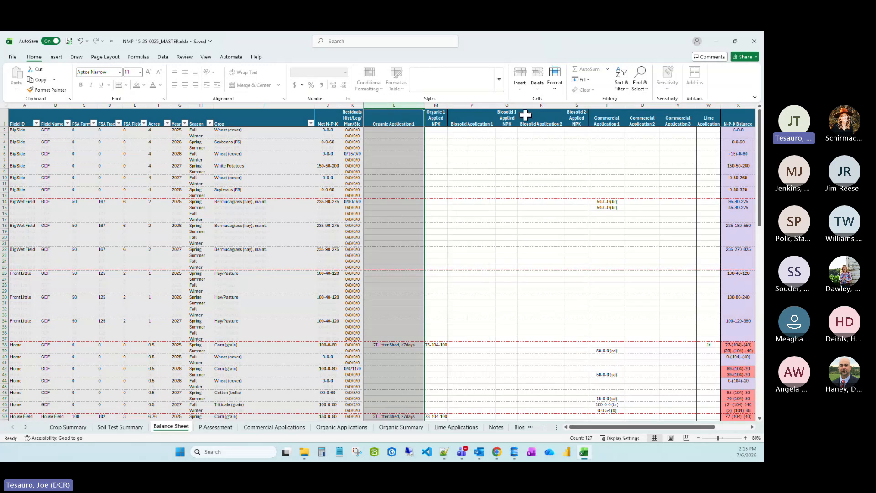
left_click(439, 105, "shift")
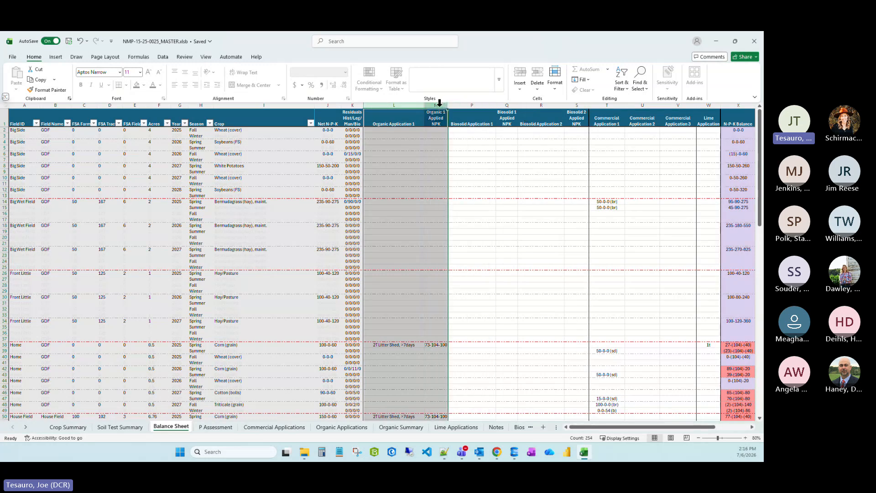
right_click(413, 185)
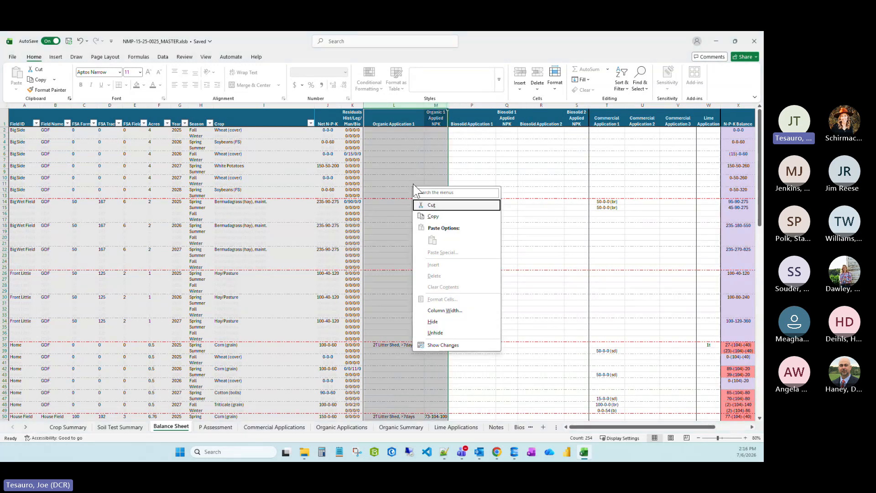
left_click(433, 322)
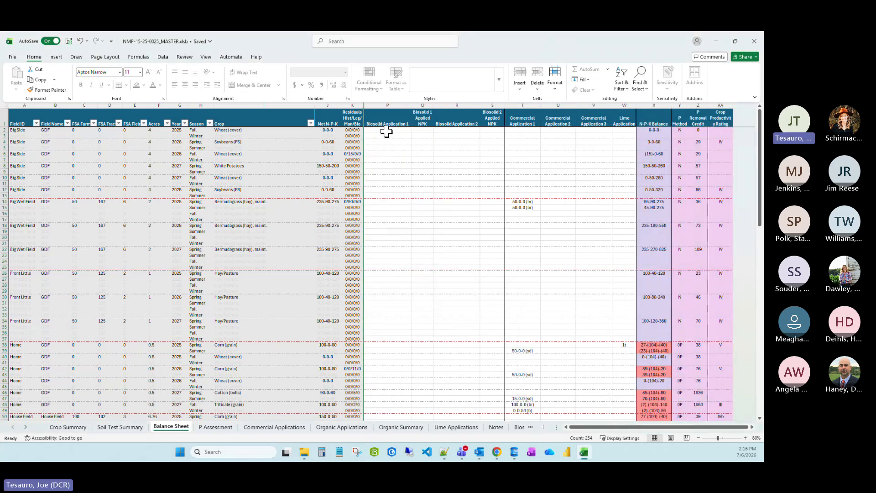
Hide all four biosolid columns (P to S) on the Balance Sheet and look over the condensed rows.
left_click_drag(387, 105, 491, 104)
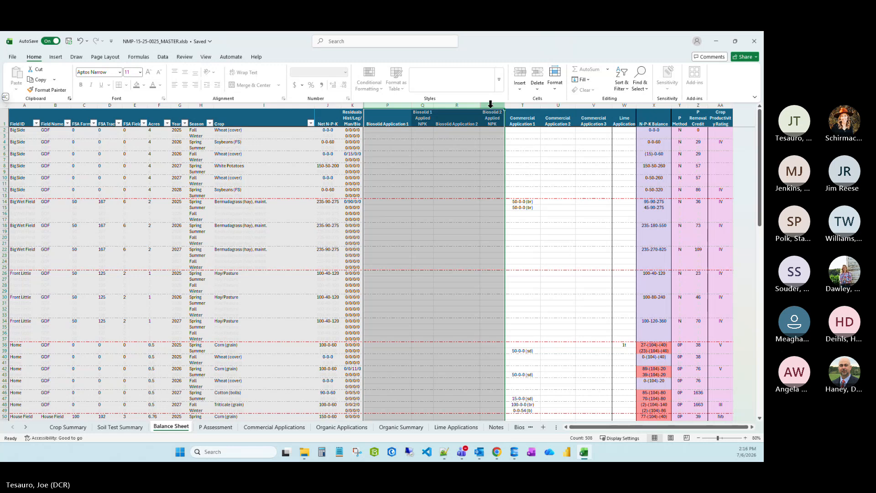
right_click(440, 163)
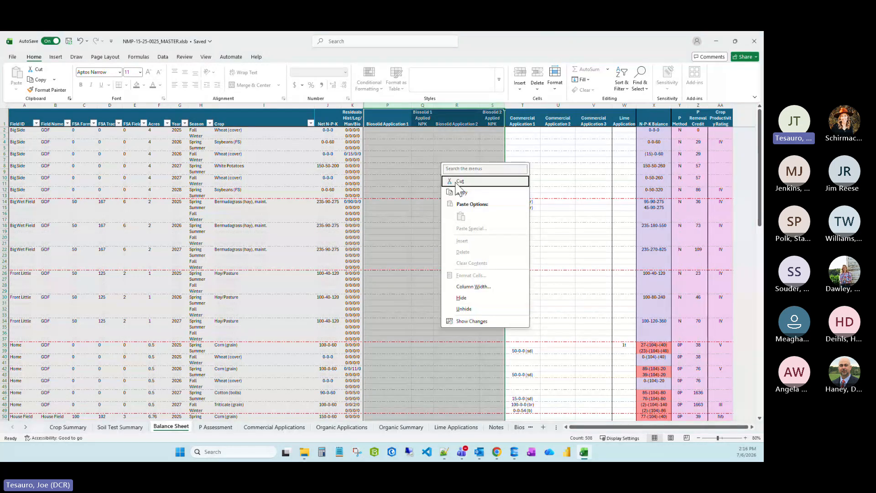
left_click(461, 298)
scroll(464, 297, "down", 6)
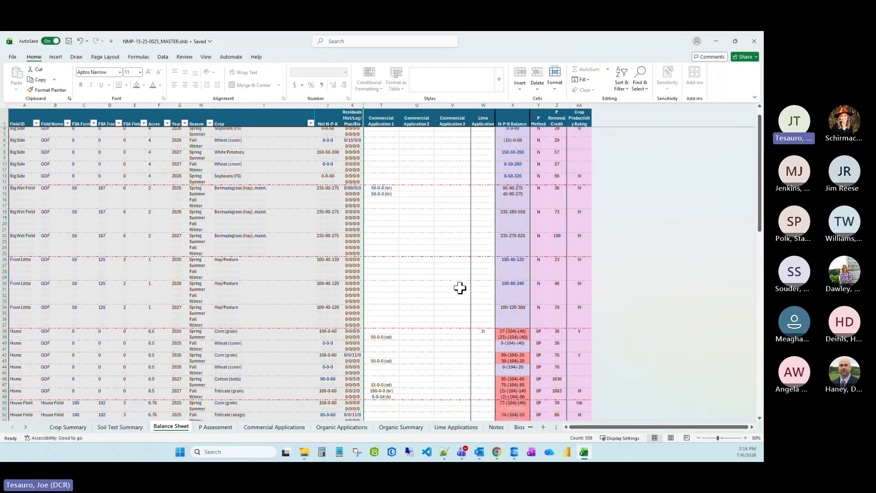
scroll(460, 287, "down", 20)
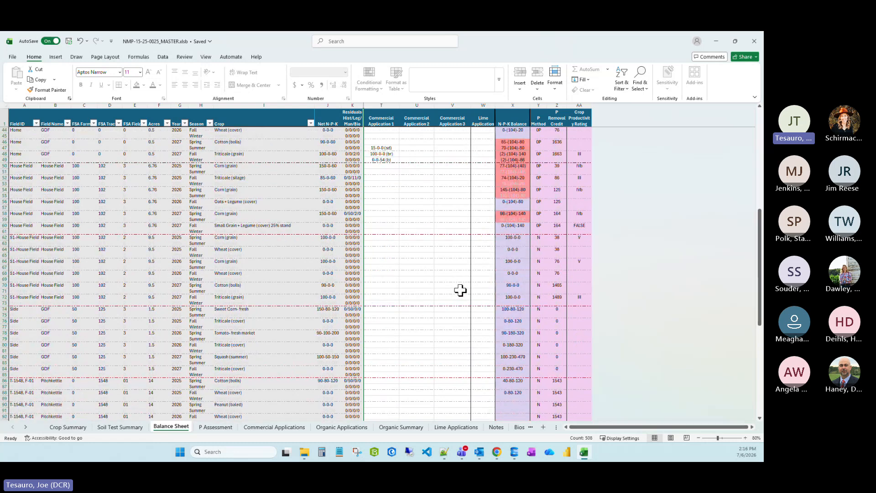
scroll(463, 290, "up", 20)
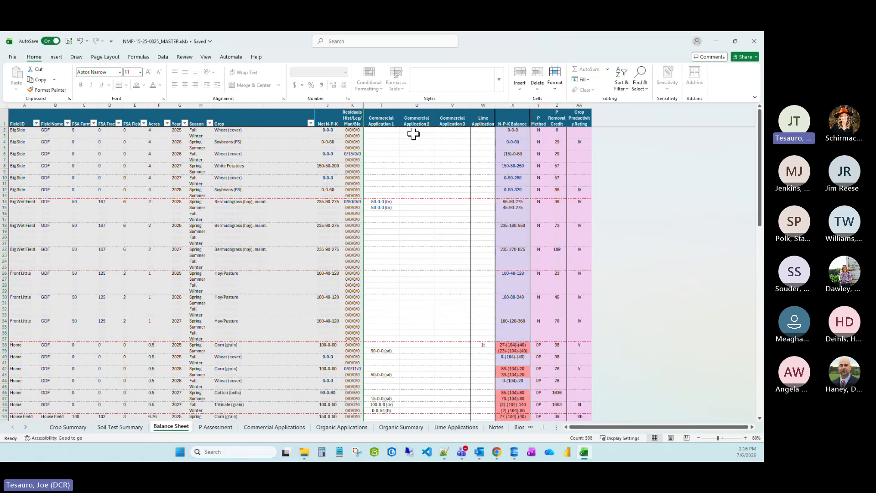
Hide the Commercial Application 2 and Commercial Application 3 columns (U and V) on the Balance Sheet.
left_click(417, 104)
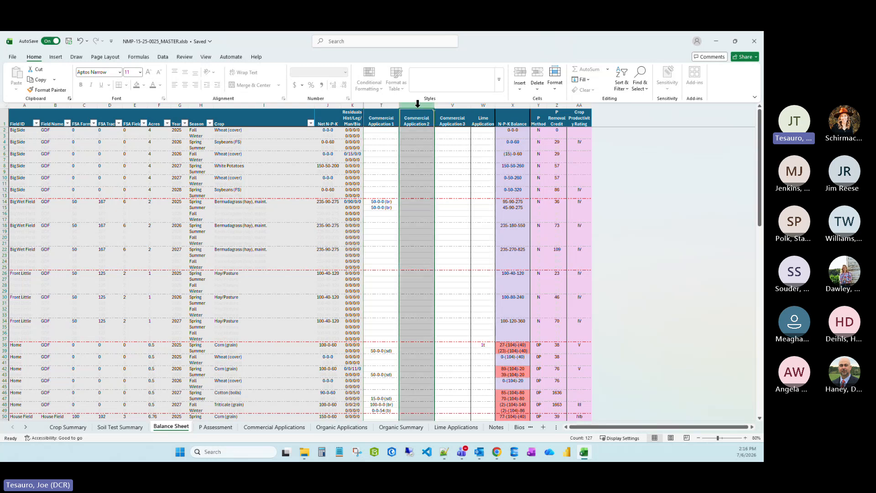
left_click(452, 105, "shift")
right_click(433, 150)
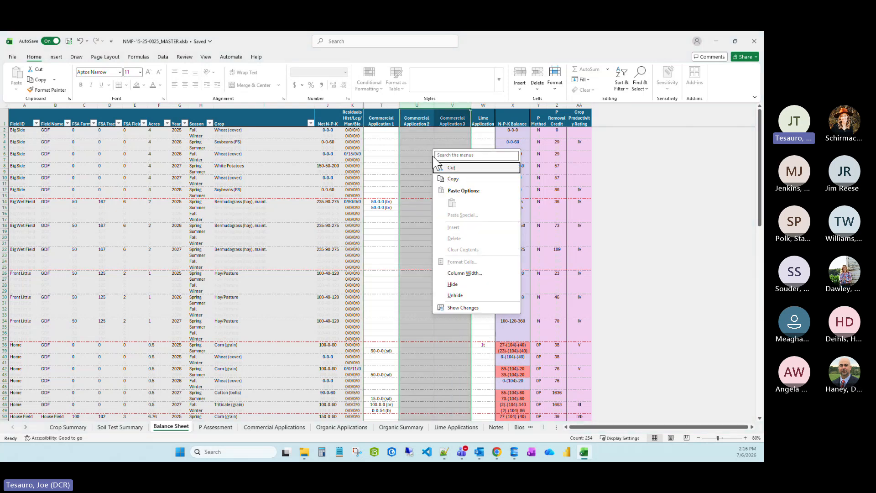
left_click(452, 284)
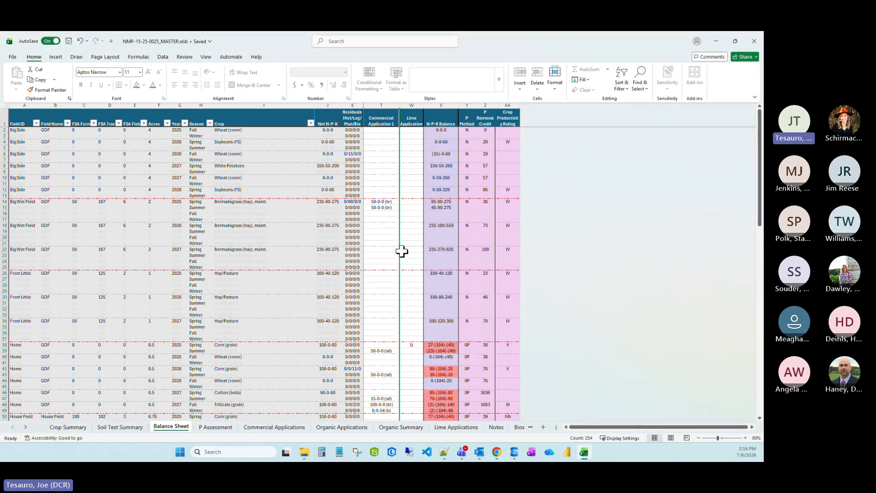
Examine the condensed Balance Sheet's commercial, lime and N-P-K balance columns for every field down to the last row and back.
scroll(401, 251, "down", 7)
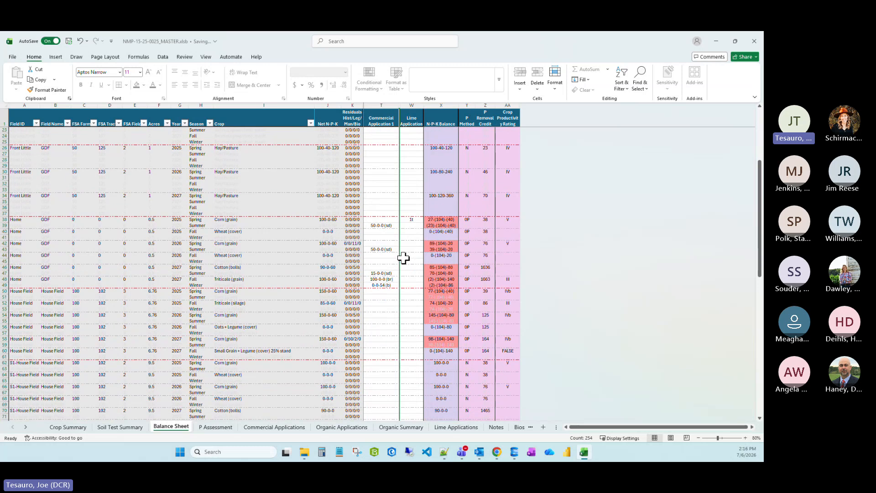
scroll(404, 271, "down", 3)
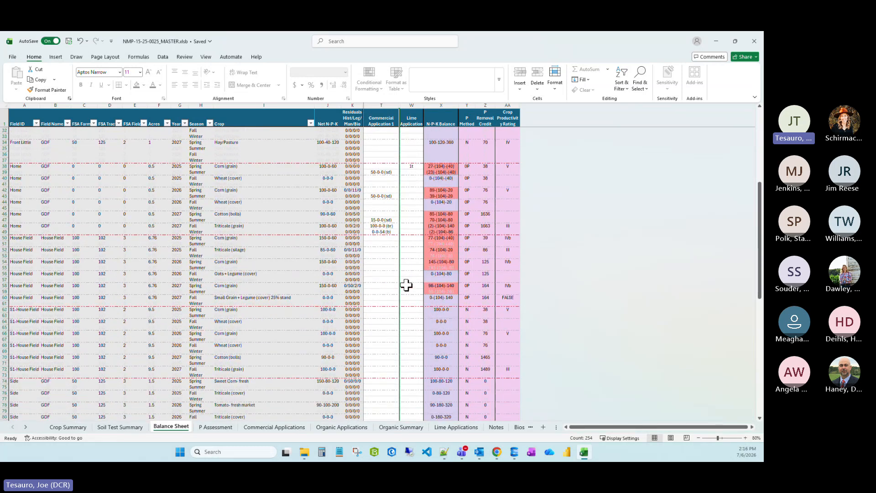
scroll(406, 283, "down", 7)
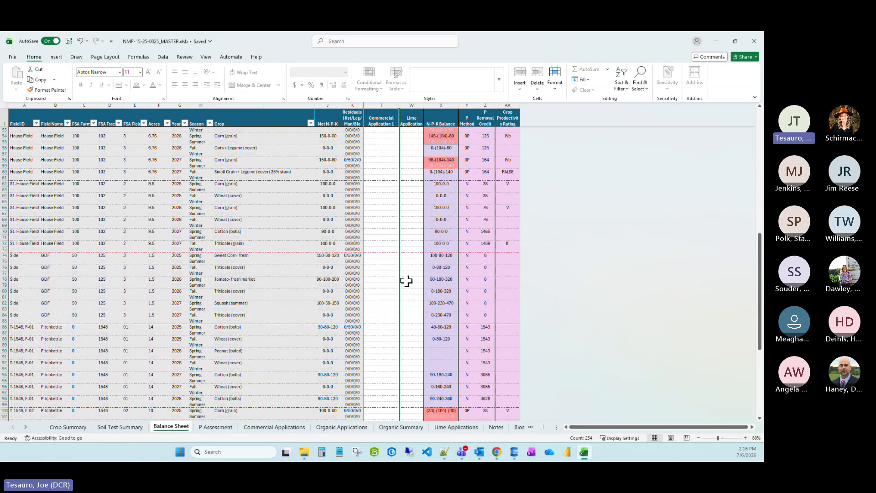
scroll(406, 281, "down", 5)
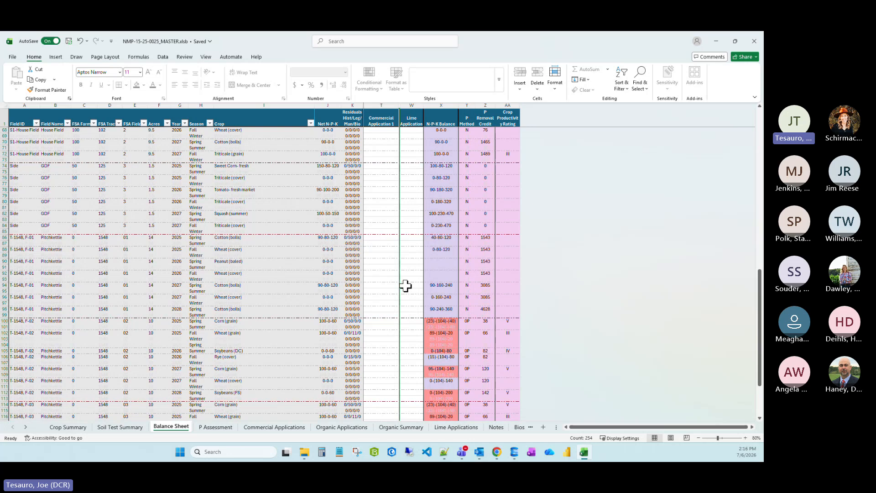
scroll(406, 286, "down", 4)
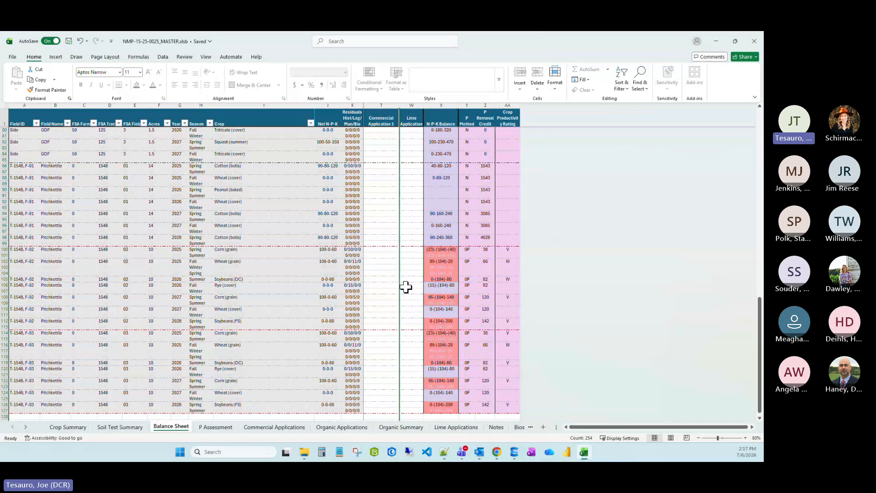
scroll(399, 283, "up", 6)
scroll(400, 283, "up", 20)
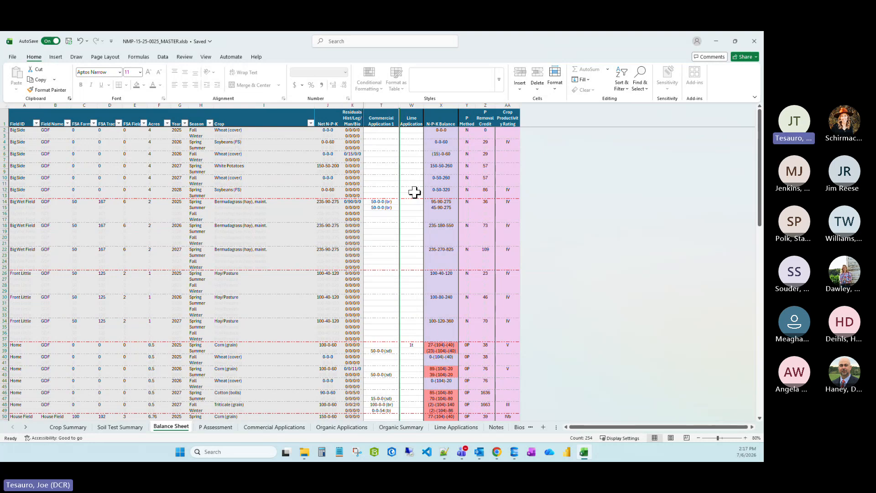
Unhide the Biosolid 2 Applied NPK column (S) beside the Residuals column on the Balance Sheet.
left_click(351, 102)
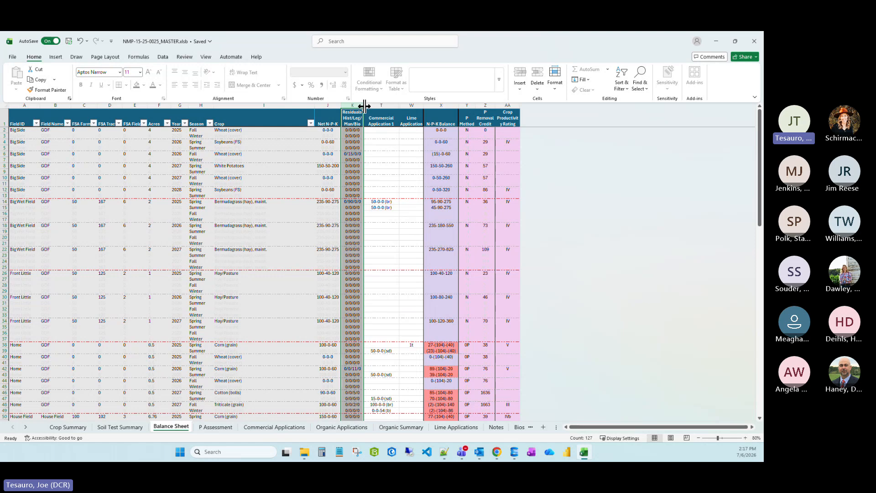
right_click(364, 105)
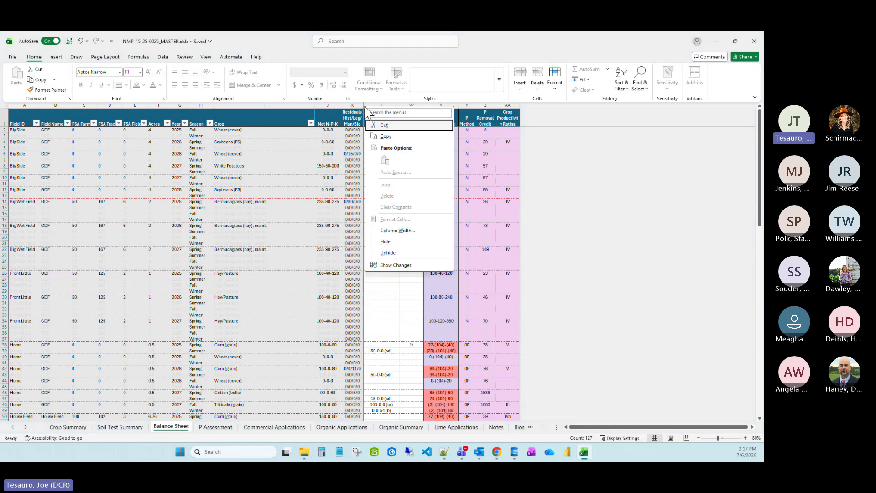
left_click(386, 253)
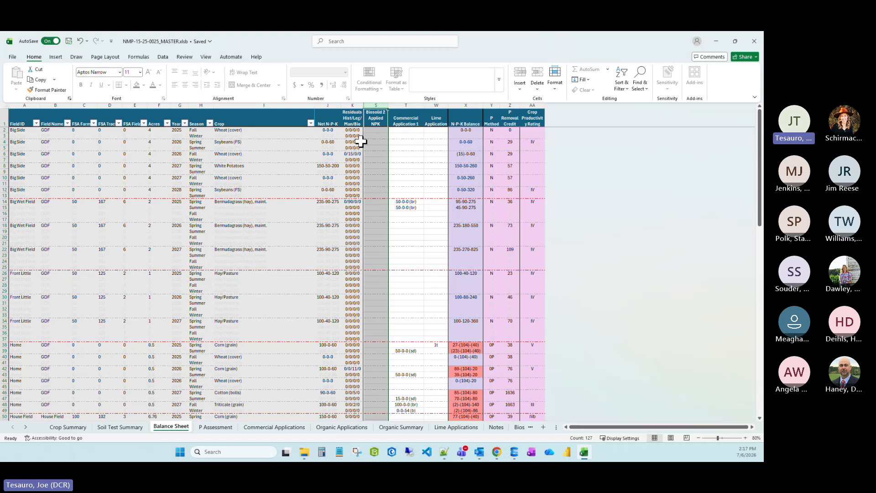
Unhide all remaining hidden columns between Residuals (K) and Crop Productivity Rating (AA) and look across the restored application columns.
left_click(352, 105)
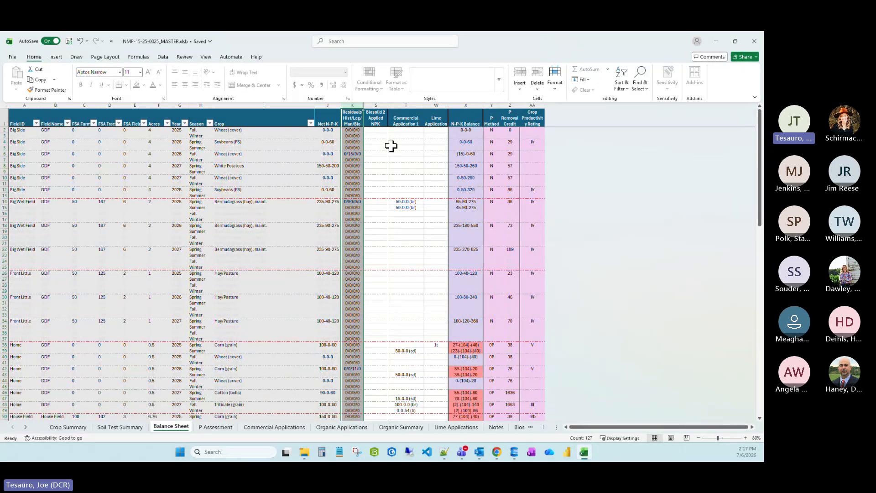
key("ctrl+shift+Right")
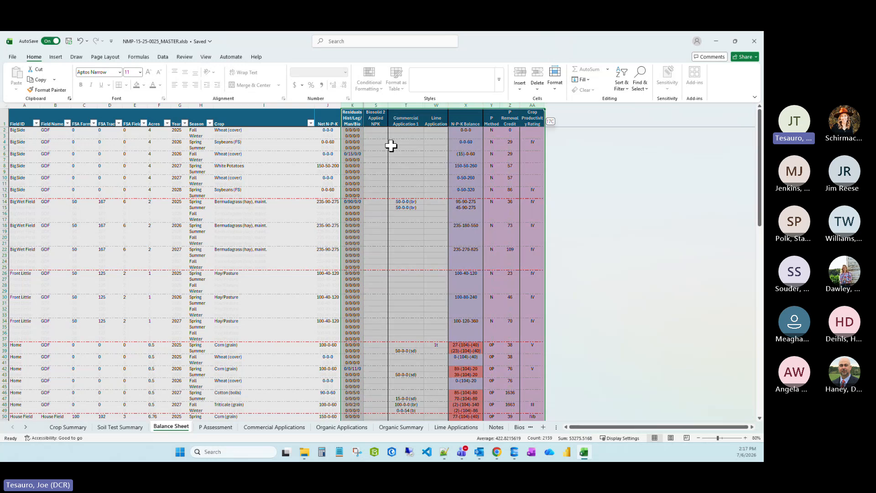
right_click(366, 119)
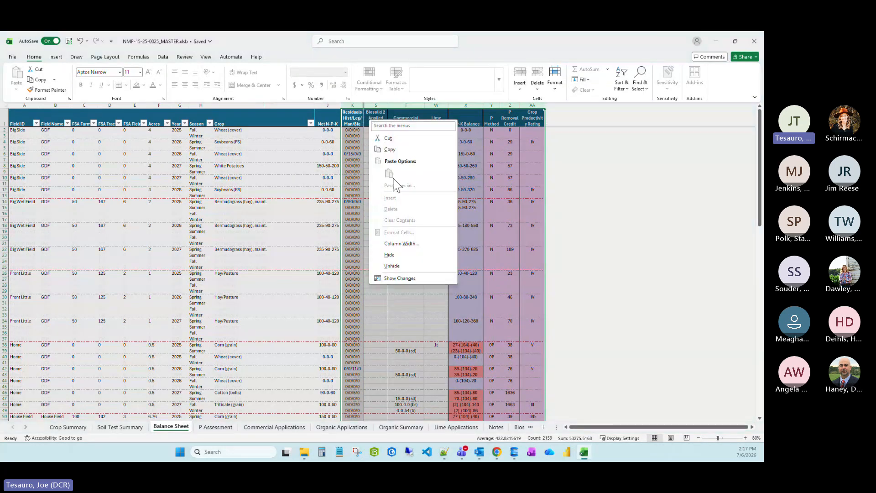
left_click(409, 266)
left_click(512, 238)
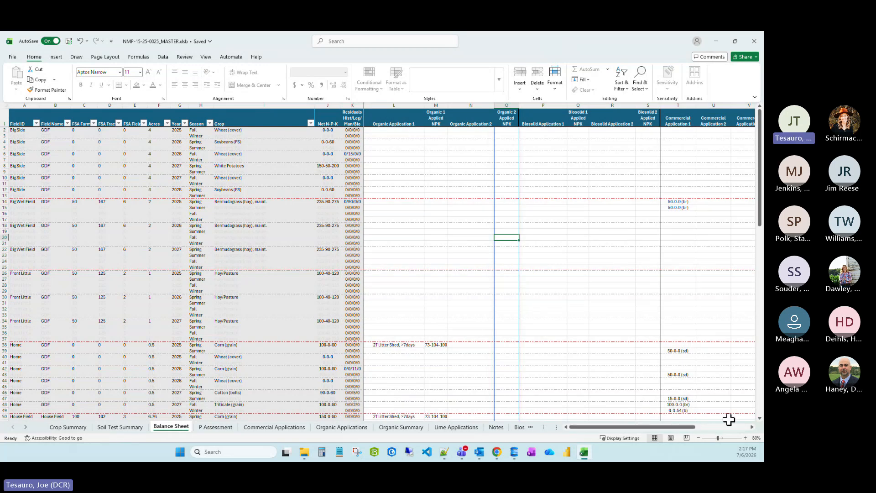
left_click(752, 427)
left_click(751, 427)
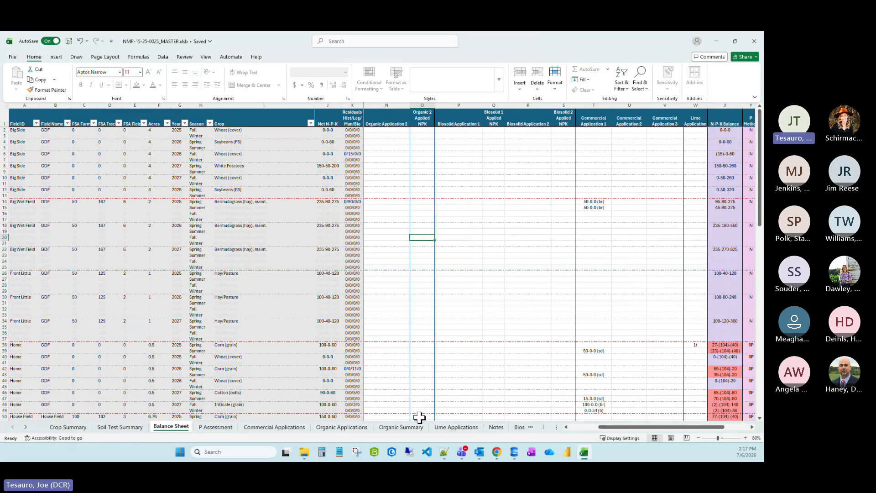
Move from the Balance Sheet via P Assessment to the Commercial Applications sheet and examine its application 1, 2 and 3 column groups.
double_click(566, 427)
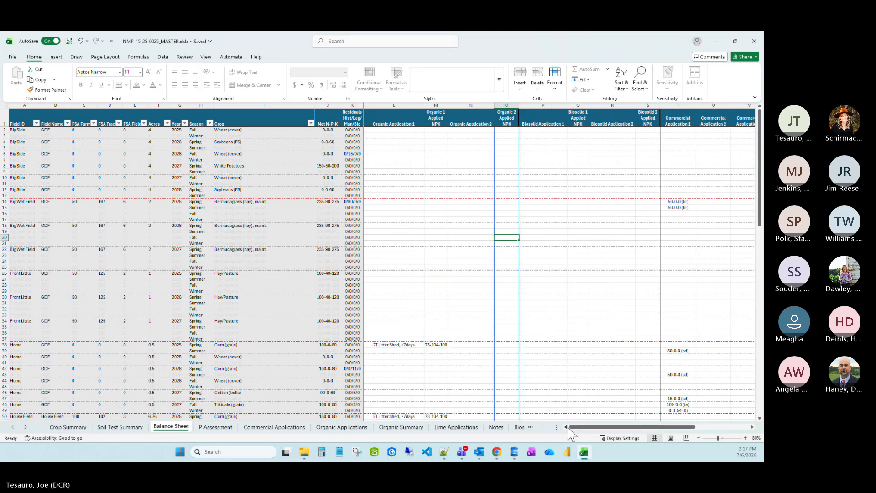
left_click(216, 427)
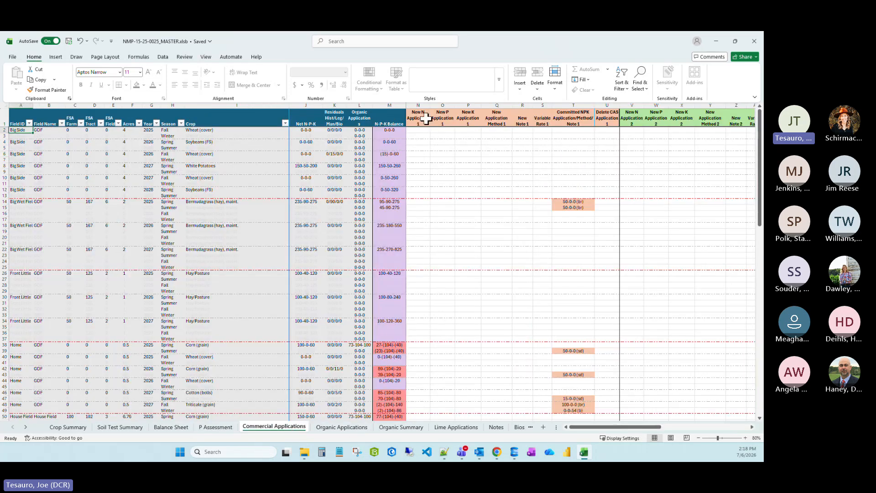
left_click_drag(415, 118, 598, 112)
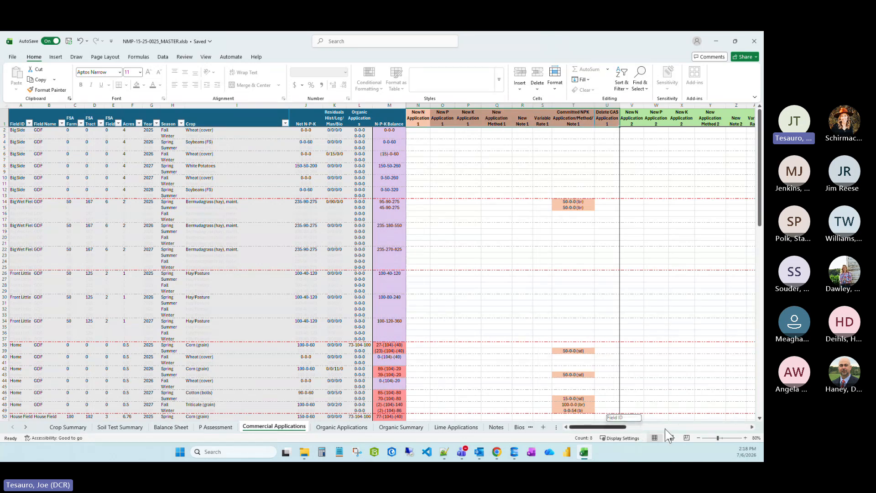
left_click(752, 427)
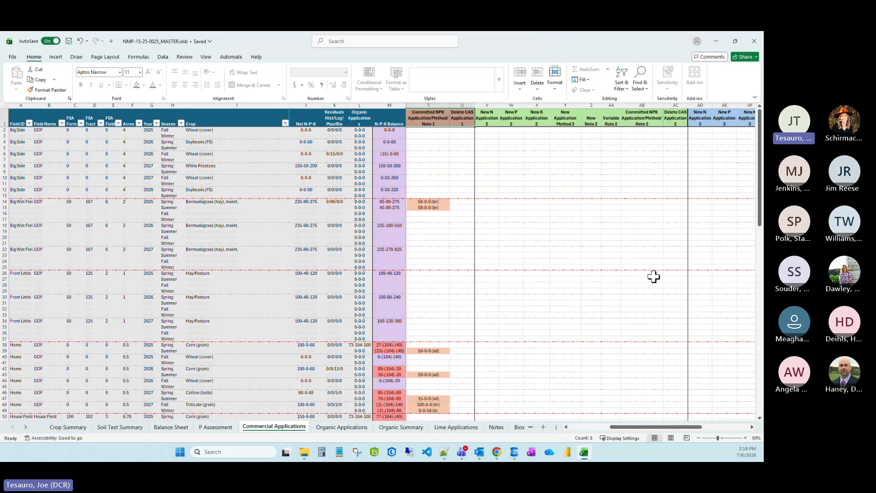
left_click_drag(492, 120, 674, 120)
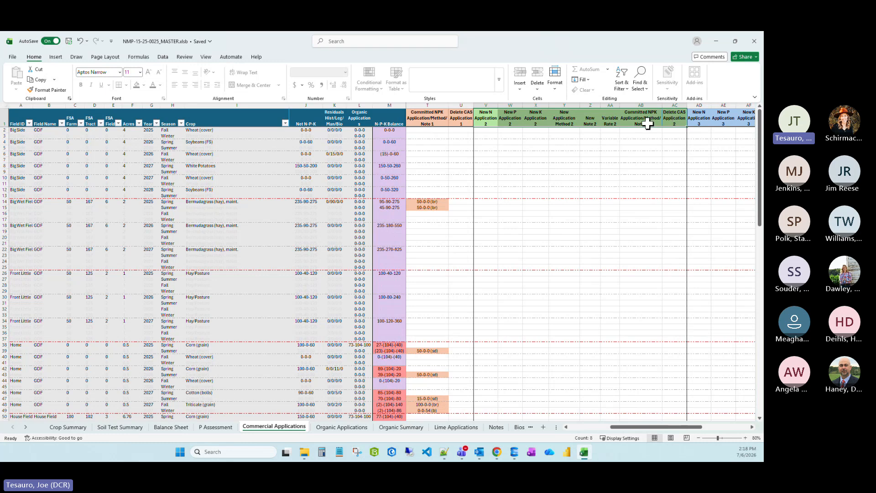
left_click(752, 427)
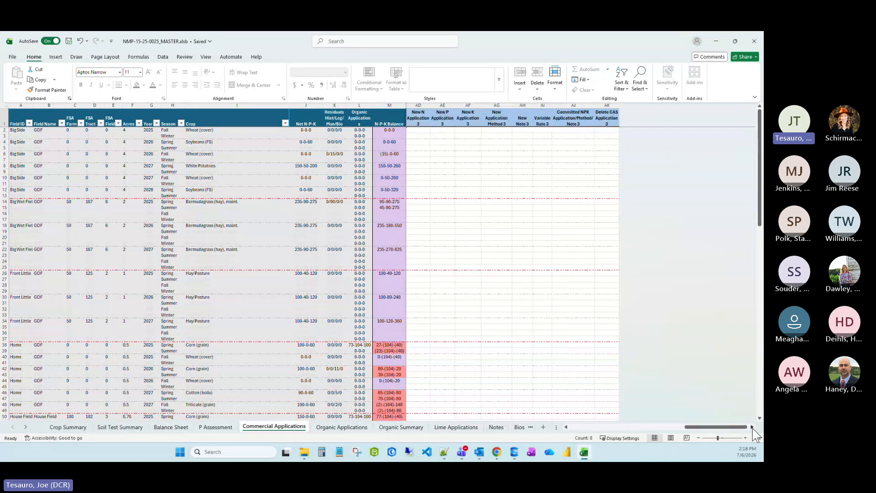
left_click(571, 427)
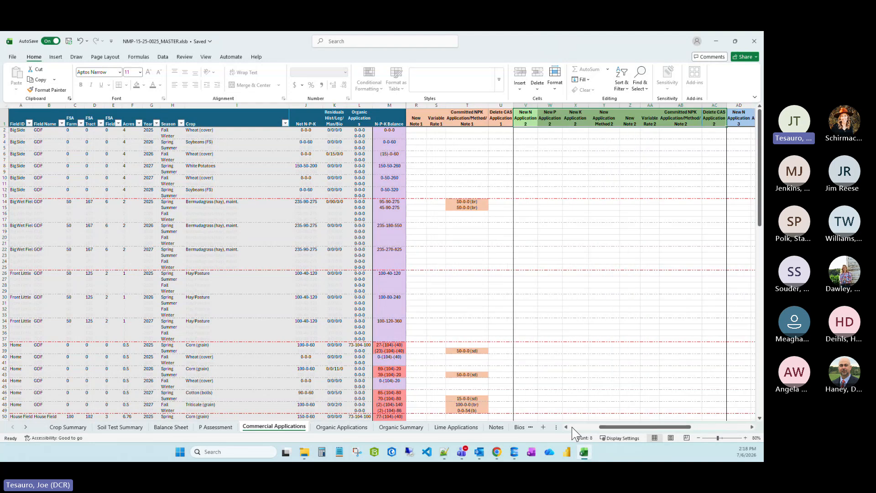
left_click(531, 208)
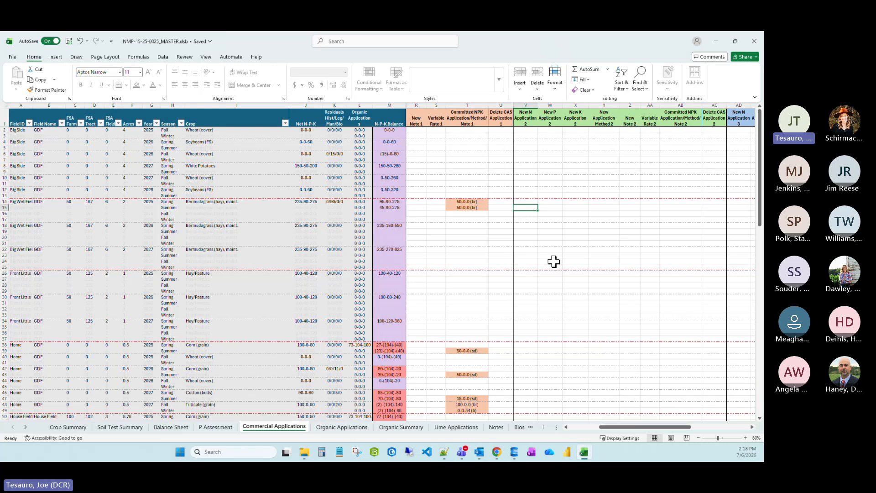
left_click(751, 427)
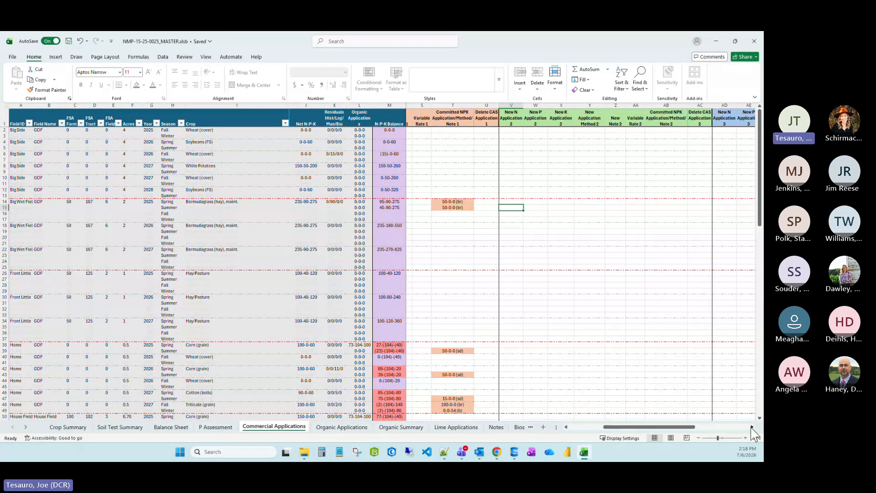
left_click(566, 427)
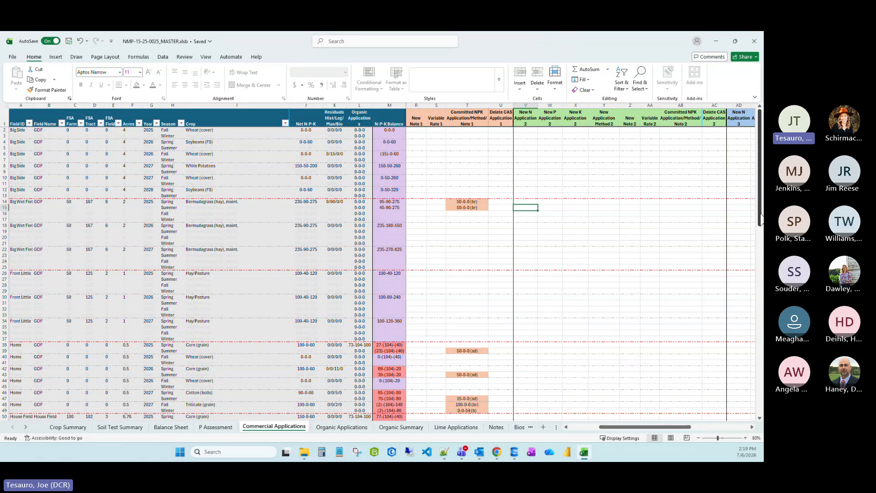
left_click(565, 427)
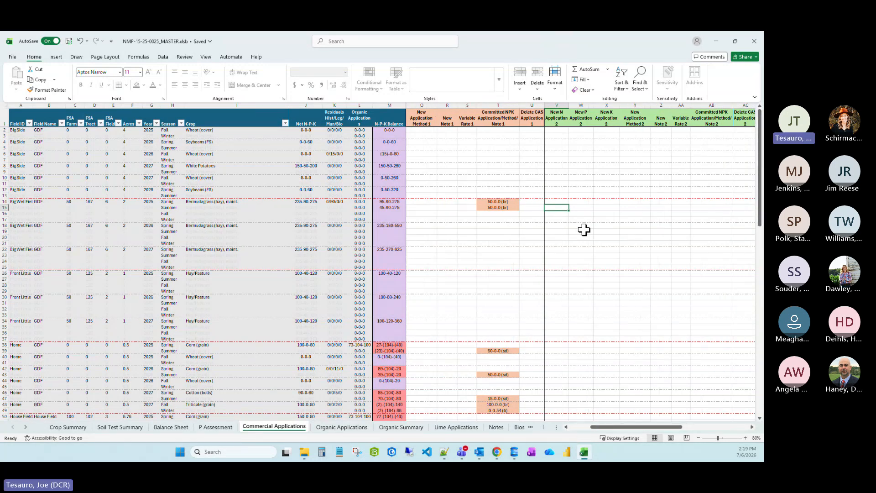
Hide all application 2 and application 3 columns (V through AK) on the Commercial Applications sheet.
left_click(556, 106)
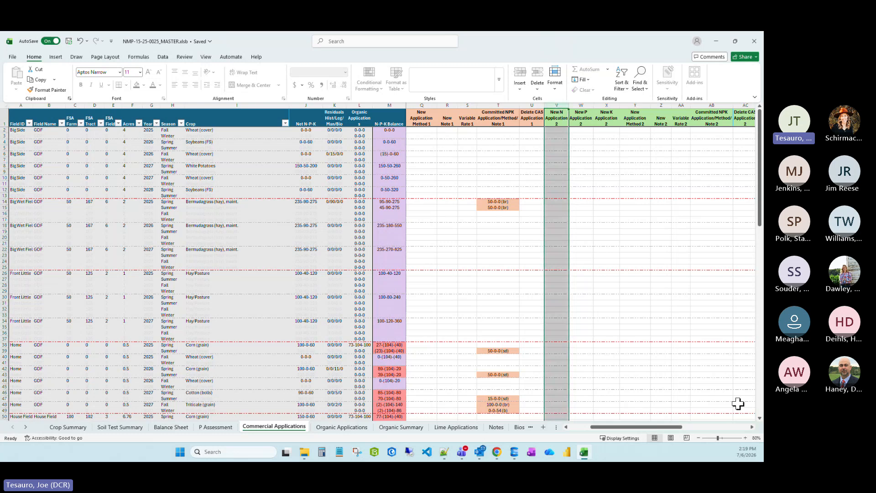
left_click(751, 426)
left_click(752, 427)
left_click(751, 426)
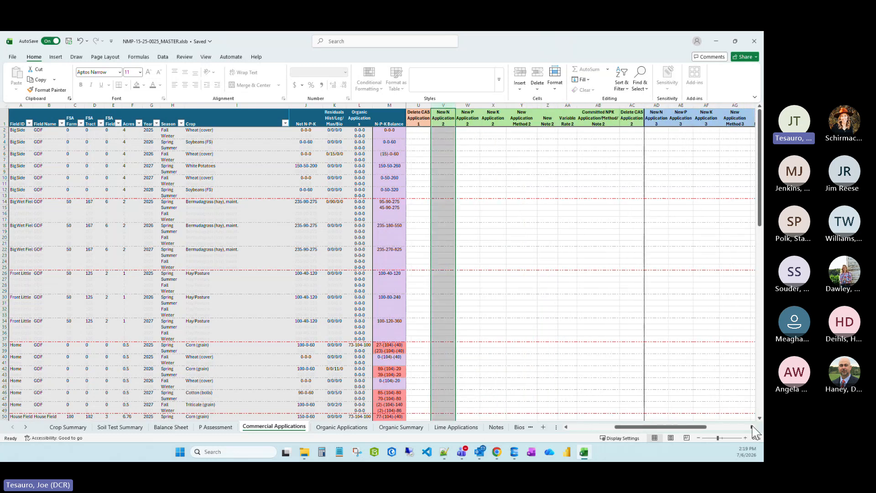
left_click(751, 426)
left_click(751, 427)
left_click(694, 105, "shift")
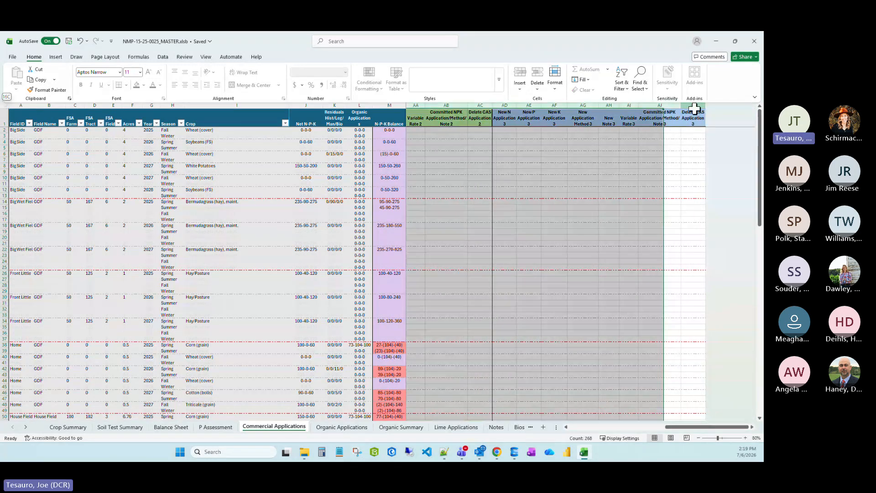
right_click(511, 164)
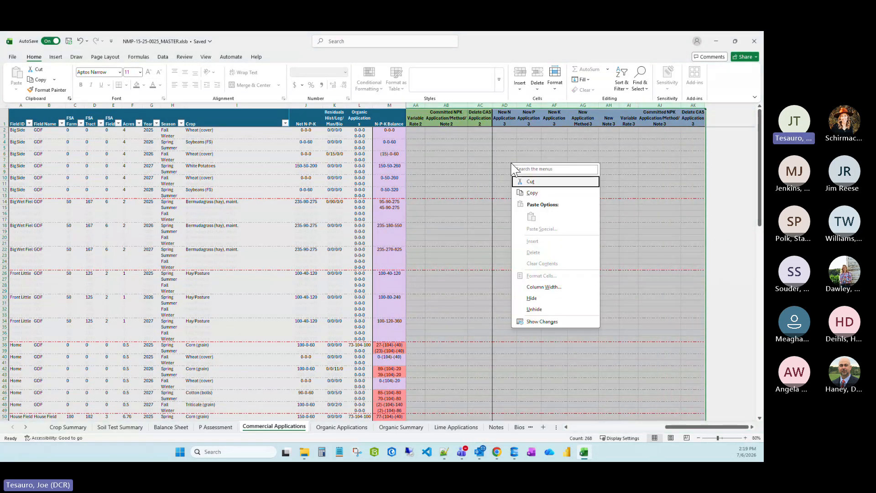
left_click(532, 297)
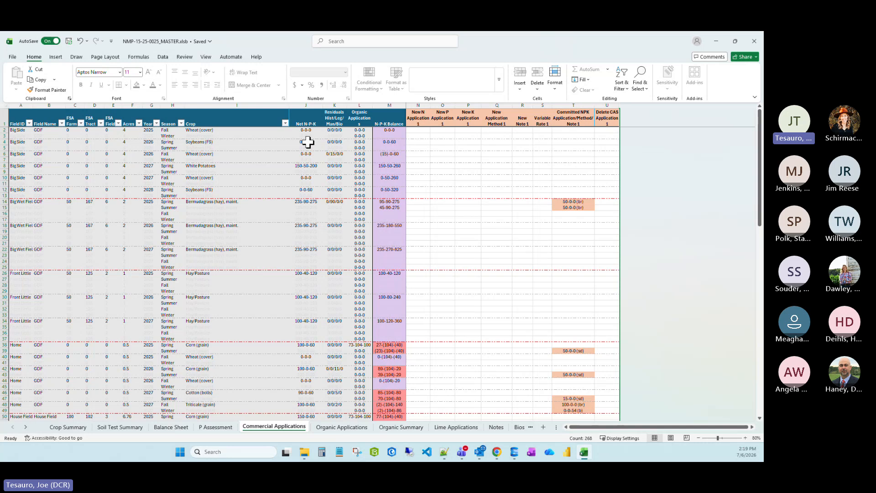
Hide the FSA Farm, FSA Tract and FSA Field columns (C to E) on the Commercial Applications sheet.
left_click_drag(308, 142, 364, 337)
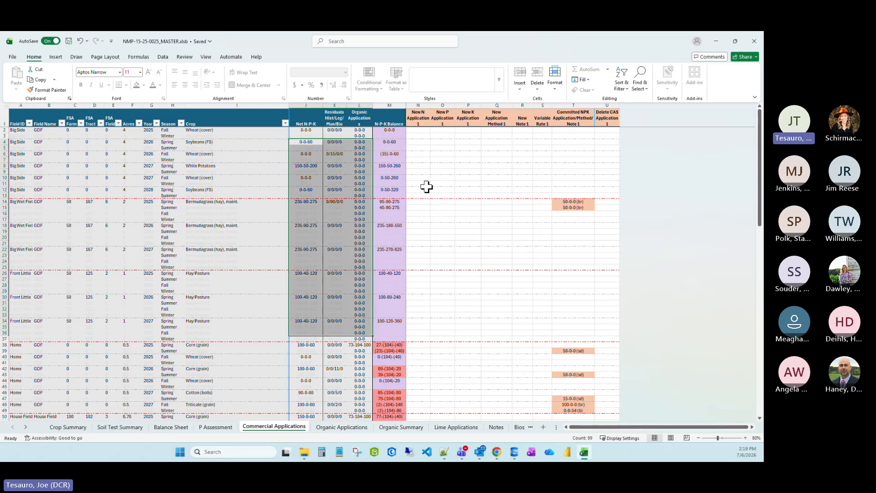
left_click(454, 279)
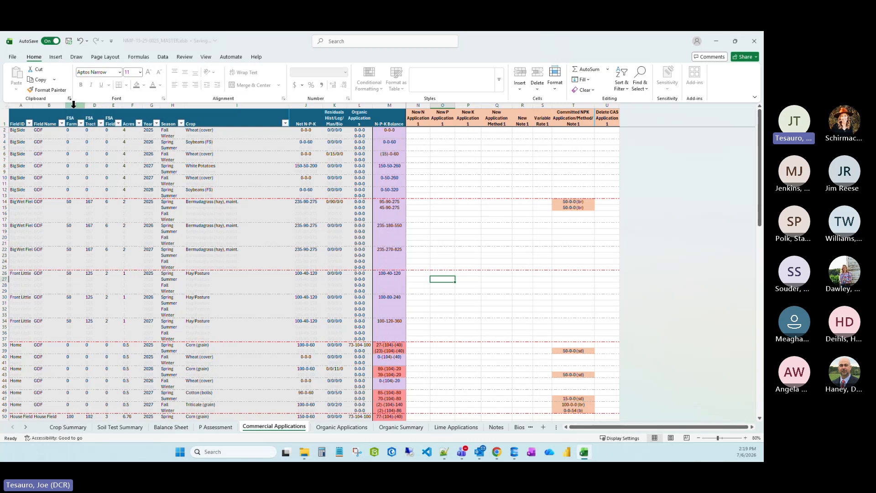
left_click(73, 105)
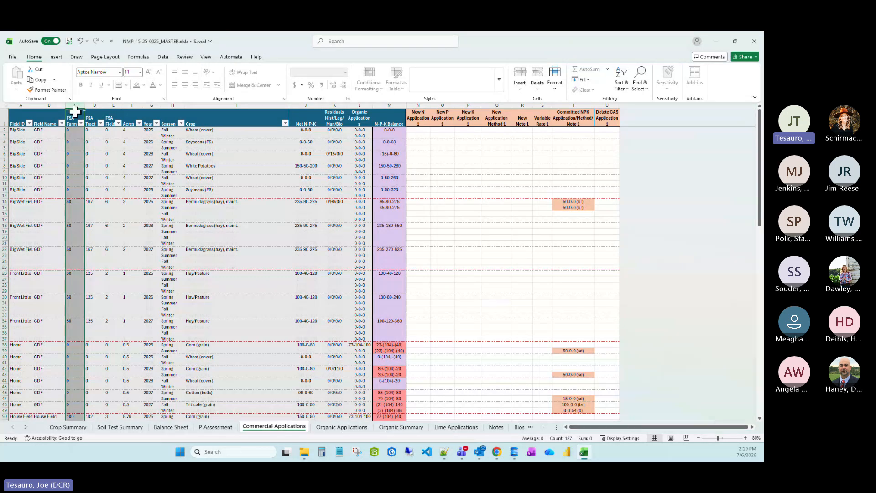
left_click(114, 105, "shift")
right_click(89, 149)
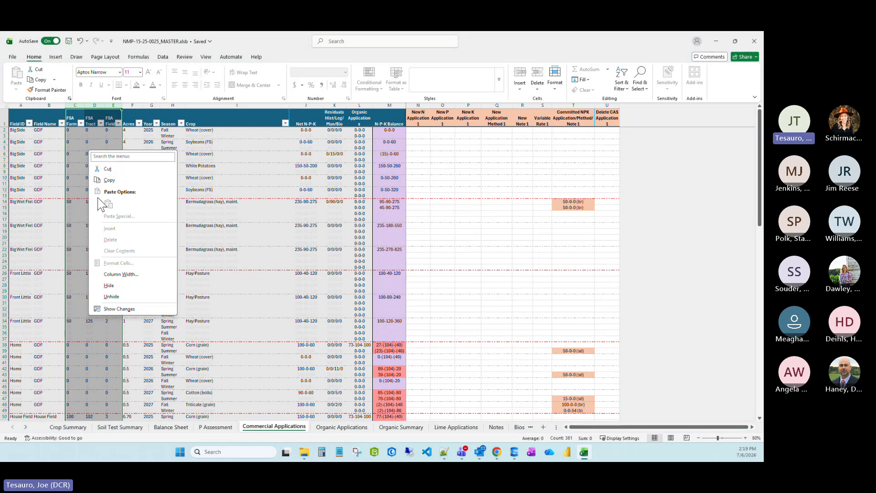
left_click(110, 286)
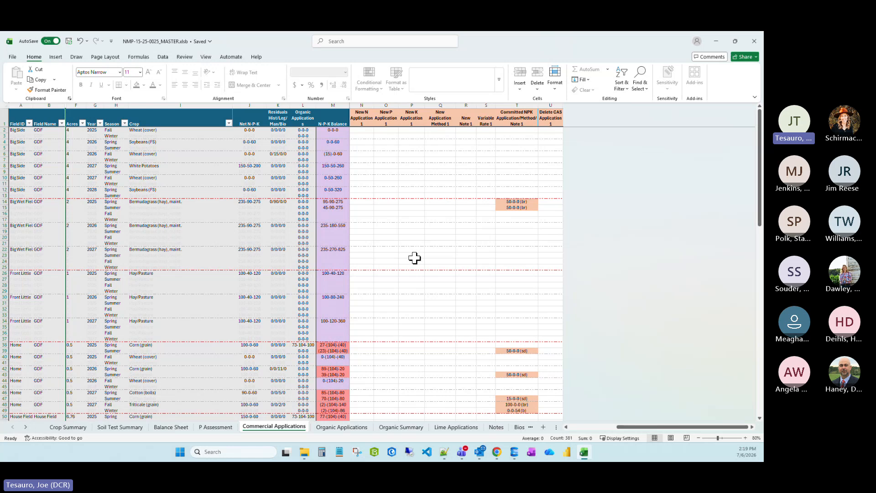
Filter the Crop column of the Commercial Applications sheet to show only Corn (grain).
scroll(414, 258, "down", 3)
scroll(414, 257, "down", 3)
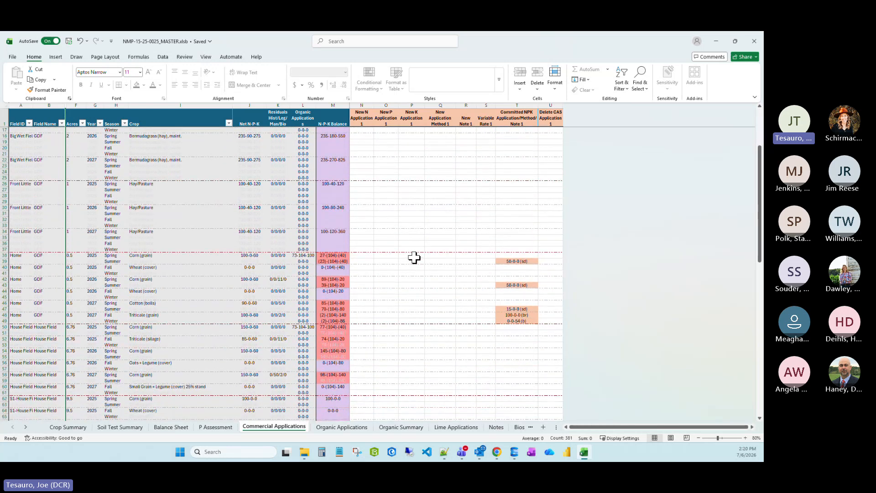
scroll(414, 258, "down", 1)
scroll(228, 256, "up", 6)
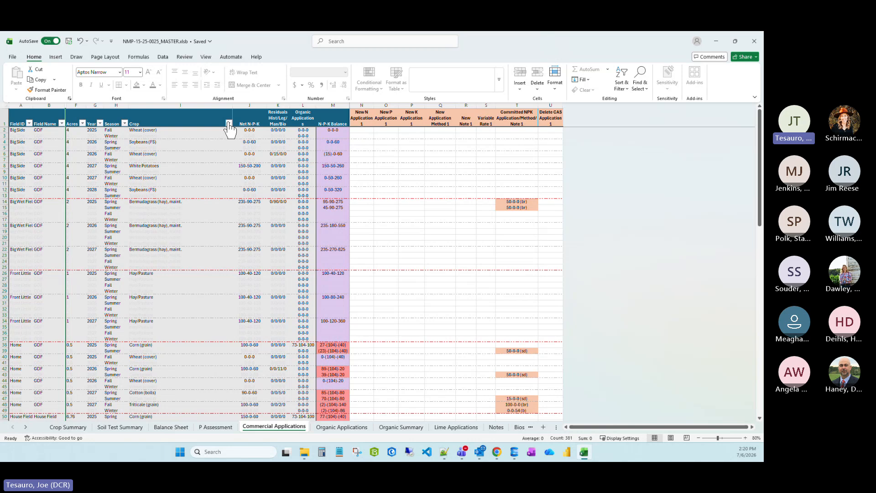
left_click(229, 124)
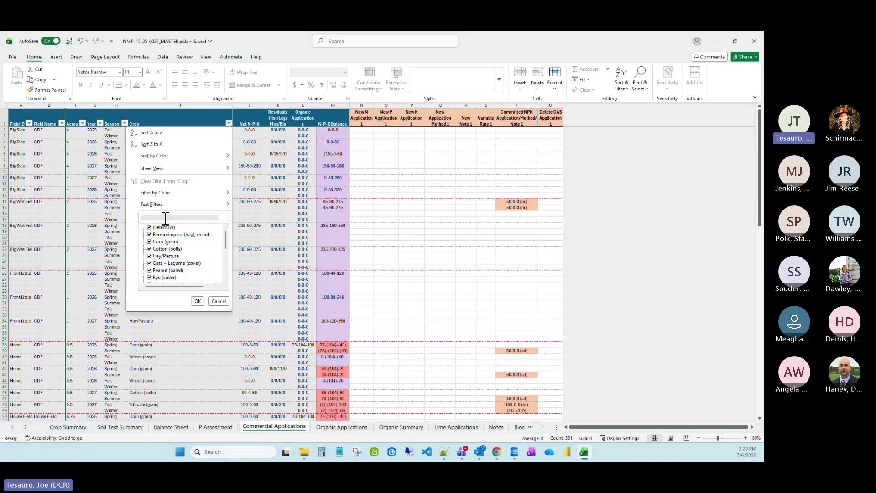
scroll(177, 246, "down", 2)
scroll(178, 248, "up", 2)
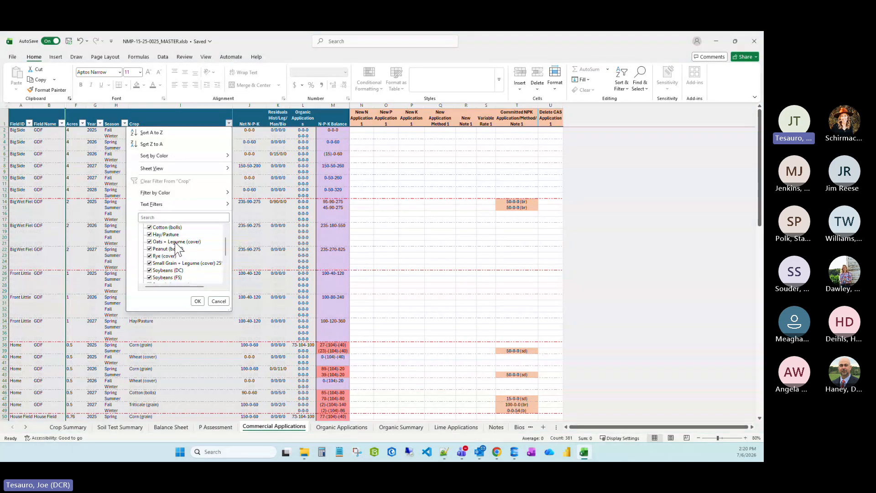
left_click(149, 227)
left_click(150, 241)
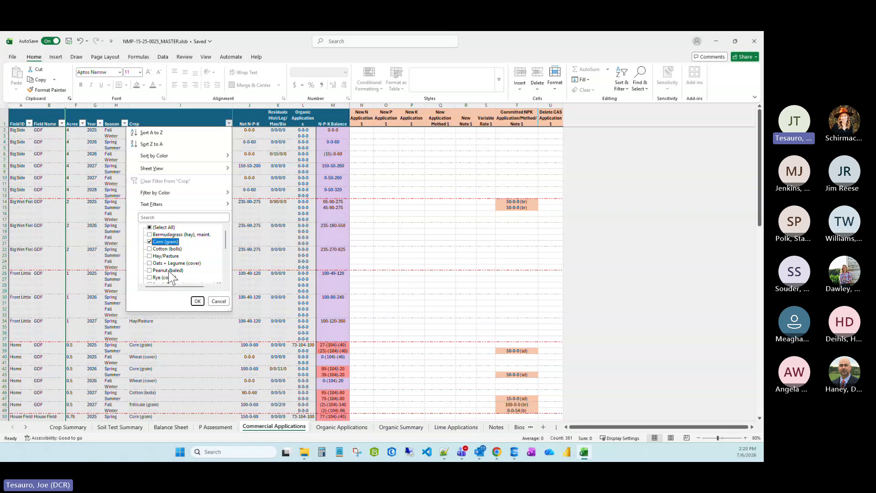
left_click(198, 301)
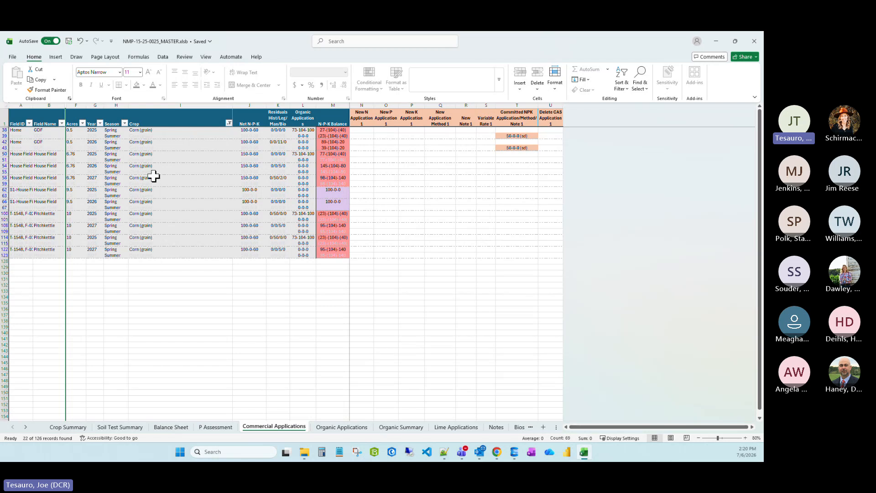
Narrow the corn rows to the Spring season by excluding Summer, and to the year 2026.
left_click(125, 125)
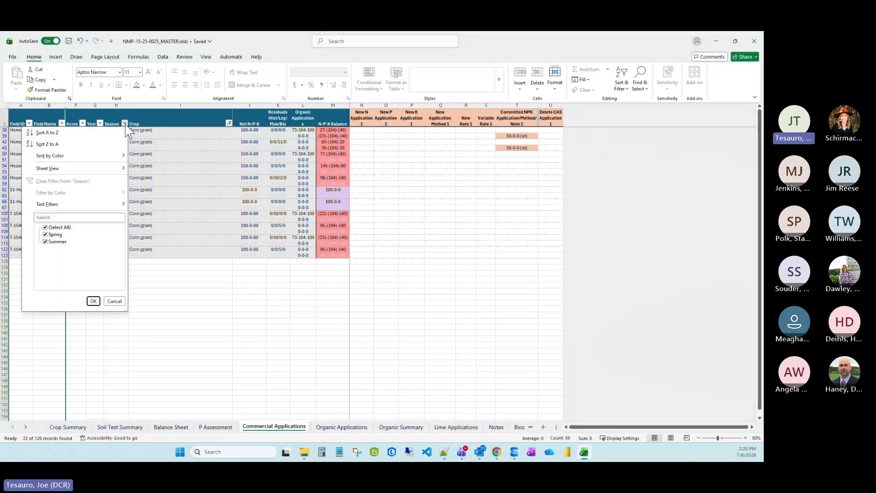
left_click(45, 241)
left_click(94, 302)
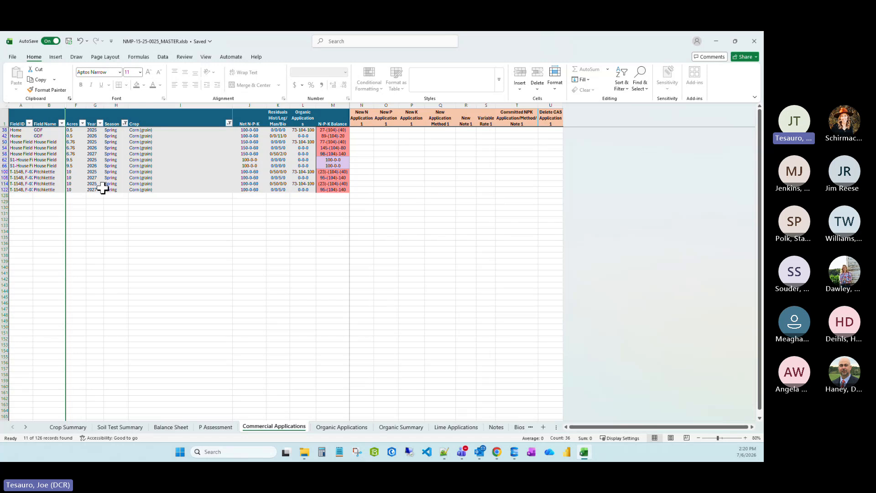
left_click(100, 124)
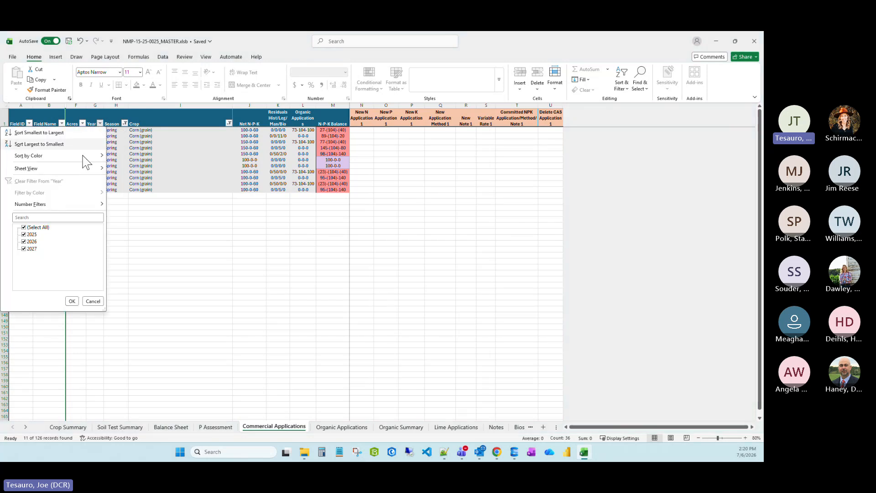
left_click(24, 227)
left_click(24, 241)
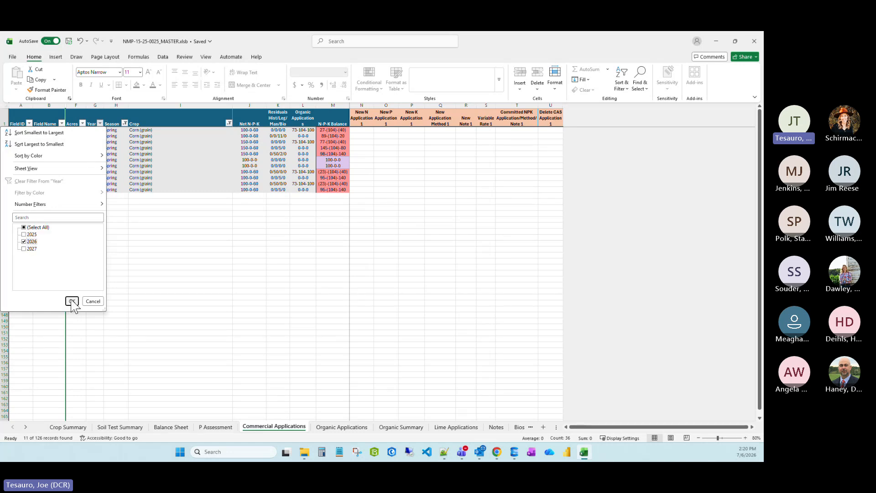
left_click(71, 302)
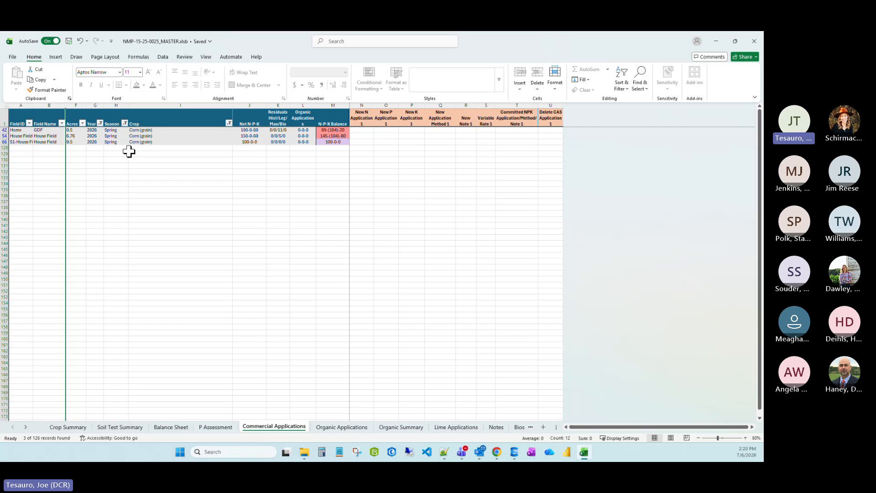
Select the Home field's New N Application 1 cell, check the Nutrient Applications grid on the DCR site in Chrome, and return to the Excel workbook.
left_click(359, 130)
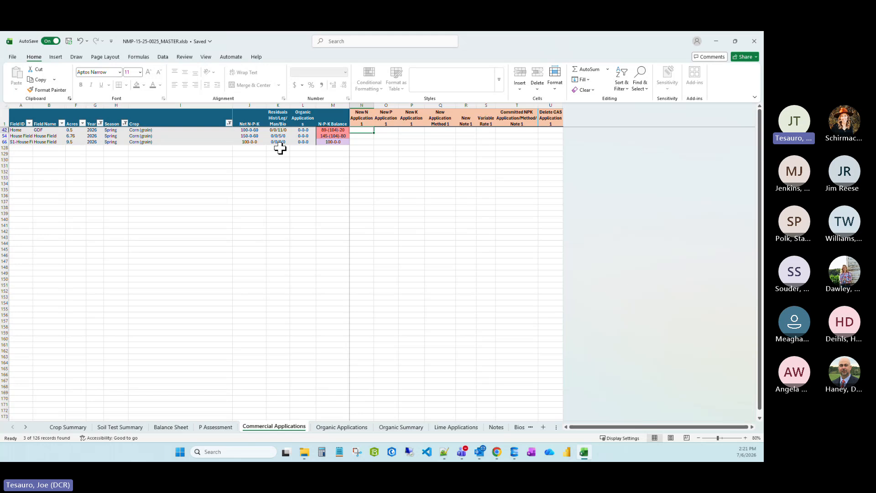
left_click(497, 451)
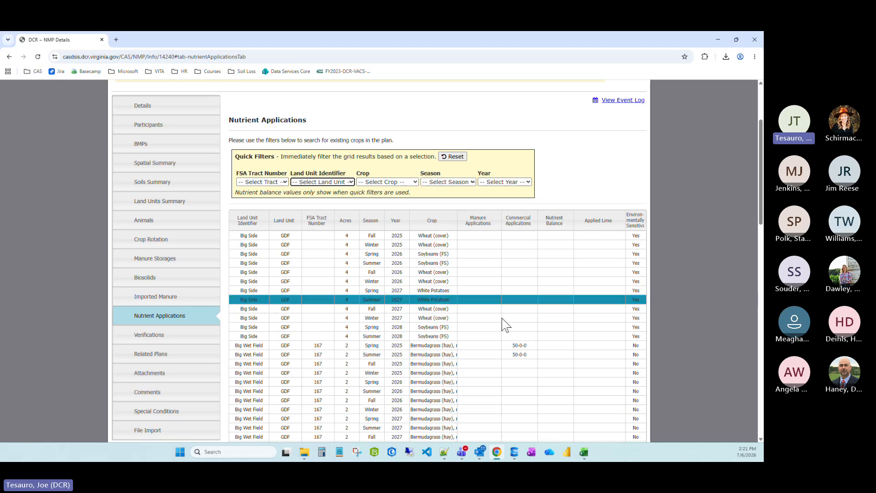
left_click(584, 453)
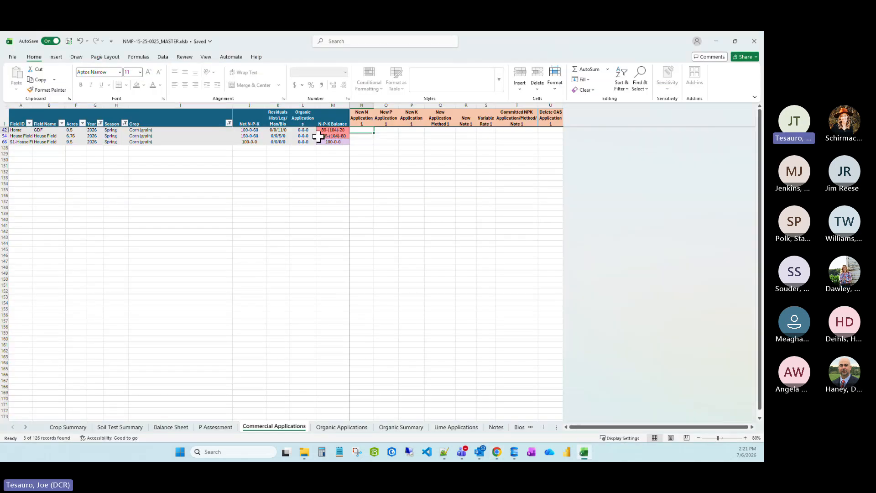
Show all years again in the Year column filter of the spring corn rows.
left_click(125, 124)
key("Escape")
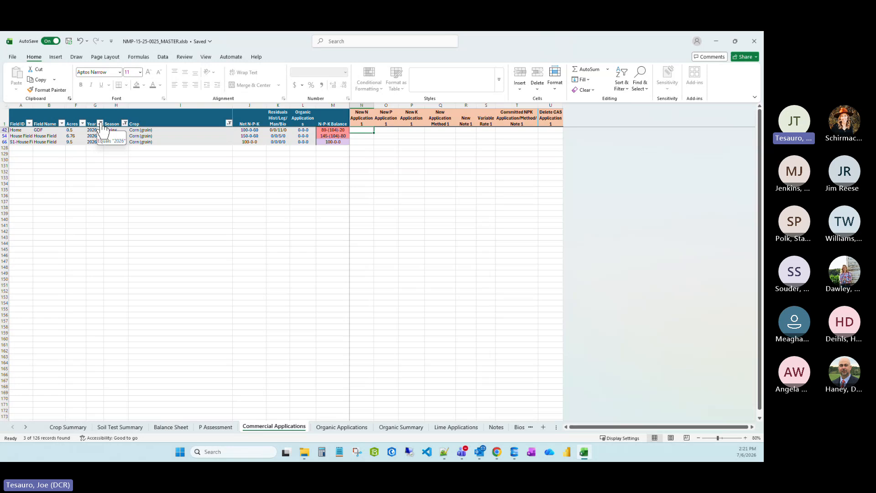
left_click(100, 124)
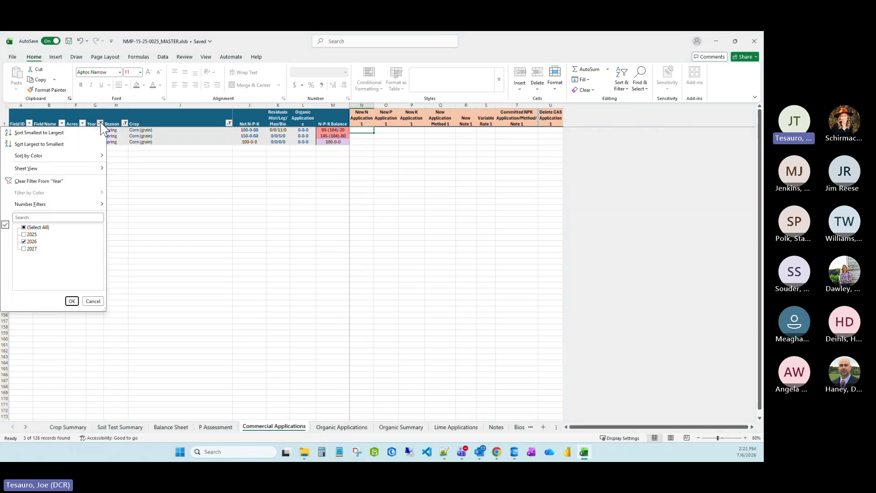
left_click(24, 227)
left_click(72, 301)
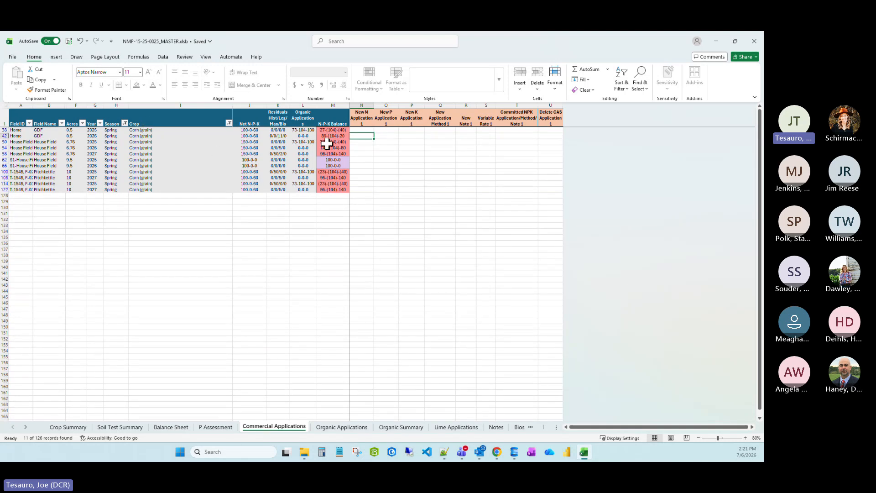
Enter 5 for New N, New P and New K Application 1 on the Home field's 2025 Corn (grain) row.
left_click(359, 129)
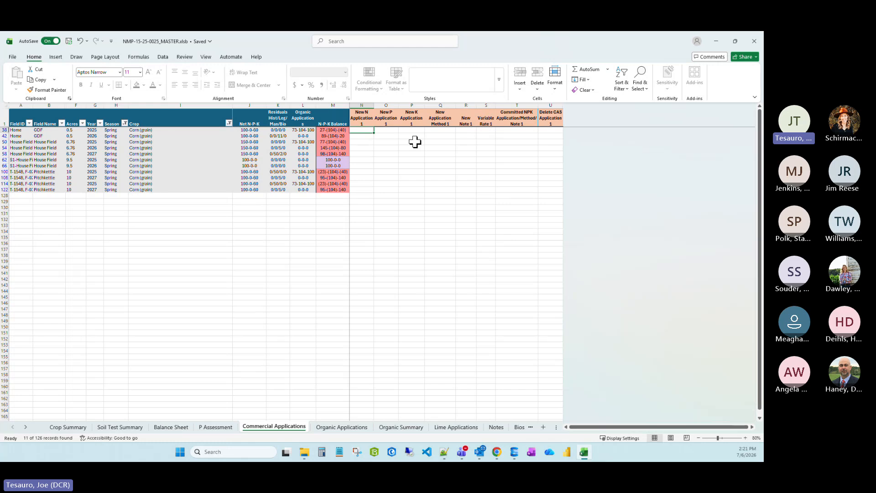
type("5")
key("Tab")
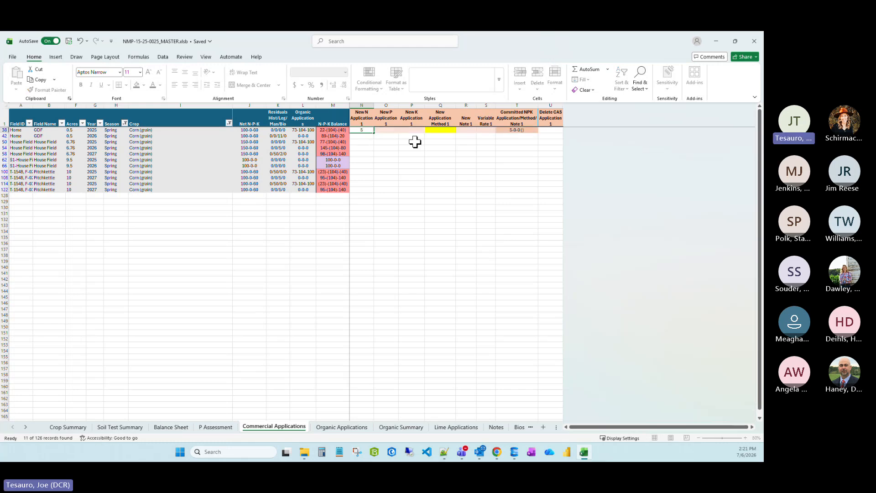
type("5")
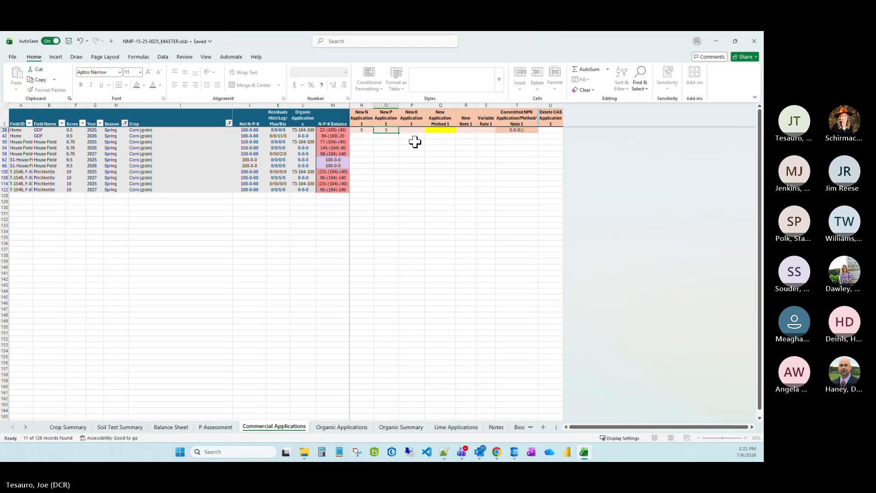
key("Tab")
type("5")
key("ctrl+Return")
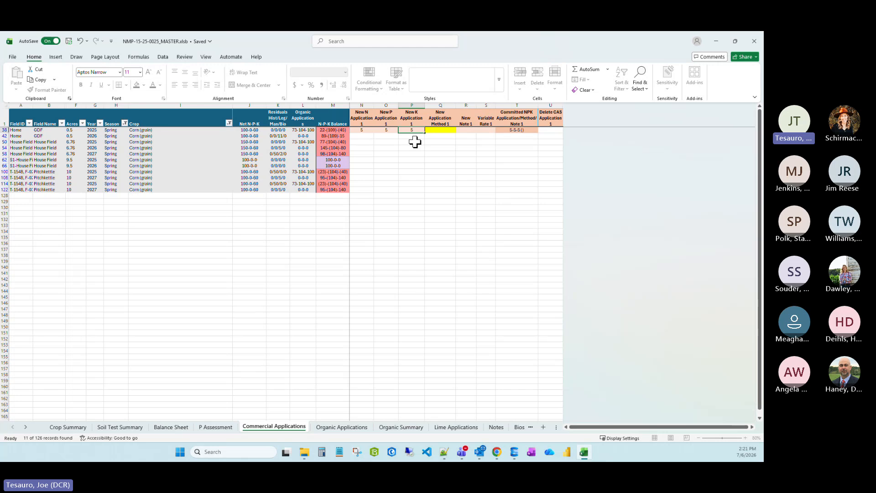
key("Return")
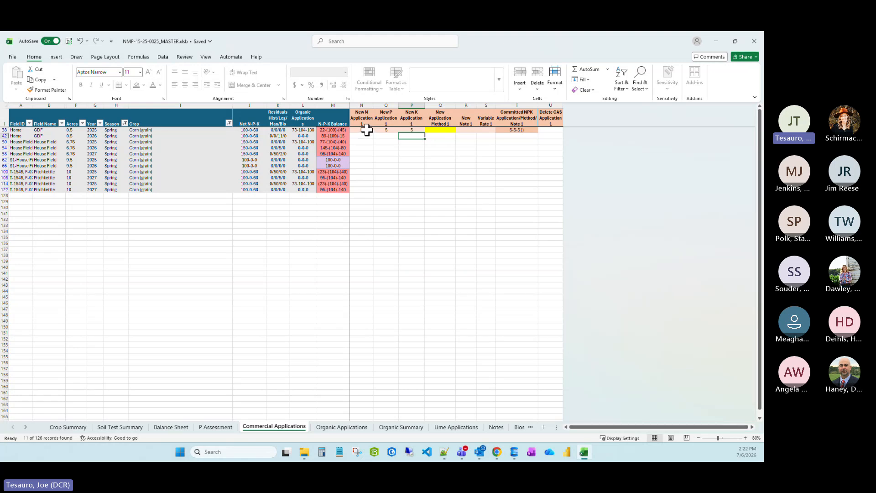
left_click(367, 130)
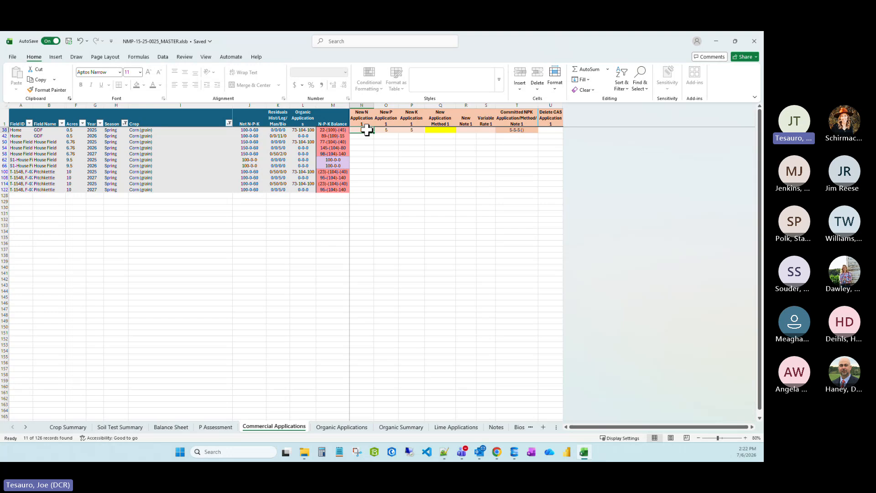
type("5")
key("Return")
Set New Application Method 1 to Banded for the Home field's 2025 corn row.
left_click(442, 131)
left_click(459, 130)
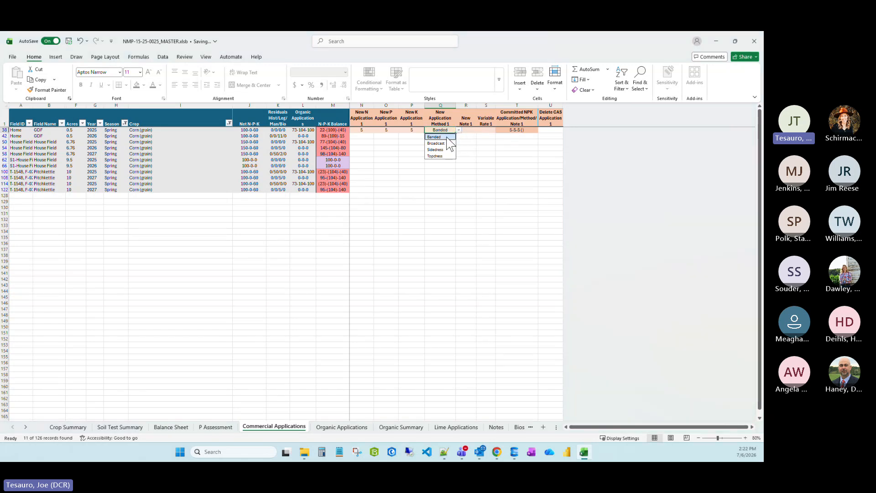
key("Return")
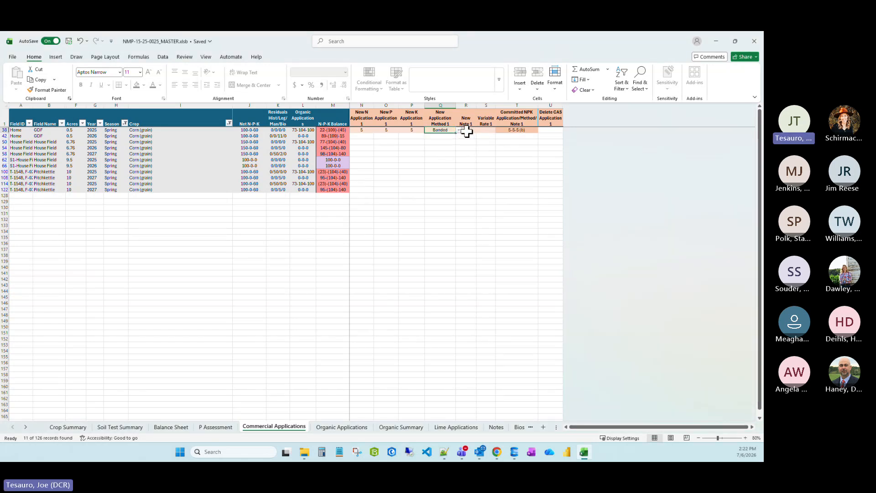
Fill the Home row's N, P, K and method entries down through the last filtered corn row, row 122.
left_click(364, 131)
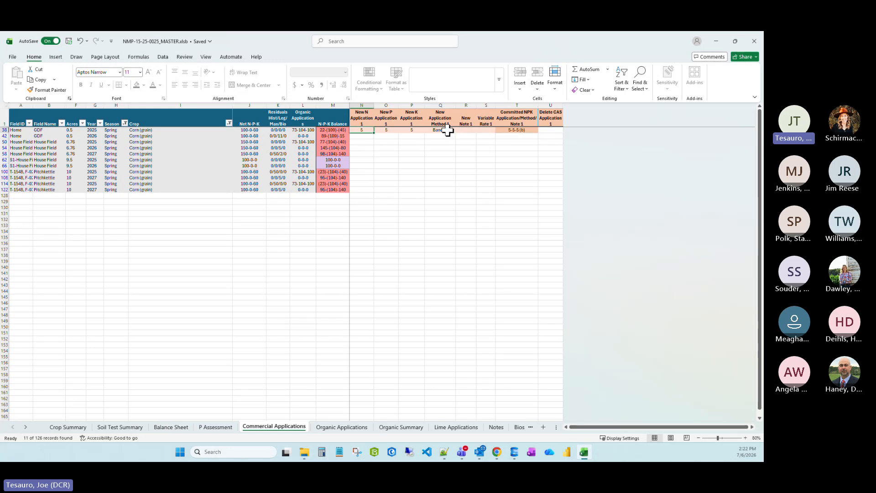
left_click(447, 131, "shift")
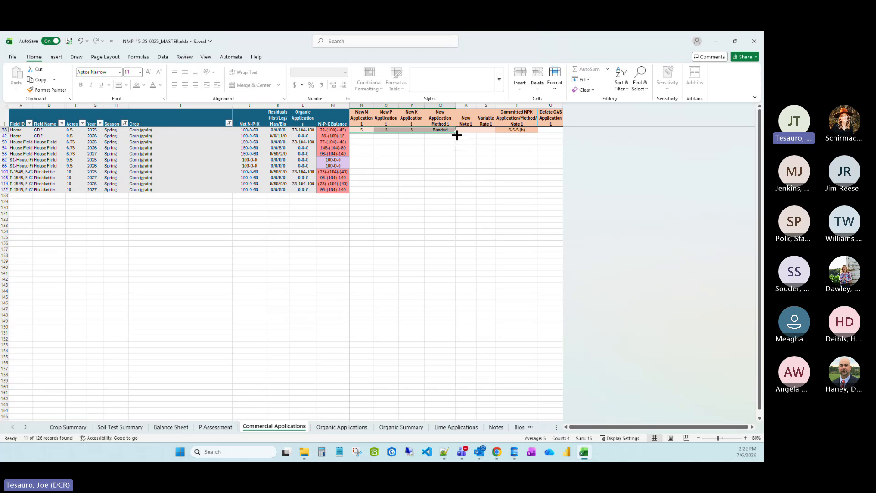
left_click_drag(457, 132, 451, 192)
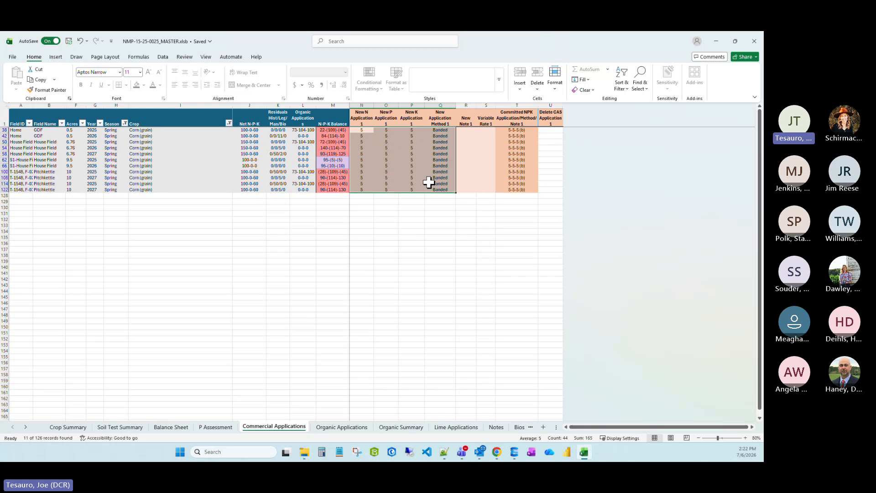
left_click(438, 237)
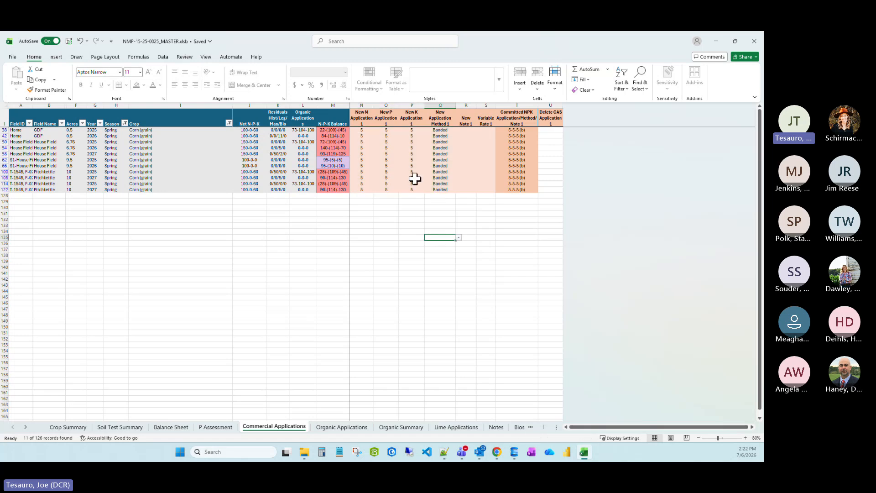
Switch to Chrome to review the Nutrient Applications quick filters and grid on the DCR site, and return to the Excel workbook.
left_click(494, 449)
scroll(383, 260, "up", 3)
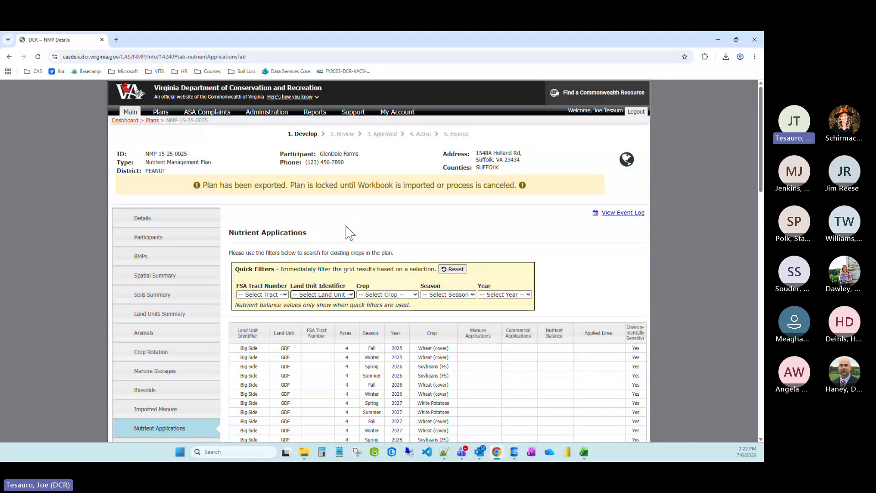
scroll(162, 356, "down", 2)
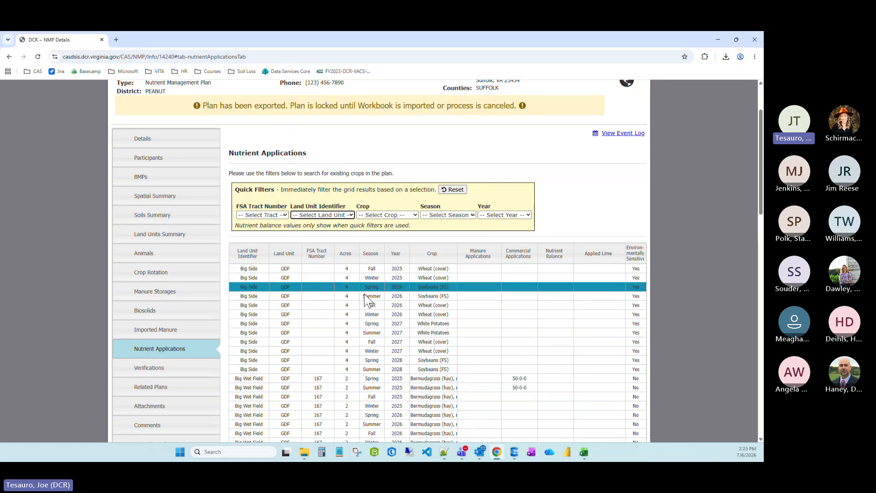
left_click(584, 452)
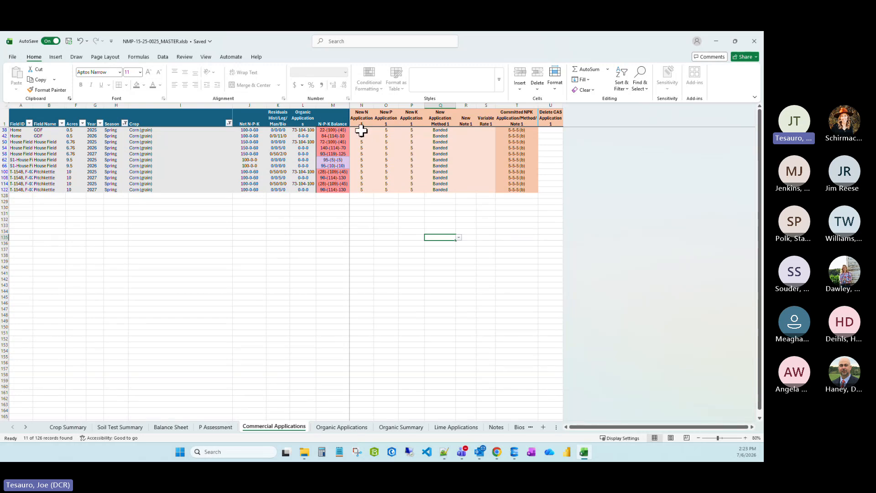
Clear the New N, P, K and Application Method 1 entries from all filtered corn rows.
left_click_drag(361, 129, 445, 191)
key("Delete")
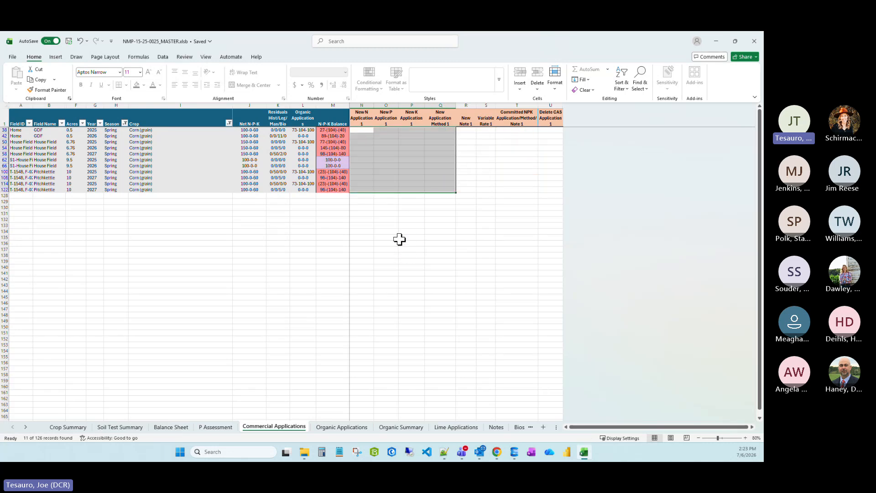
left_click(379, 160)
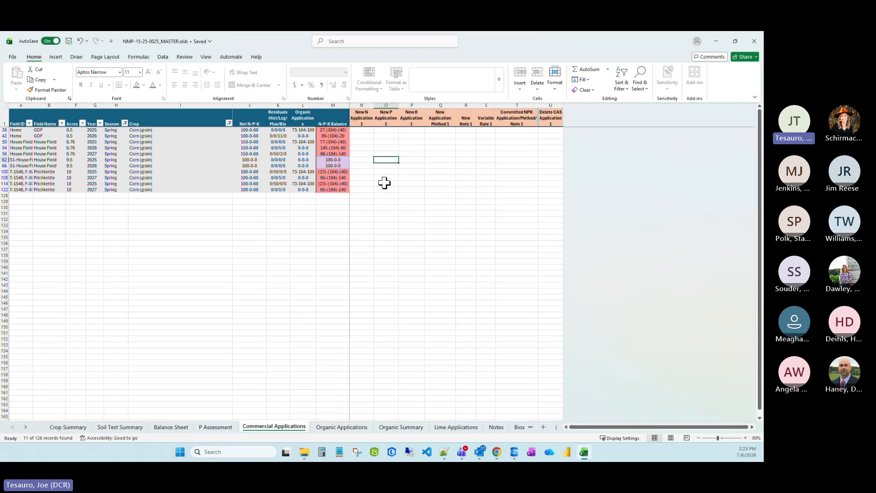
Reset the Crop and Season filters to show all crops and all seasons.
left_click(228, 123)
left_click(151, 228)
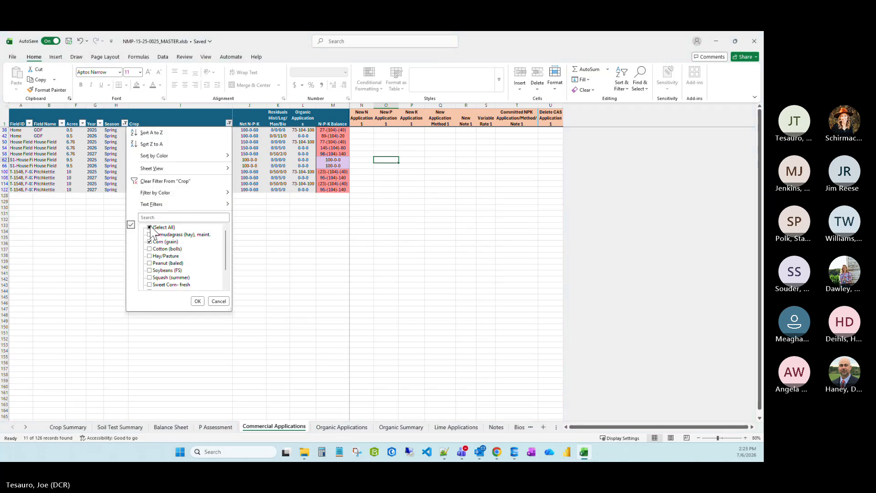
left_click(198, 301)
left_click(124, 123)
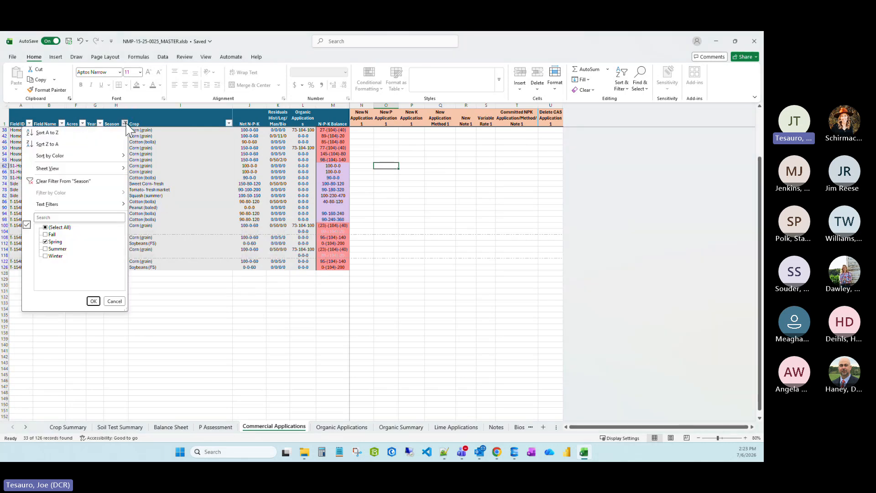
left_click(45, 227)
left_click(93, 301)
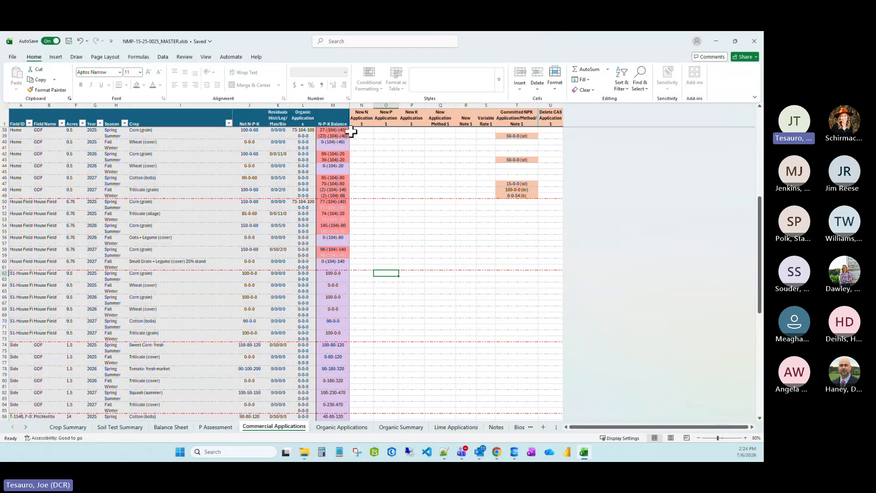
Enter 5 for New N, New P and New K Application 1 in row 38, the Home field's spring 2025 corn, on the unfiltered sheet.
scroll(362, 157, "up", 12)
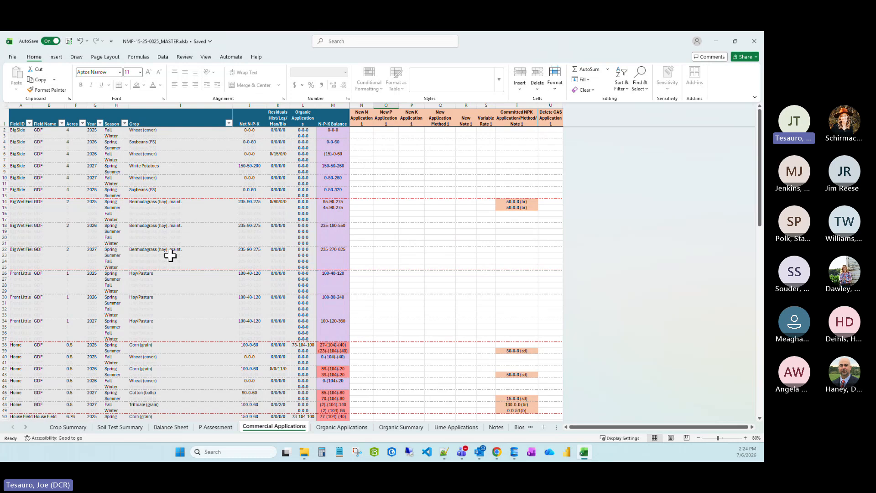
scroll(232, 255, "down", 2)
scroll(232, 255, "down", 2)
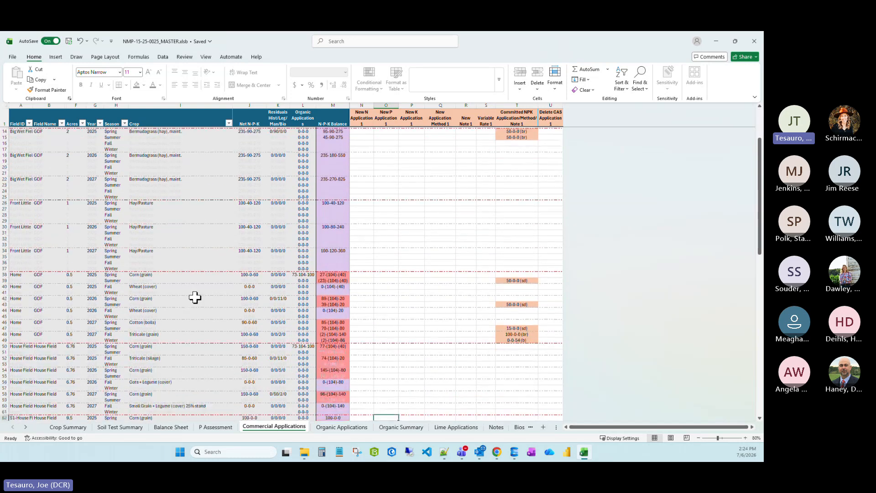
left_click(356, 273)
type("5")
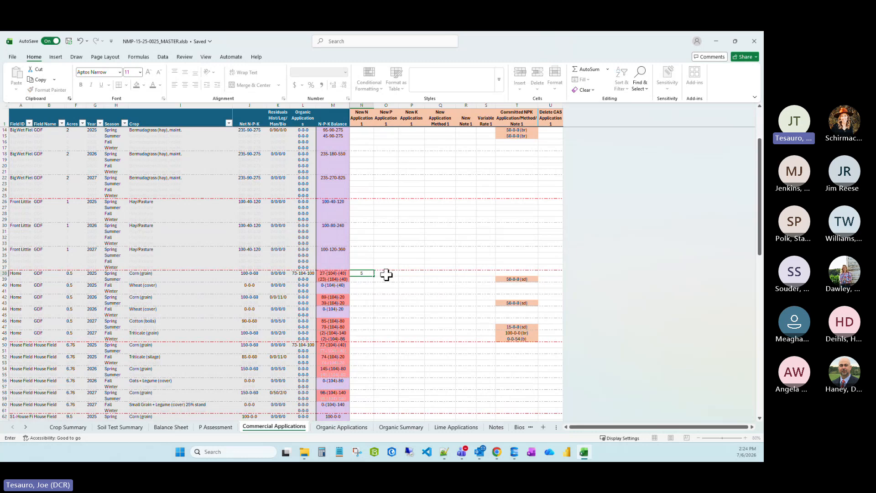
left_click(386, 273)
type("5")
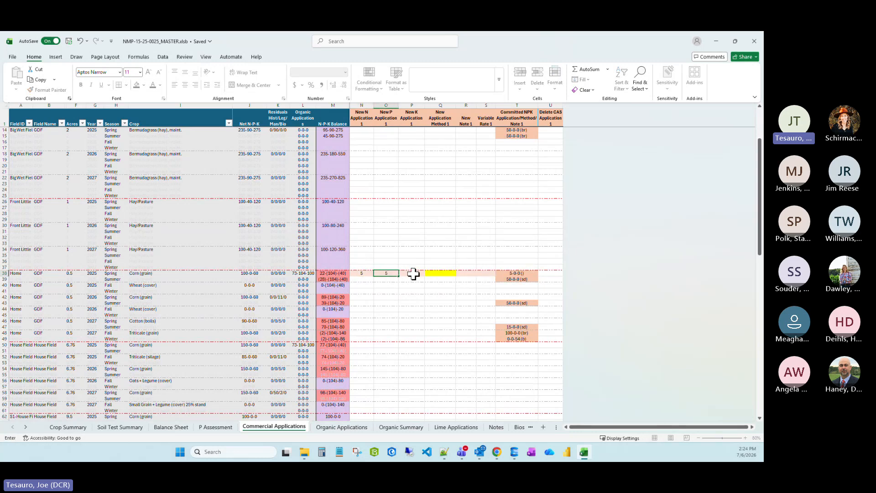
left_click(414, 273)
type("5")
scroll(404, 304, "down", 5)
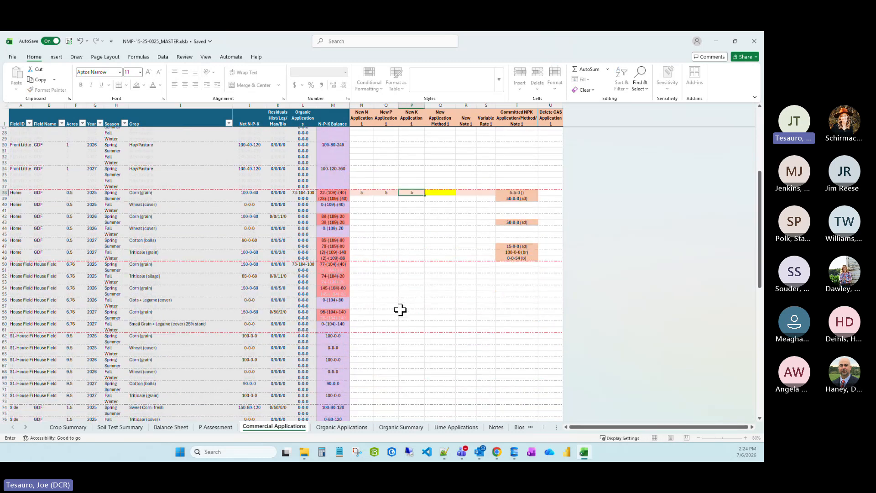
scroll(362, 295, "up", 1)
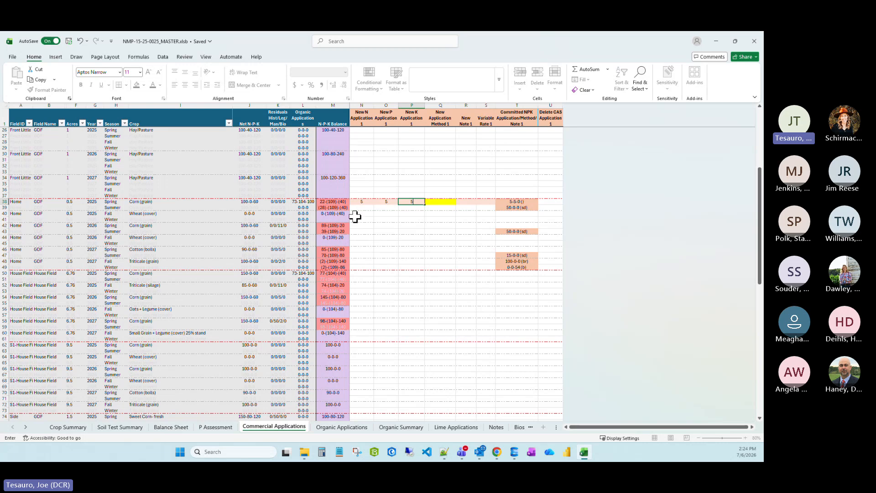
Delete the New N, New P and New K Application 1 values from the Home field's spring 2025 corn row.
left_click(360, 203)
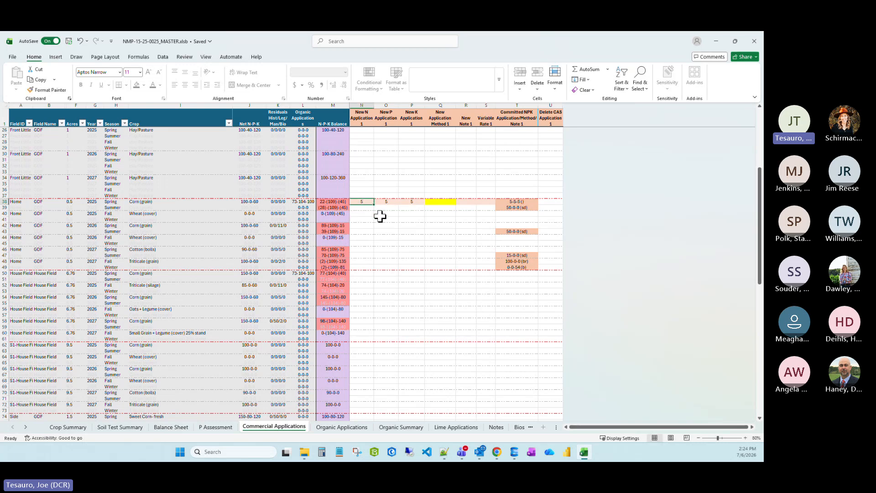
key("Delete")
key("Right")
key("Delete")
key("Right")
key("Delete")
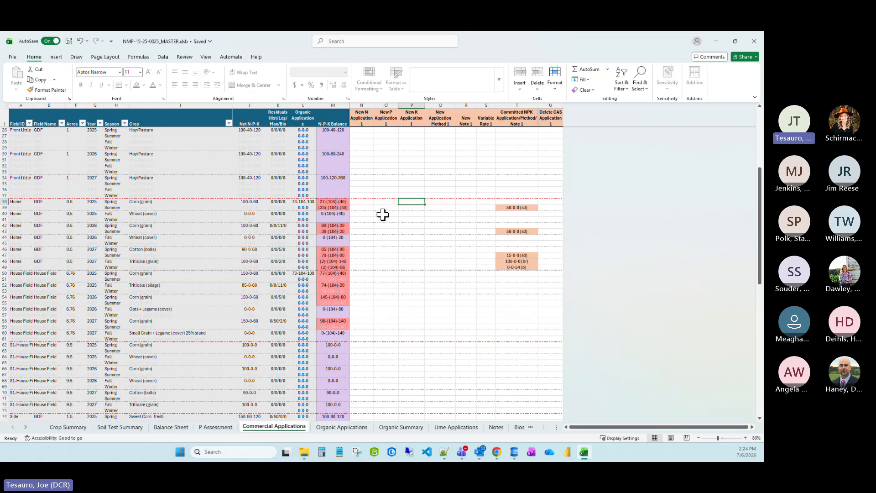
Enter 5 for New N Application 1 in row 2, the Big Side field's fall 2025 wheat cover.
scroll(413, 226, "up", 6)
scroll(413, 226, "up", 2)
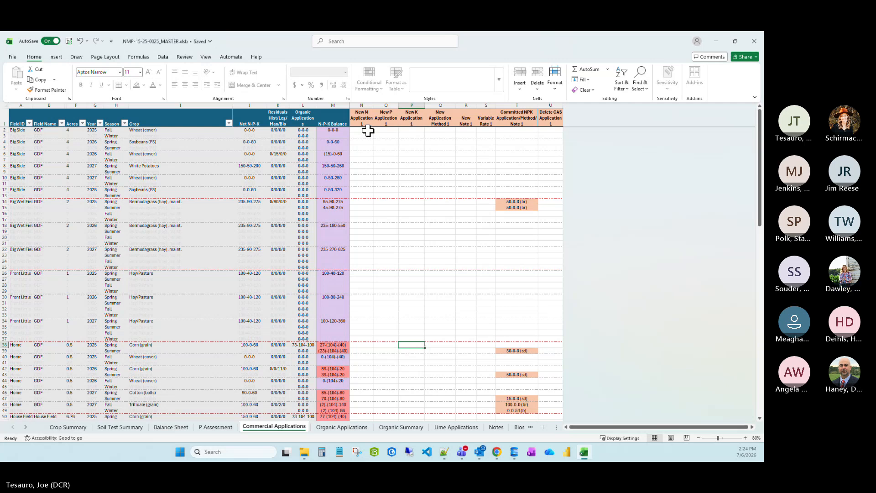
left_click(367, 131)
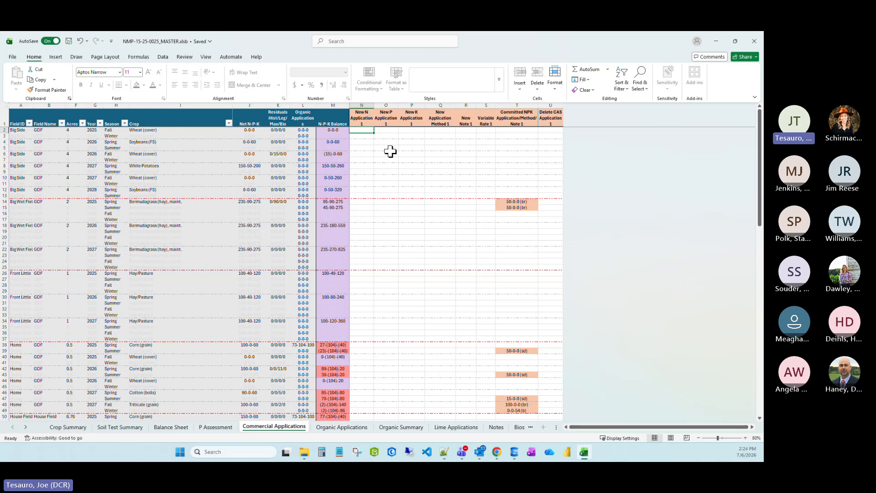
type("5")
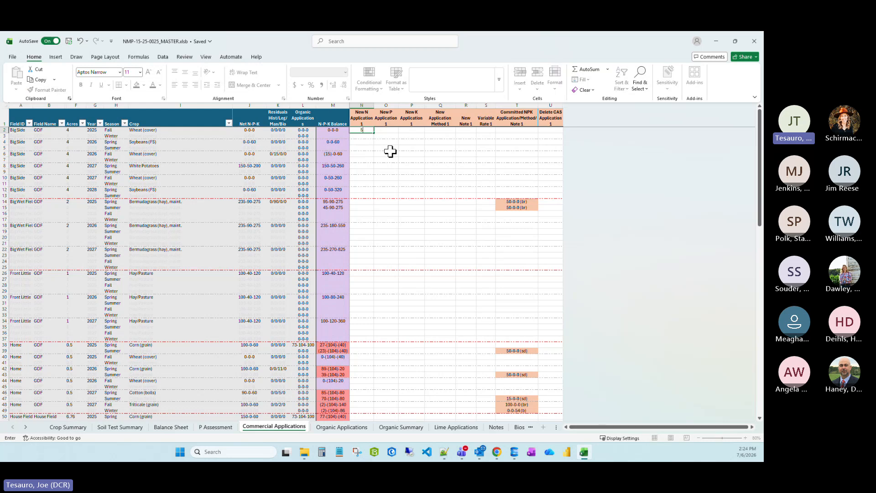
key("Tab")
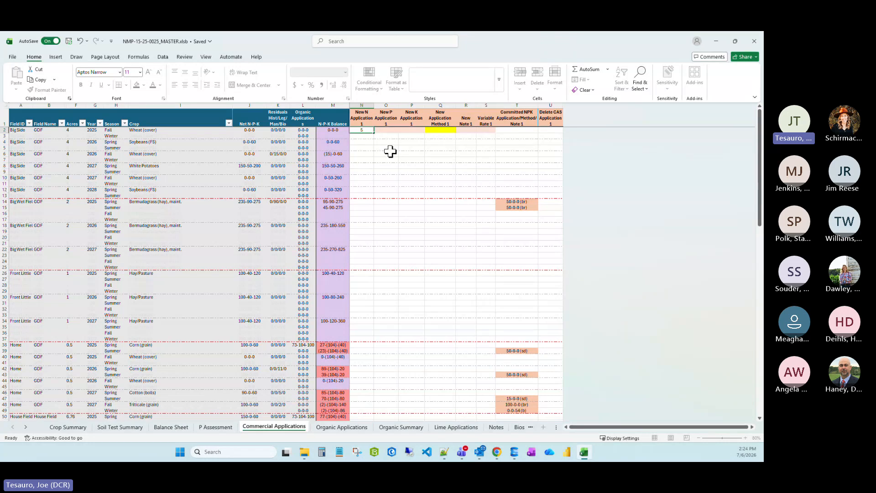
left_click(442, 130)
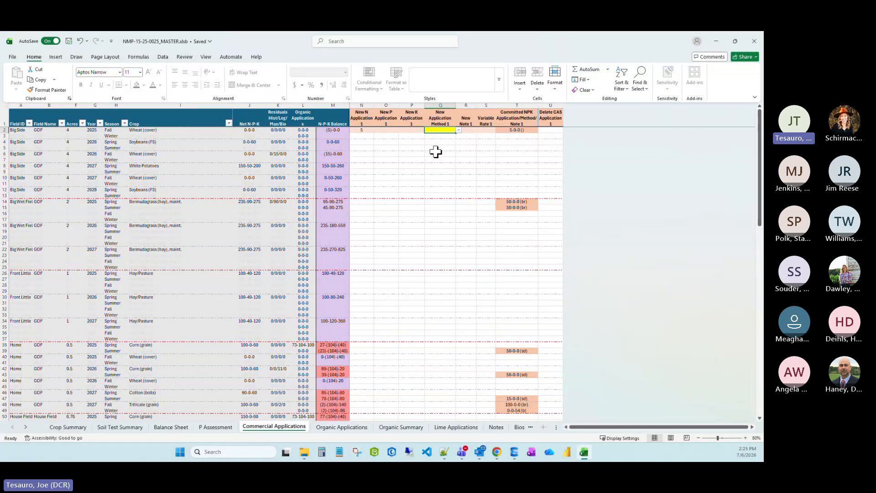
left_click(387, 131)
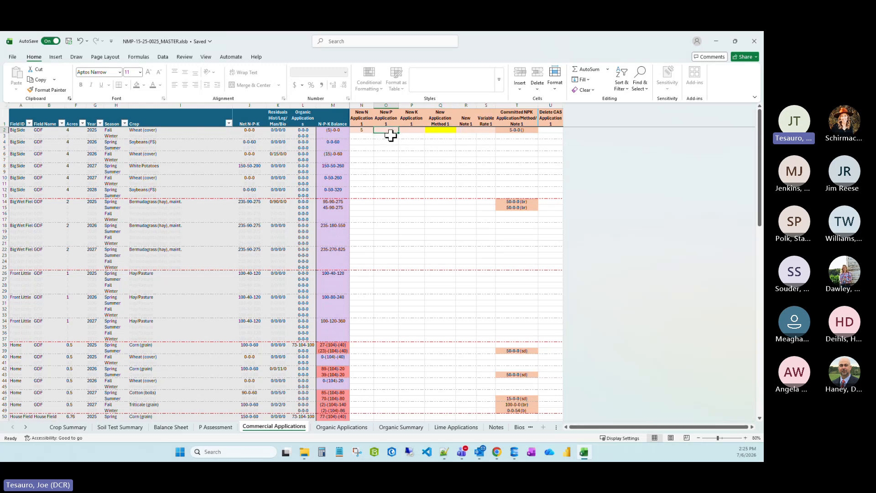
left_click(361, 130)
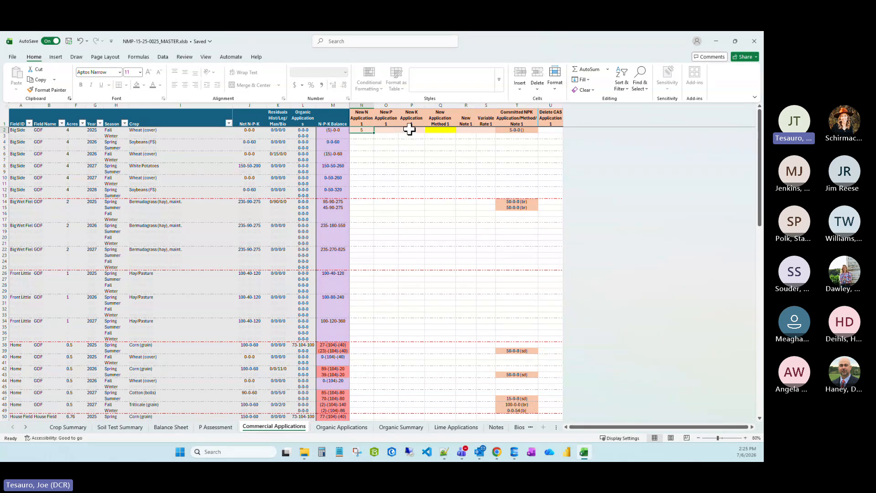
Enter 5 for New K and 0 for New P Application 1 in the Big Side field's fall 2025 wheat row.
left_click(409, 130)
type("5")
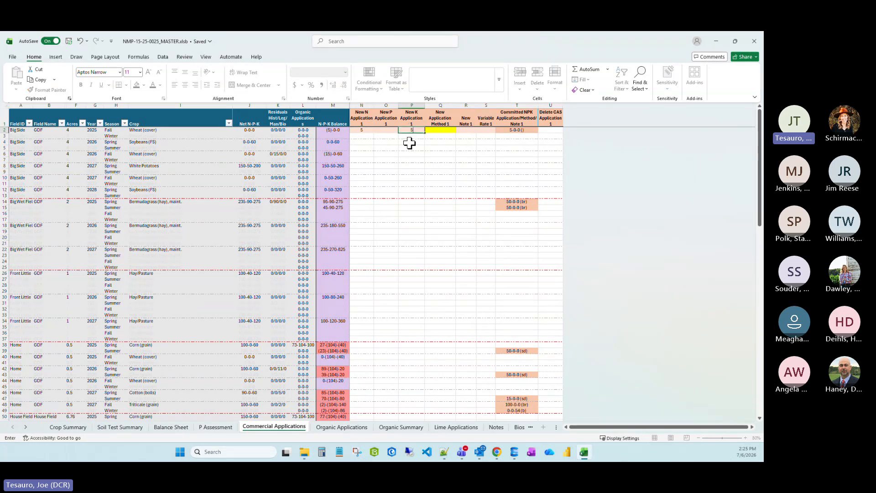
left_click(391, 132)
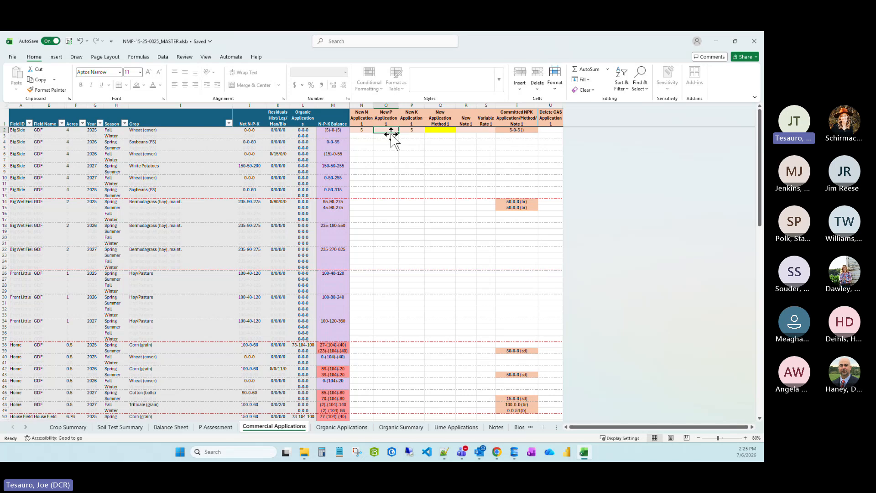
left_click(524, 131)
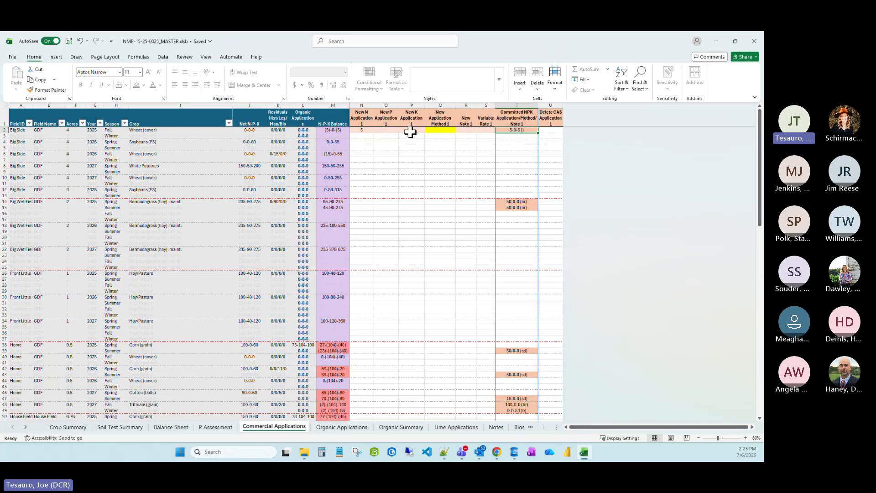
left_click(387, 131)
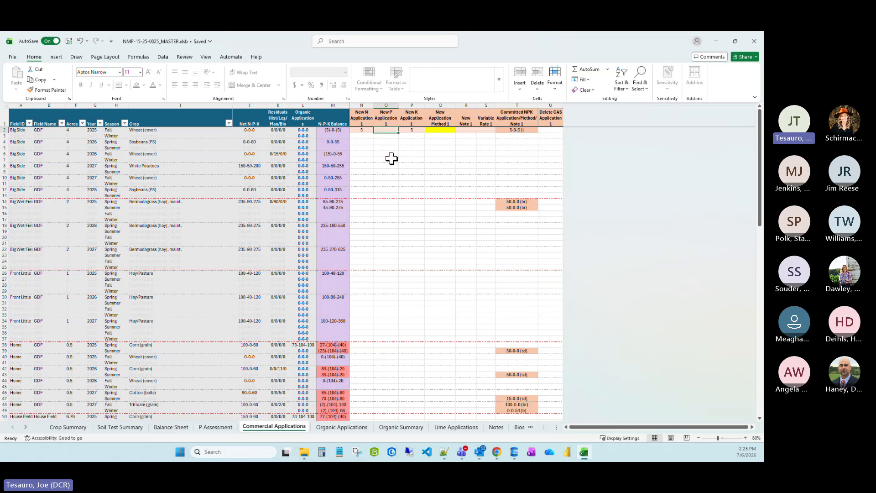
type("0")
key("Return")
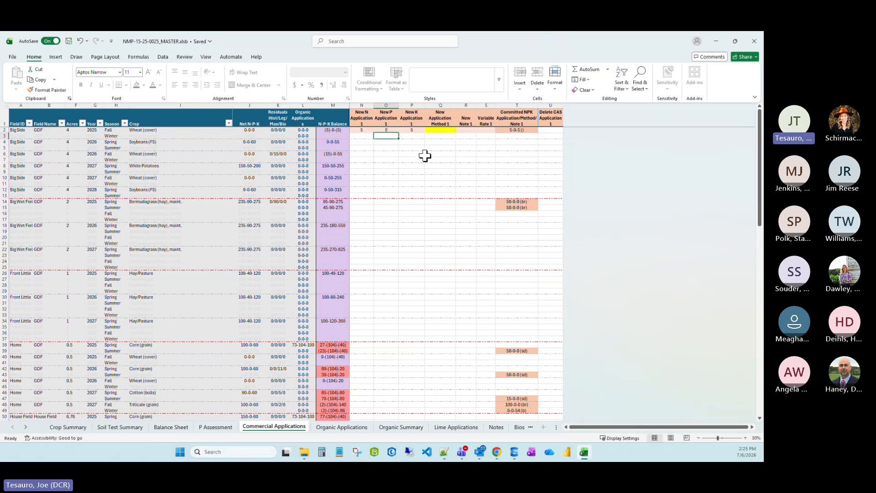
Delete the New N, New P and New K Application 1 values from the Big Side field's fall 2025 wheat row.
key("Up")
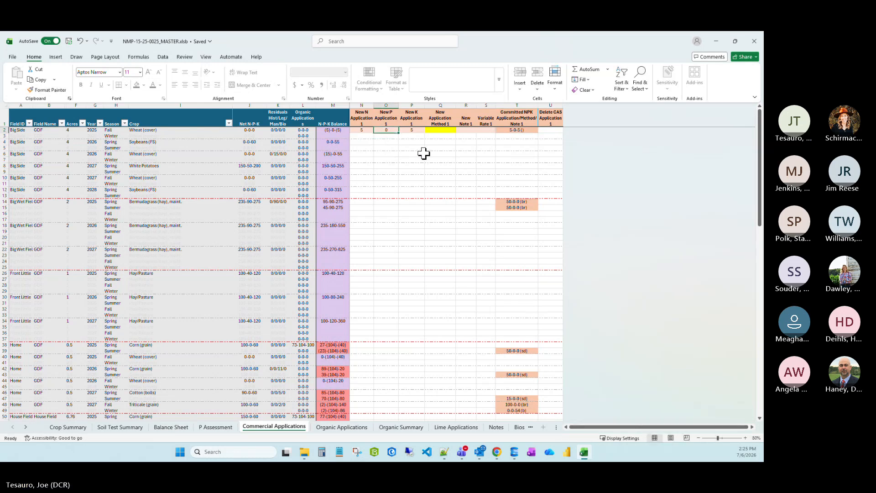
key("Left")
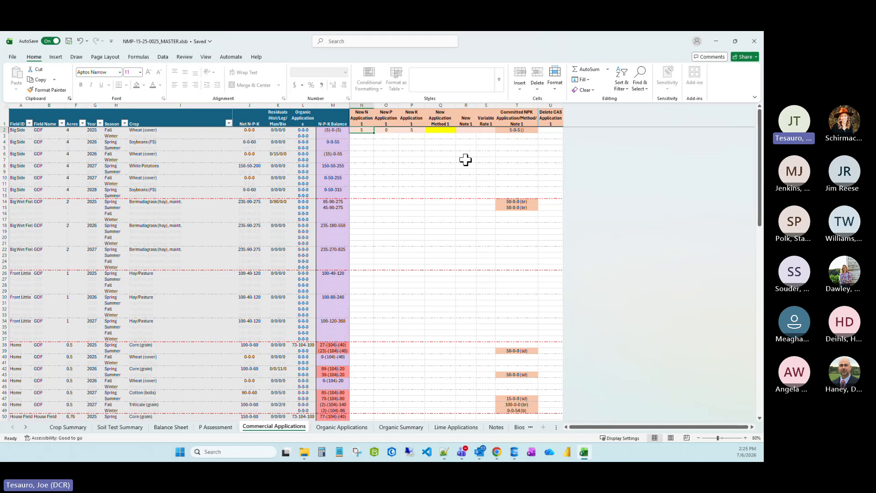
key("Delete")
key("Right")
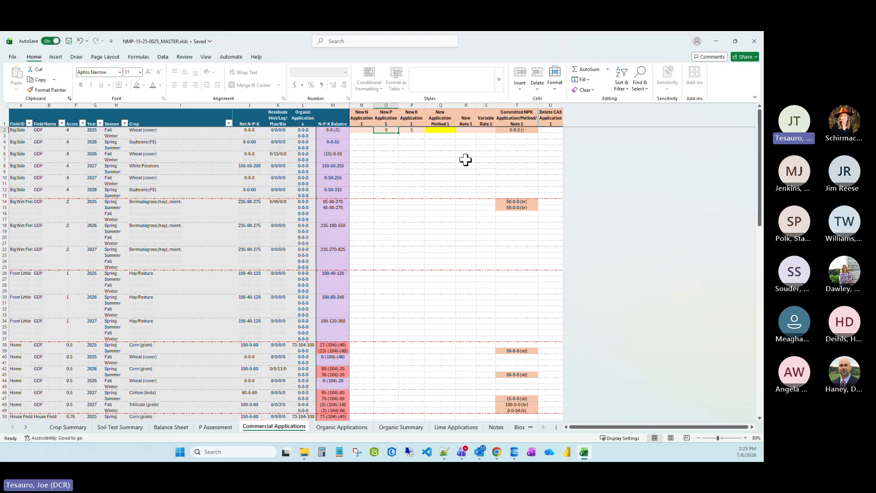
key("Right")
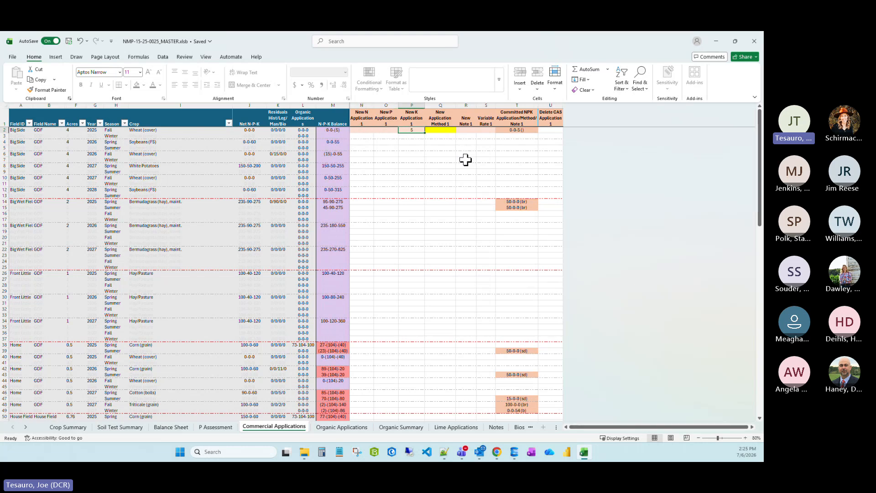
key("Delete")
key("Down")
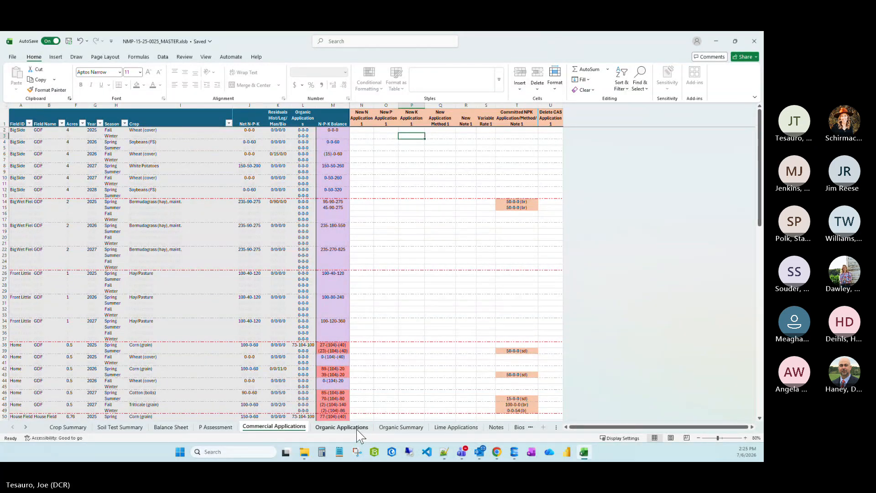
Open the Organic Applications sheet and review the New Organic App 1 source options for the Big Side field's fall 2025 wheat.
left_click(341, 427)
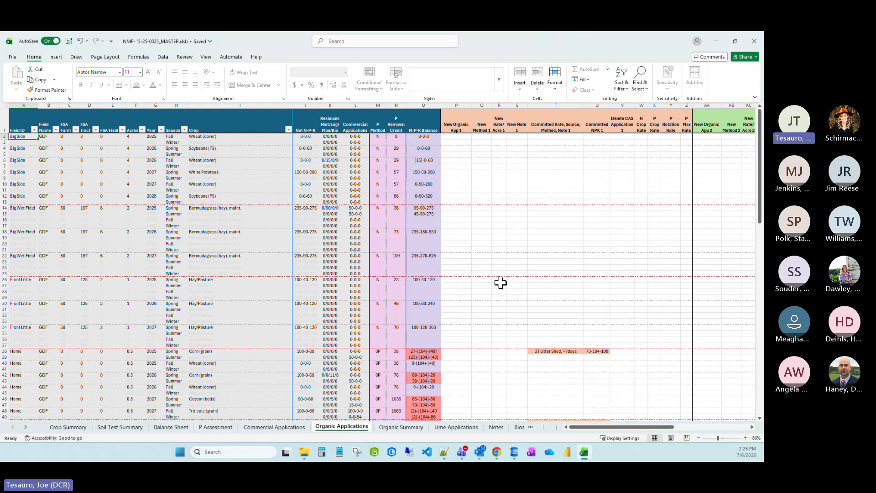
left_click(457, 137)
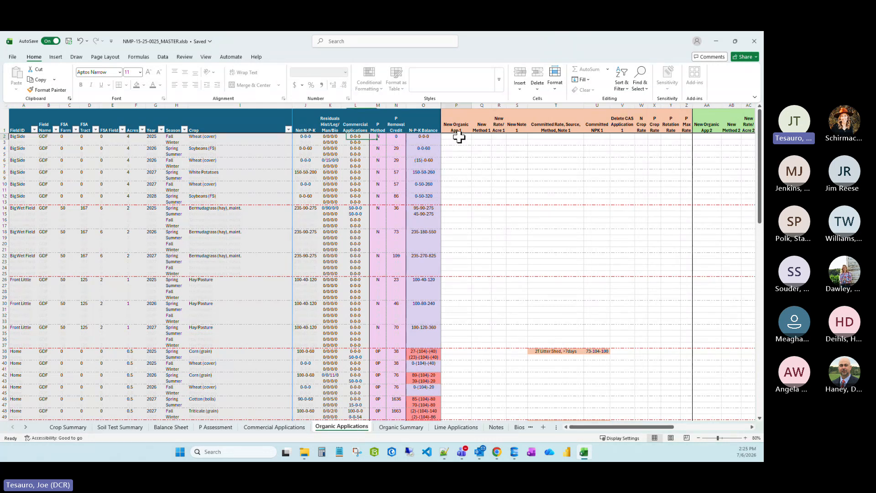
left_click(475, 137)
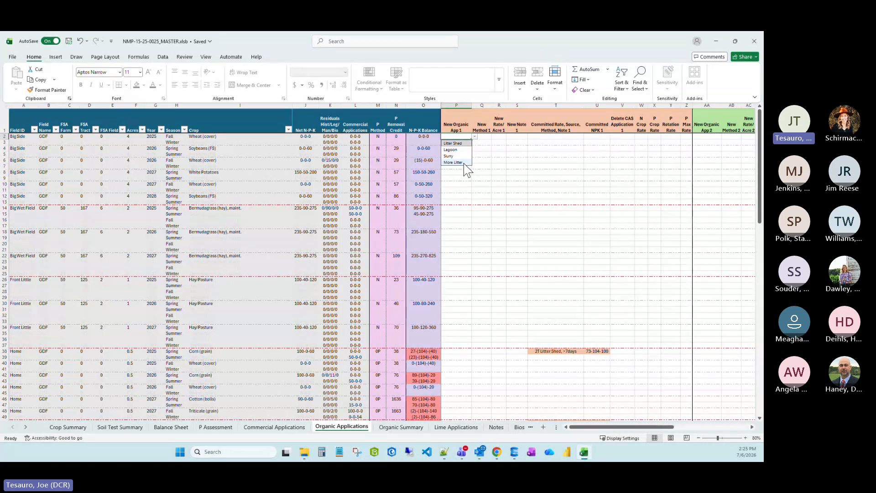
left_click(485, 191)
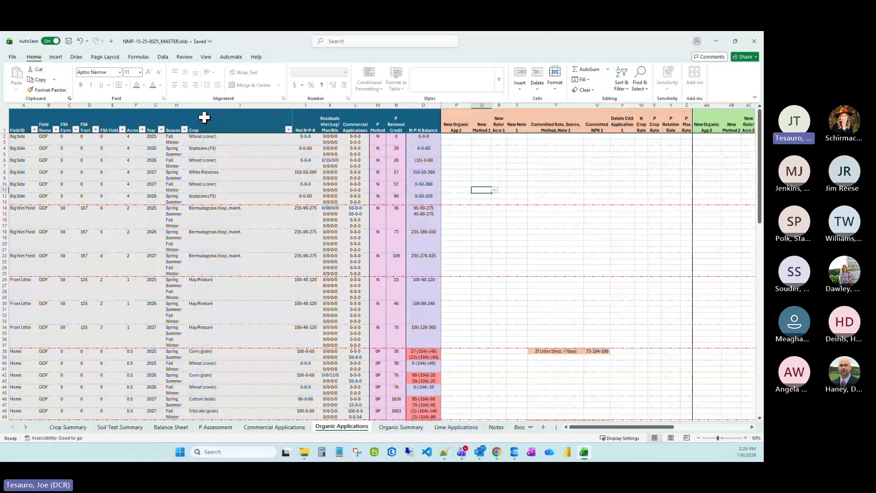
left_click(456, 136)
left_click(474, 137)
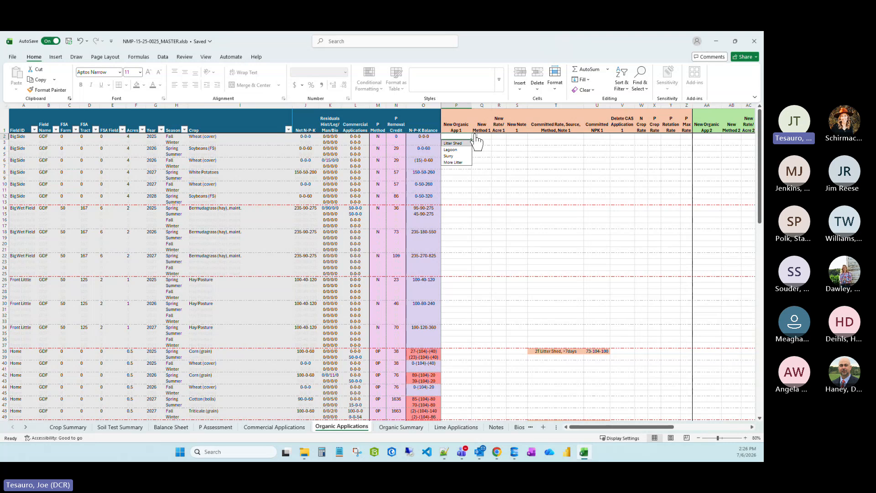
left_click(475, 137)
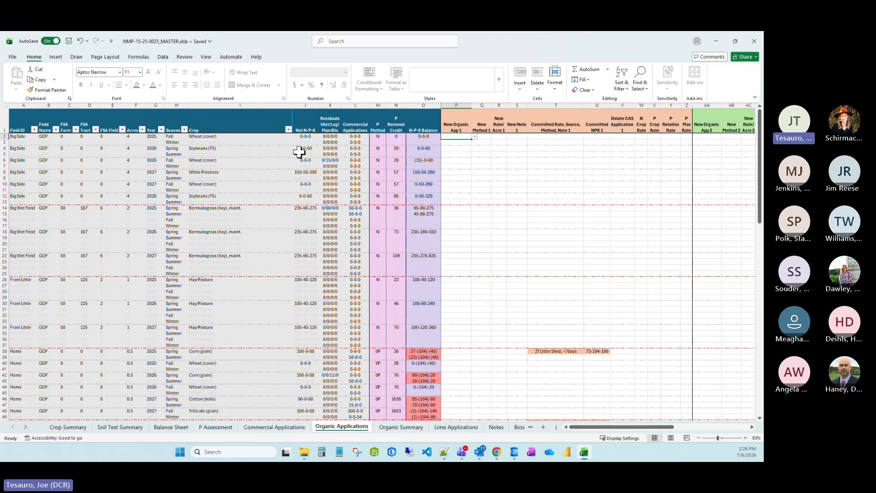
Filter the Crop column of the Organic Applications sheet to Corn (grain) and Sweet Corn- fresh only.
left_click(288, 130)
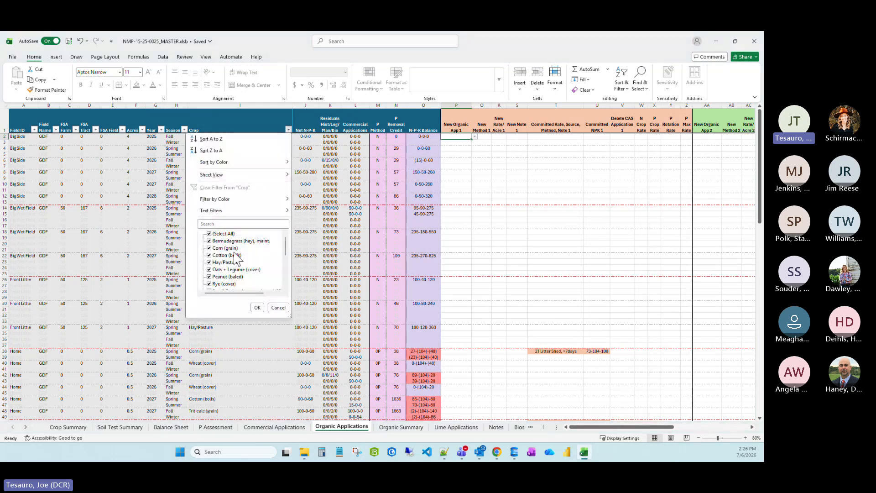
left_click(208, 233)
scroll(232, 255, "down", 1)
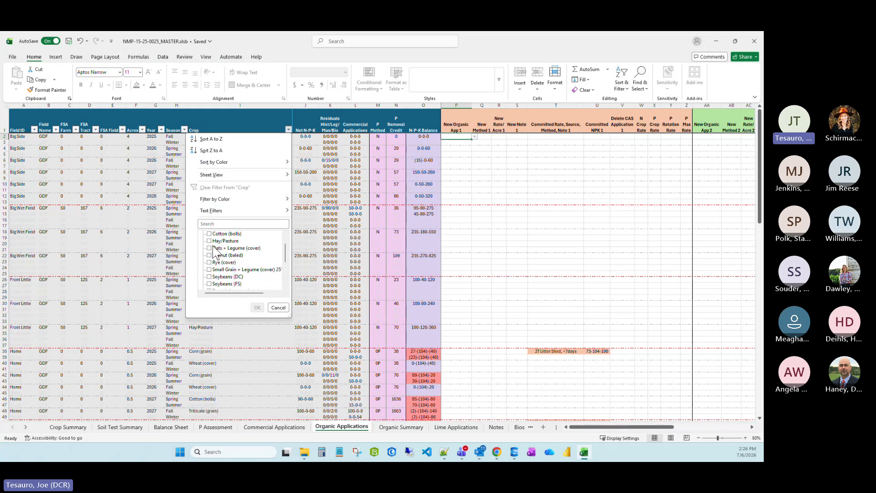
scroll(218, 272, "down", 1)
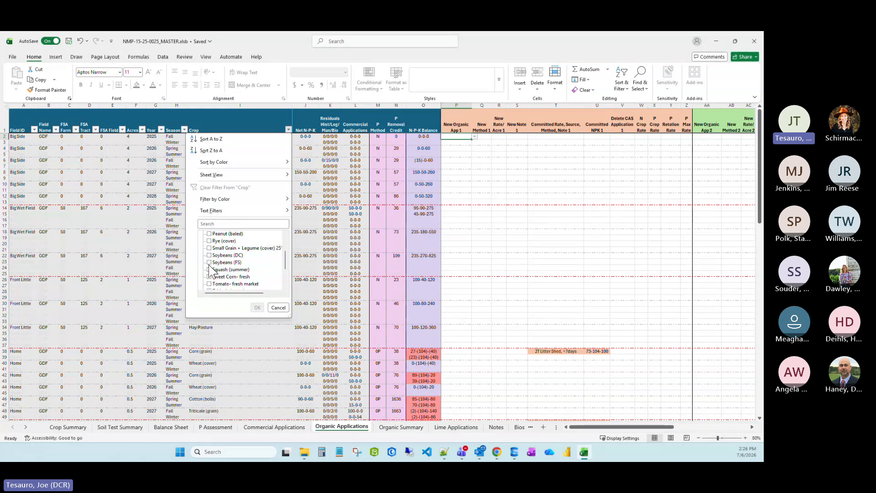
scroll(211, 268, "down", 1)
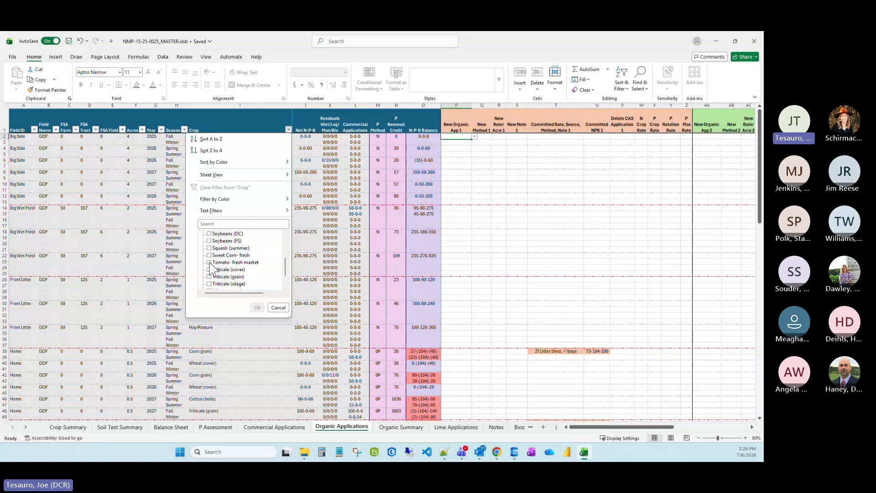
scroll(212, 261, "down", 1)
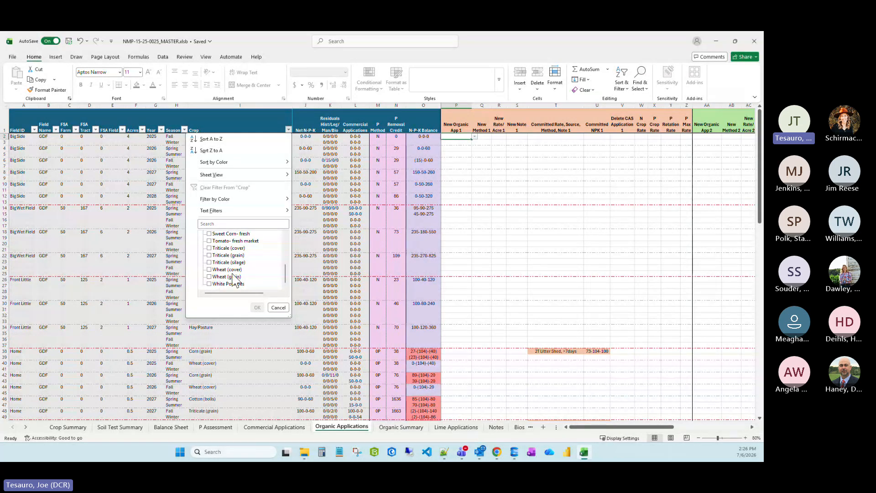
scroll(232, 269, "up", 1)
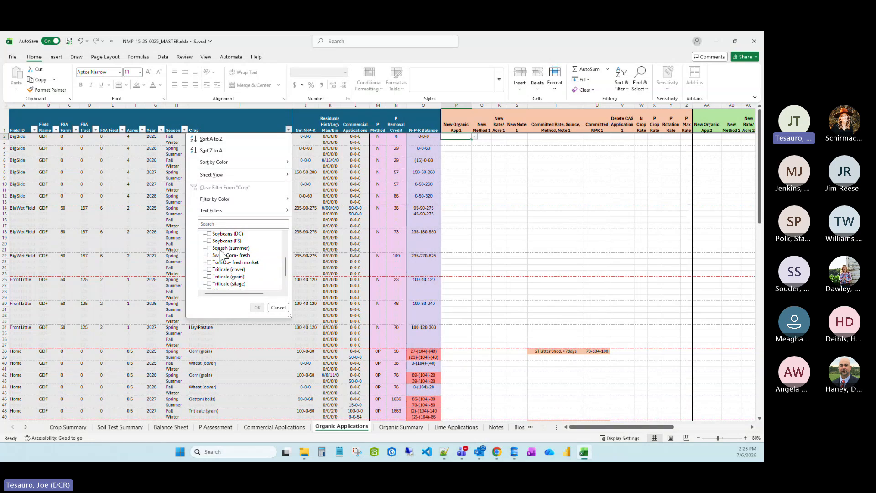
scroll(223, 254, "up", 2)
scroll(223, 255, "up", 1)
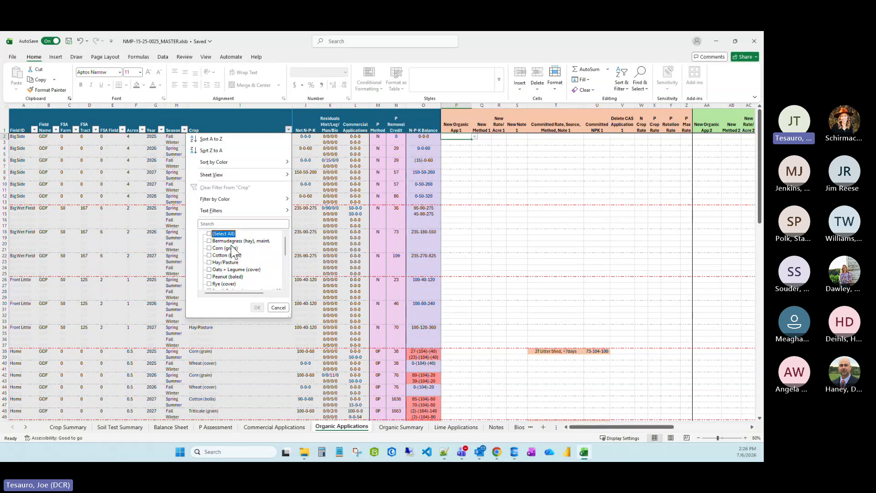
left_click(209, 248)
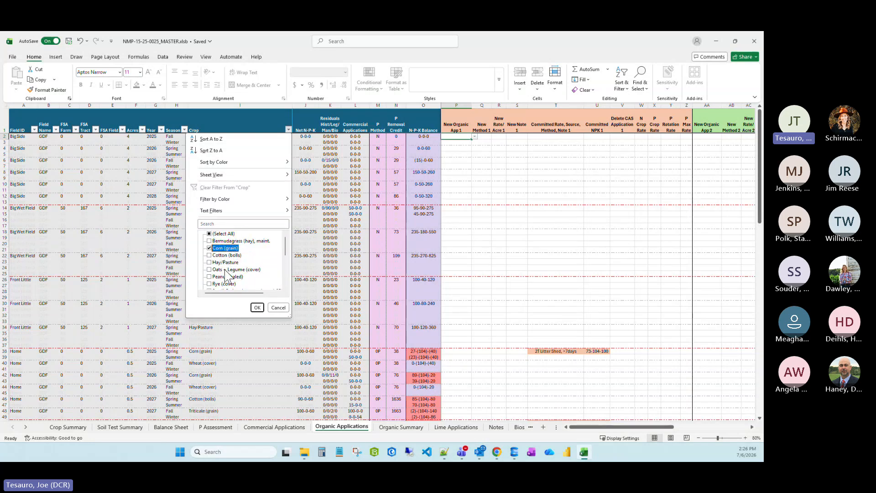
scroll(234, 268, "down", 1)
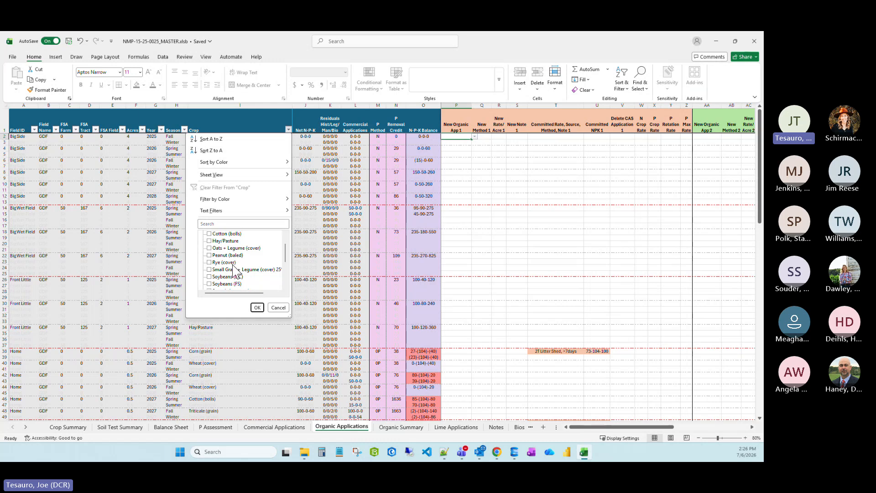
scroll(234, 269, "down", 1)
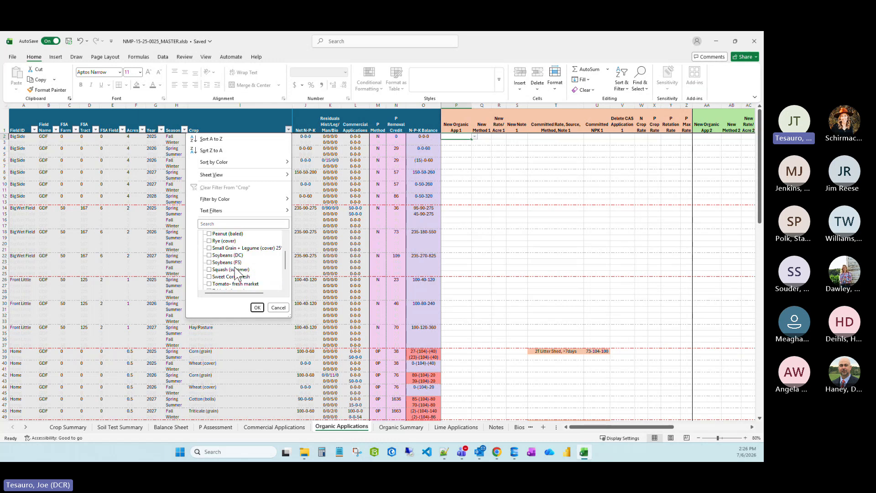
left_click(210, 277)
left_click(257, 307)
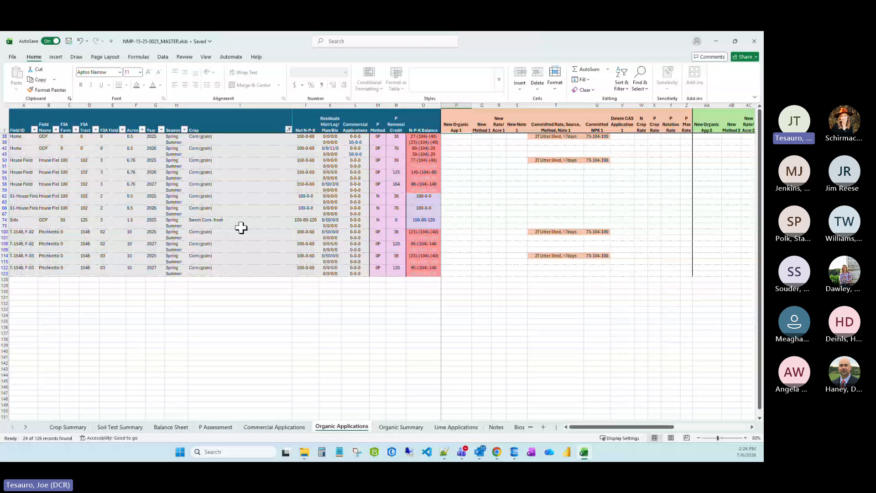
Review the New Organic App 1 sources for Home's 2025 spring corn and check More Litter's storage type on the Organic Summary sheet.
left_click(463, 137)
left_click(475, 137)
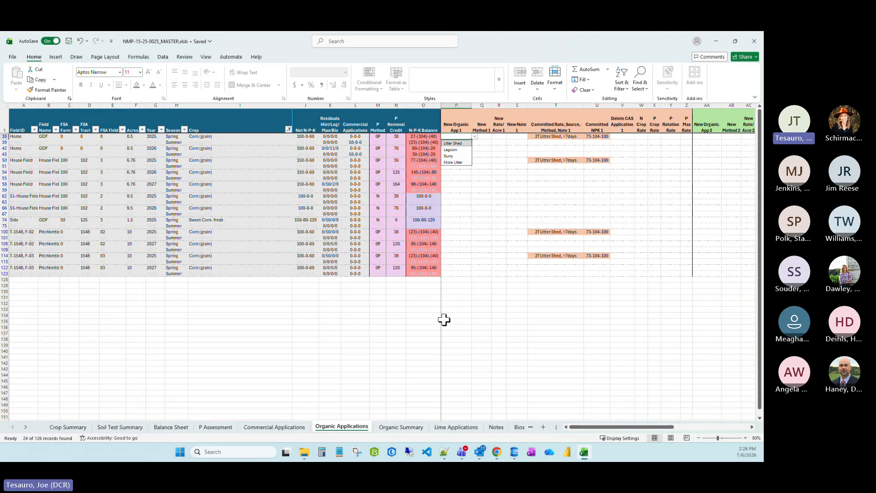
left_click(456, 427)
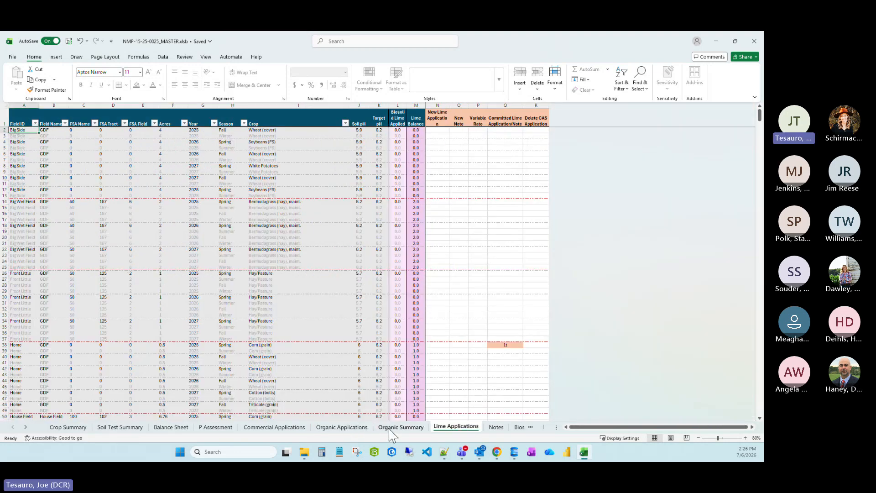
left_click(393, 428)
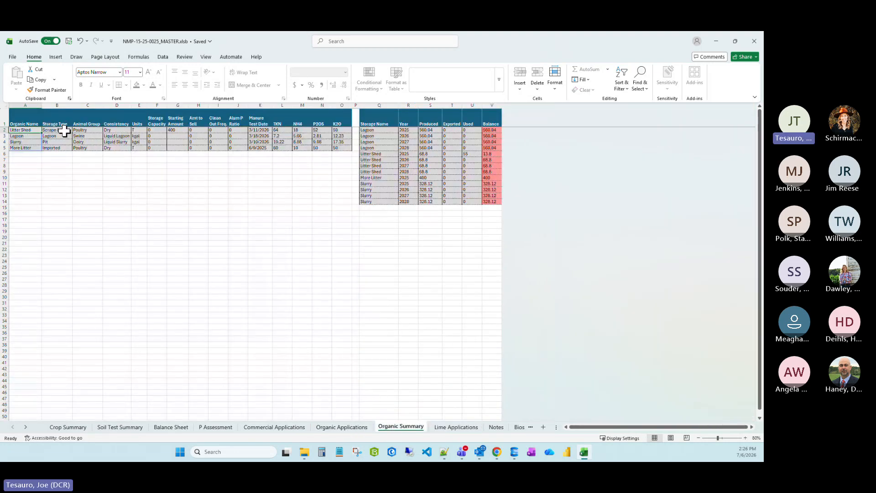
left_click(58, 148)
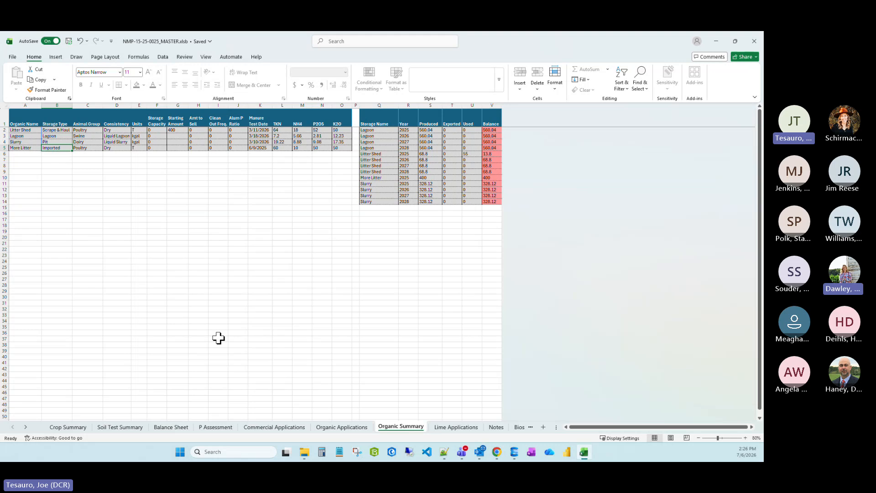
Return to the Organic Applications sheet and set New Organic App 1 to More Litter for Home's 2025 spring corn.
left_click(340, 427)
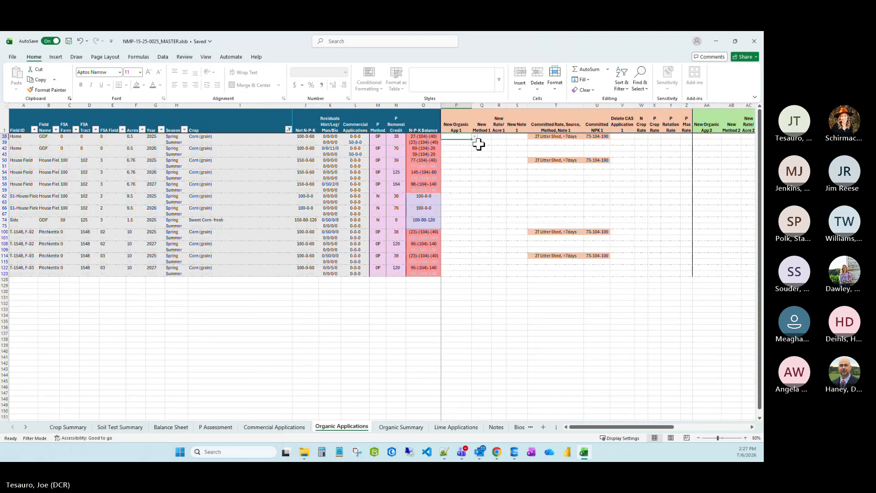
left_click(475, 137)
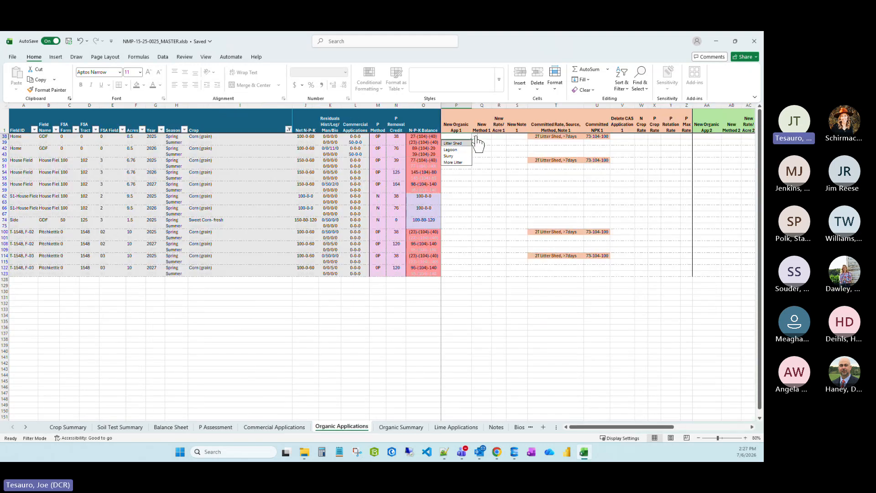
left_click(463, 164)
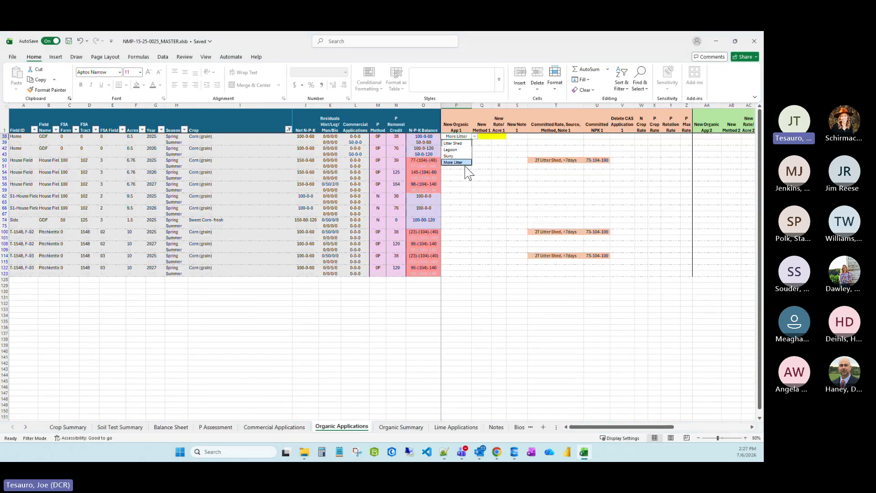
Filter the Season column of the Organic Applications sheet to Spring only.
left_click(485, 137)
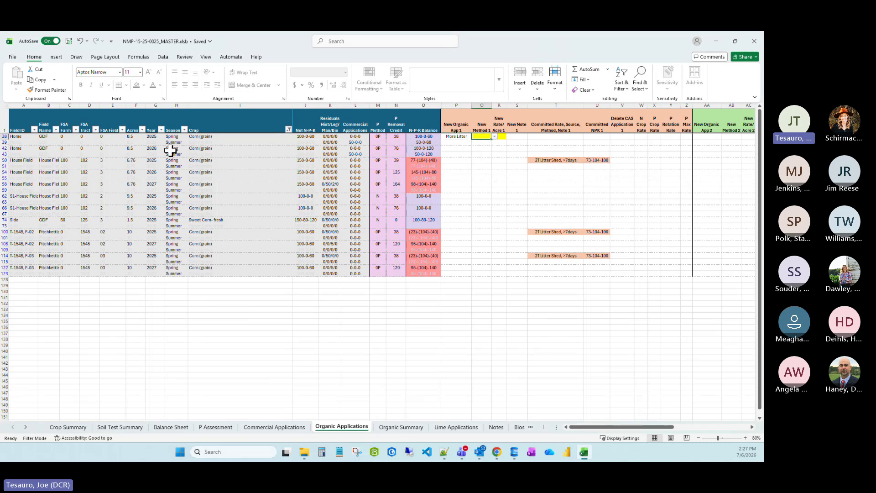
left_click(184, 130)
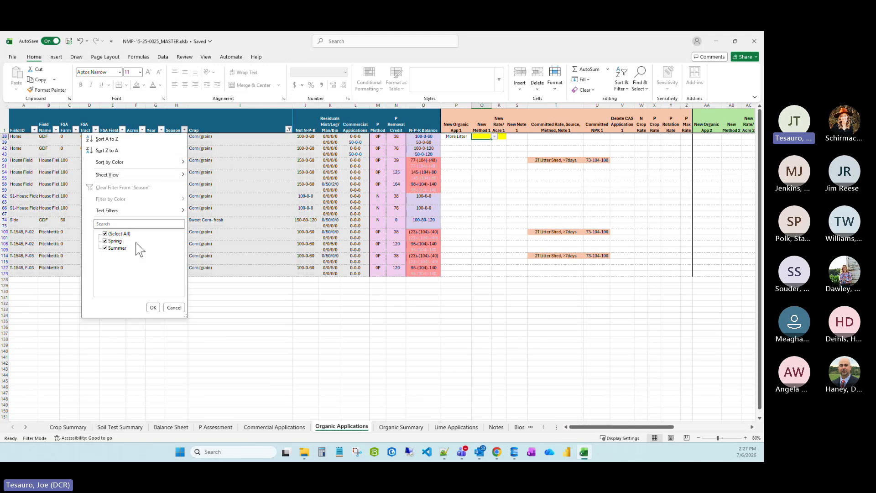
left_click(105, 233)
left_click(109, 241)
left_click(153, 307)
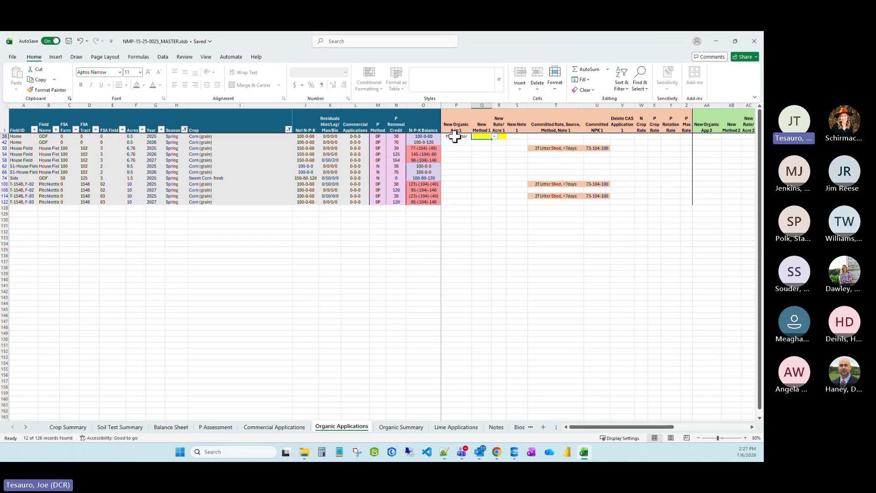
Set New Method 1 to >7days and New Rate/Acre 1 to 2 for Home's 2025 spring corn.
left_click(494, 136)
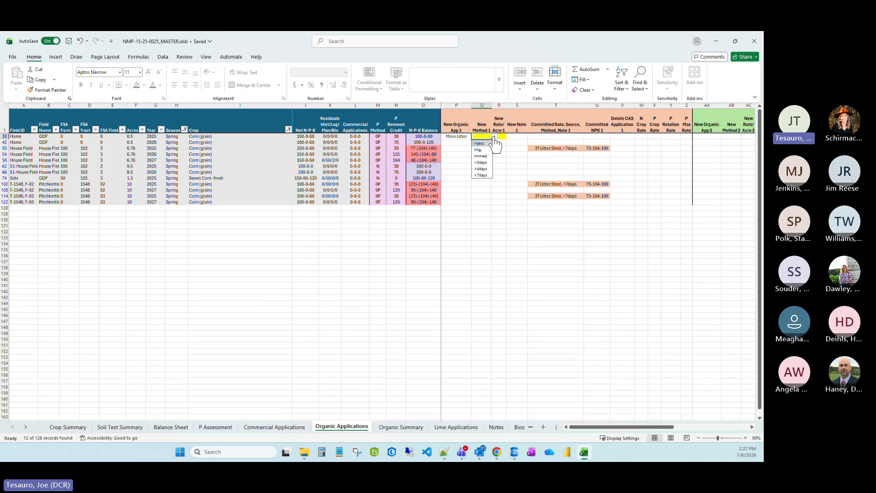
key("Down")
key("Down")
key("Down")
key("Down")
key("Down")
key("Return")
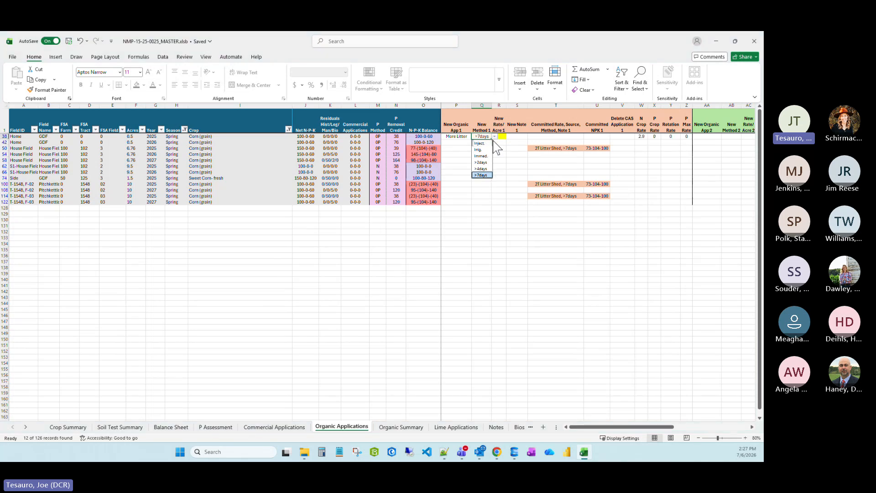
left_click(494, 137)
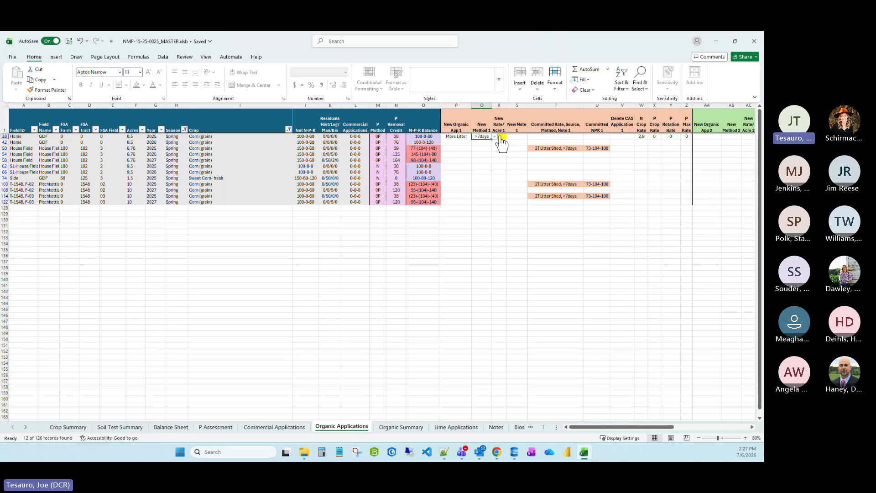
left_click(501, 137)
type("2")
left_click(481, 185)
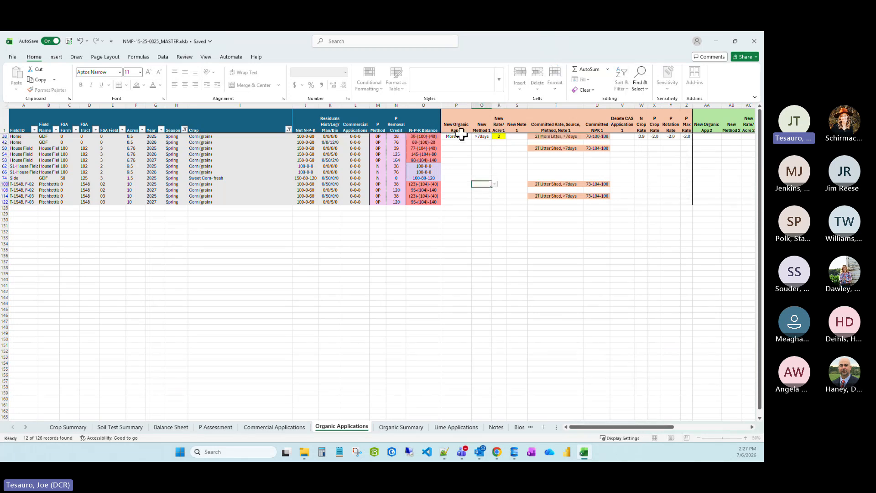
Fill Home's 2025 corn source, method and rate down through the T-1548, F-03 field's 2025 corn row.
left_click(455, 138)
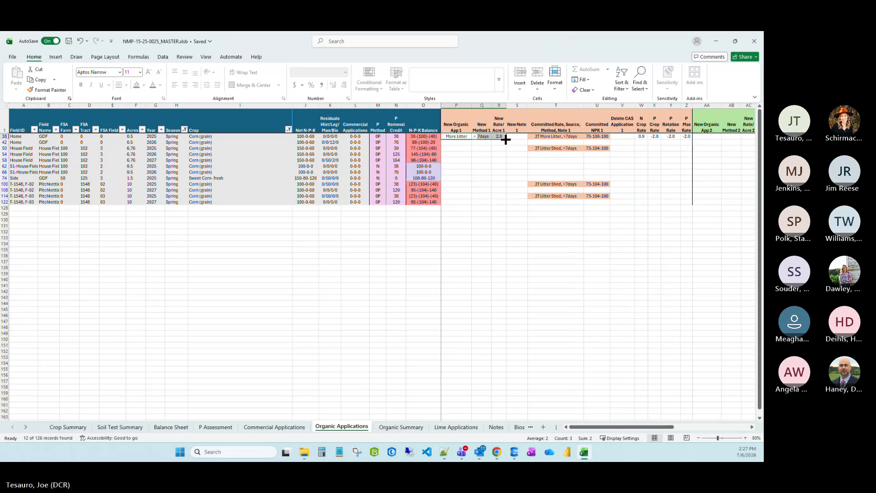
left_click(477, 164)
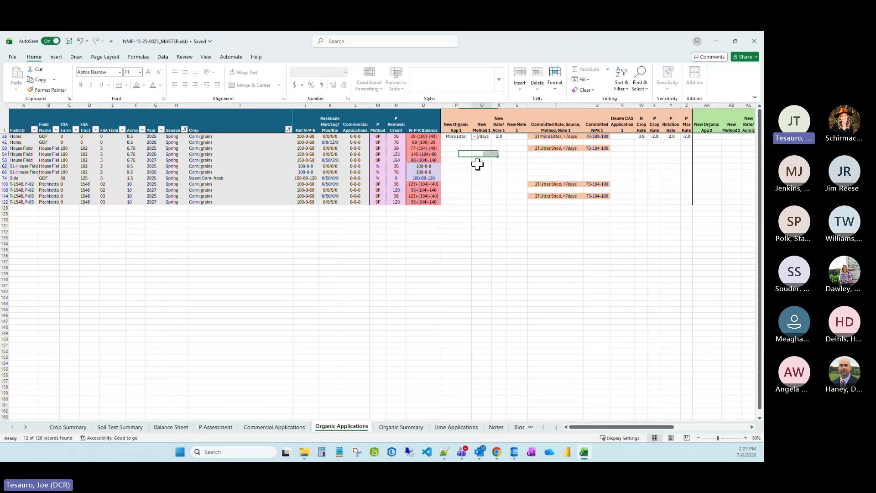
left_click(456, 137)
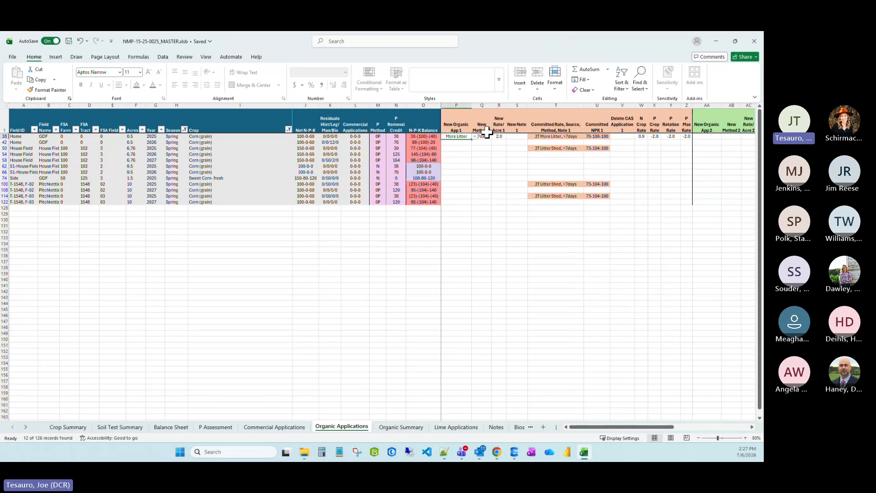
left_click(501, 137, "shift")
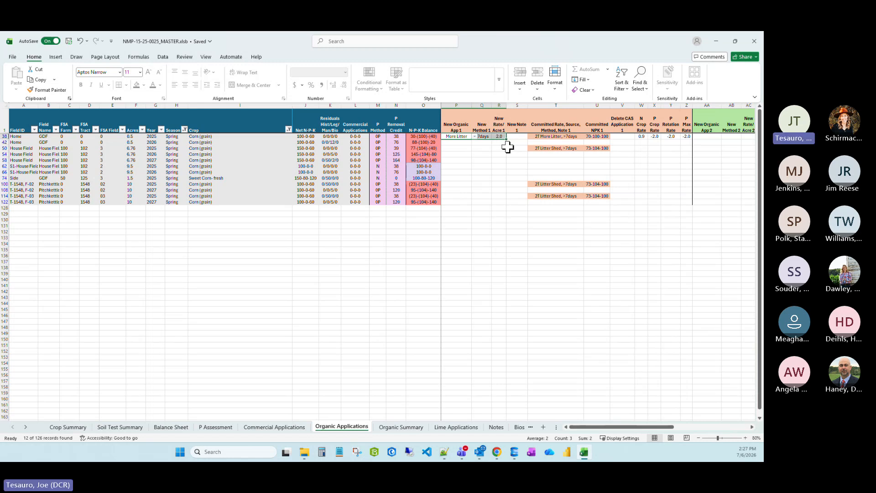
left_click_drag(507, 139, 498, 201)
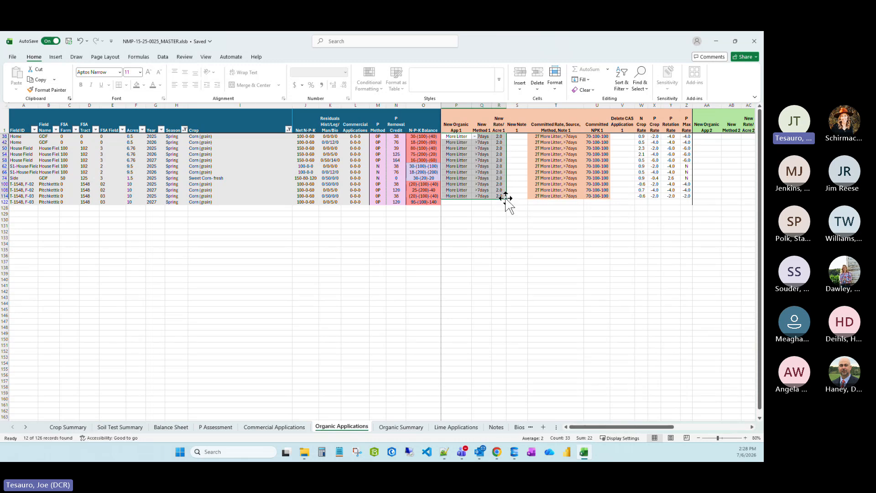
Delete the filled organic source, method and rate entries from Home's 2026 corn row through T-1548, F-03's 2025 row.
left_click(500, 196)
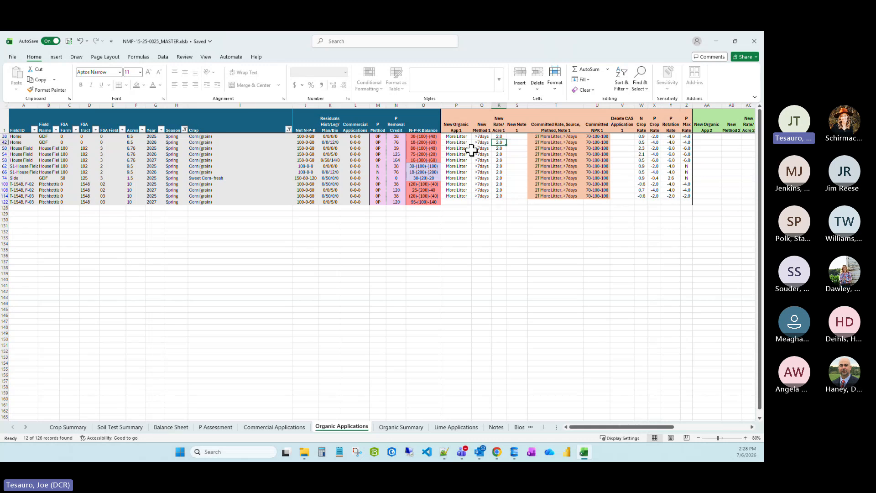
left_click_drag(459, 142, 501, 195)
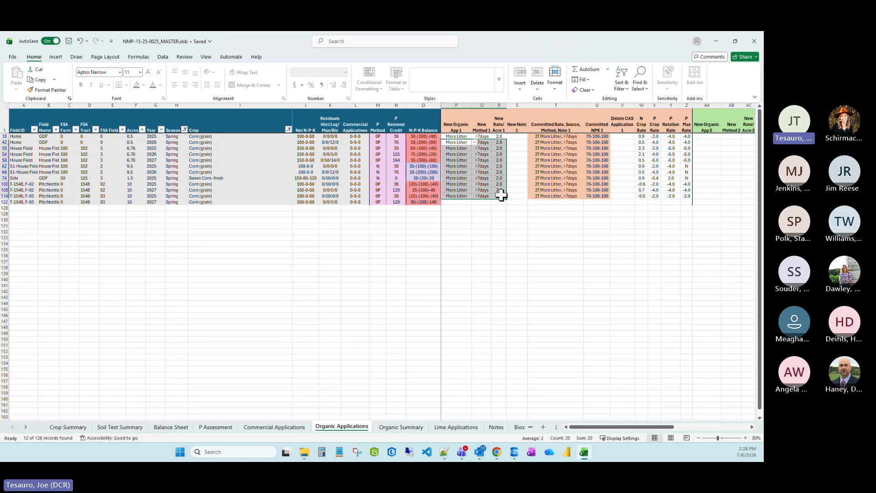
key("Delete")
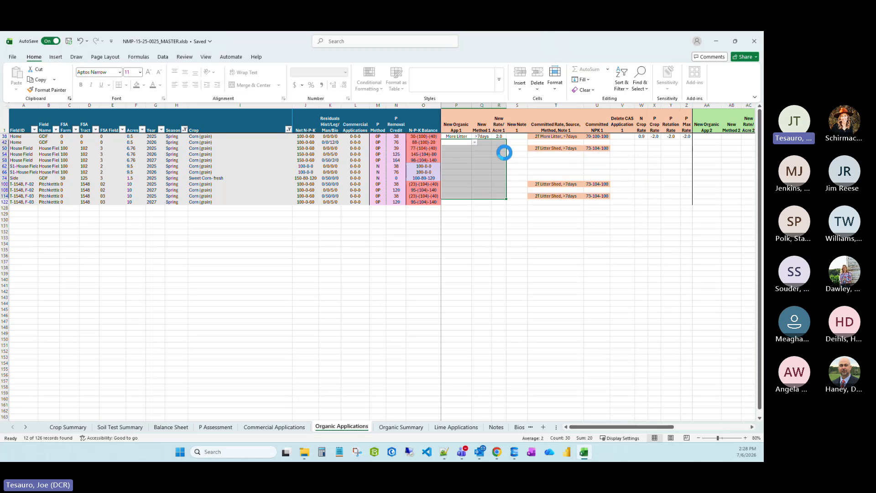
left_click(518, 160)
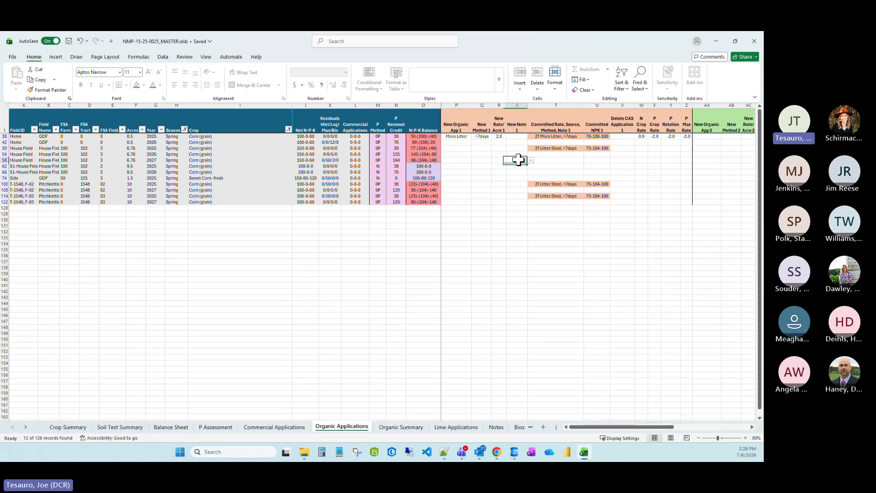
Enter More Litter, >7days and a rate of 2.1 as the first organic application for Home's 2026 spring corn.
left_click(466, 143)
left_click(475, 142)
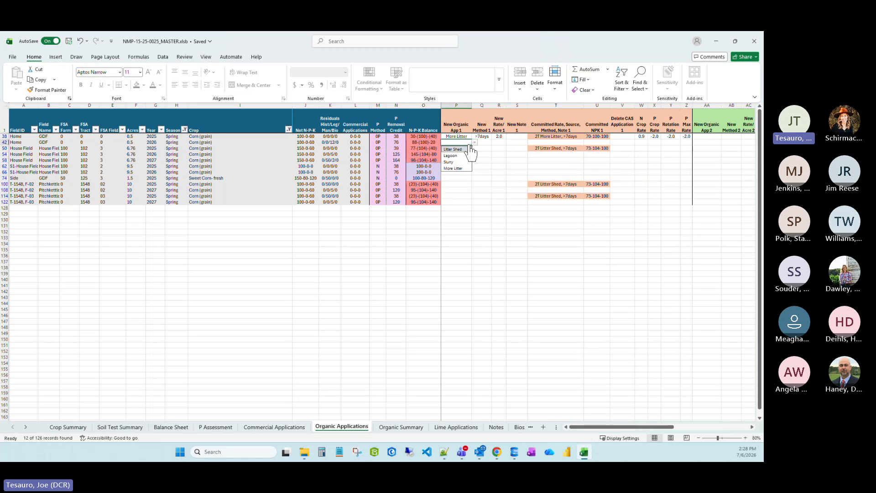
left_click(457, 168)
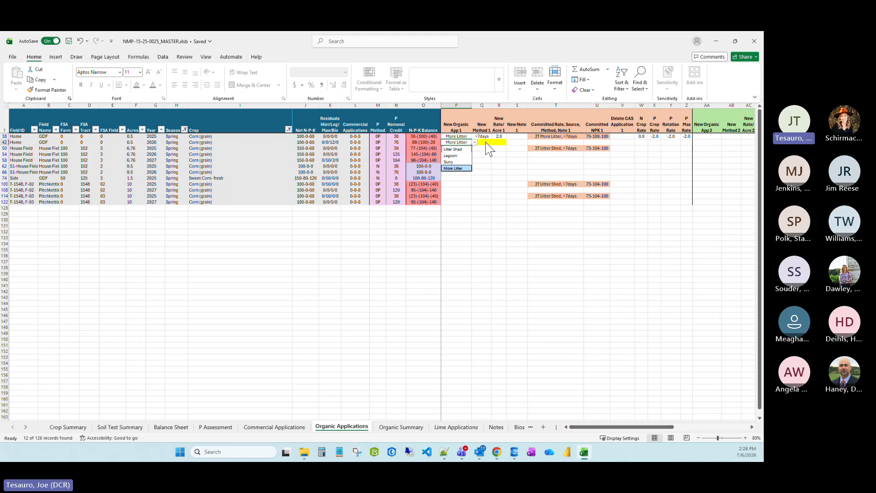
left_click(484, 142)
left_click(494, 142)
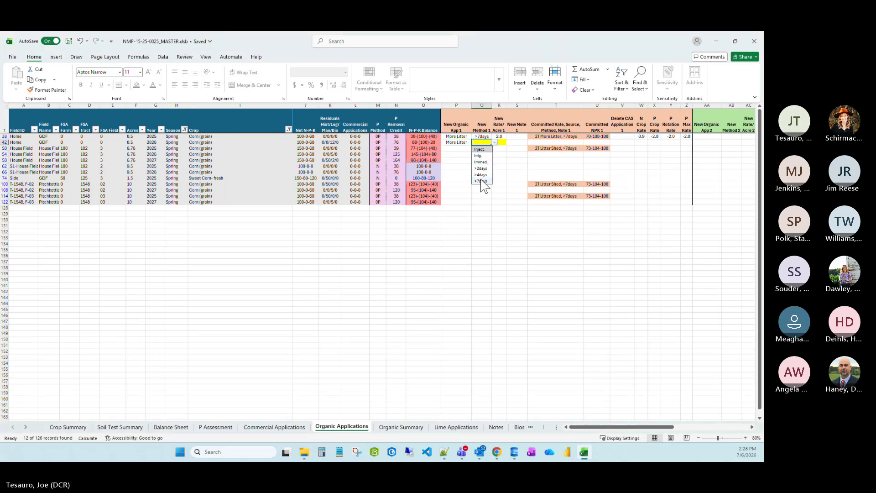
left_click(481, 181)
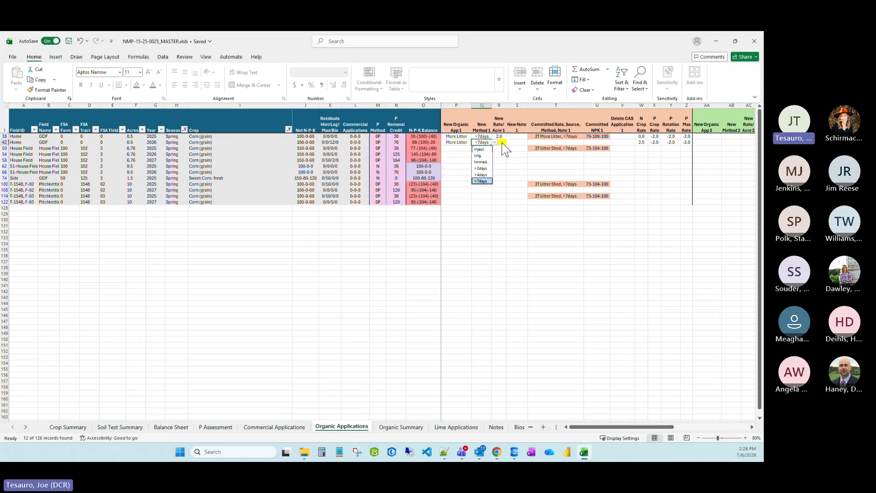
left_click(499, 141)
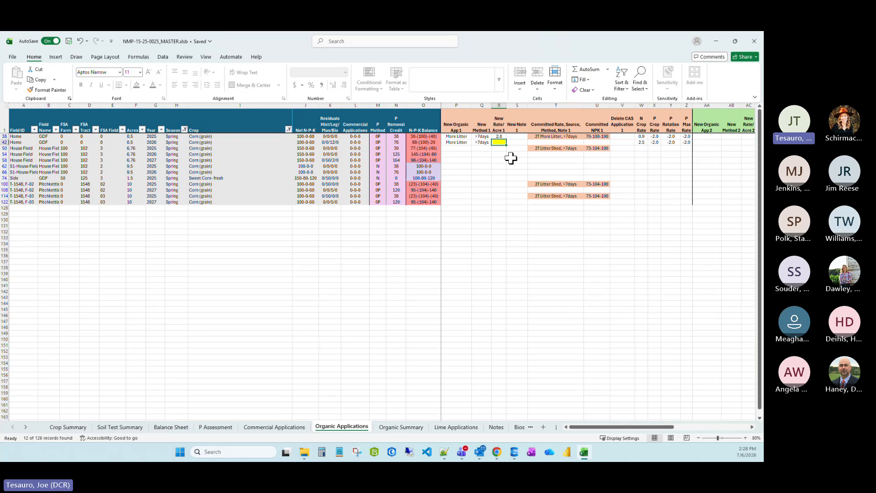
type("2.")
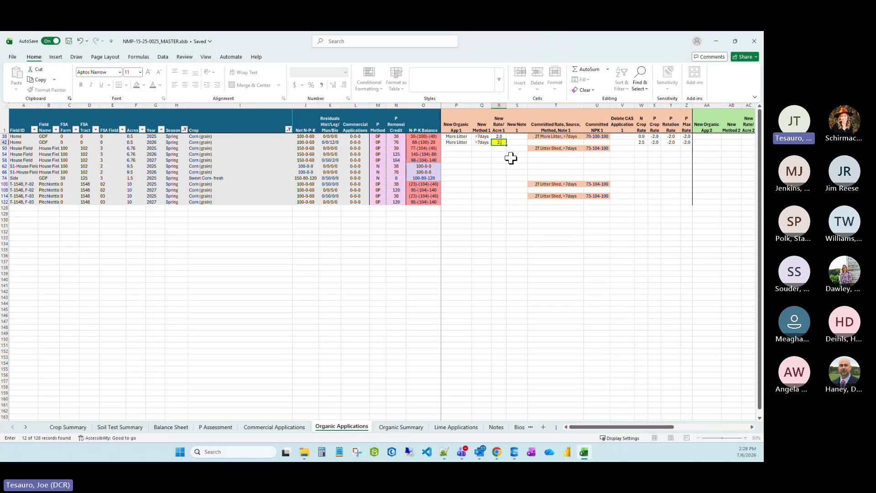
type("1")
key("Return")
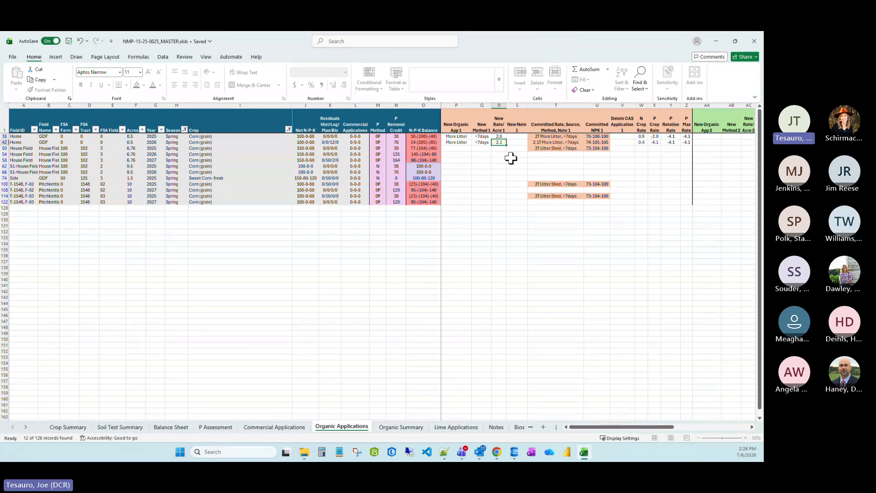
Fill the More Litter, >7days application at rate 2.0 down through T-1548, F-03's 2027 corn row.
left_click(455, 136)
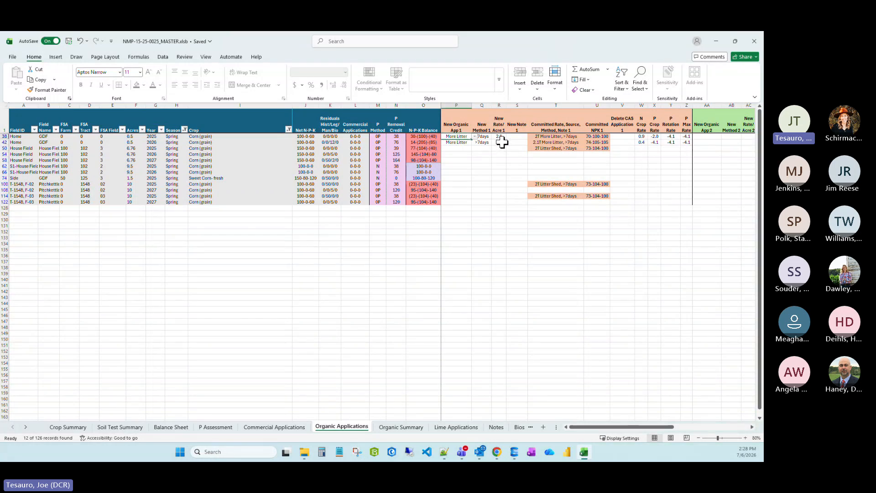
left_click(502, 142, "shift")
left_click_drag(507, 145, 510, 199)
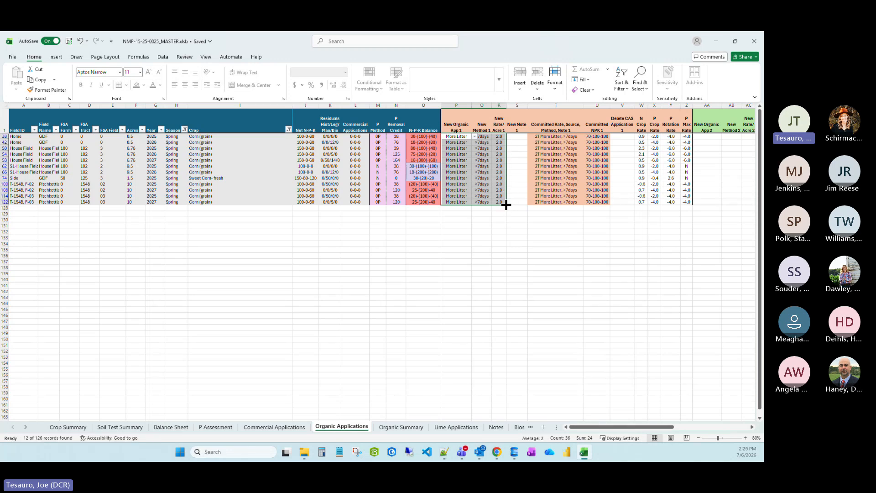
Delete the filled entries below Home's 2025 corn row and refill its application down only to House Field's 2027 corn.
left_click(466, 143)
left_click_drag(465, 143, 500, 202)
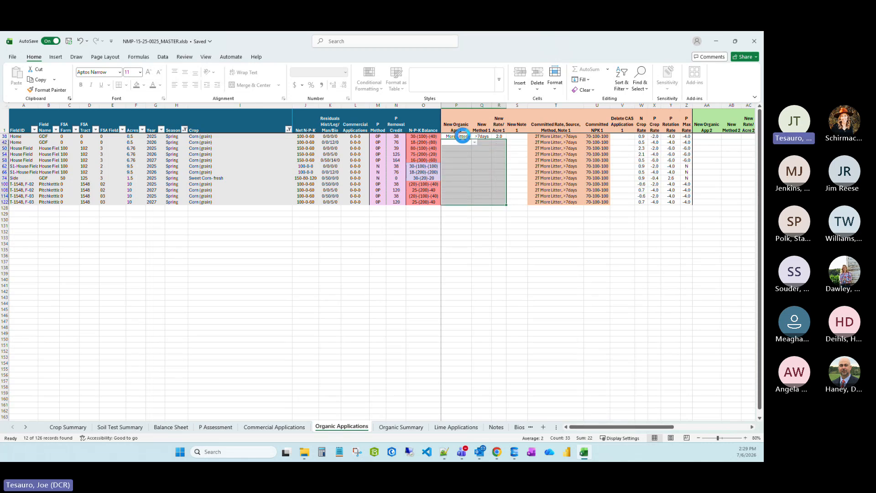
key("Delete")
mouse_move(458, 136)
left_mouse_down()
mouse_move(505, 138)
mouse_move(502, 203)
mouse_move(504, 162)
left_mouse_up()
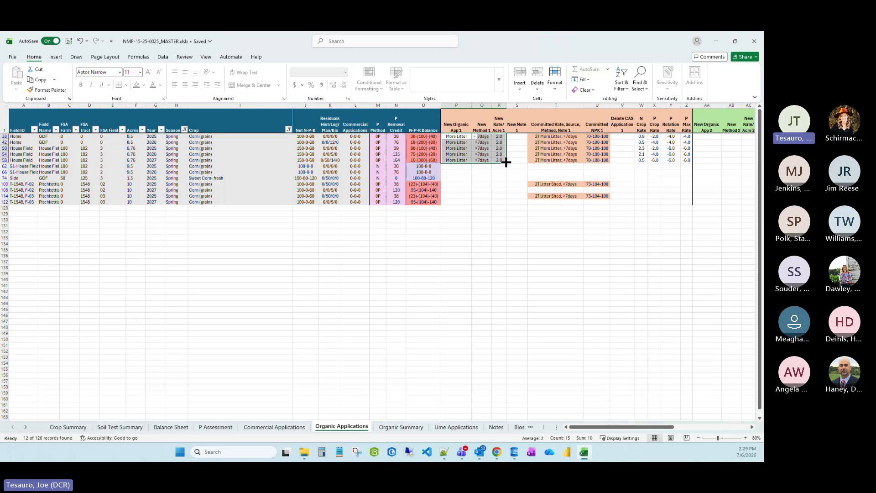
Set New Rate/Acre 1 to 3 for Home's 2026 corn and to 4 for House Field's 2025 corn.
left_click(497, 142)
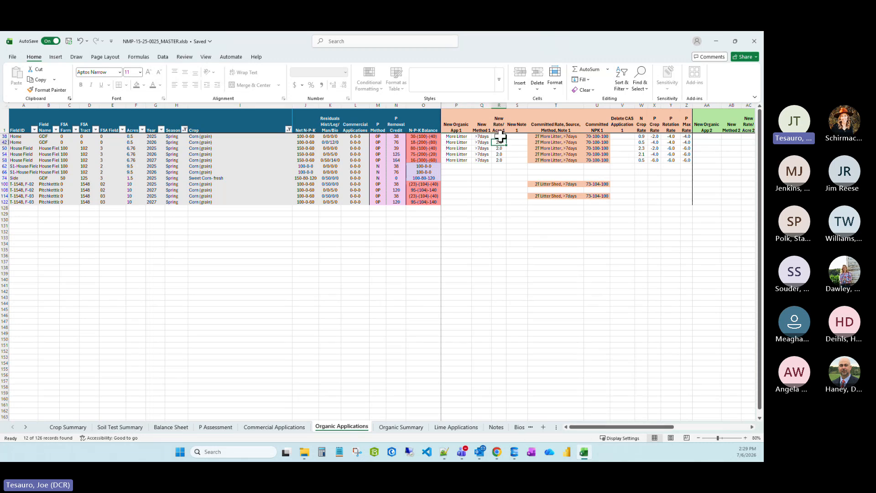
key("BackSpace")
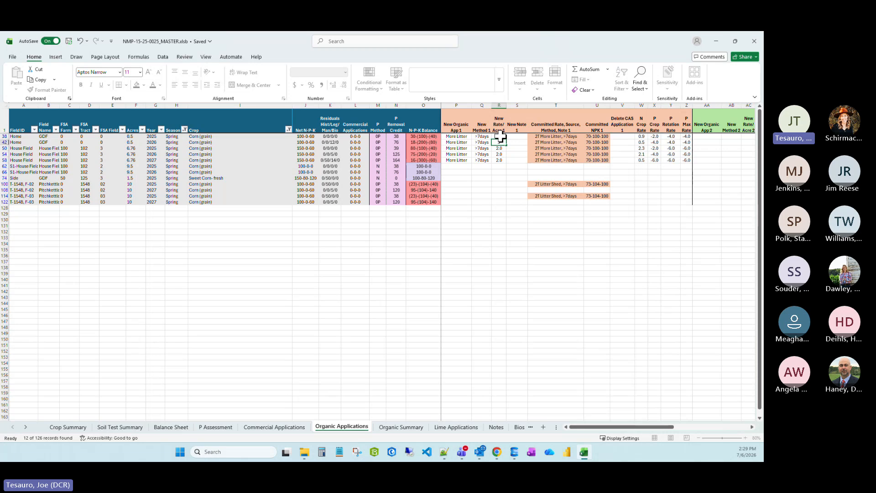
type("3")
key("Return")
type("4")
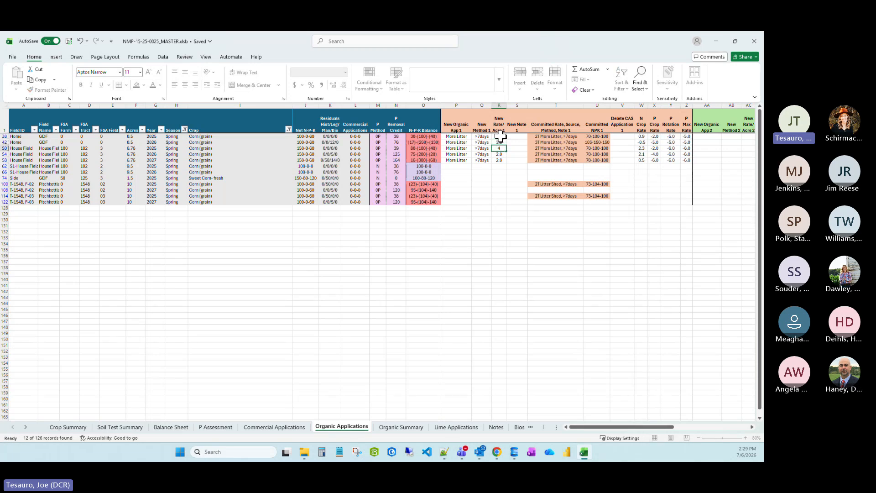
Set New Rate/Acre 1 for the 2025, 2026 and 2027 House Field corn rows to 4, 5 and 6.
key("Return")
type("5")
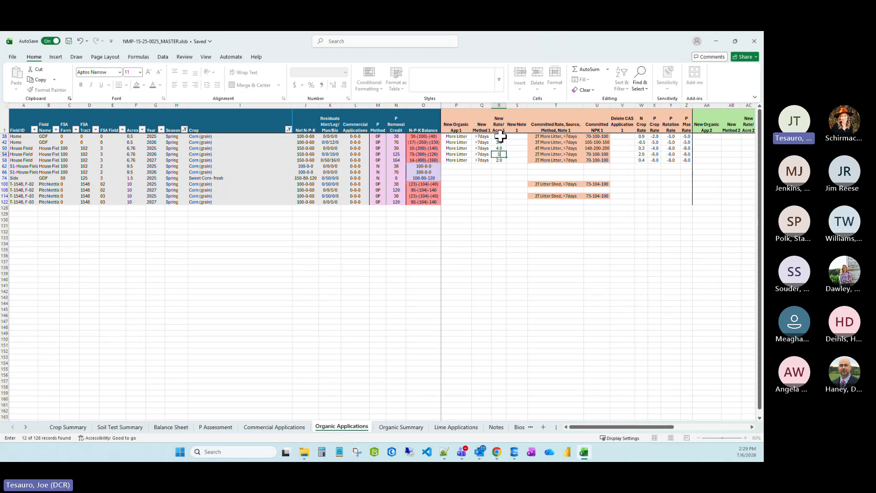
key("Return")
type("6")
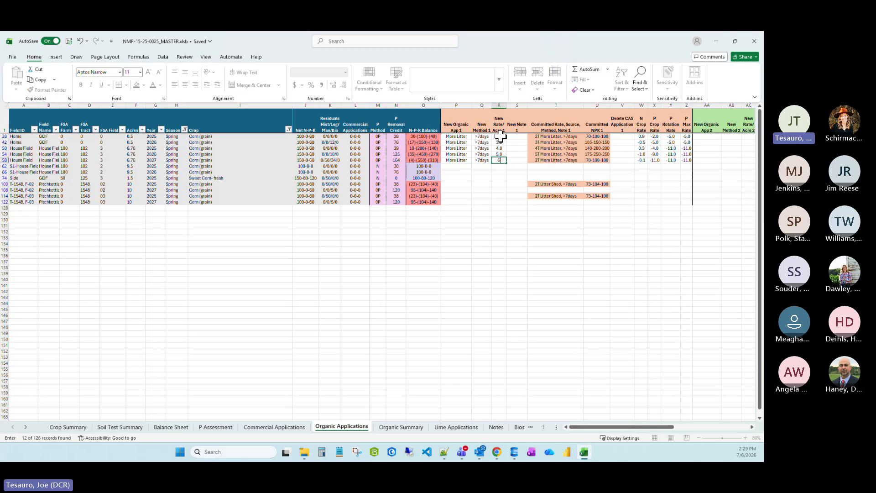
key("Return")
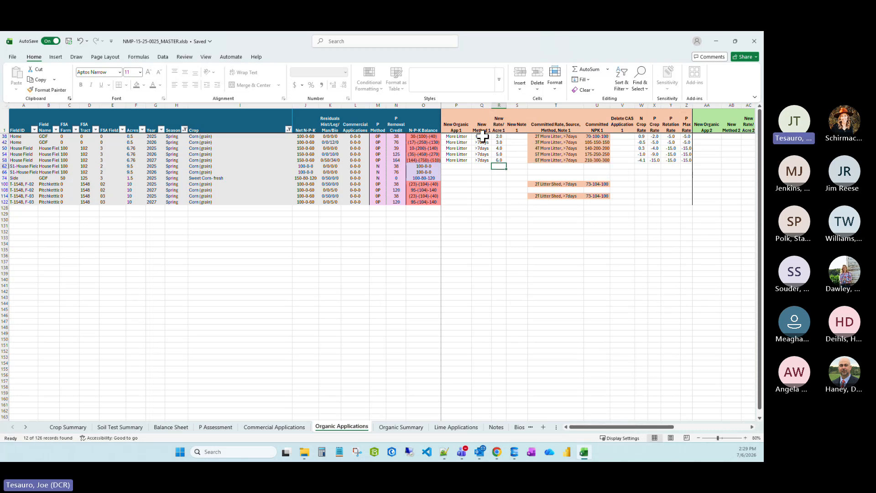
Fill the first row's More Litter source, >7days method and 2.0 rate down through all filtered rows, ending at row 122.
mouse_move(465, 138)
left_mouse_down()
mouse_move(459, 143)
mouse_move(506, 162)
mouse_move(504, 201)
mouse_move(530, 205)
left_mouse_up()
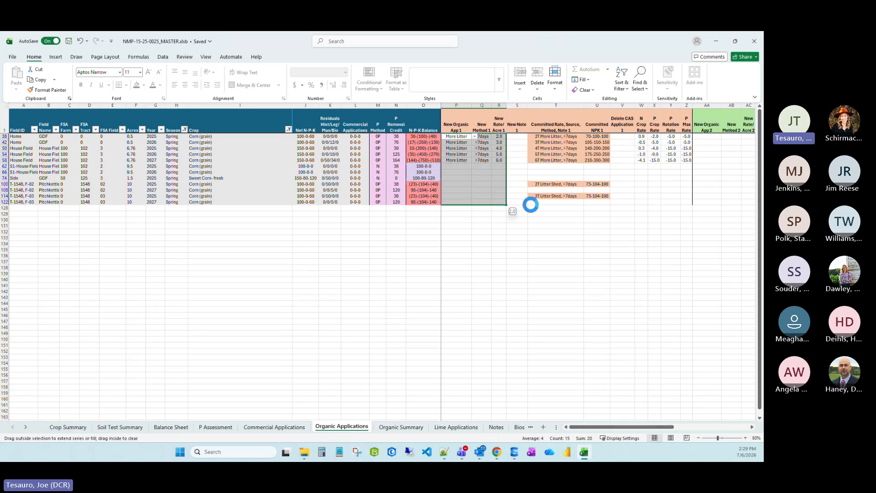
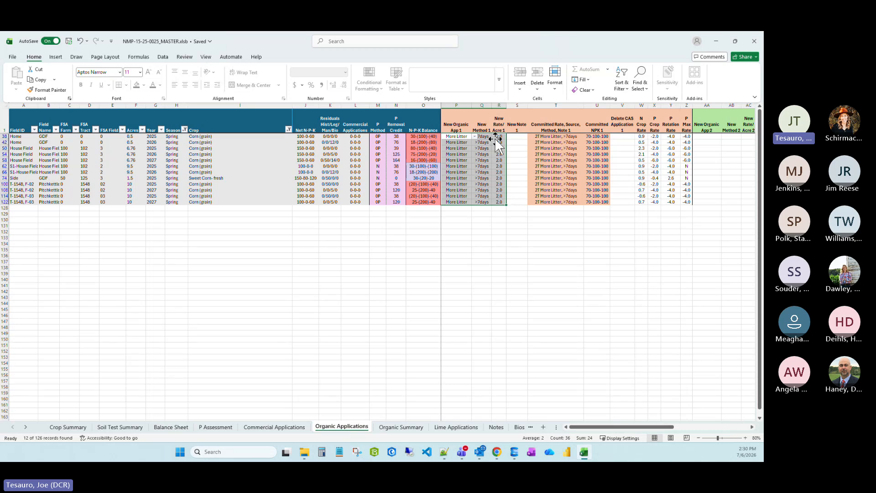
left_click(499, 207)
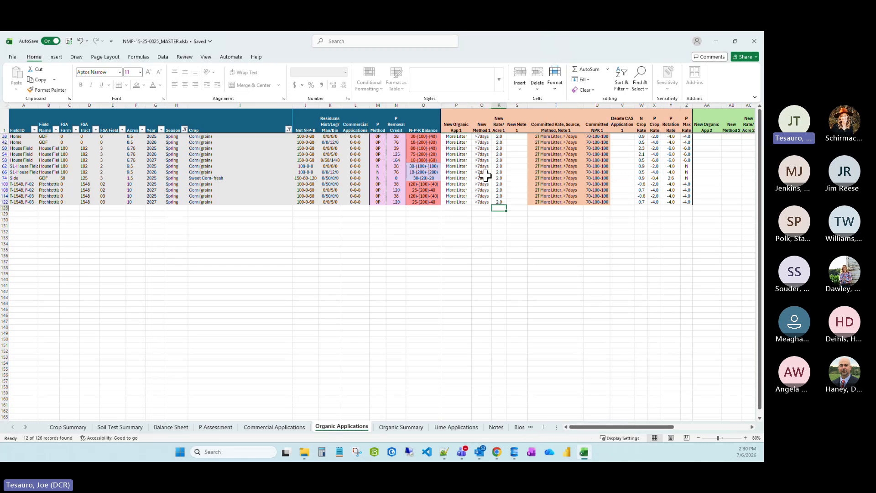
Clear New Rate/Acre 1 for all filtered rows and enter 2 for the first Home row and 3 for the second.
mouse_move(497, 136)
left_mouse_down()
mouse_move(495, 201)
mouse_move(500, 139)
left_mouse_up()
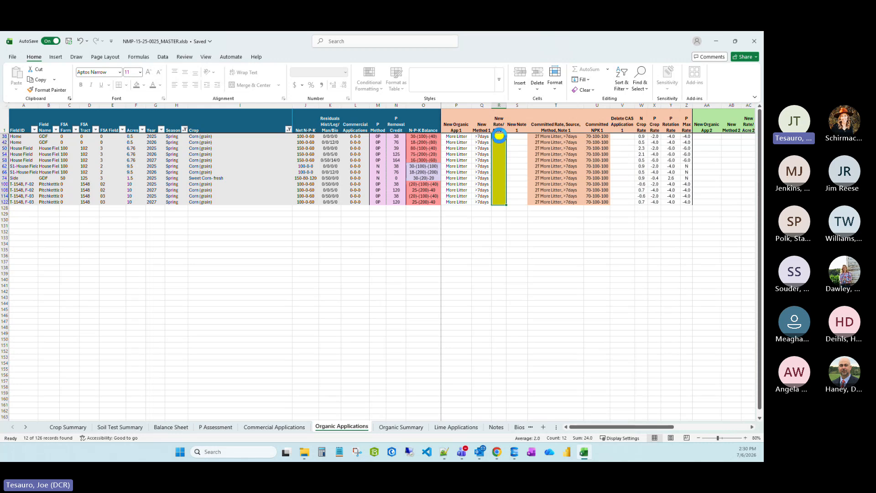
key("Delete")
left_click(499, 137)
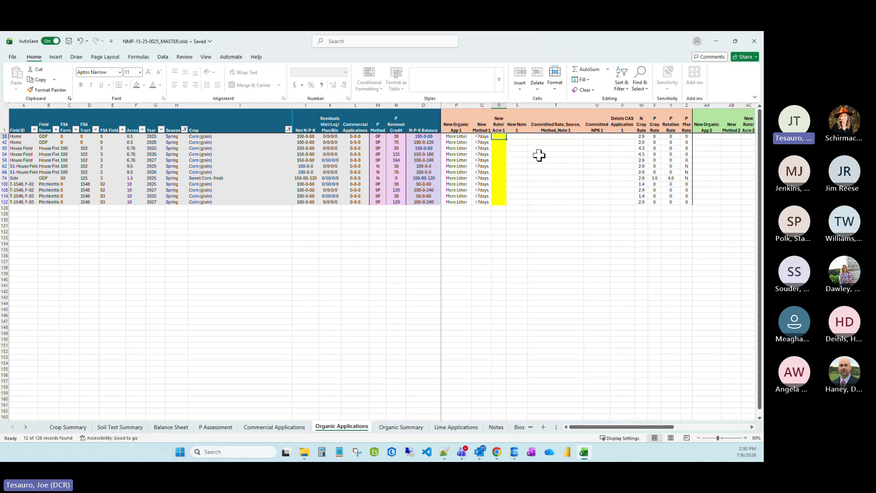
type("2")
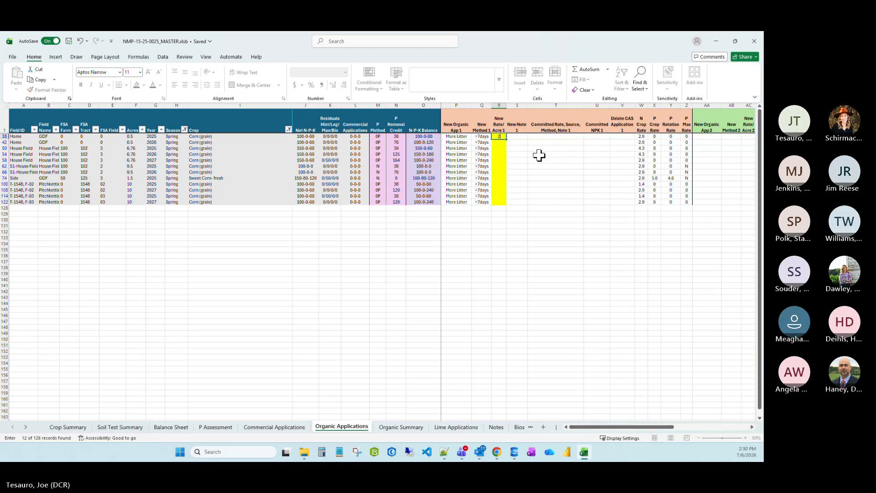
key("ctrl+Return")
key("Down")
type("3")
key("ctrl+Return")
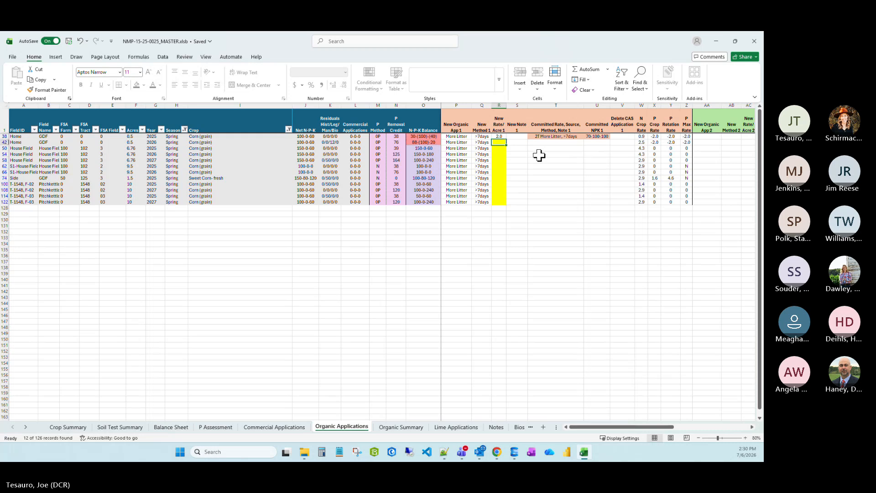
Fill the first Home row's 2.0 rate down New Rate/Acre 1 through the last filtered row.
key("Down")
key("Down")
key("Down")
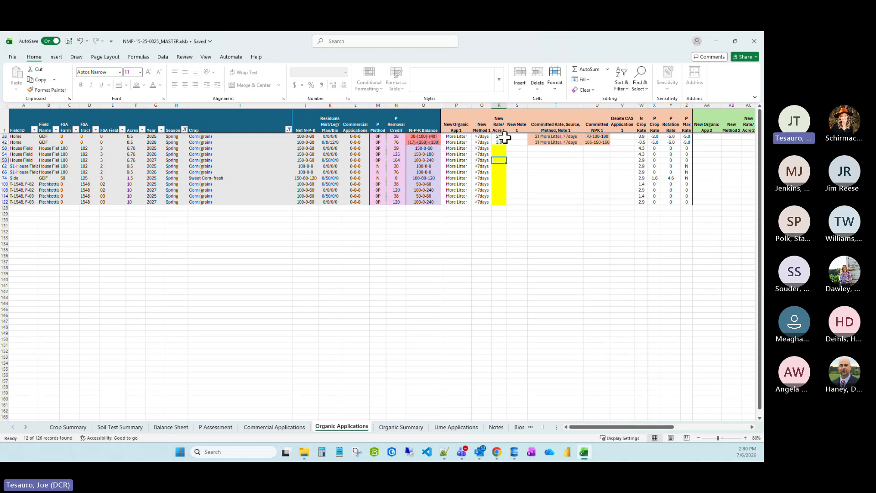
left_click_drag(503, 136, 505, 201)
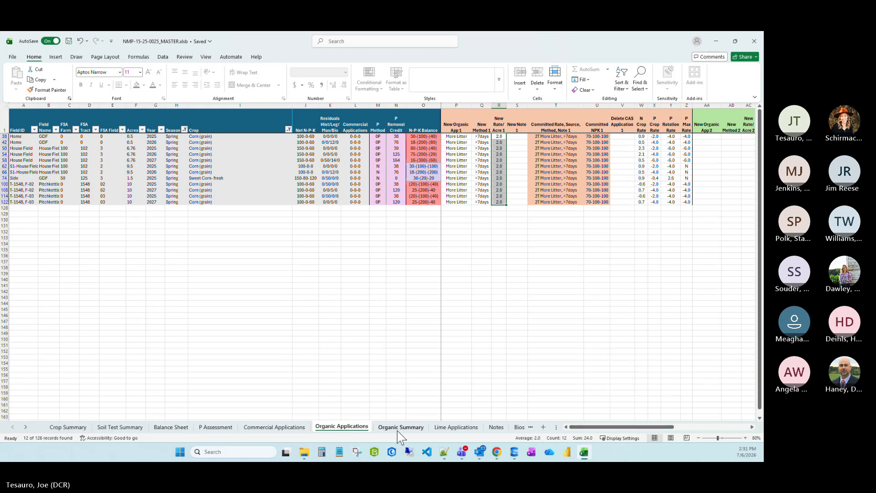
Reset the Season and Crop filters so that all seasons and all crops are included.
left_click(185, 131)
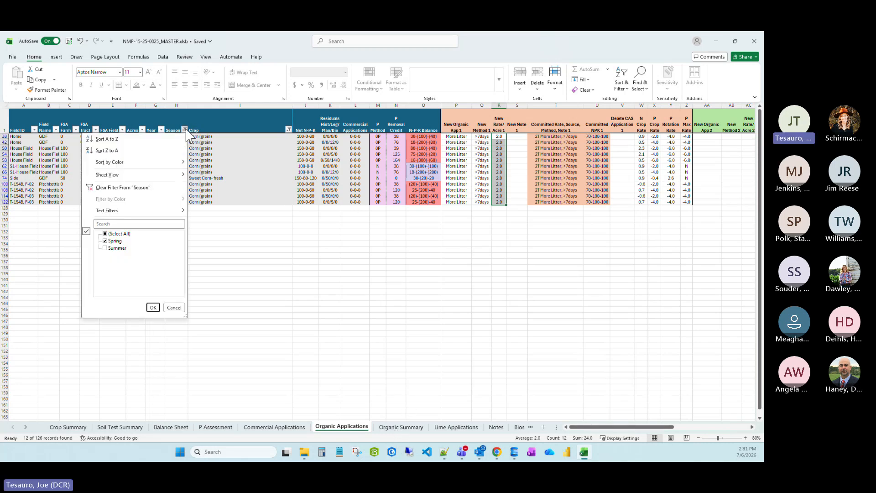
left_click(110, 234)
left_click(153, 308)
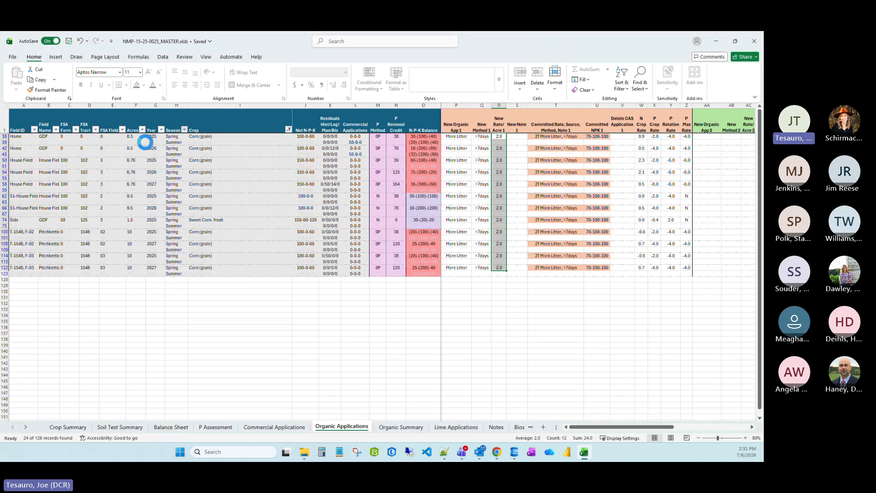
left_click(289, 130)
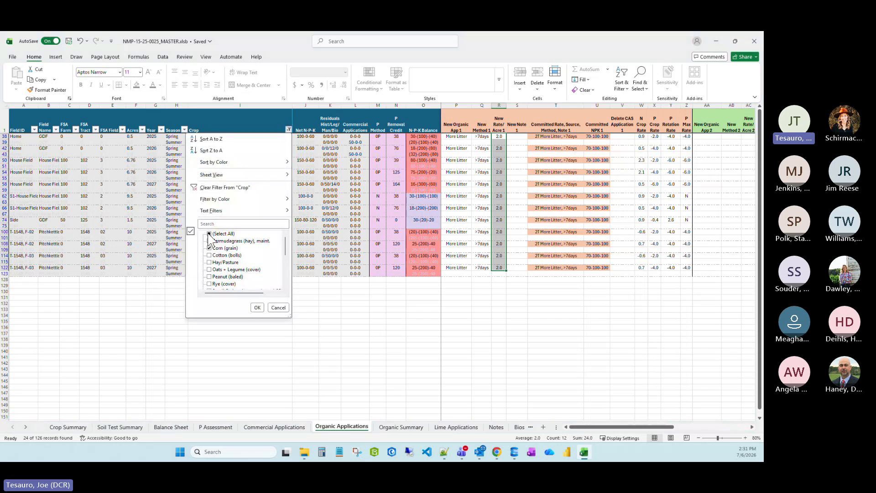
left_click(257, 308)
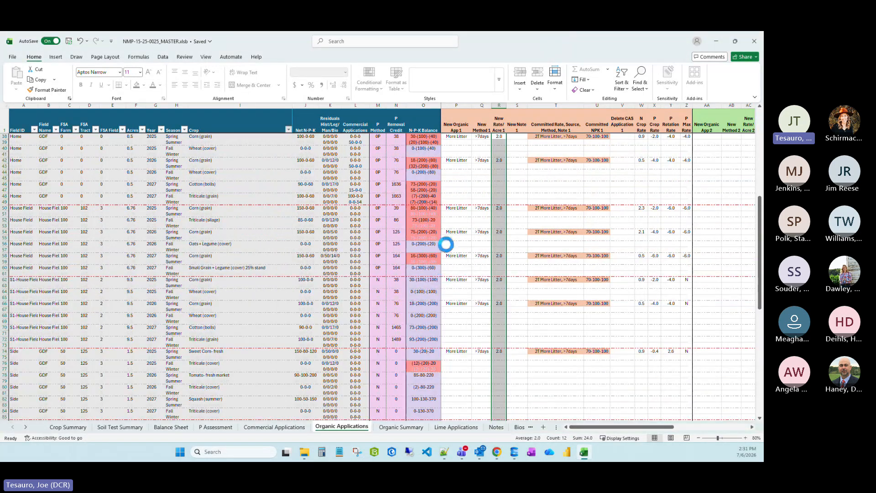
Review the unfiltered organic applications and examine the 2025 More Litter usage and balance on the Organic Summary sheet.
scroll(446, 245, "down", 4)
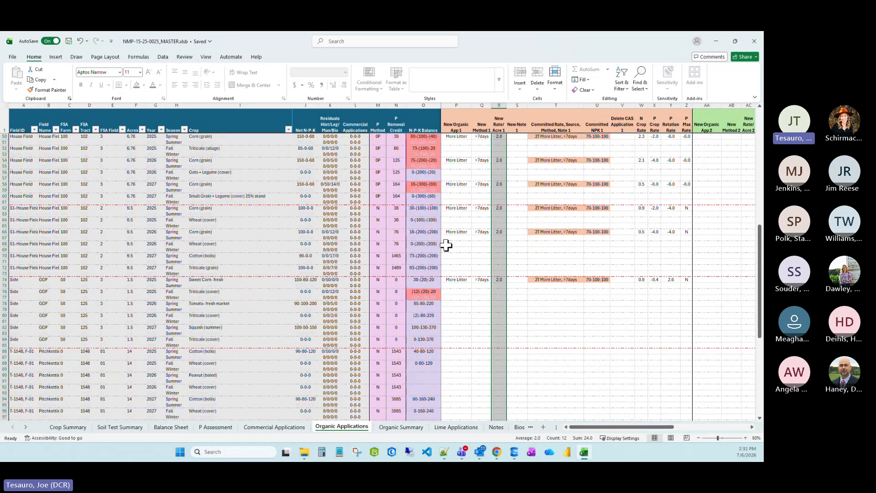
scroll(446, 245, "up", 6)
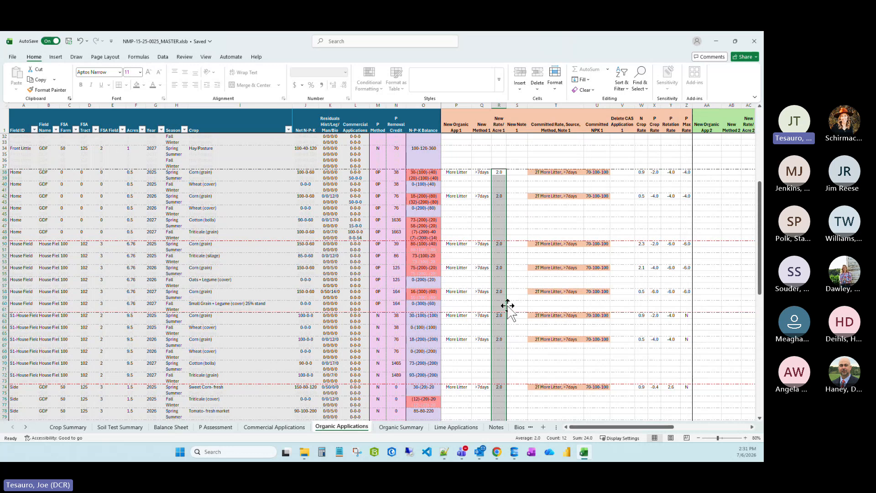
scroll(507, 322, "down", 5)
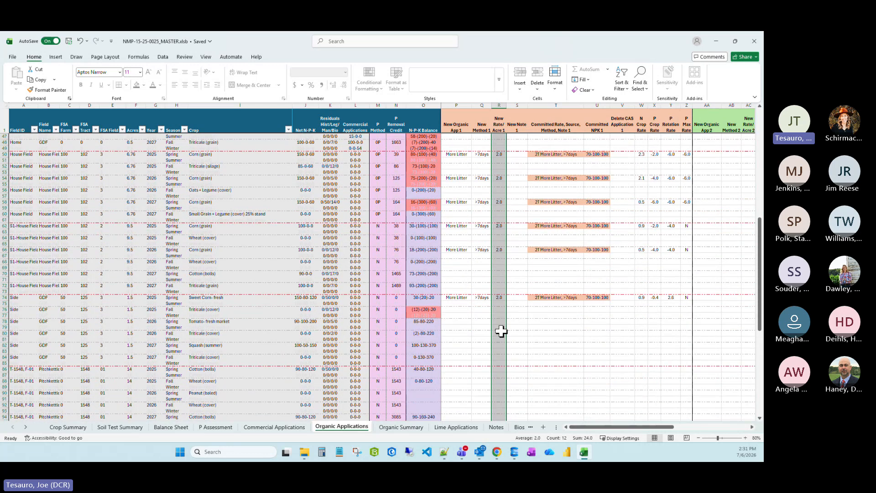
left_click(396, 428)
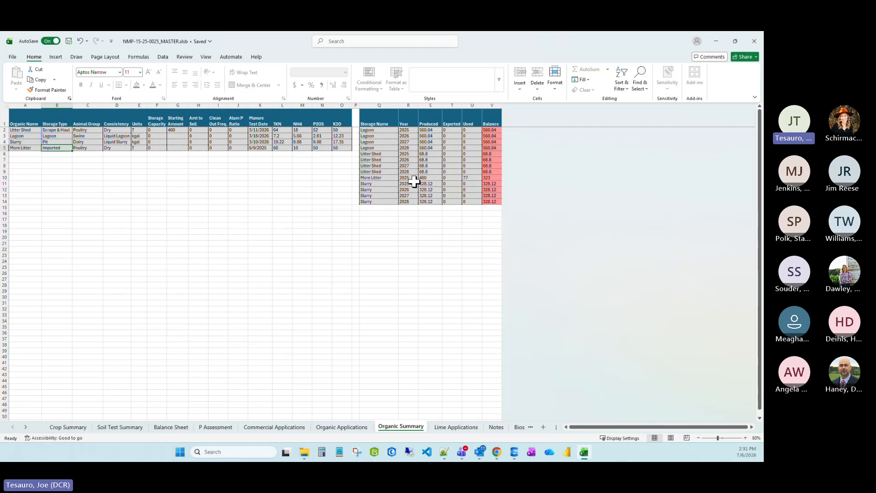
left_click(493, 178)
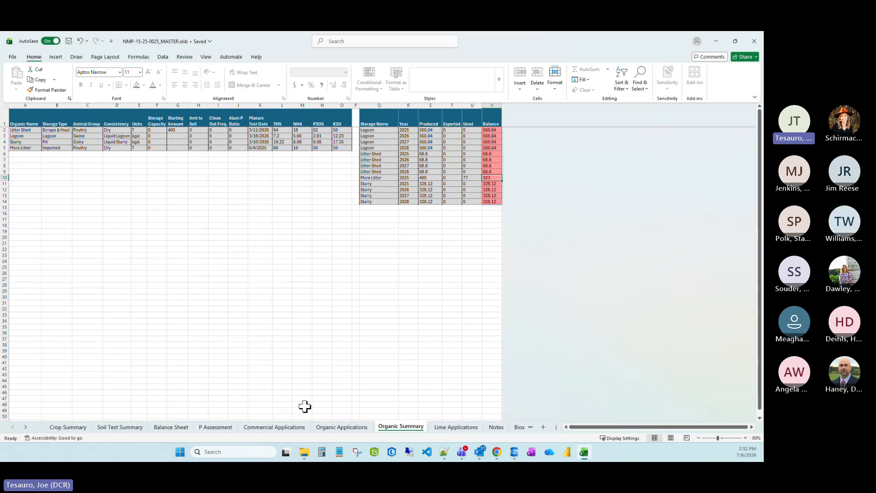
left_click(339, 427)
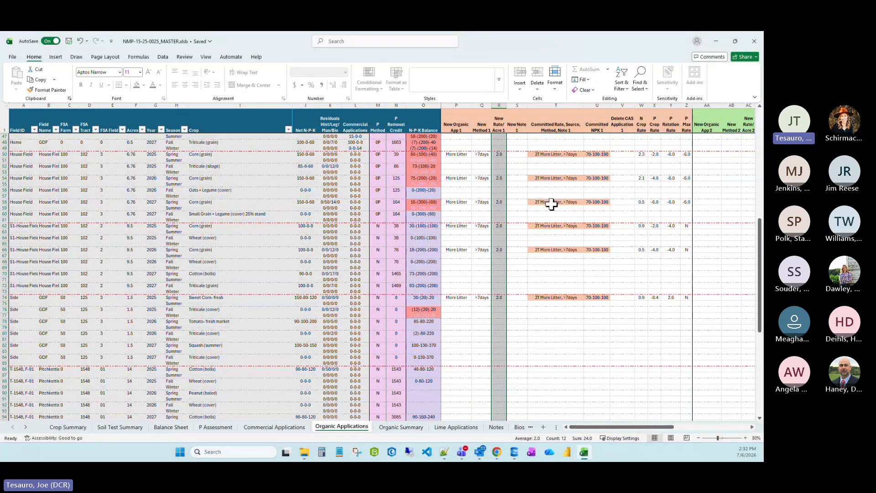
left_click(401, 427)
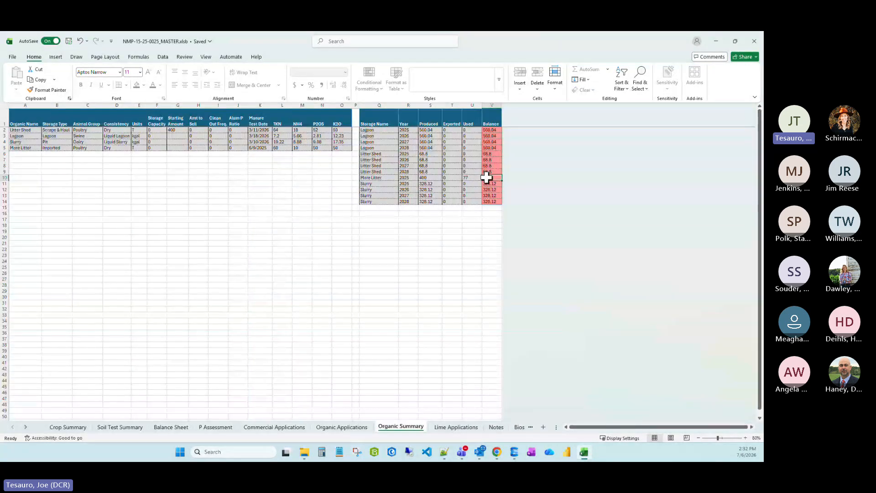
left_click(378, 179)
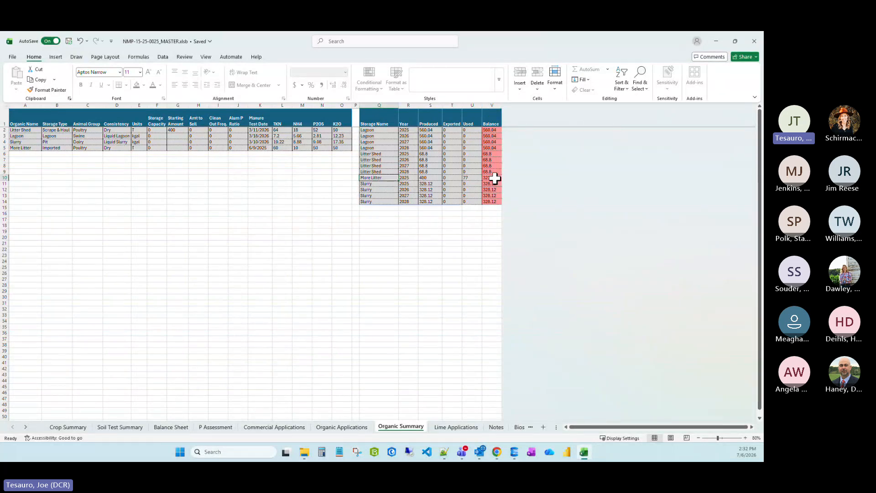
left_click(410, 178)
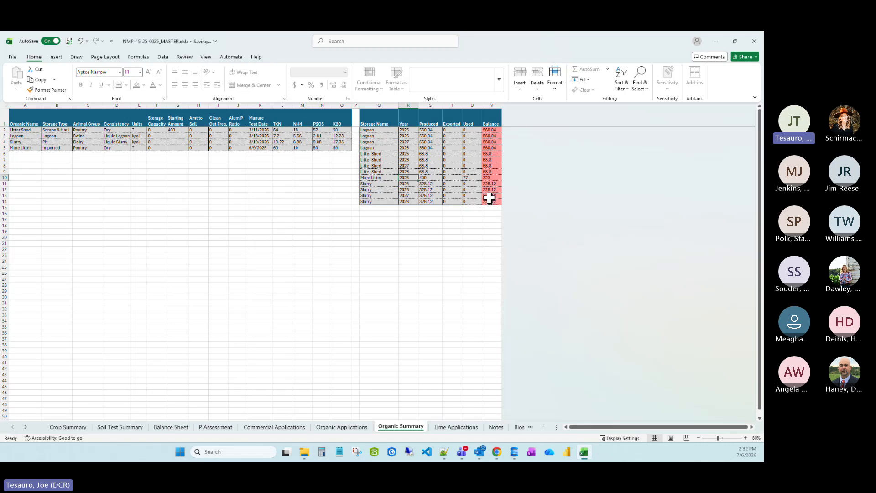
Switch to the nutrient management plan in Chrome and view the More Litter record under Imported Manure.
left_click(496, 452)
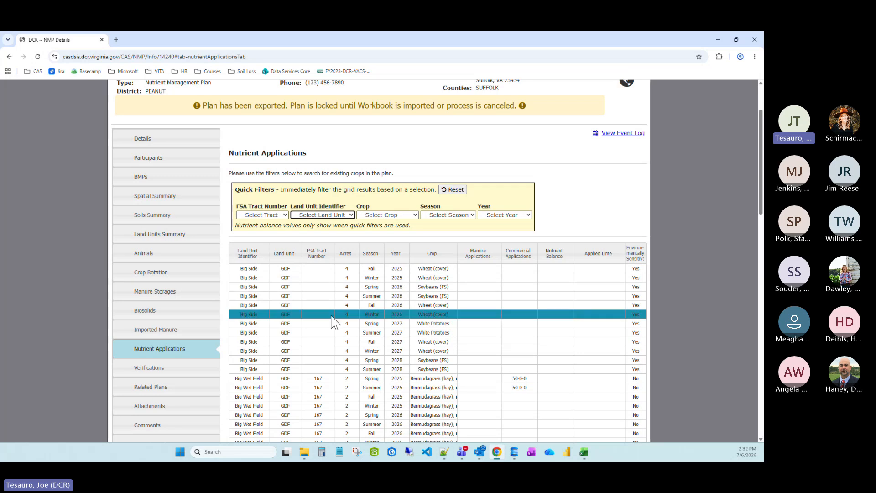
scroll(313, 319, "down", 3)
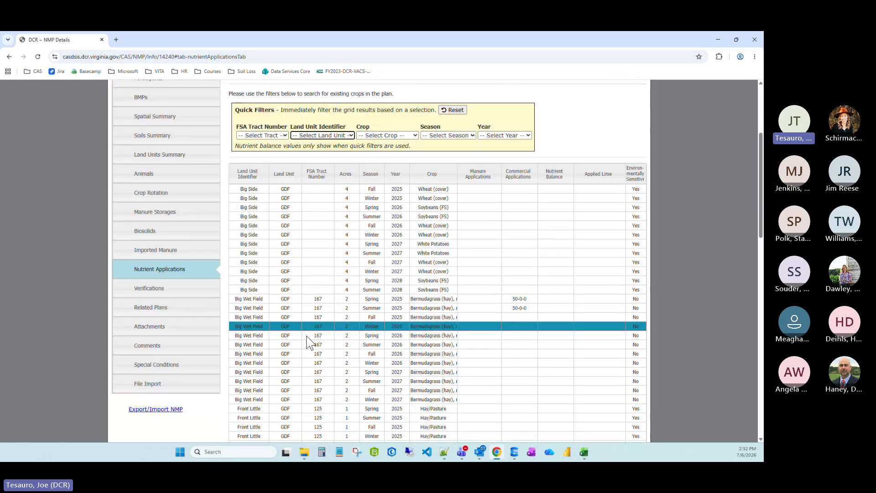
left_click(165, 250)
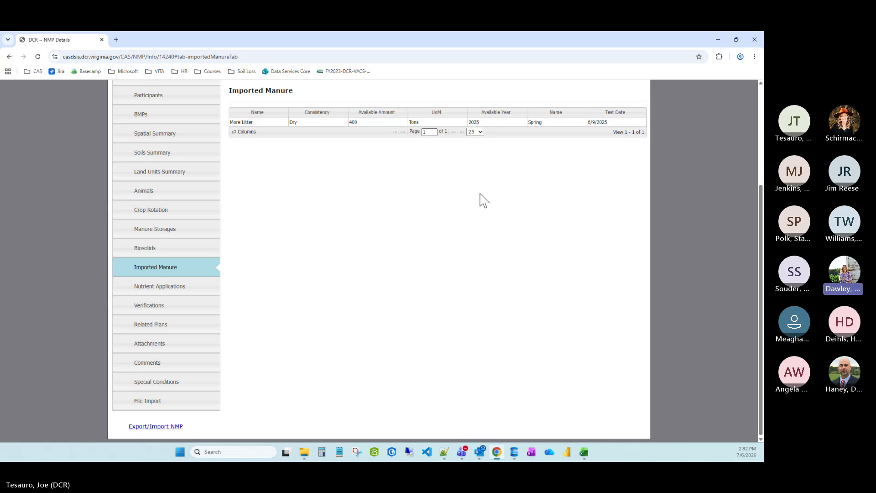
left_click(473, 124)
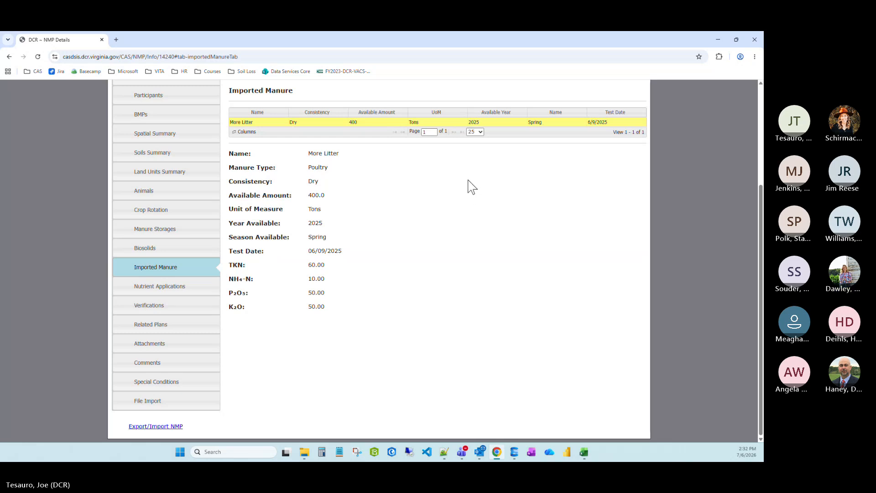
Open the plan's Biosolids list and select the lime stabilized Biosolid entry to view its information.
left_click(148, 249)
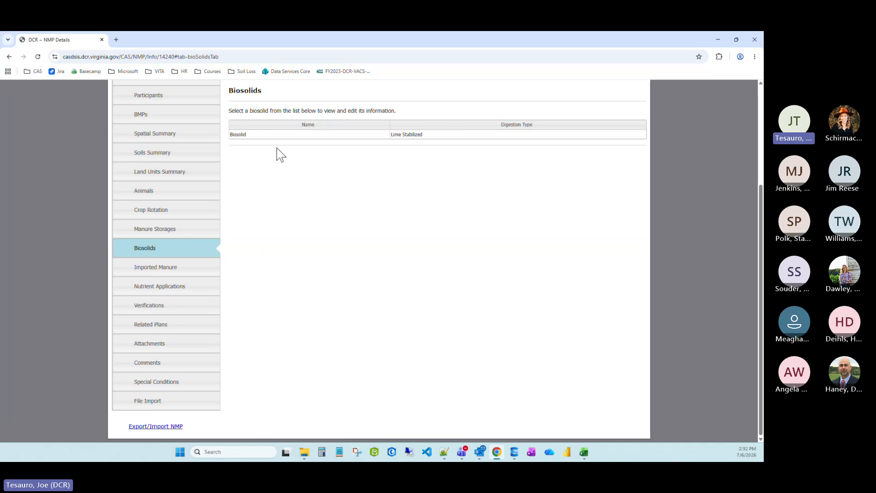
left_click(291, 134)
mouse_move(479, 454)
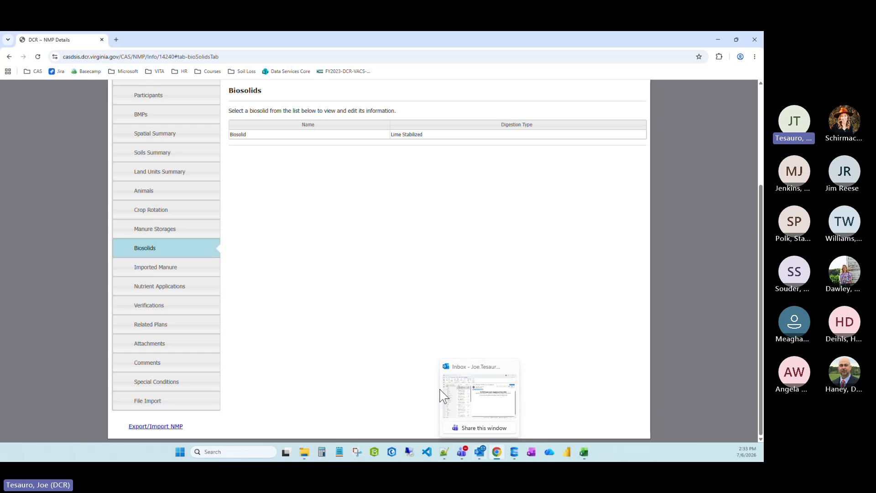
left_click(315, 135)
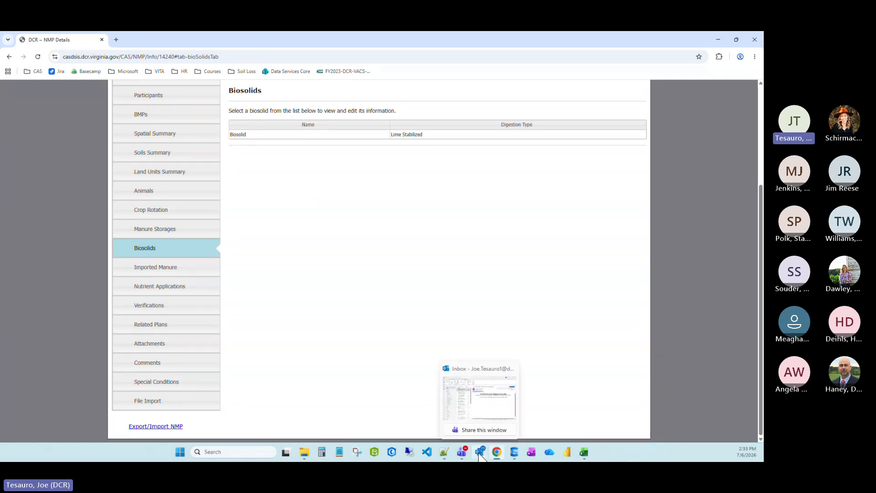
Return to the Organic Summary sheet of the NMP-15-25-0025_MASTER workbook in Excel.
left_click(488, 416)
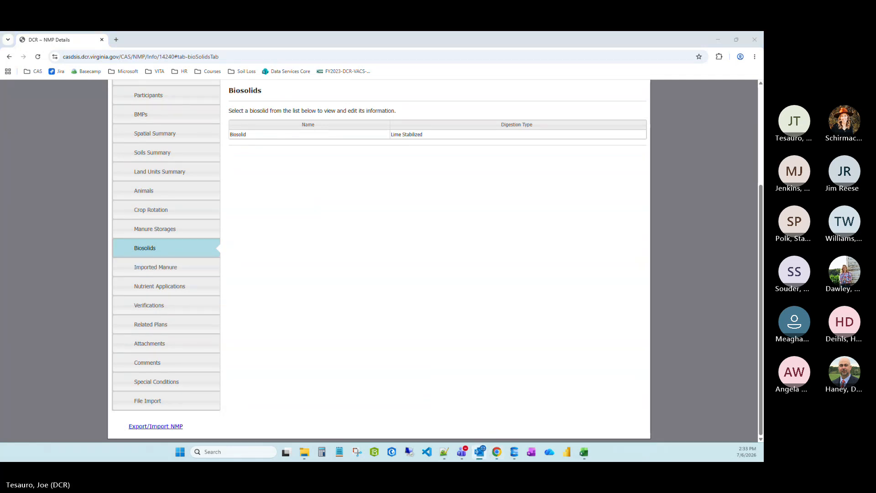
left_click(519, 309)
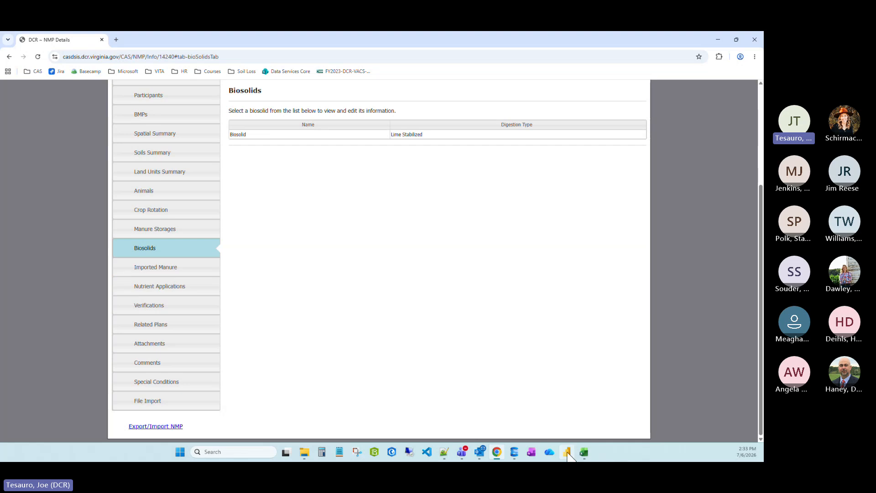
left_click(584, 453)
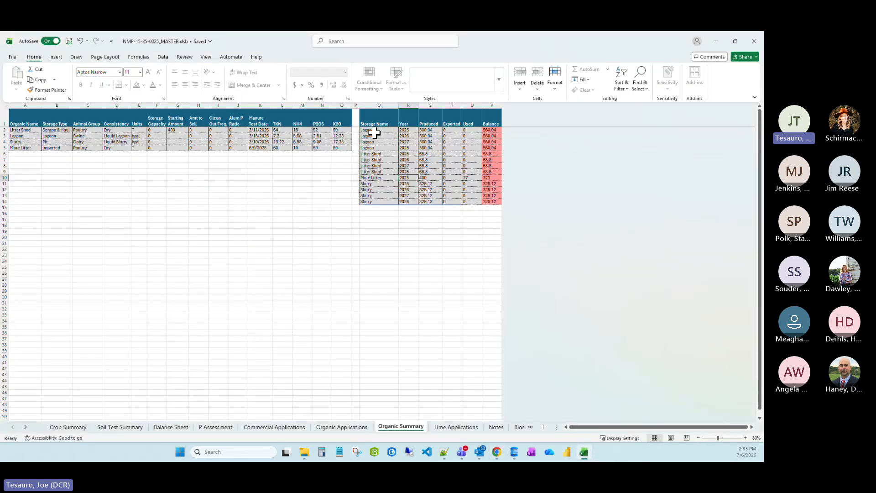
Examine the Balance column on the Organic Summary sheet and the manure source choices under New Organic App 1 on the Organic Applications sheet.
left_click_drag(489, 130, 488, 212)
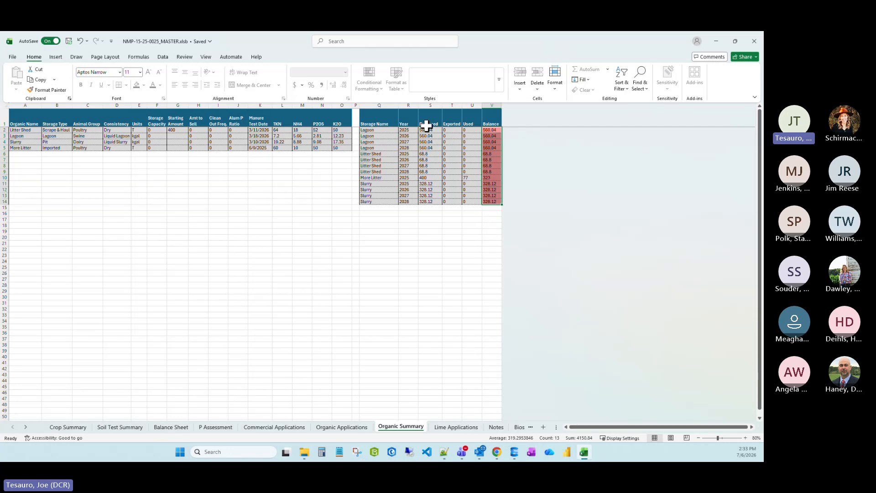
left_click(342, 427)
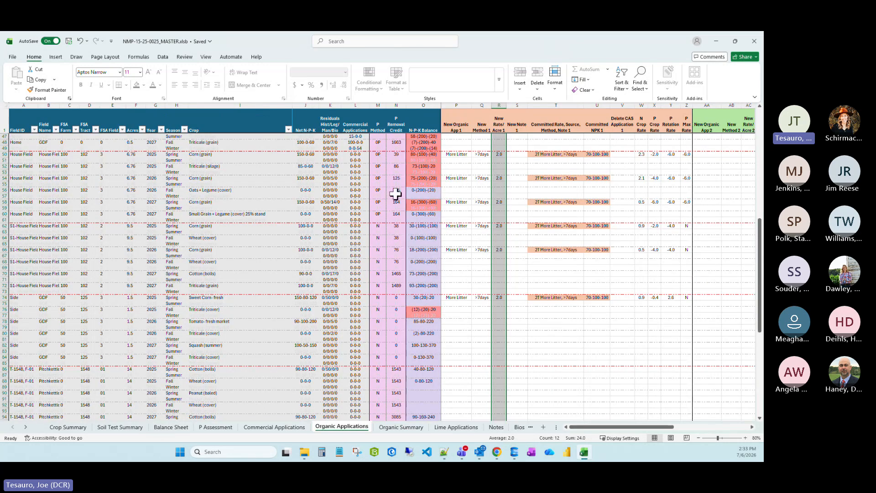
scroll(435, 203, "down", 2)
scroll(437, 202, "up", 7)
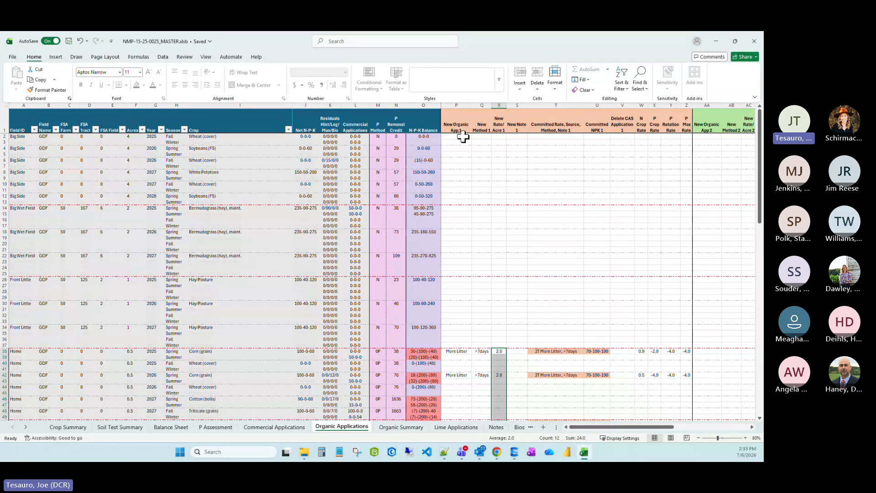
left_click(463, 138)
left_click(475, 136)
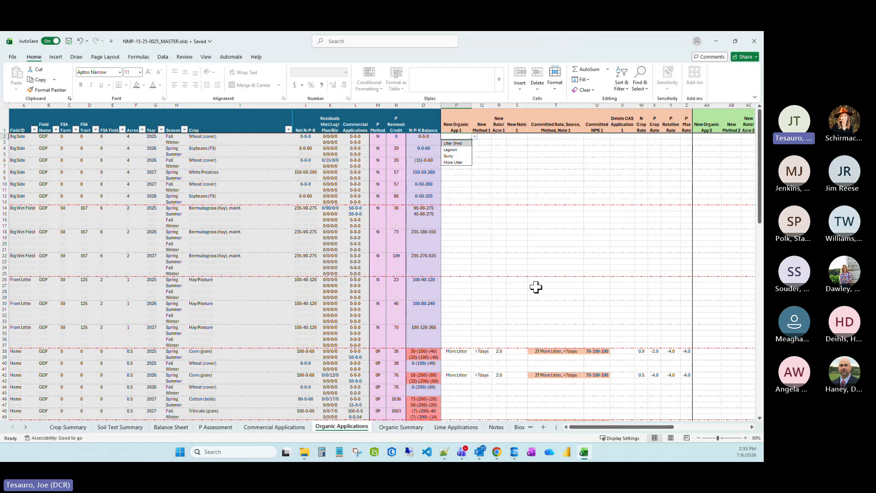
scroll(536, 287, "down", 3)
scroll(536, 274, "down", 6)
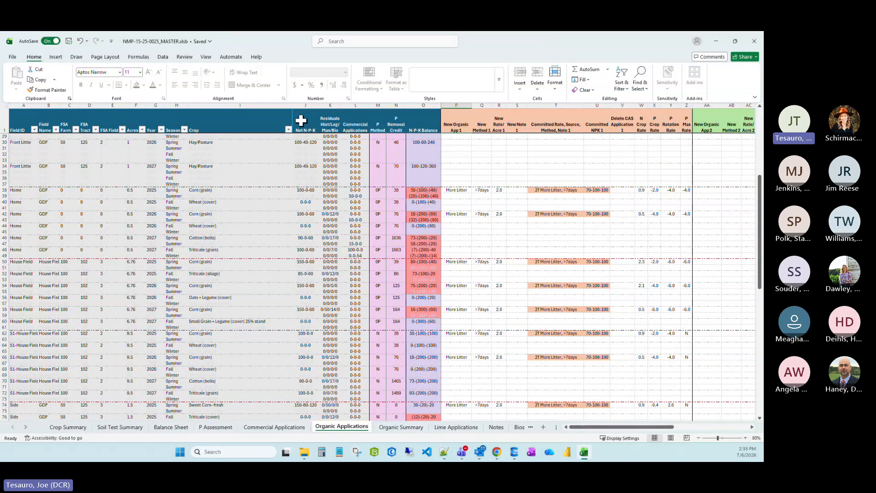
Filter the Crop column to only Corn (grain) and Sweet Corn- fresh.
left_click(288, 130)
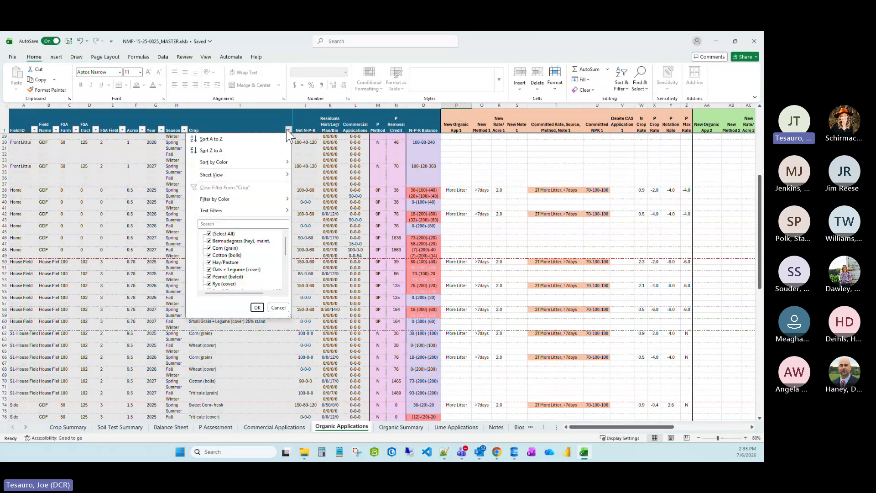
left_click(209, 234)
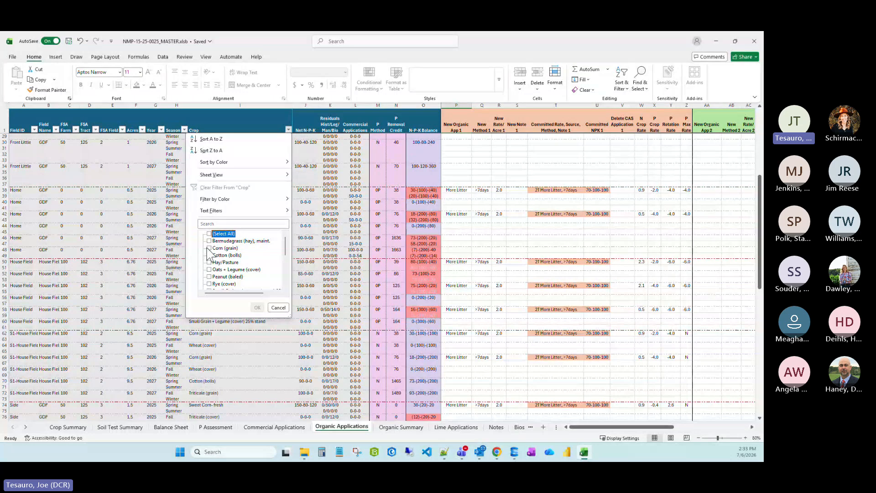
left_click(208, 249)
scroll(213, 274, "down", 1)
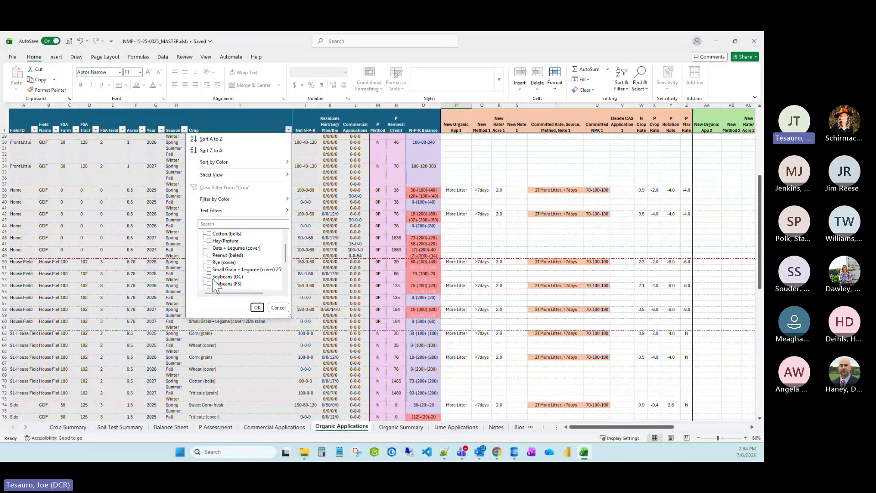
scroll(215, 282, "down", 1)
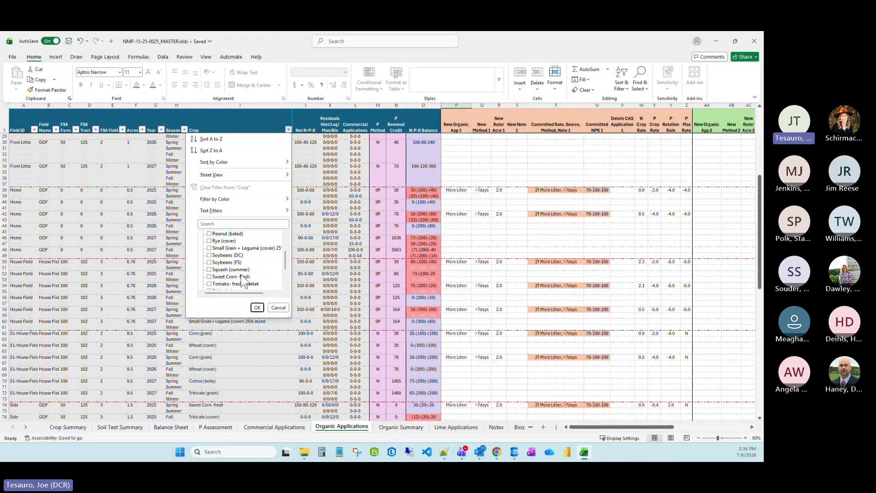
left_click(209, 277)
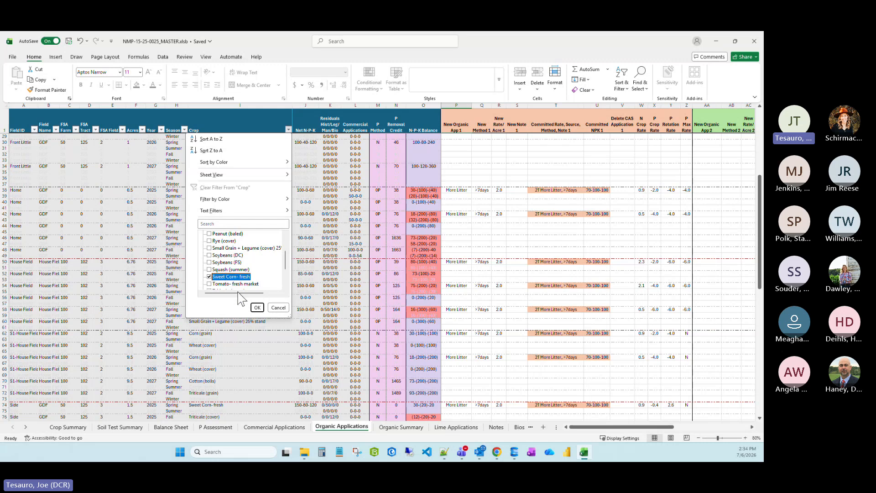
left_click(257, 308)
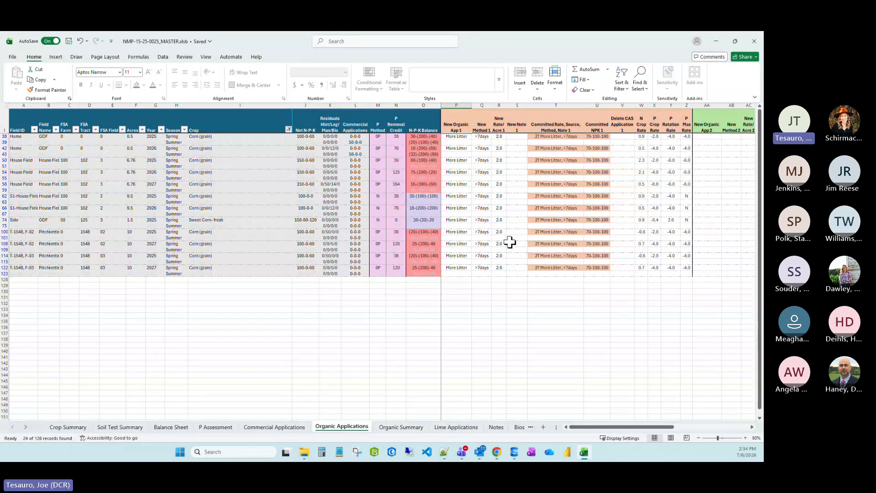
Set New Organic App 1 to Litter Shed for the 2025 Home corn's Spring row.
left_click(462, 135)
left_click(475, 136)
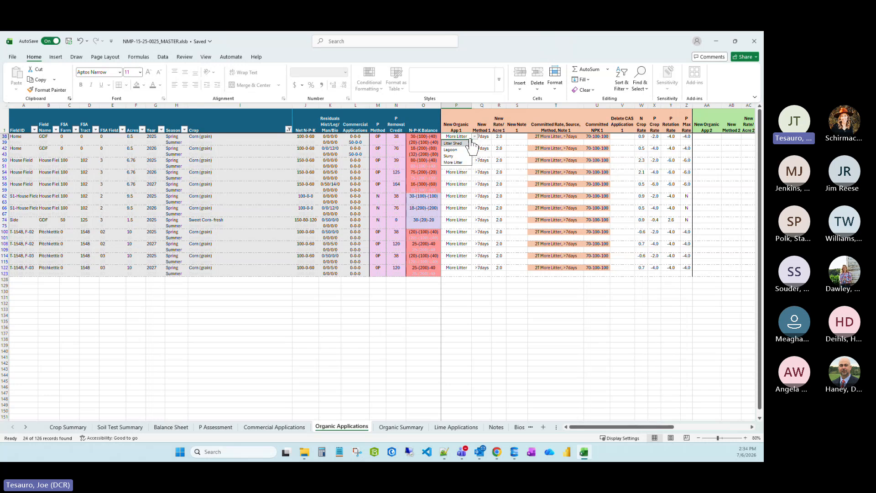
left_click(456, 142)
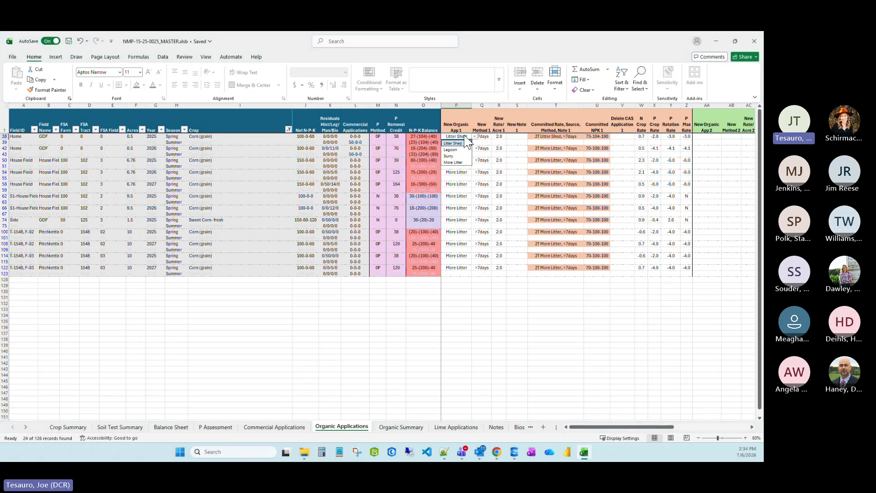
left_click(474, 136)
left_click(472, 143)
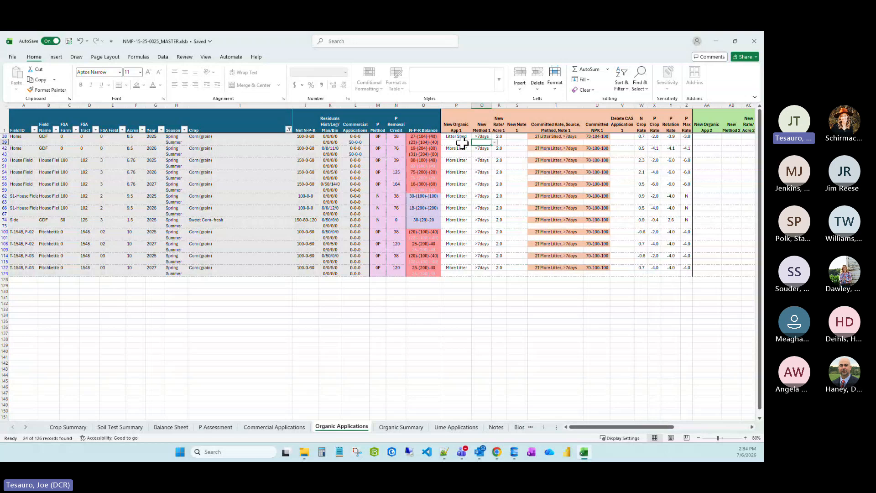
Fill Litter Shed down New Organic App 1 from the Home rows in 38 and 39 through row 123.
left_click(458, 144)
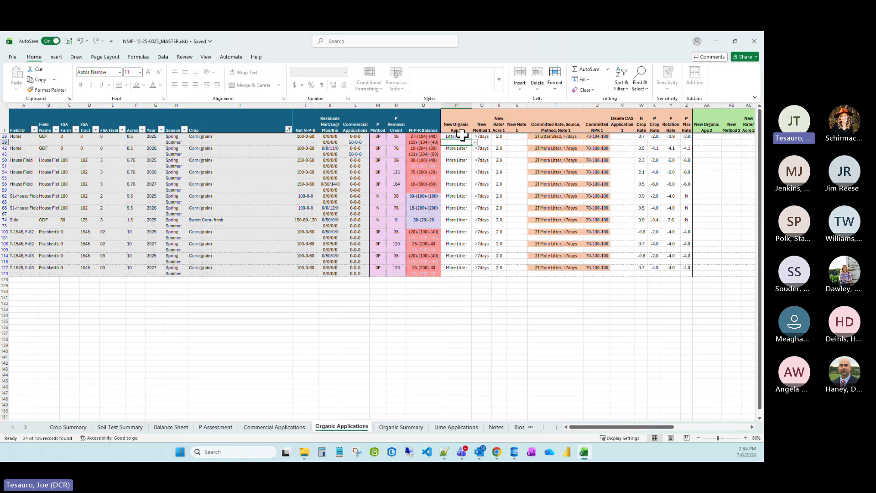
left_click(462, 137)
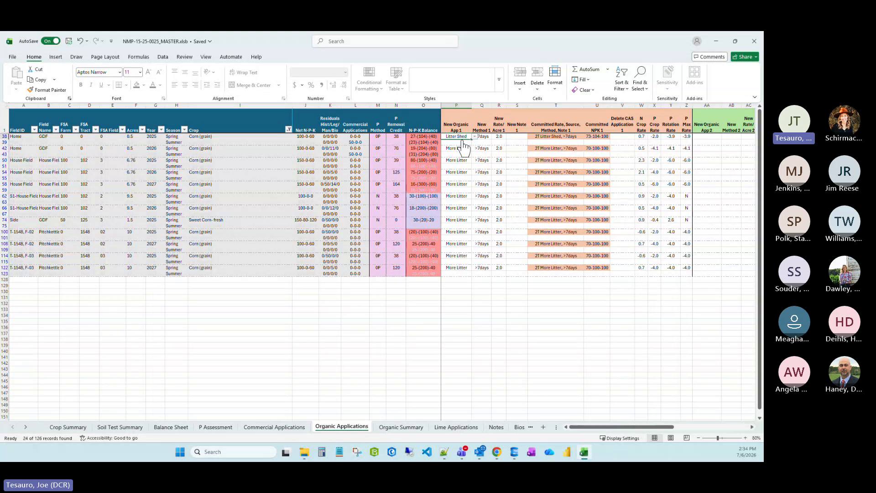
left_click(461, 142)
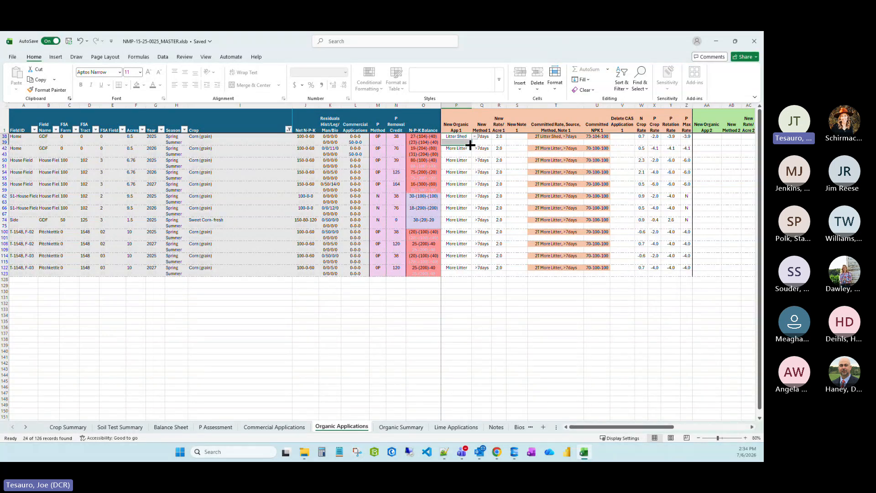
left_click_drag(470, 144, 462, 275)
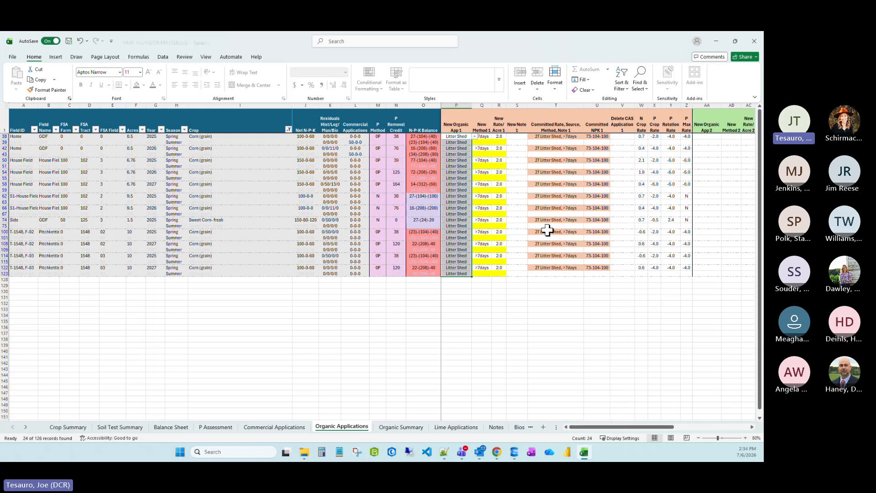
key("Down")
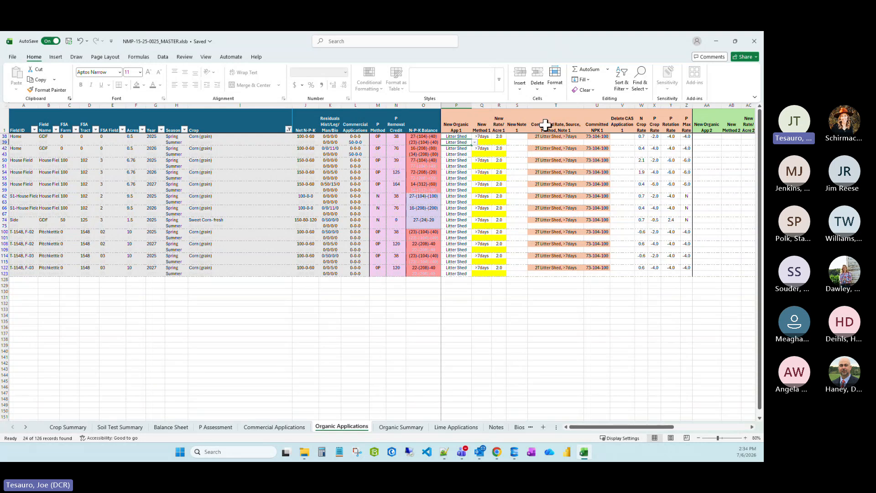
Check the Committed Rate, Source, Method, Note 1 column for the Summer row that has a source but no method or rate.
left_click(552, 143)
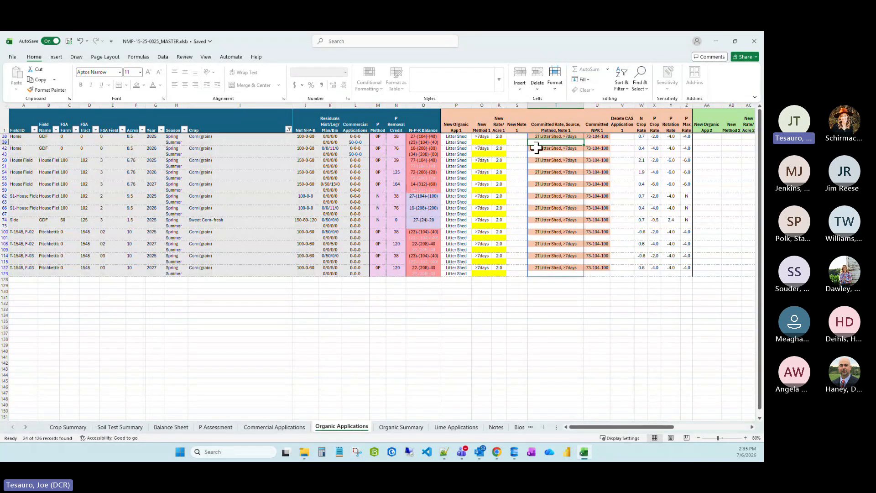
left_click(561, 136)
left_click(569, 104)
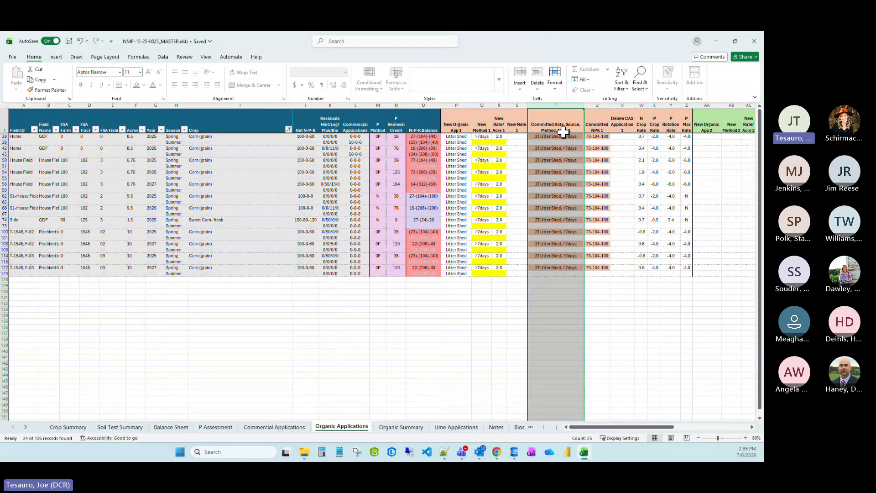
left_click(456, 142)
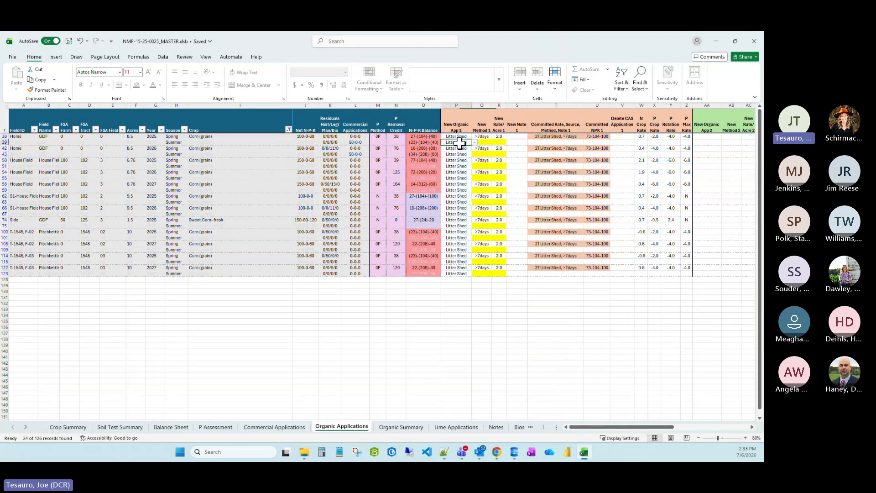
left_click(552, 142)
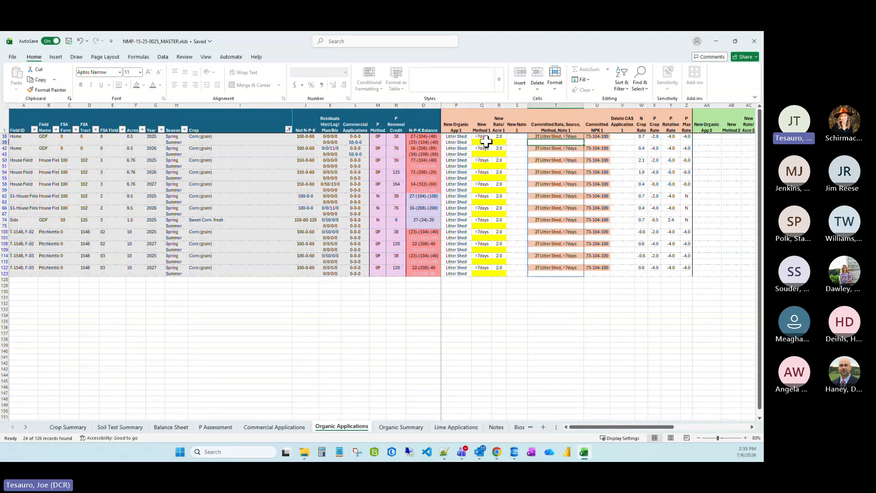
Enter a New Rate/Acre 1 of 1 and the method >7days for the 2025 Home corn's Summer row.
left_click(500, 142)
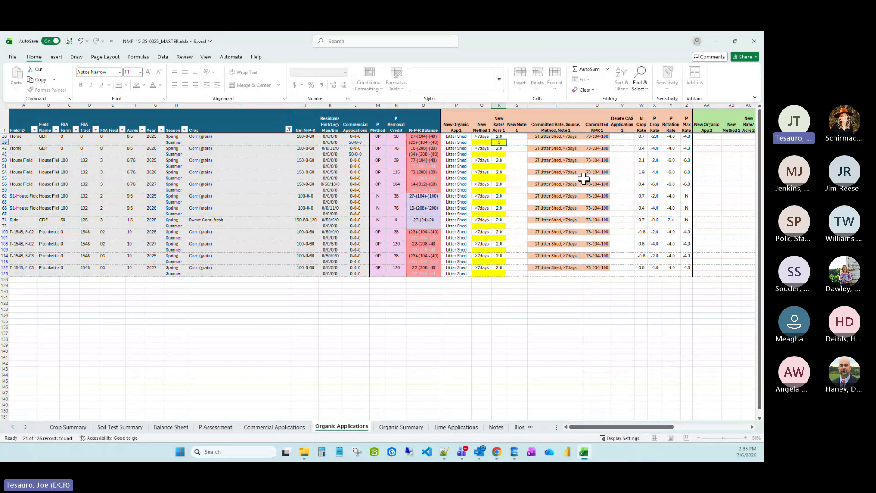
type("1")
key("Return")
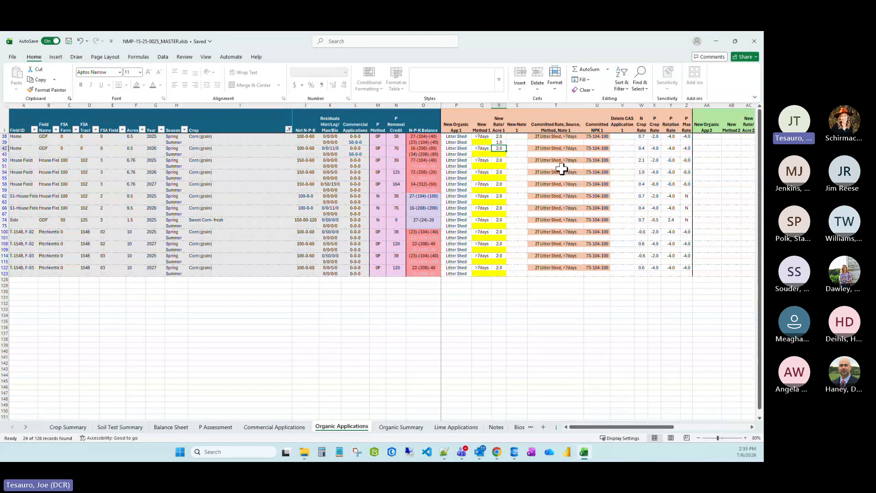
left_click(484, 142)
left_click(495, 142)
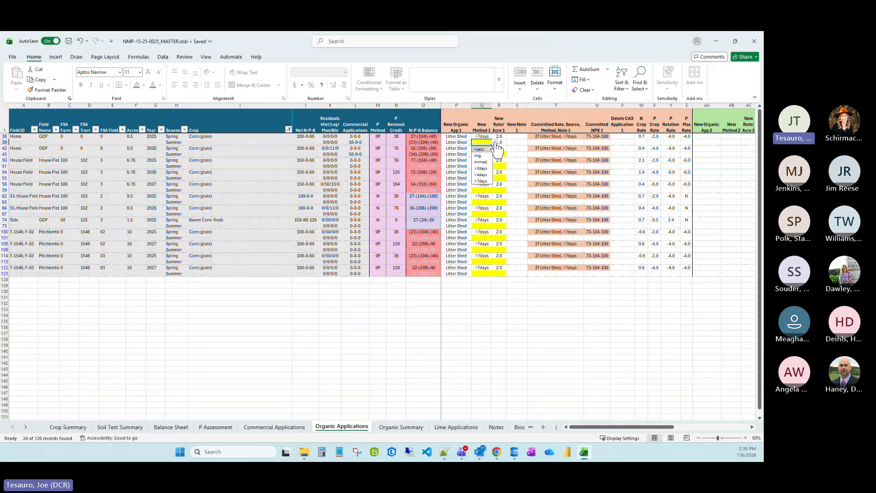
left_click(482, 181)
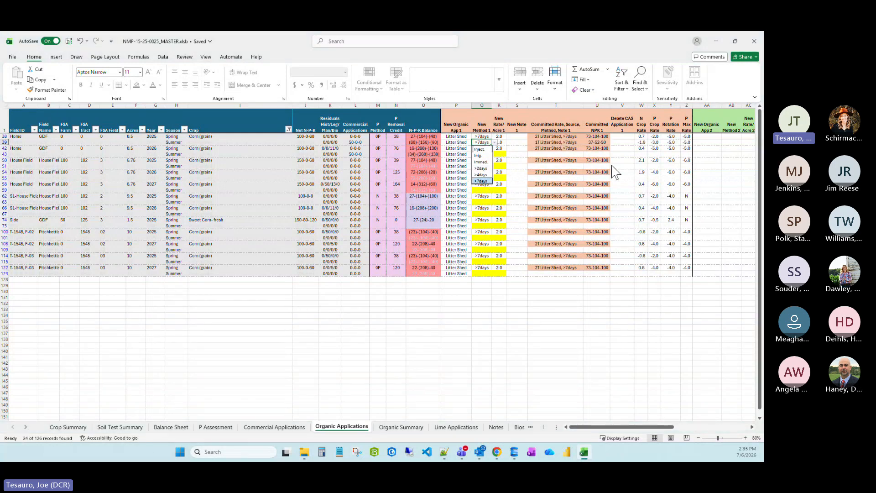
Clear the New Method 1 and New Rate/Acre 1 entries from the 2025 Home Summer row and check the committed application cells.
left_click(494, 143)
left_click(481, 149)
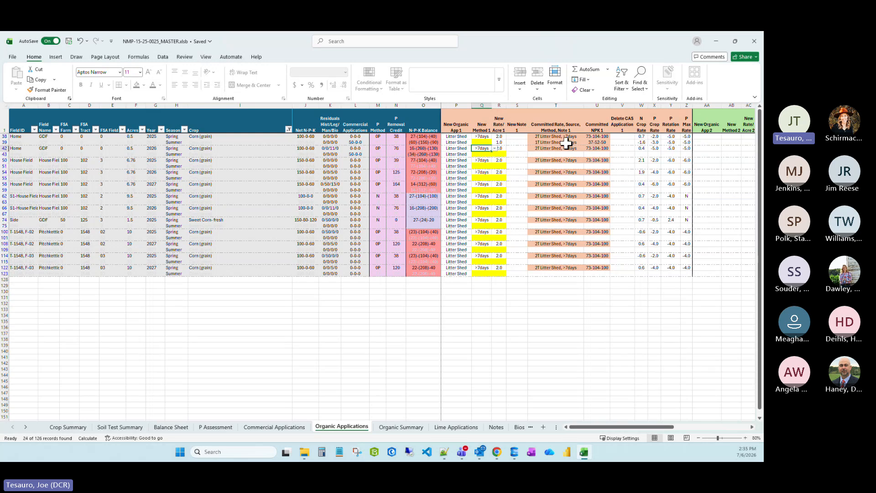
left_click(483, 142)
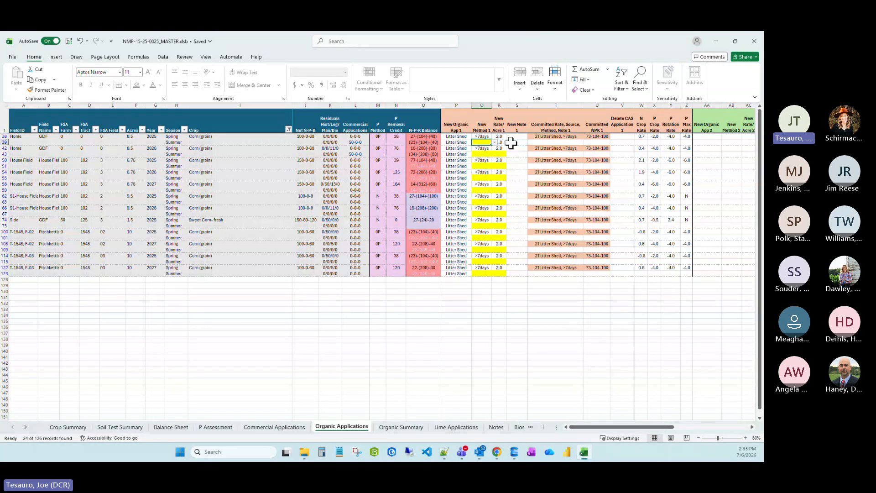
left_click(502, 142)
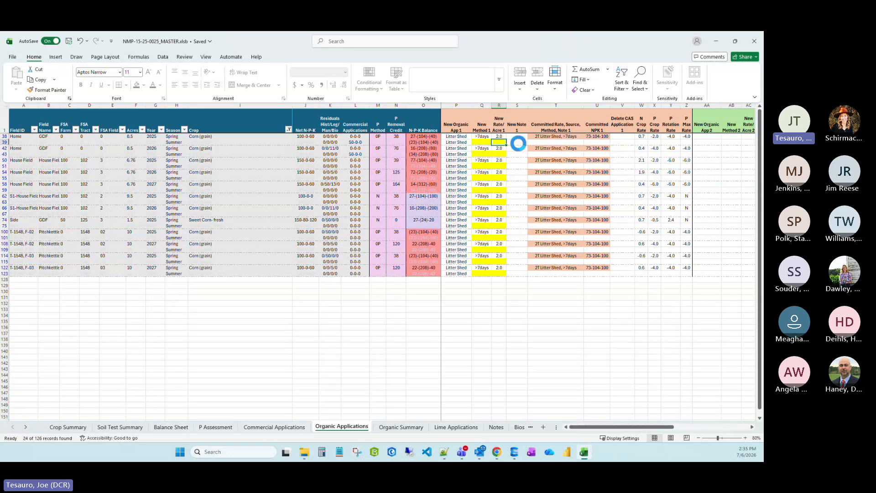
key("Delete")
key("Return")
left_click(546, 142)
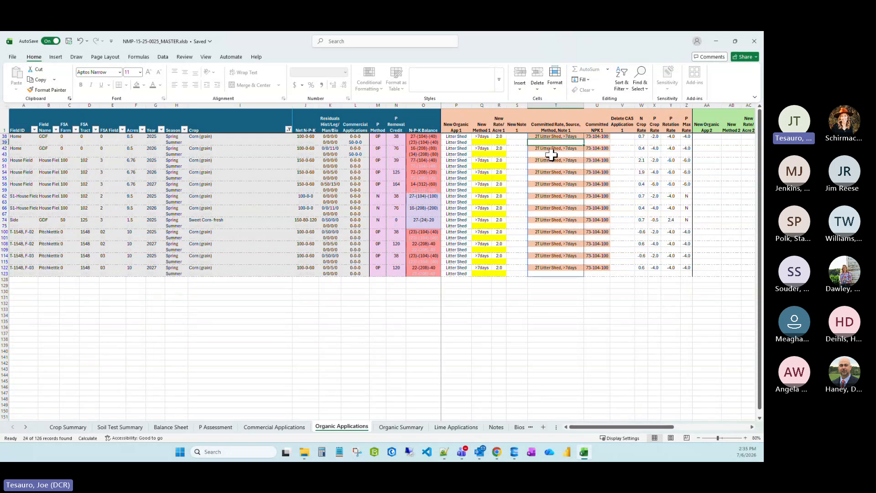
left_click(551, 155)
left_click(551, 166)
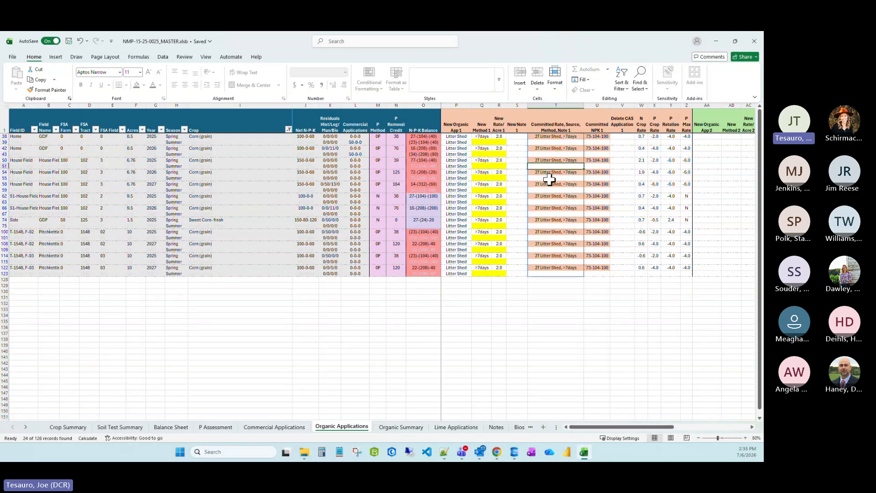
Clear the Litter Shed source from New Organic App 1 in Summer rows 39, 43, 51, 55, 59, 63 and 67.
left_click(459, 142)
key("Delete")
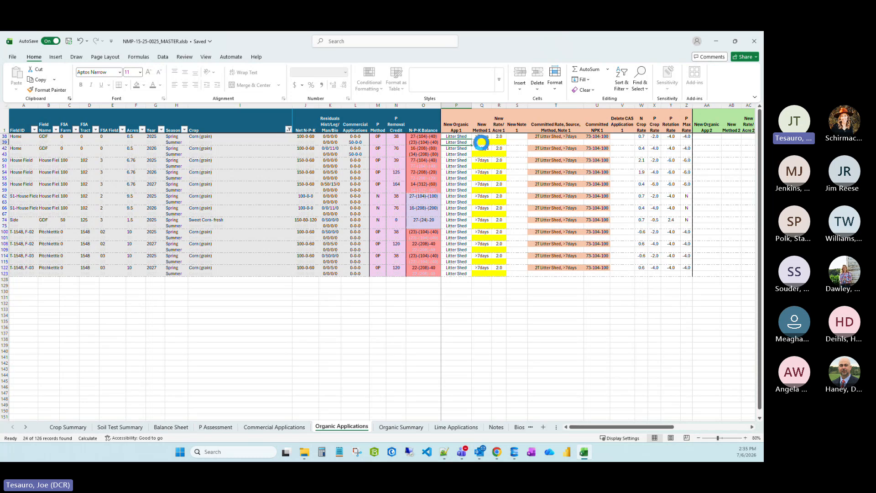
key("Return")
key("Return")
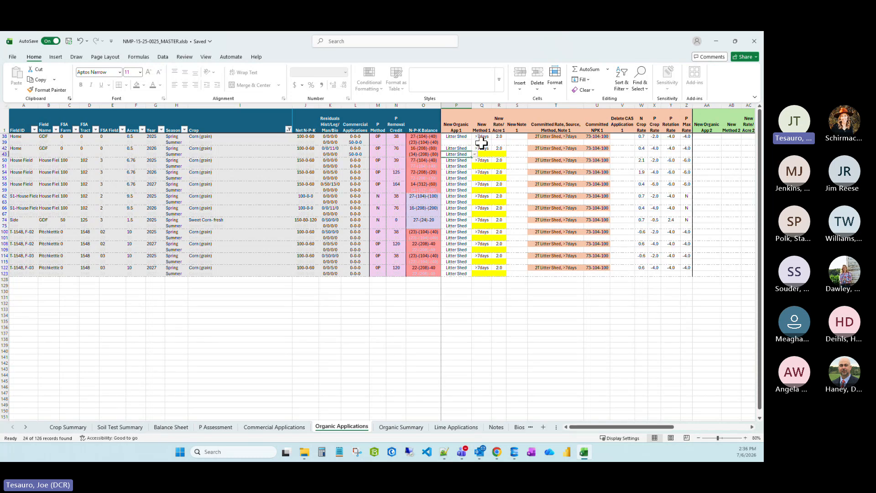
key("Delete")
key("Return")
key("Return")
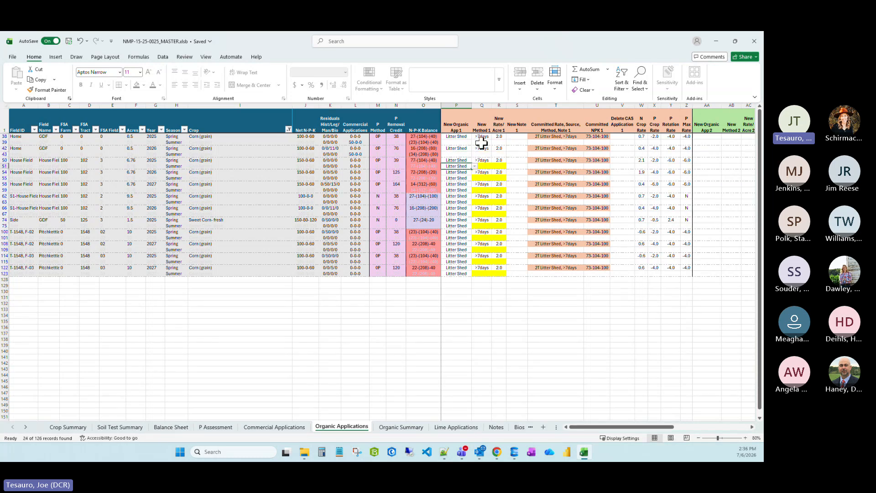
key("Delete")
key("Return")
key("Return")
key("Delete")
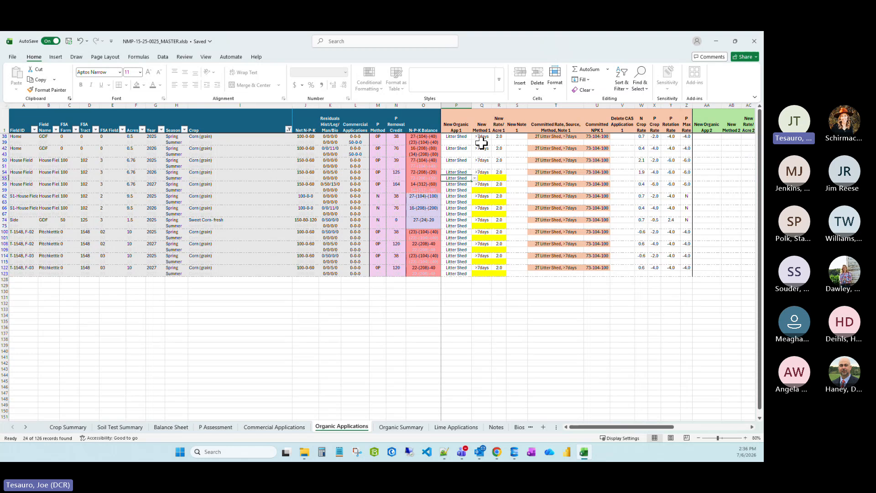
key("Return")
key("Return")
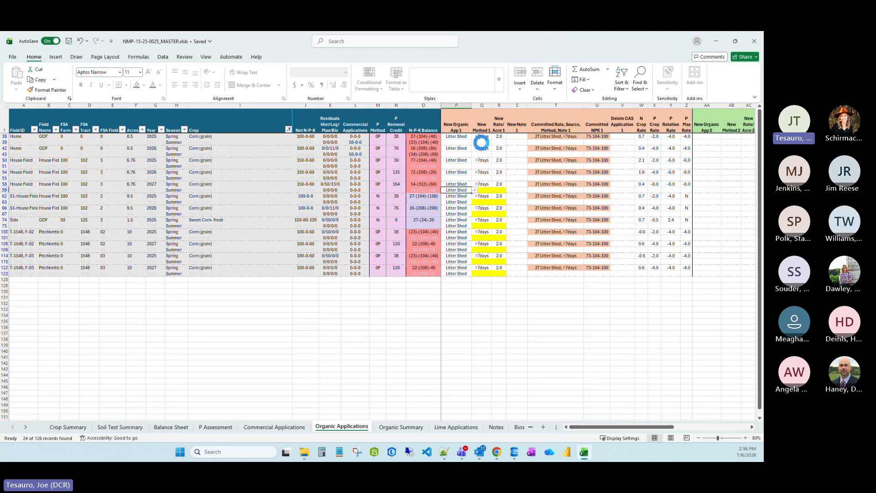
key("Delete")
key("Return")
key("Return")
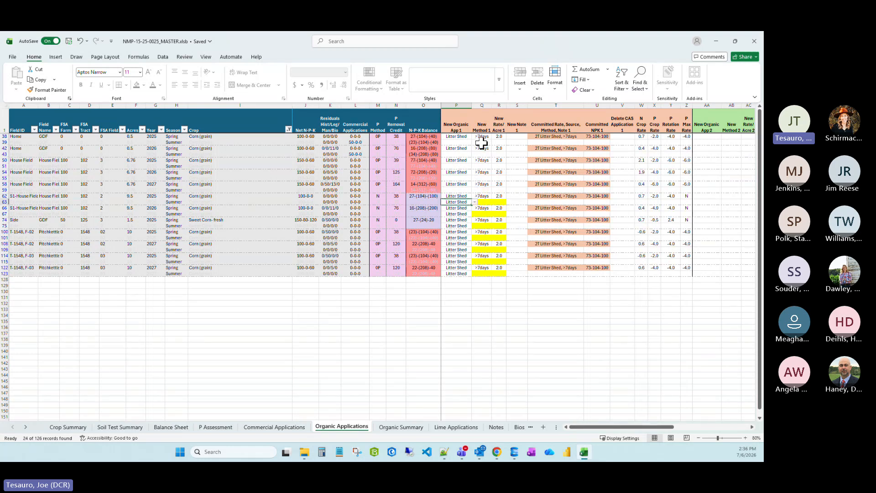
key("Delete")
key("Return")
key("Return")
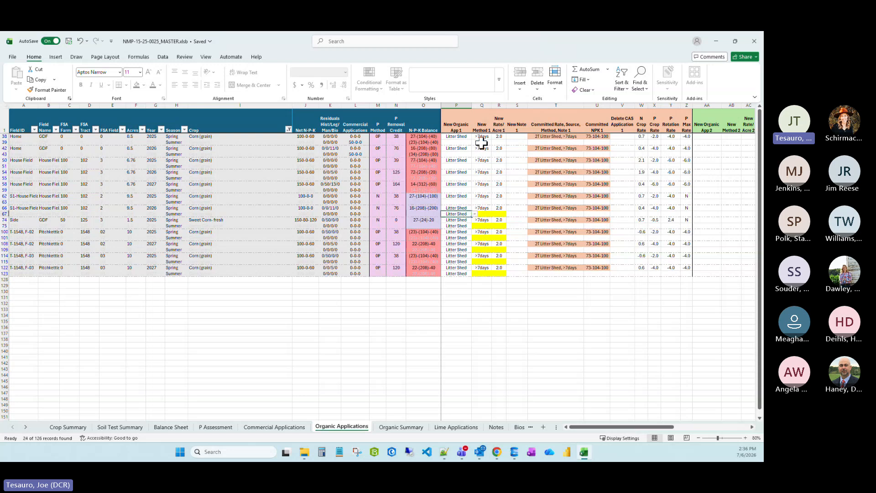
key("Delete")
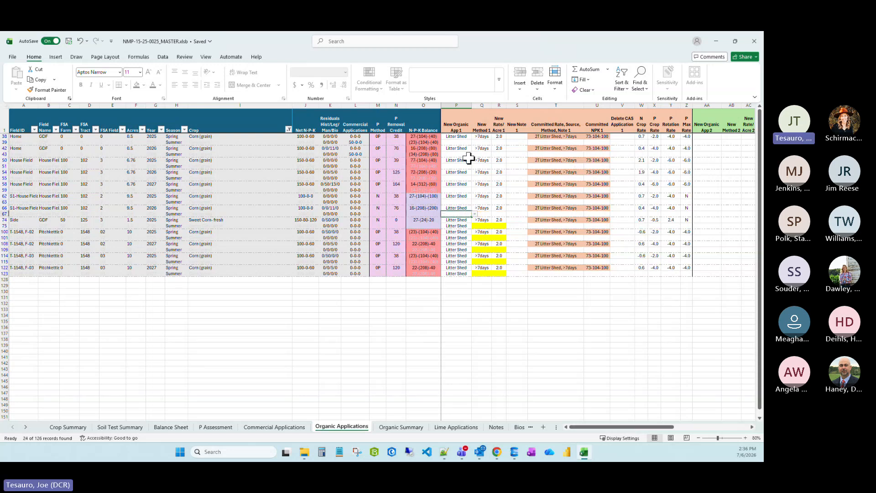
left_click(553, 142)
left_click(593, 143)
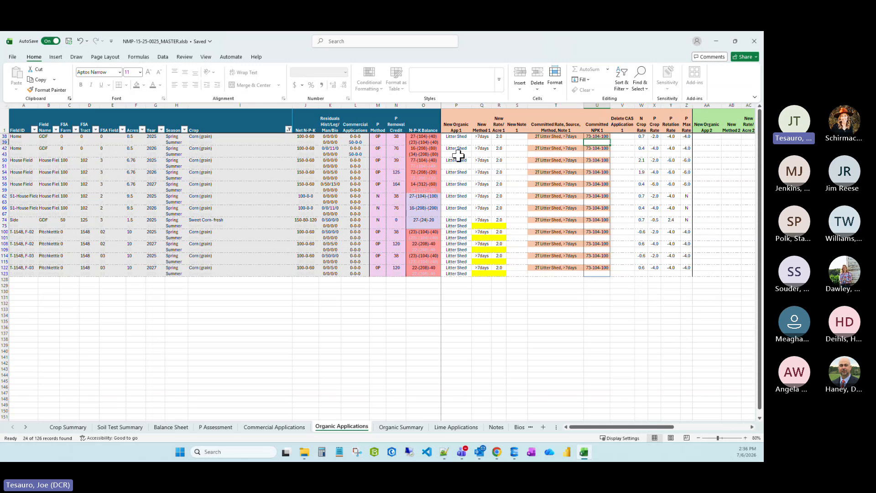
Examine the Organic Summary balances for each storage, comparing produced and used amounts for the 2025 Litter Shed.
left_click(400, 427)
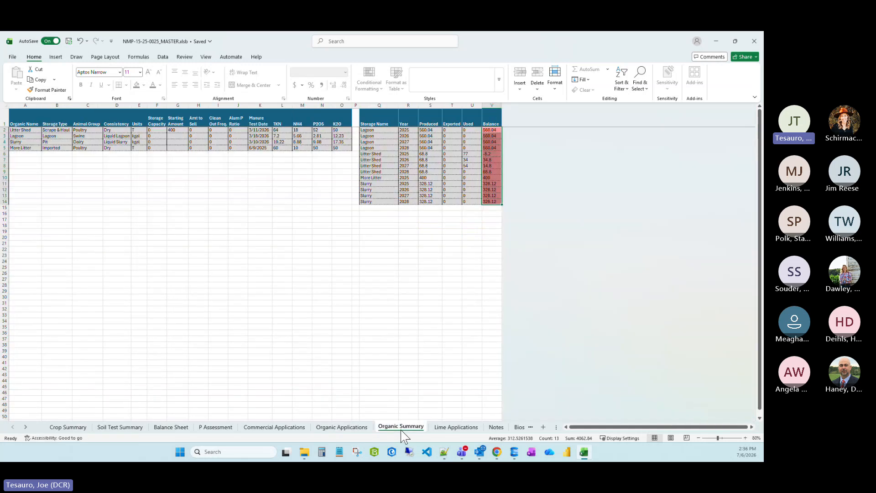
left_click(465, 188)
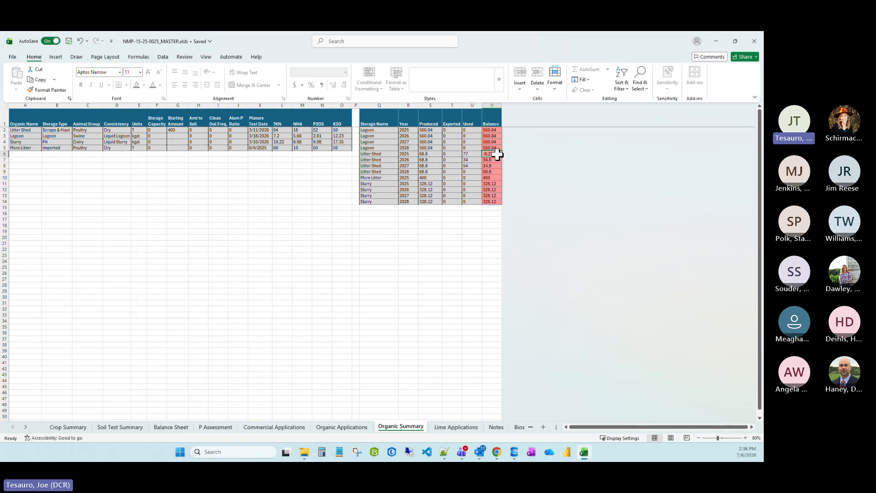
left_click_drag(497, 153, 498, 172)
left_click(492, 154)
left_click(492, 130)
left_click_drag(492, 130, 493, 203)
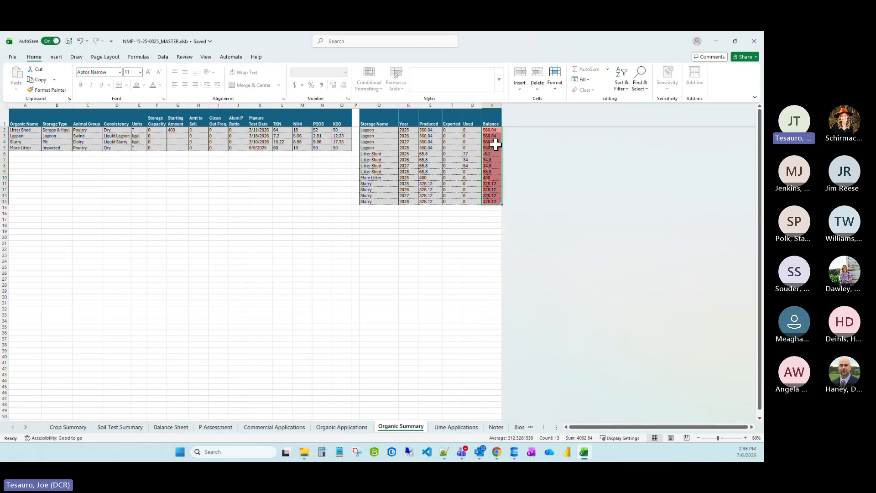
left_click(495, 158)
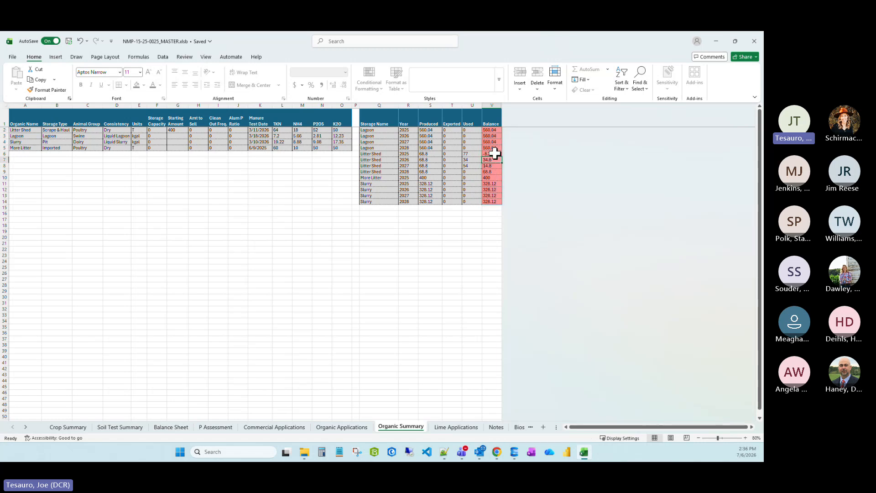
left_click(472, 154)
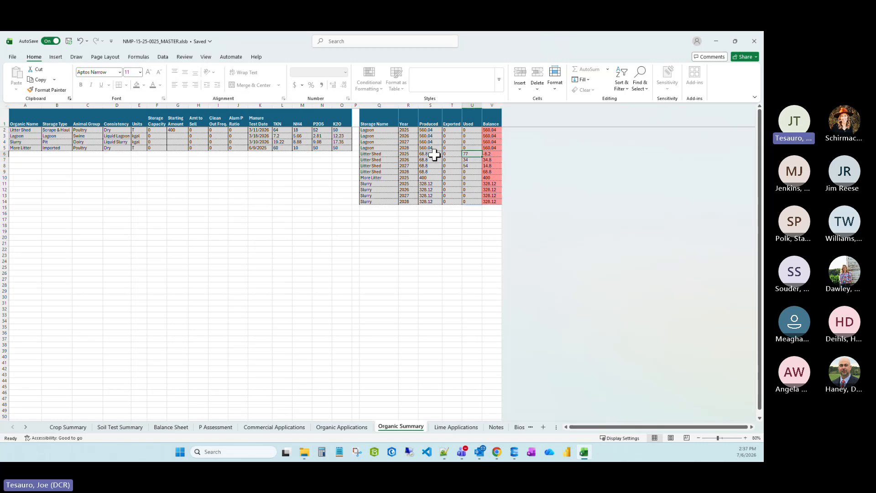
left_click(432, 154)
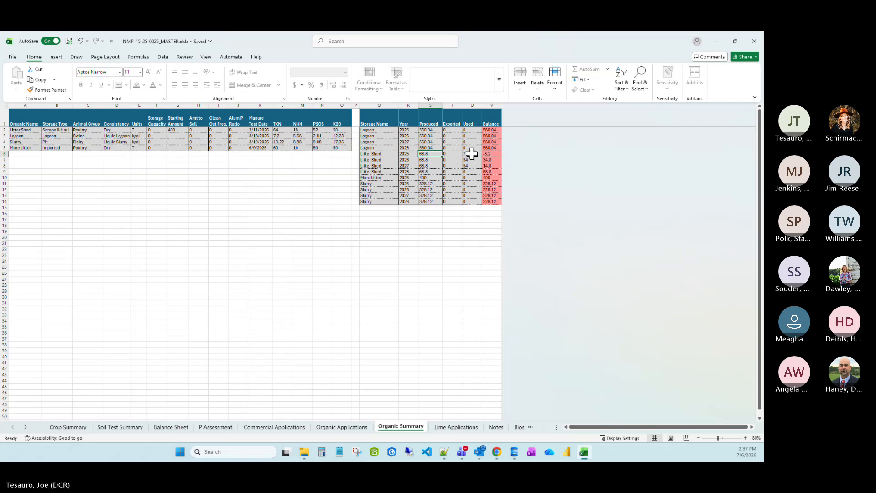
left_click(491, 154)
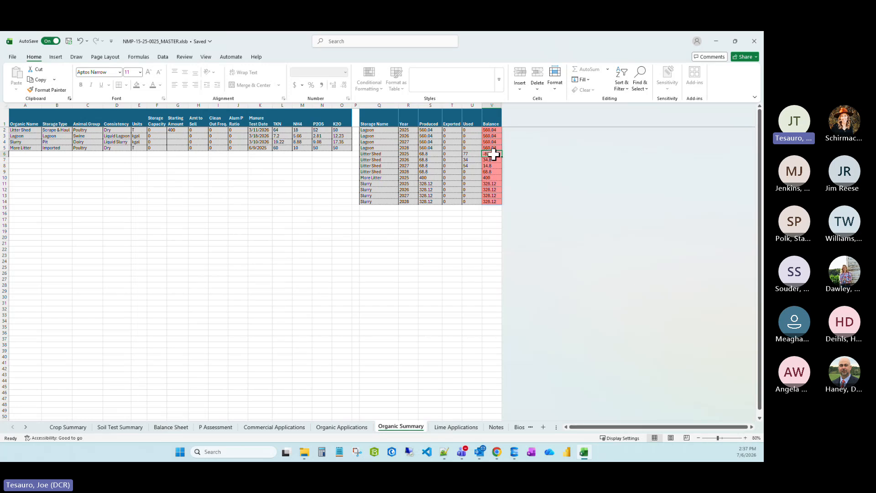
Set New Rate/Acre 1 for the Side sweet corn's Spring row to 1.8 and check the Organic Summary balance.
left_click(338, 427)
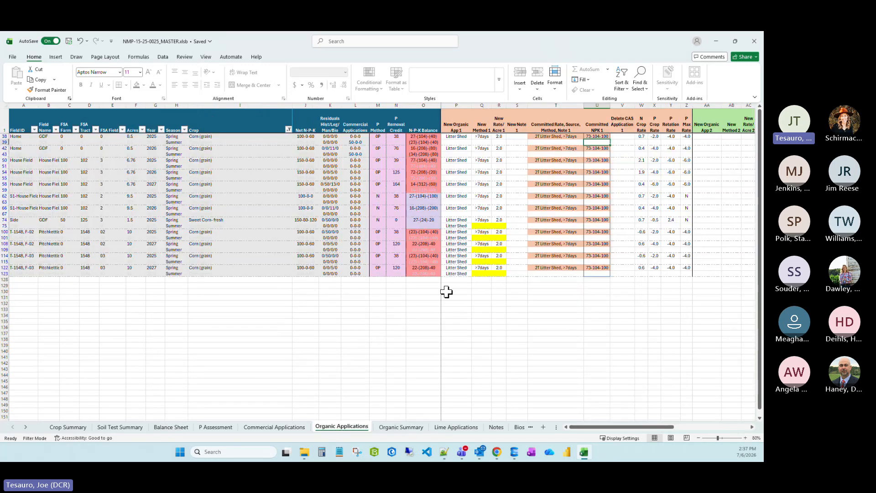
left_click(502, 221)
type("1")
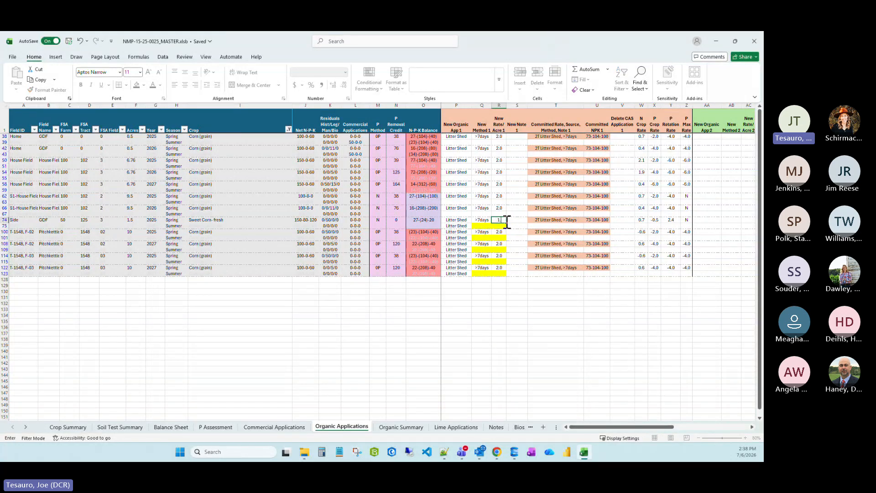
key("Return")
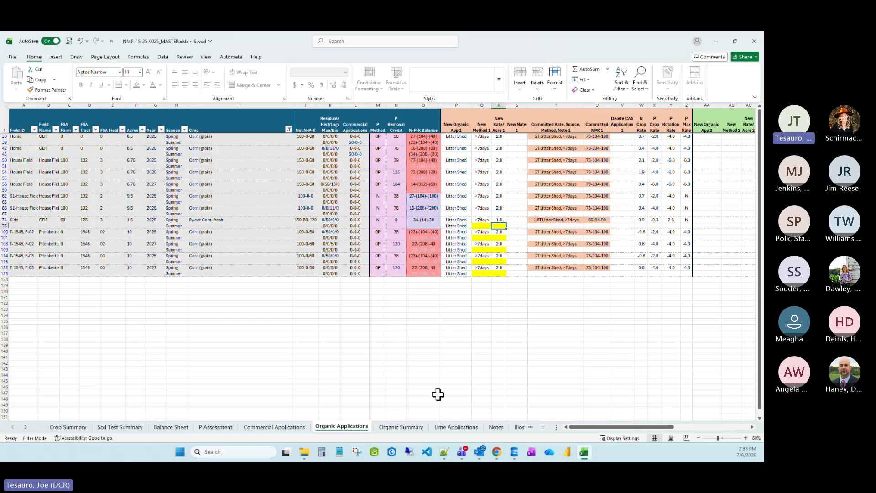
left_click(401, 427)
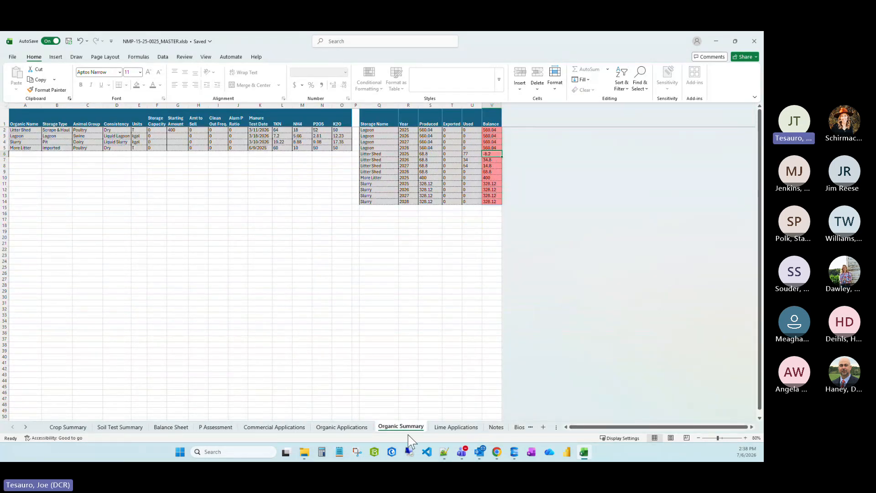
Set the Side sweet corn's Spring New Rate/Acre 1 to 1 and recheck the Litter Shed balance in Organic Summary.
left_click(342, 427)
left_click(500, 220)
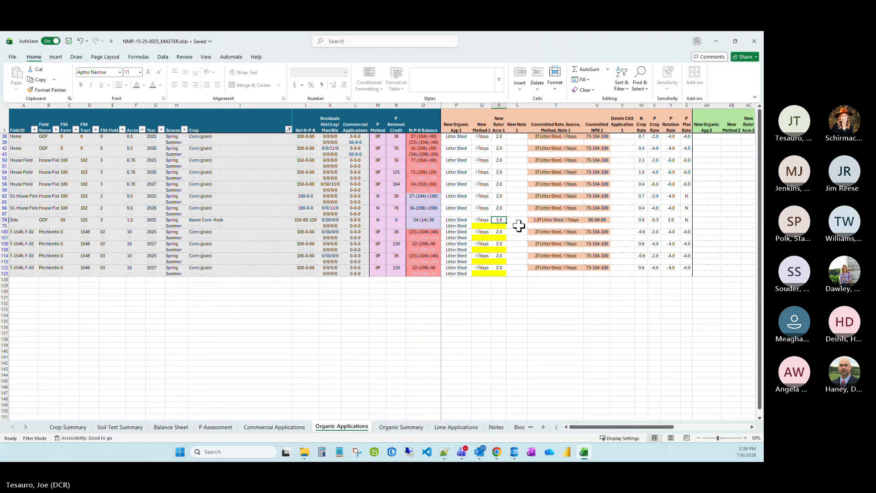
type("1")
key("Return")
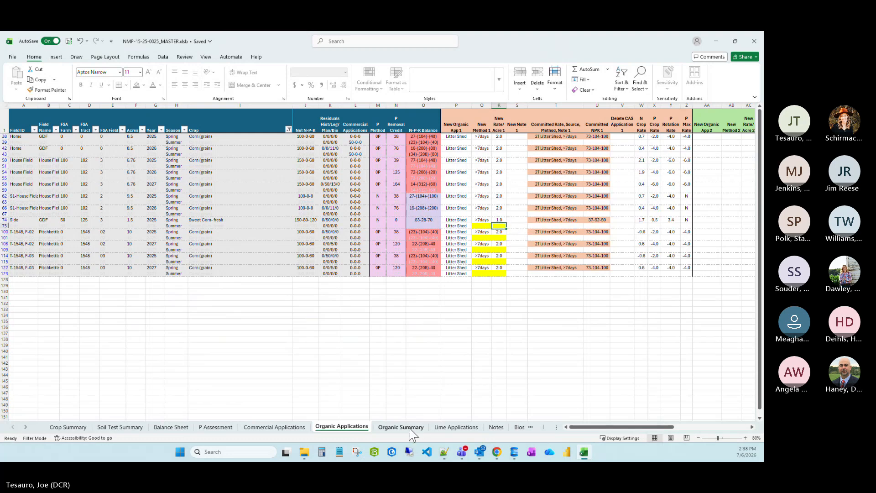
left_click(402, 427)
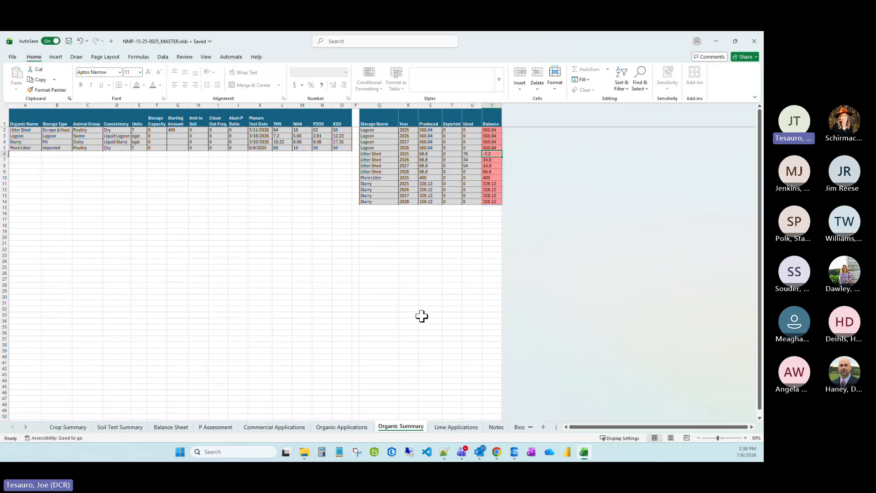
Set the Side sweet corn's Spring New Rate/Acre 1 to 0.5 and review the Organic Summary balances.
left_click(340, 427)
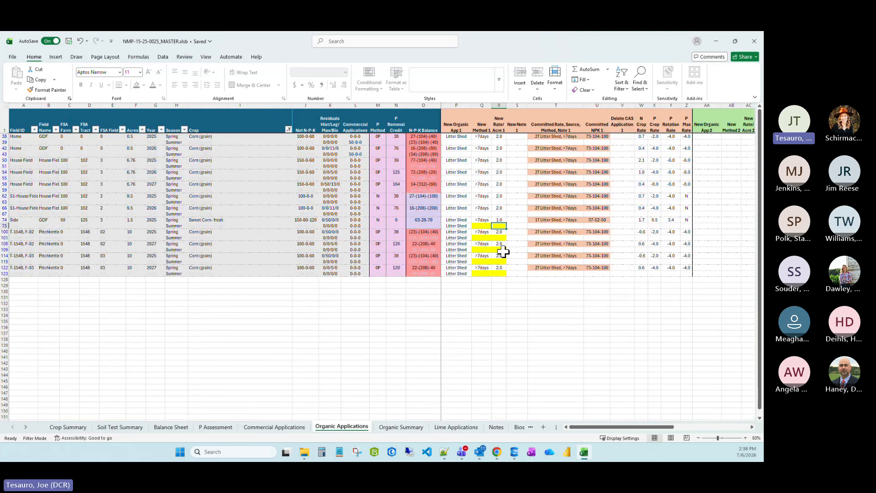
left_click(501, 220)
type("0.5")
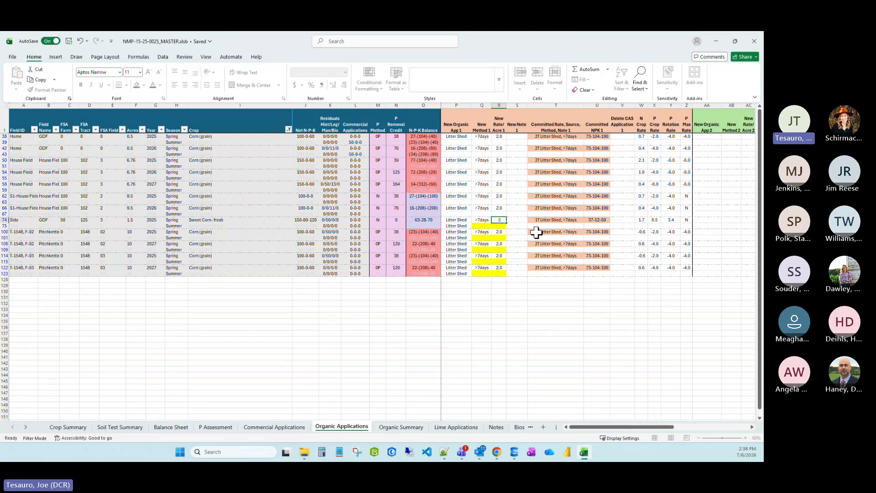
key("Return")
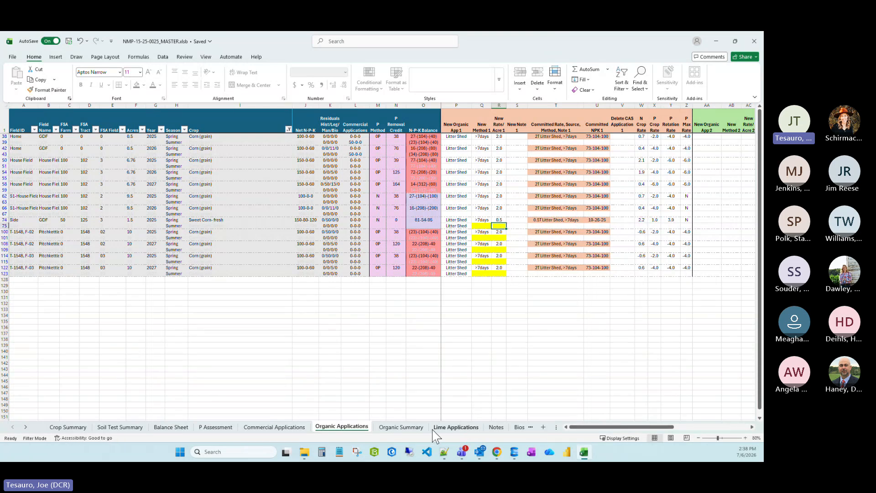
left_click(401, 427)
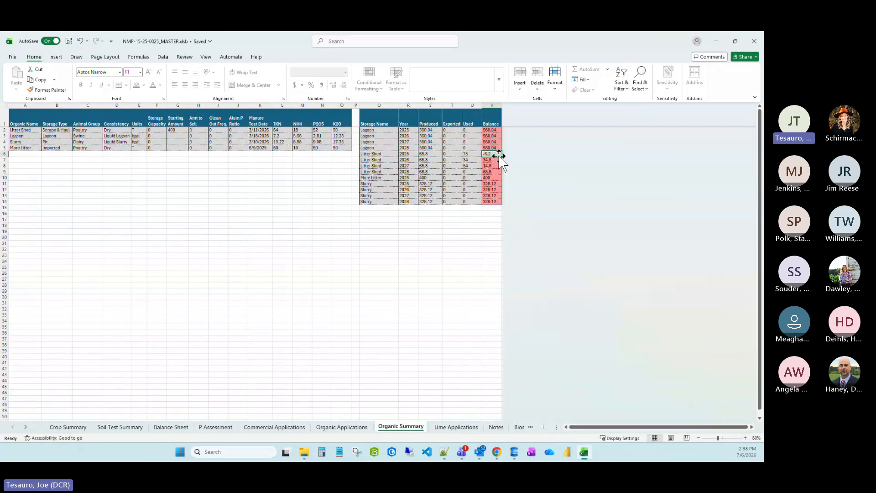
left_click(501, 177)
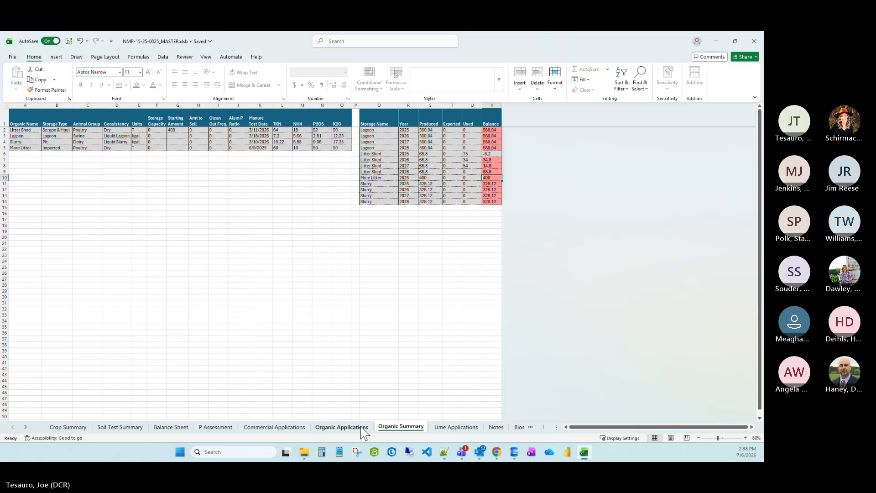
Compare the N-P-K Balance highlighting with the P Method column across the filtered corn rows in Organic Applications.
left_click(342, 427)
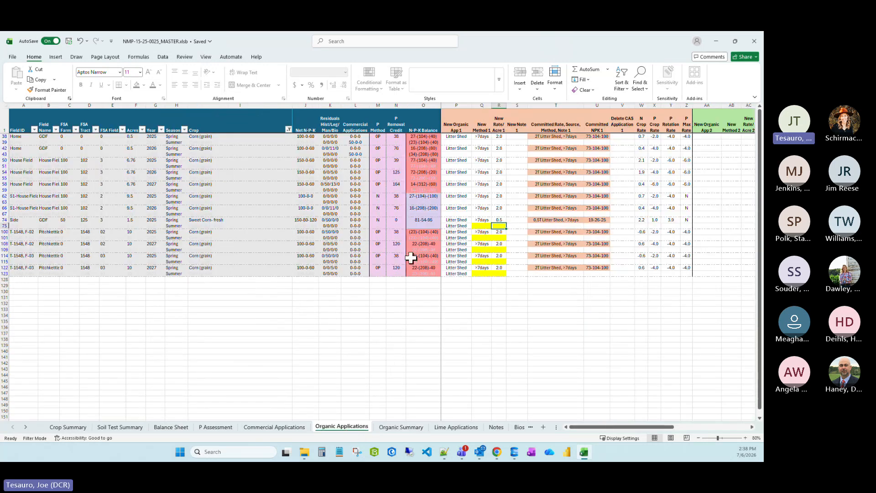
left_click_drag(429, 136, 430, 197)
left_click(426, 154)
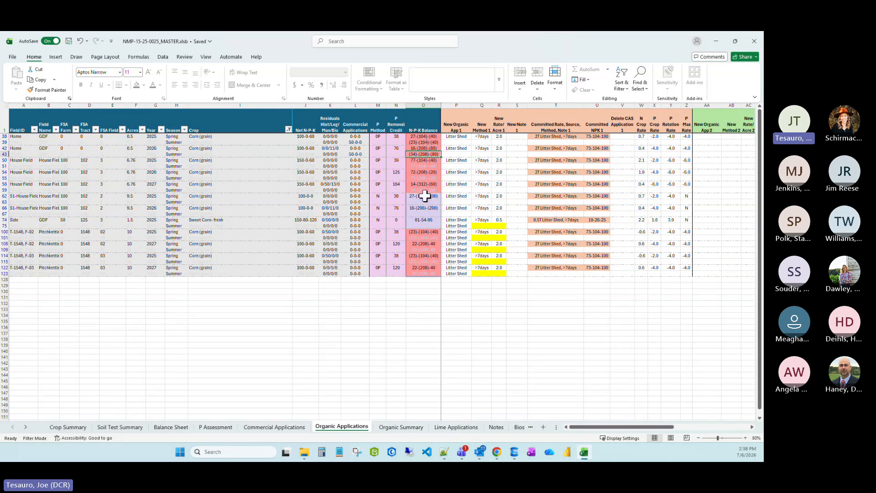
left_click_drag(423, 196, 425, 224)
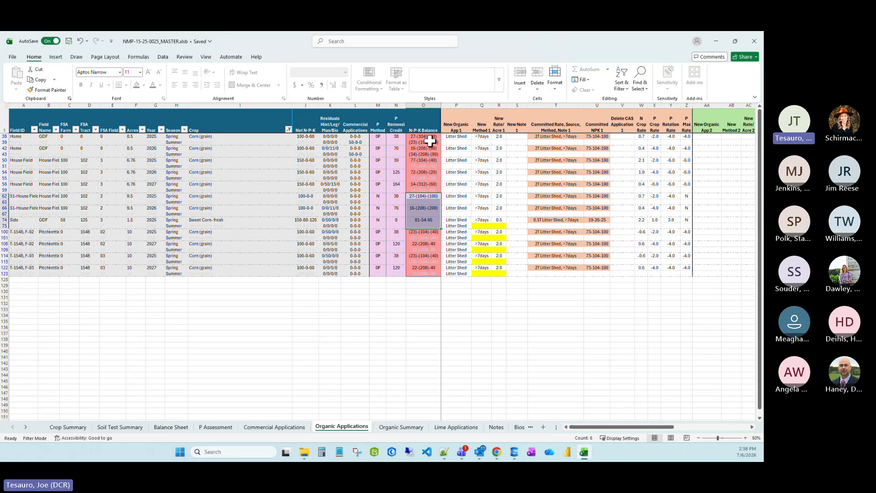
left_click_drag(425, 149, 439, 181)
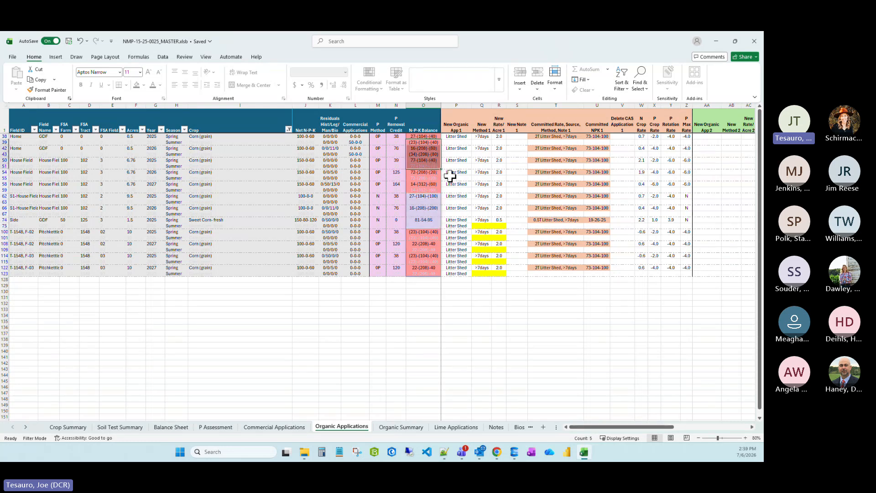
left_click(426, 148)
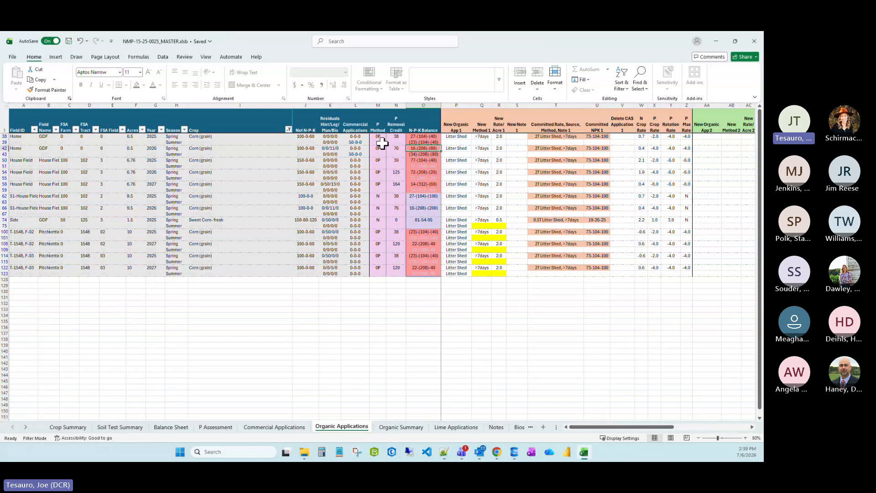
left_click(381, 137)
key("ctrl+shift+Down")
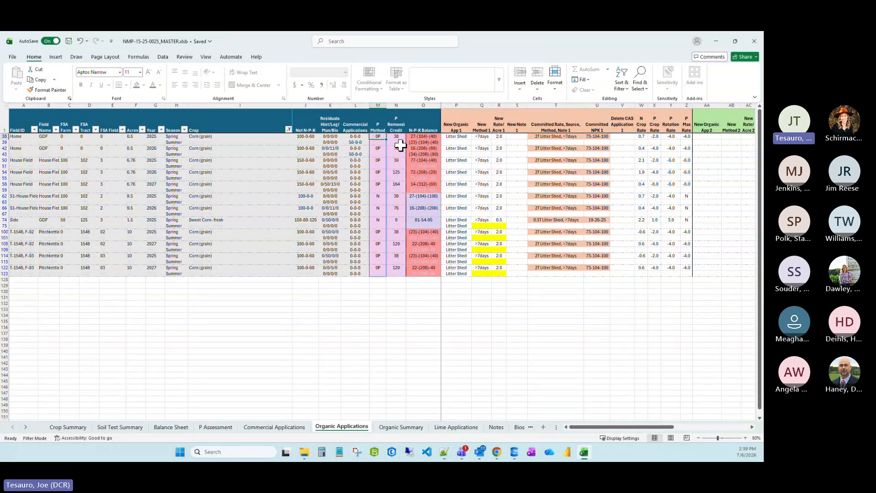
left_click(424, 137)
key("ctrl+shift+Down")
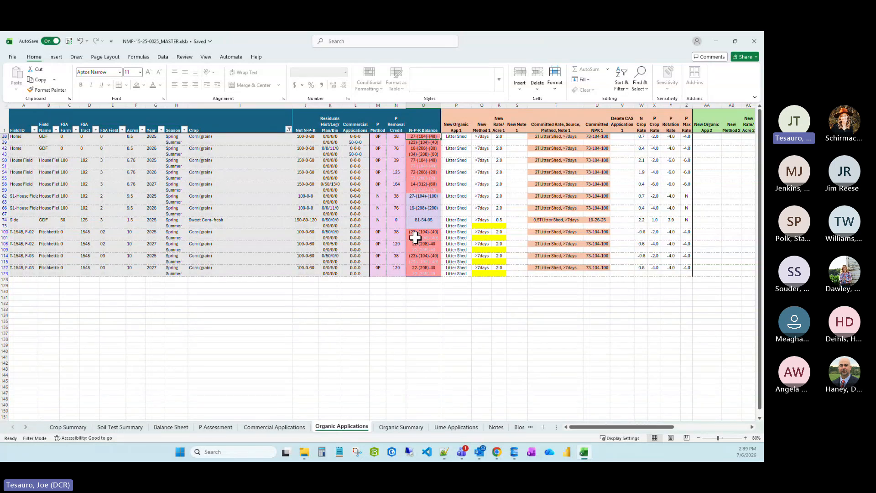
Review the N-P-K Balance highlighting against the P Method column for all fields in the Balance Sheet.
left_click(171, 428)
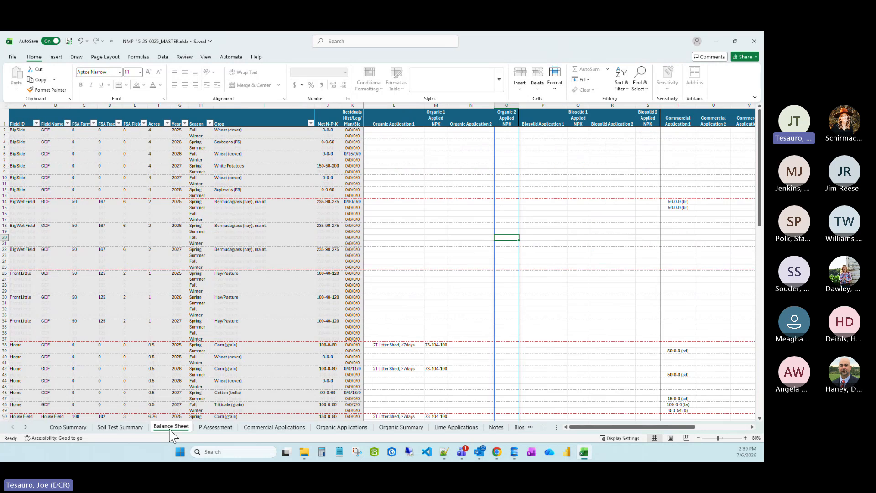
left_click_drag(664, 428, 664, 428)
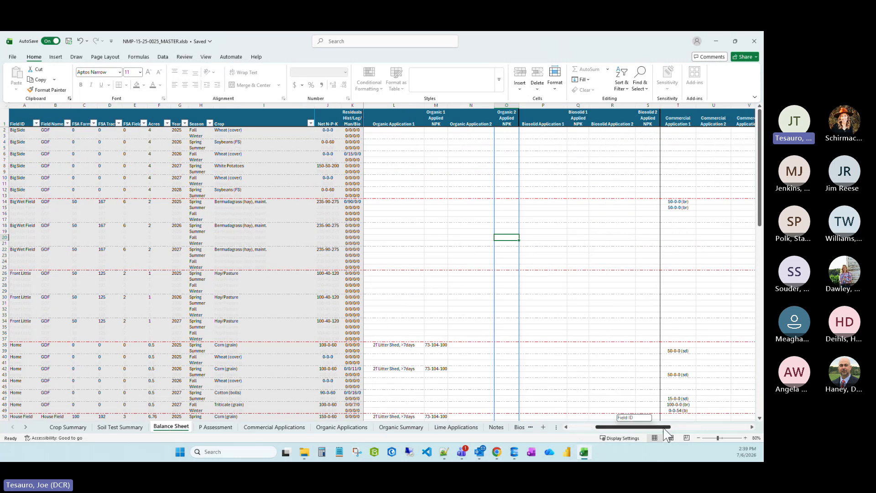
left_click(752, 427)
left_click(752, 427)
left_click(751, 427)
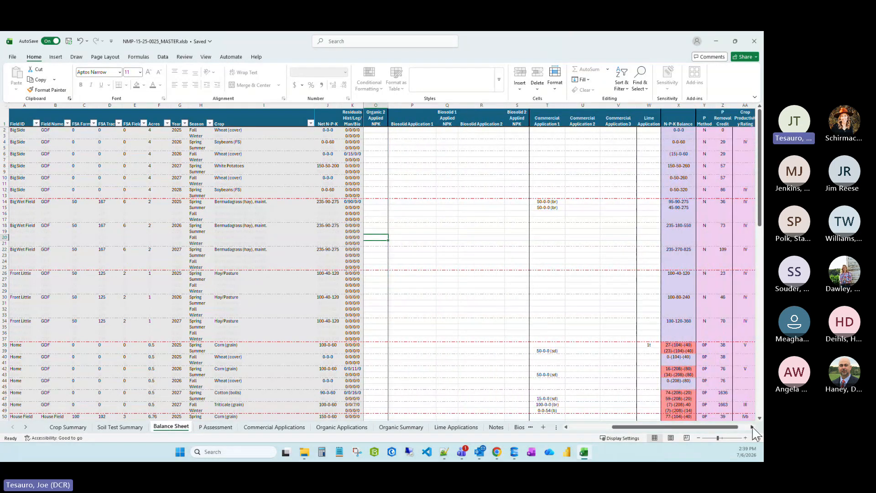
left_click(752, 427)
left_click(752, 427)
left_click(752, 427)
scroll(600, 237, "down", 4)
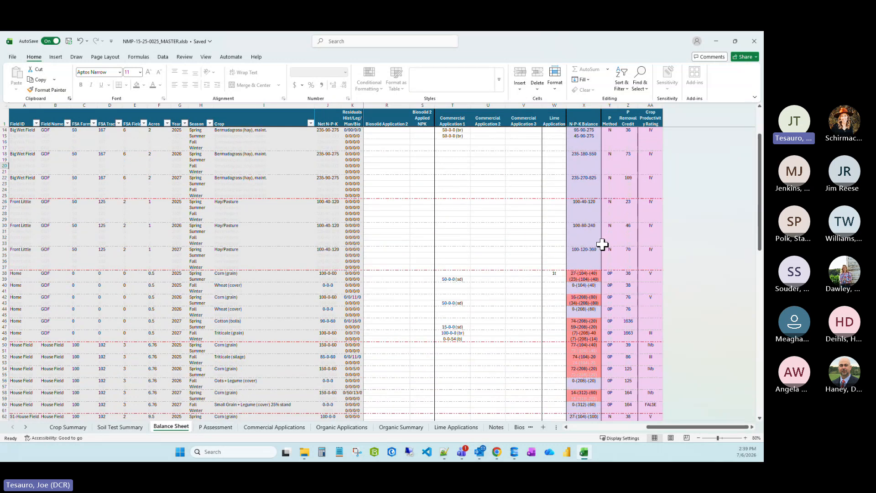
scroll(602, 246, "down", 4)
scroll(602, 279, "up", 8)
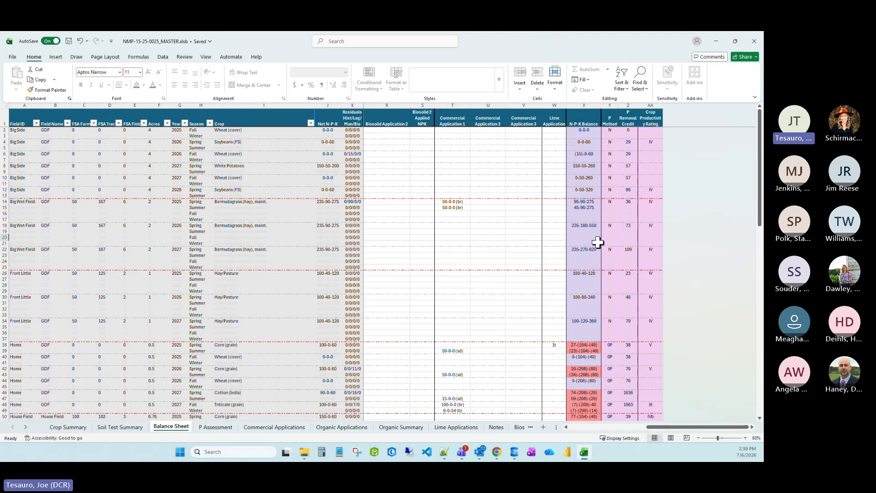
scroll(595, 248, "down", 1)
scroll(595, 248, "down", 4)
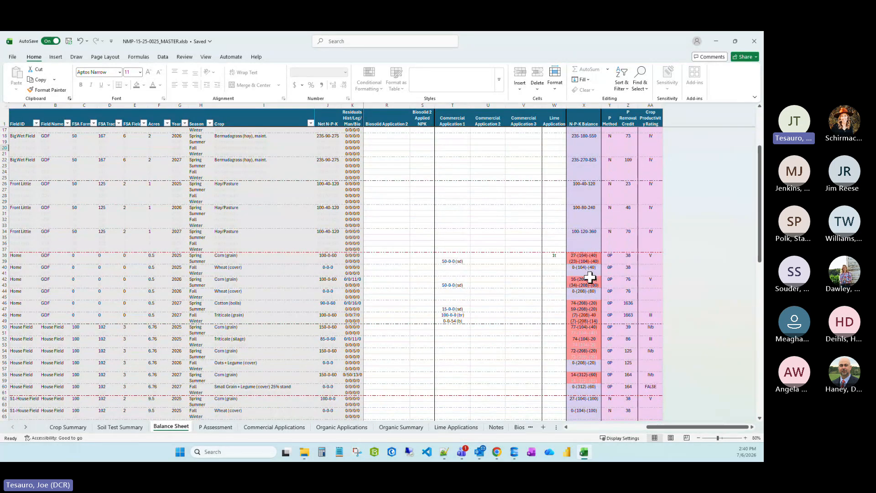
scroll(590, 277, "down", 4)
scroll(590, 277, "down", 11)
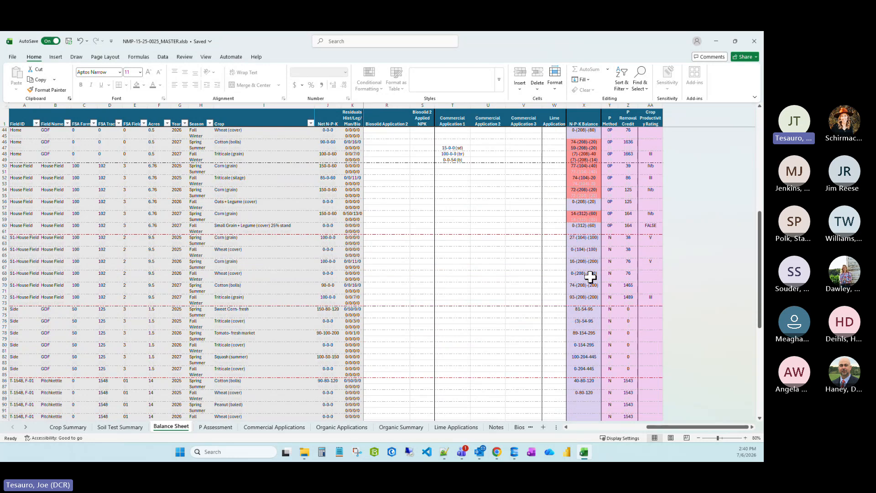
scroll(590, 275, "down", 3)
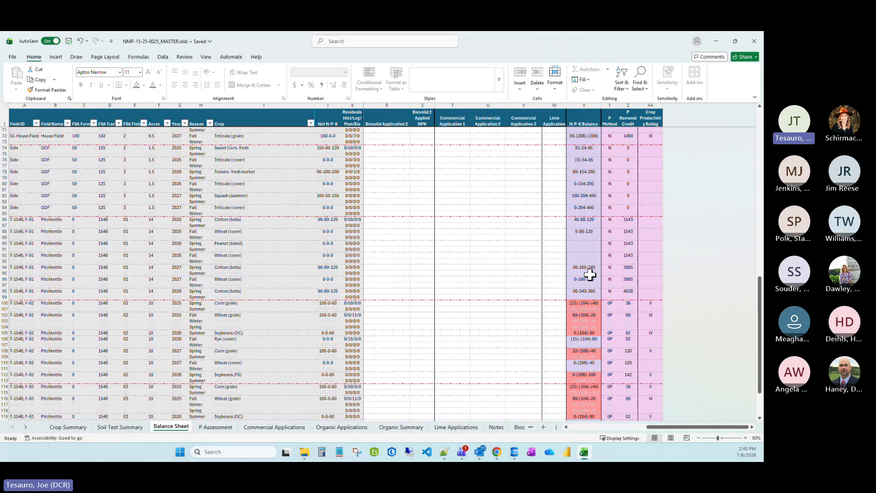
left_click(582, 303)
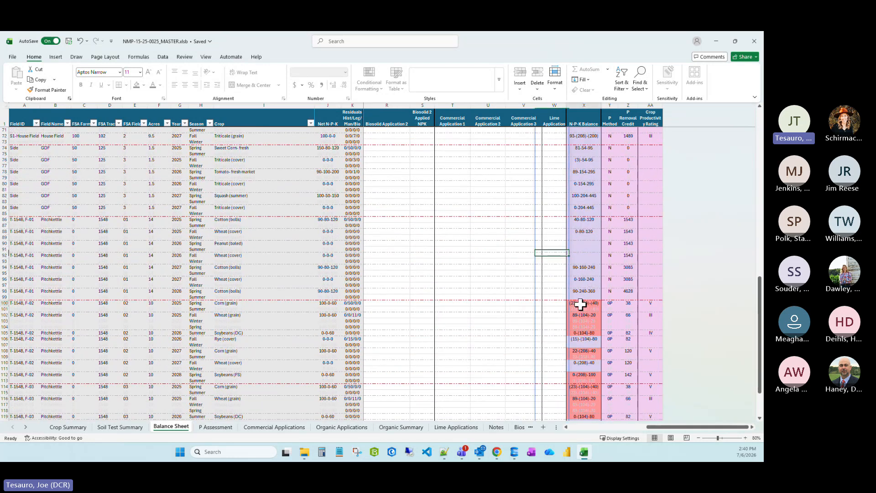
Check the organic application columns for the lower fields and the Home field's 2025 corn N-P-K balance in the Balance Sheet.
left_click(568, 427)
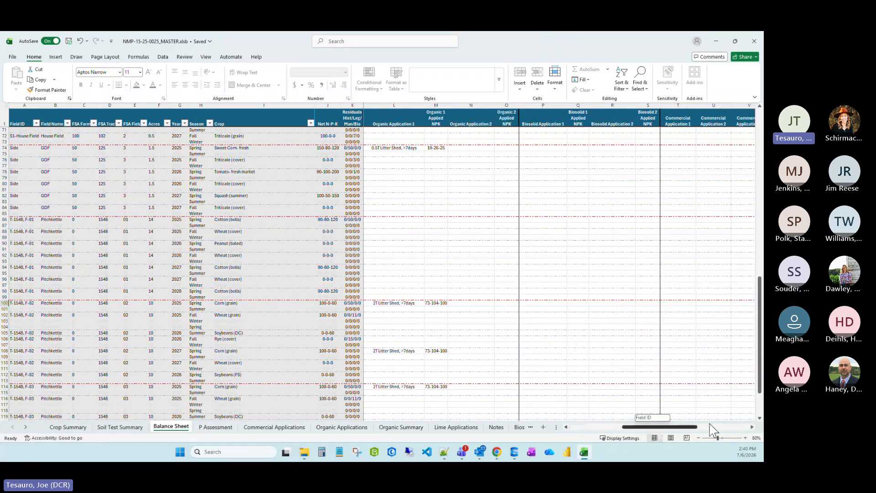
left_click(752, 427)
left_click(751, 427)
scroll(673, 299, "up", 20)
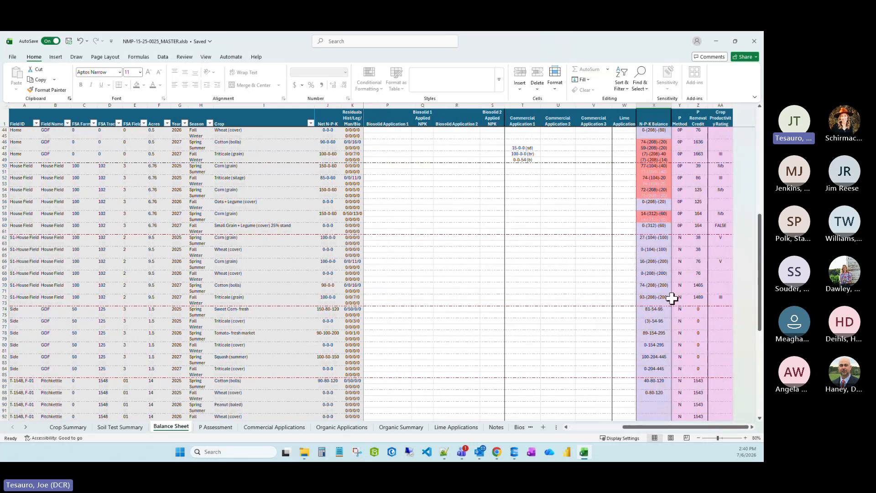
scroll(673, 299, "down", 3)
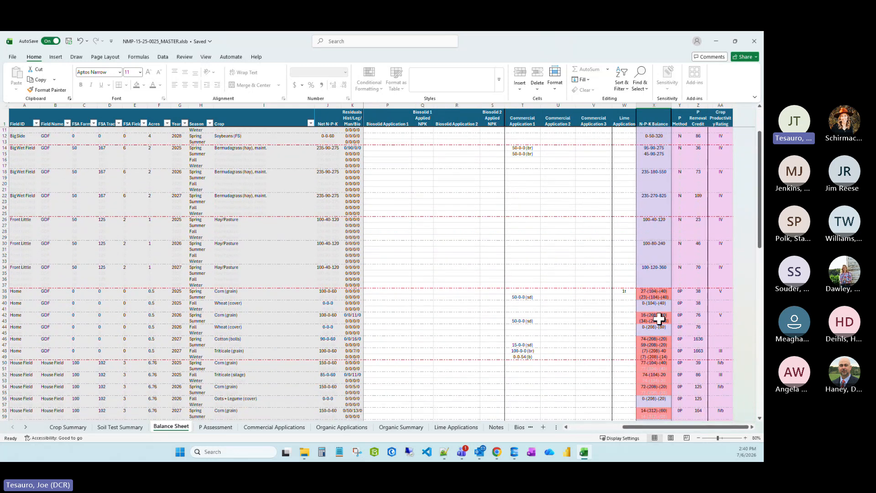
left_click(654, 291)
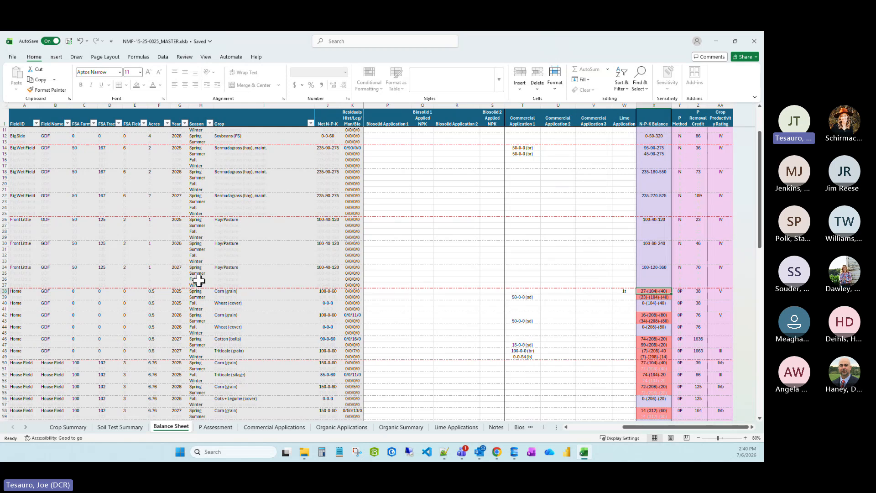
Examine the P Rating, CAS P Method and CAS P Assessment columns for all fields in the P Assessment sheet.
left_click(218, 428)
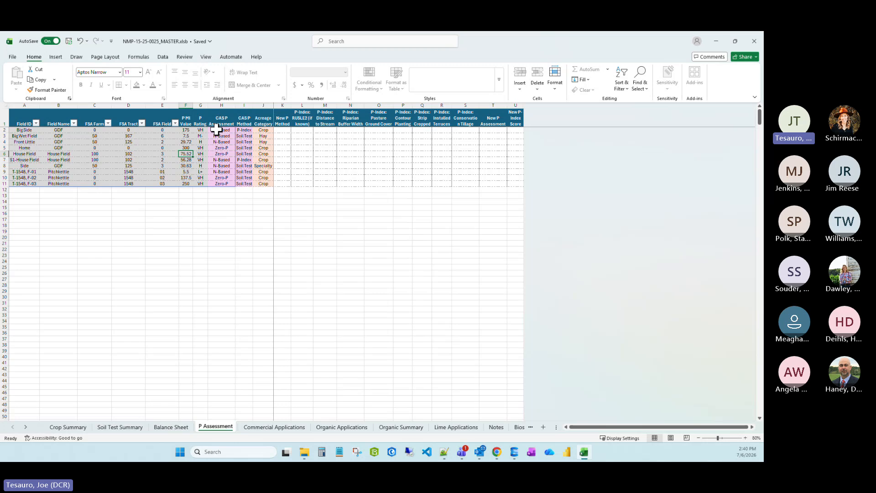
left_click(243, 129)
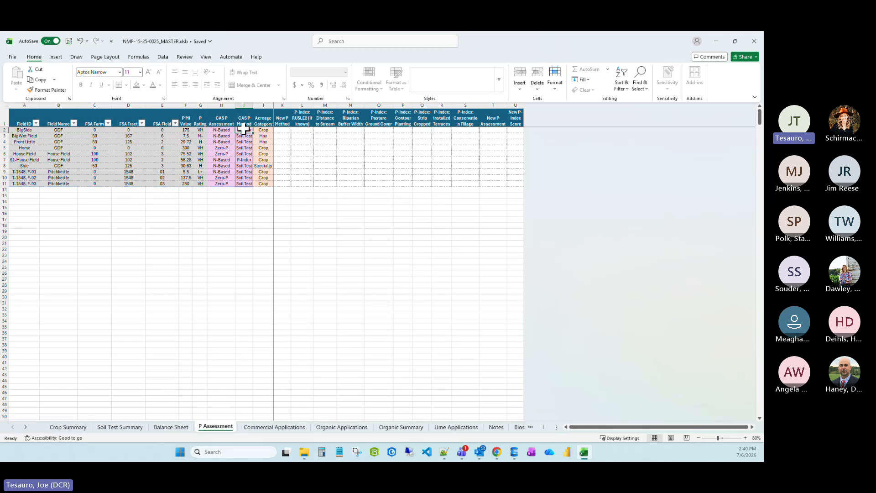
left_click_drag(243, 129, 248, 182)
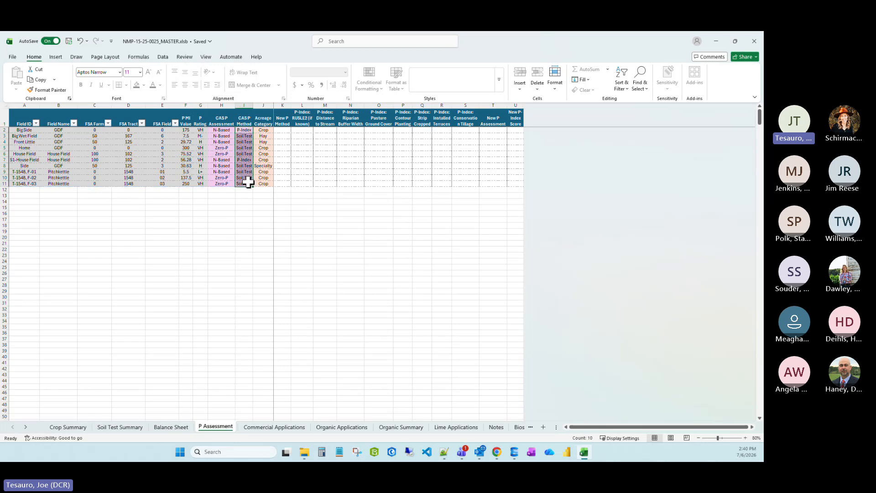
left_click(248, 203)
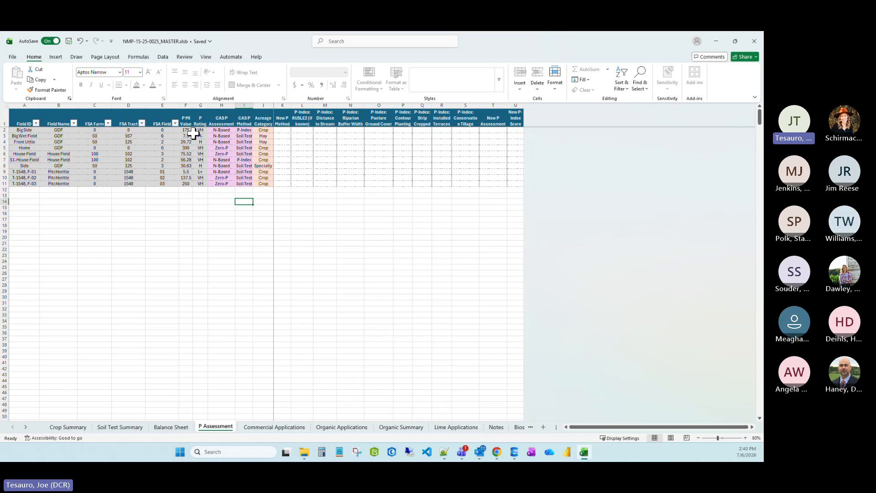
left_click_drag(200, 130, 204, 184)
left_click_drag(243, 131, 244, 183)
left_click_drag(221, 131, 217, 183)
left_click(221, 208)
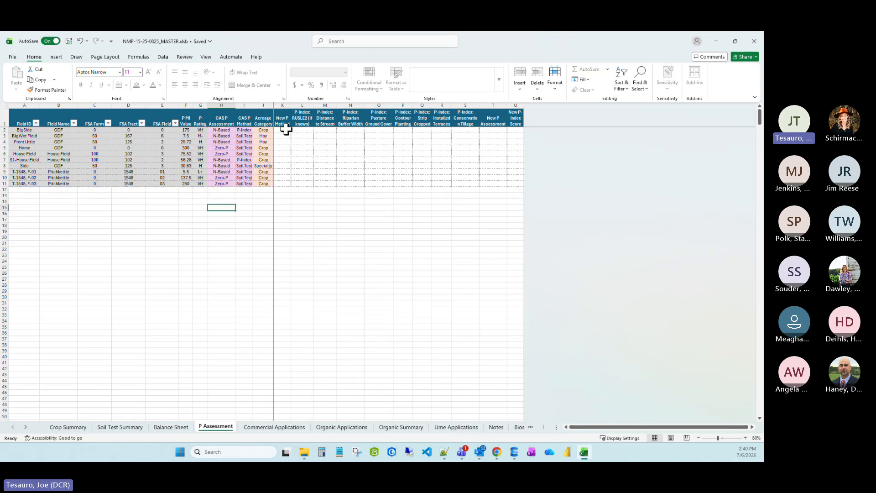
Set New P Method to PET for Big Side and Big Wet Field, and fill PET down through T-1548, F-03.
left_click(285, 130)
left_click(294, 131)
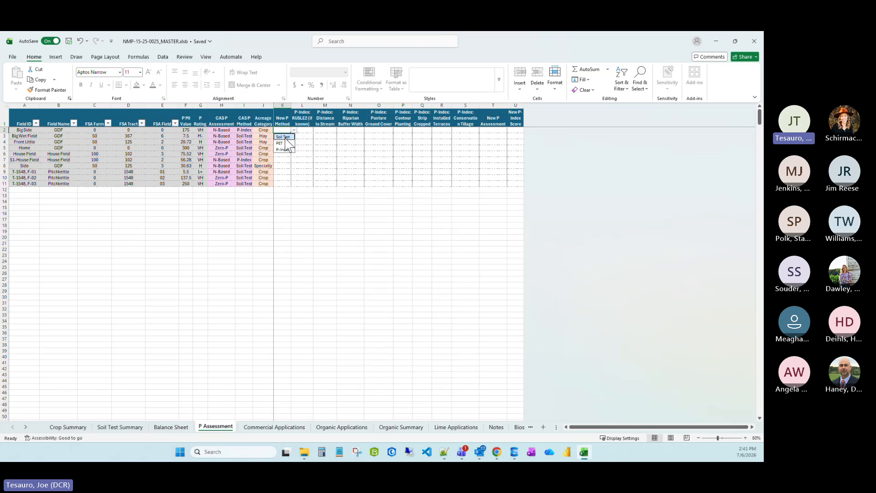
left_click(284, 142)
key("Escape")
left_click(287, 137)
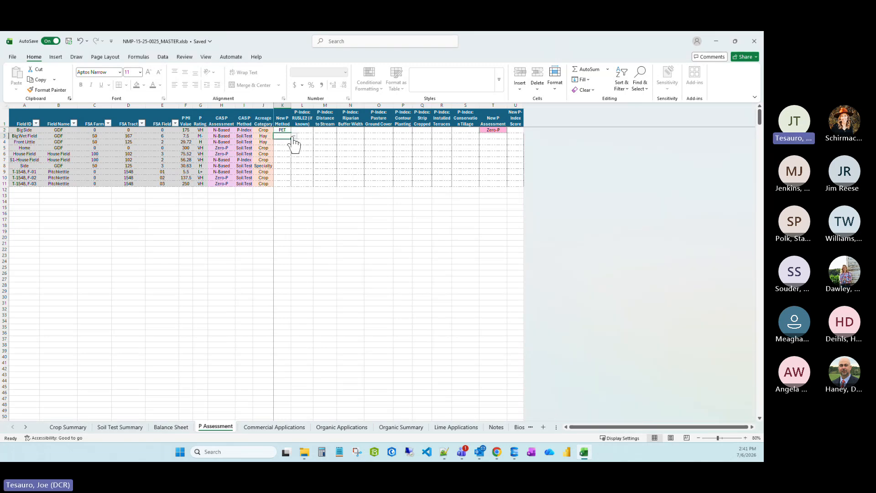
left_click(293, 136)
left_click(282, 147)
left_click(287, 131)
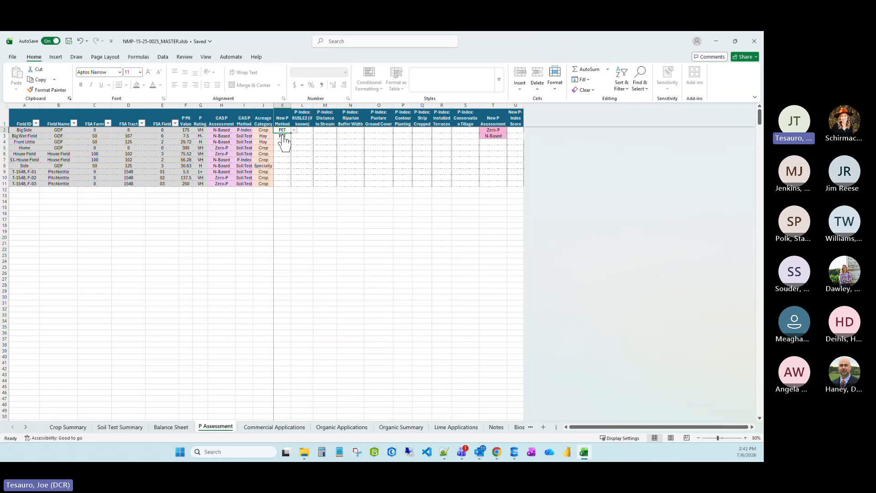
left_click_drag(283, 133, 289, 186)
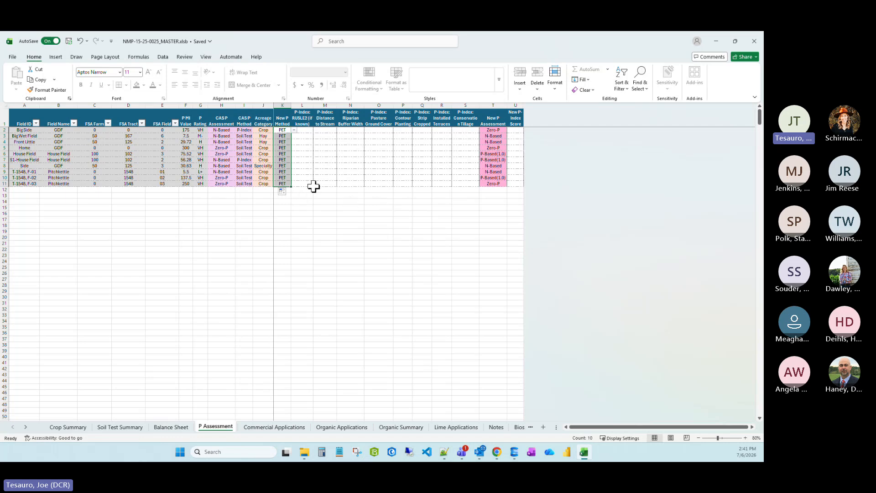
Compare the New P Assessment results with the CAS P Assessment, focusing on the Big Side row.
left_click_drag(492, 130, 494, 184)
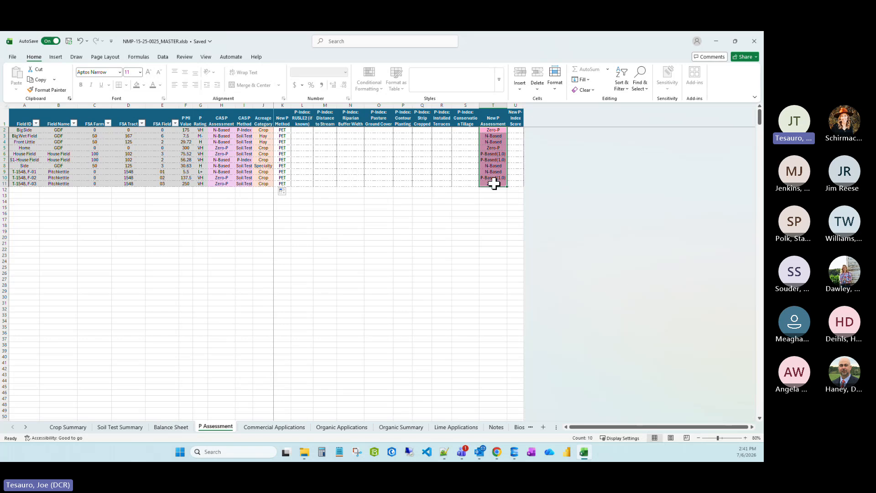
left_click(485, 219)
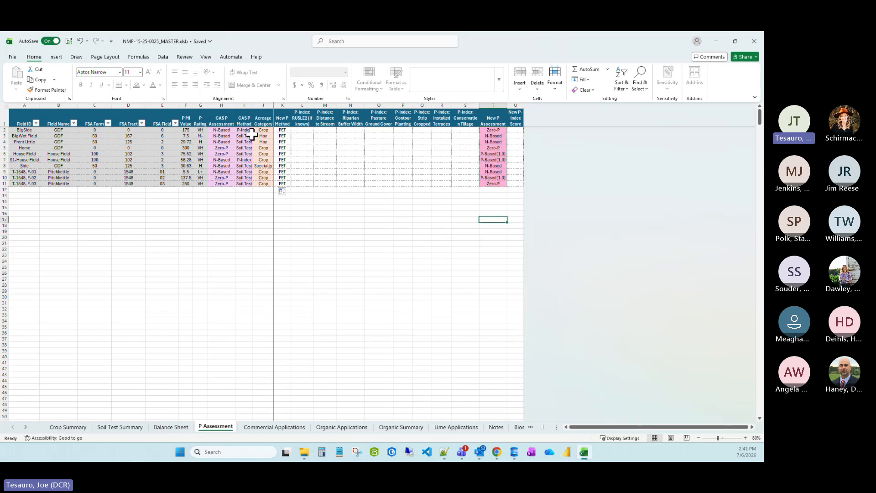
left_click(226, 130)
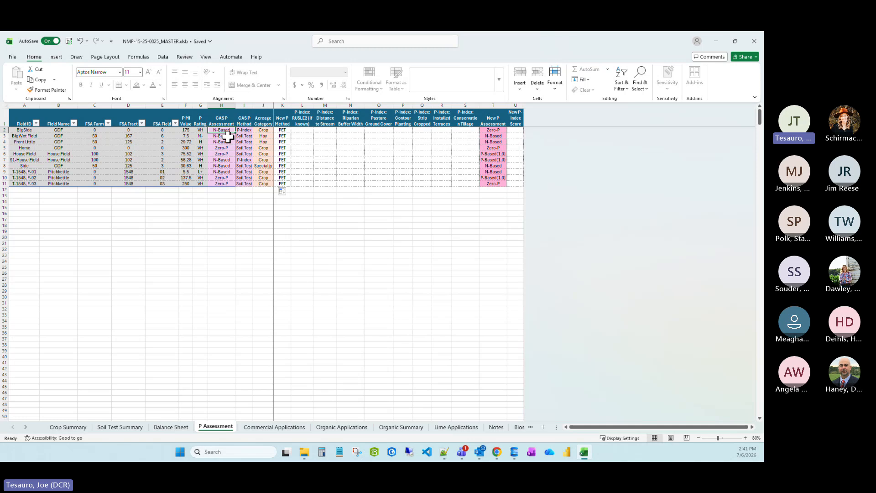
left_click(500, 132)
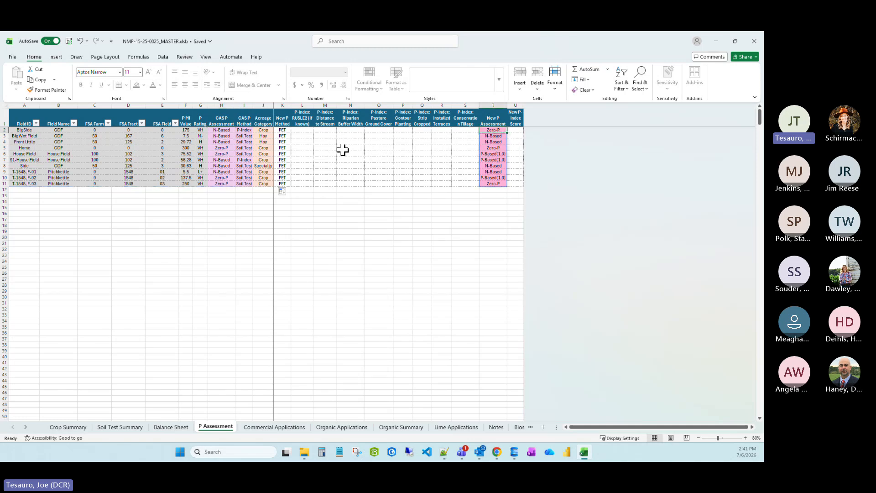
Clear Big Side's New P Method, check its CAS P method and assessment, and set New P Method to P-Index.
left_click(287, 130)
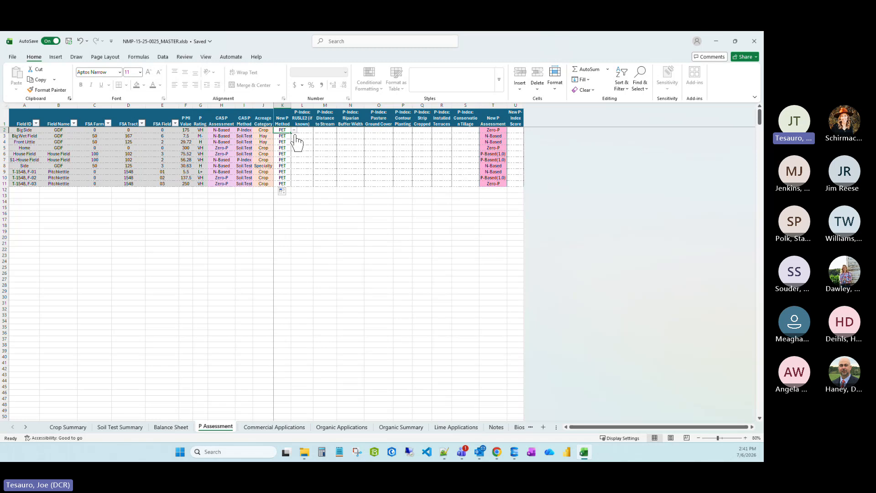
key("Delete")
left_click_drag(242, 131, 227, 131)
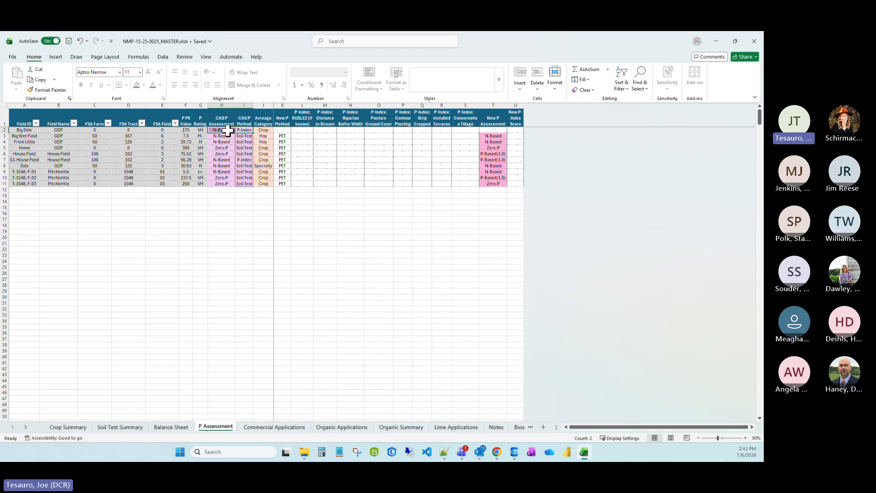
left_click(280, 130)
left_click(294, 130)
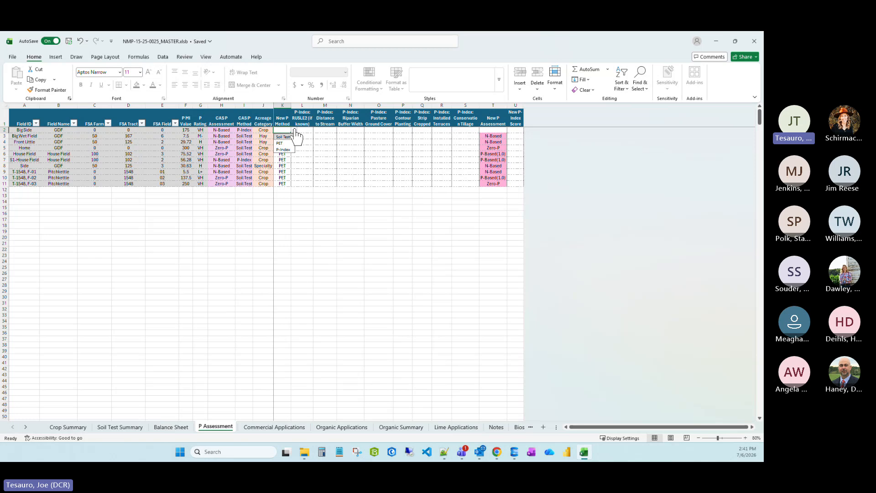
left_click(284, 150)
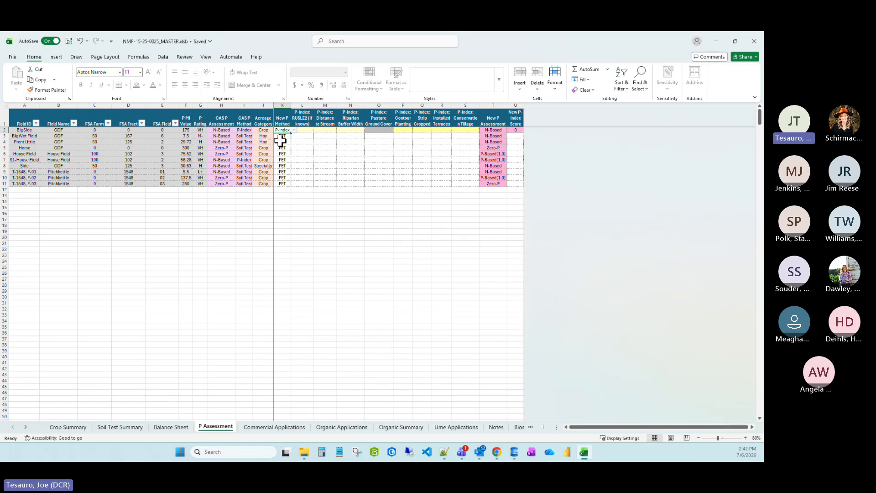
Enter Big Side's P-Index inputs: RUSLE2 2.5, Distance to Stream 100 and Riparian Buffer Width 0.
left_click(302, 131)
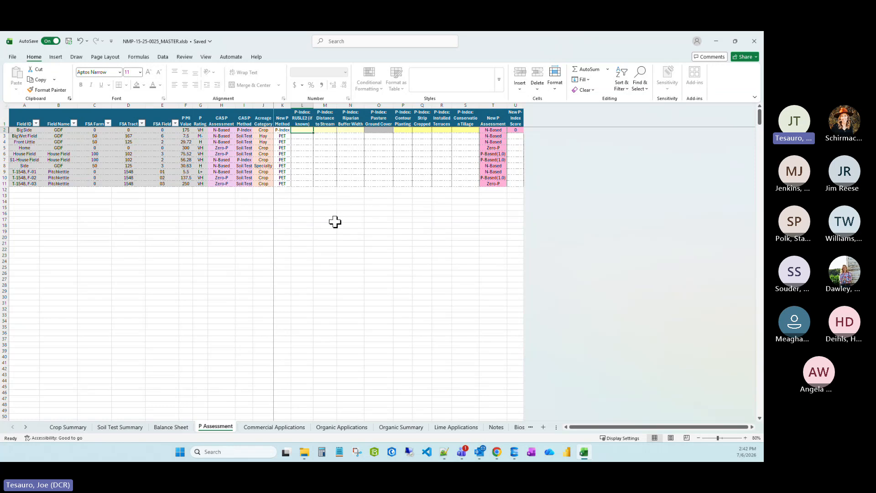
type("2.5")
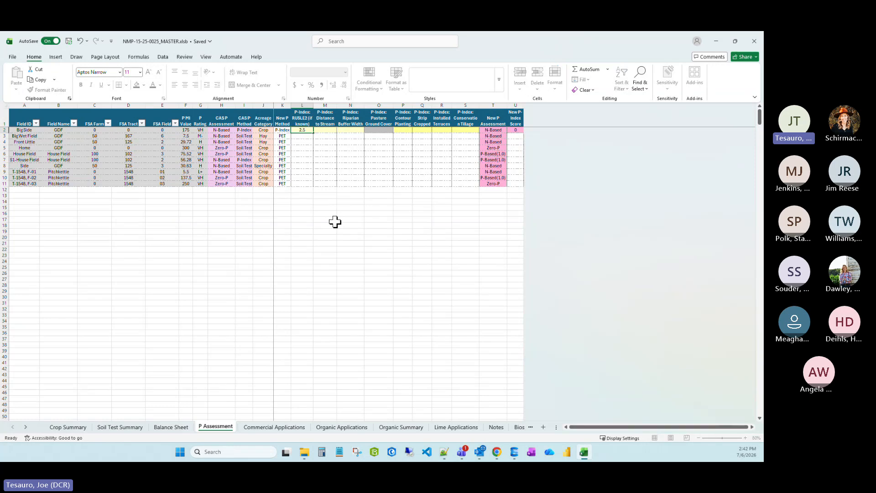
key("Tab")
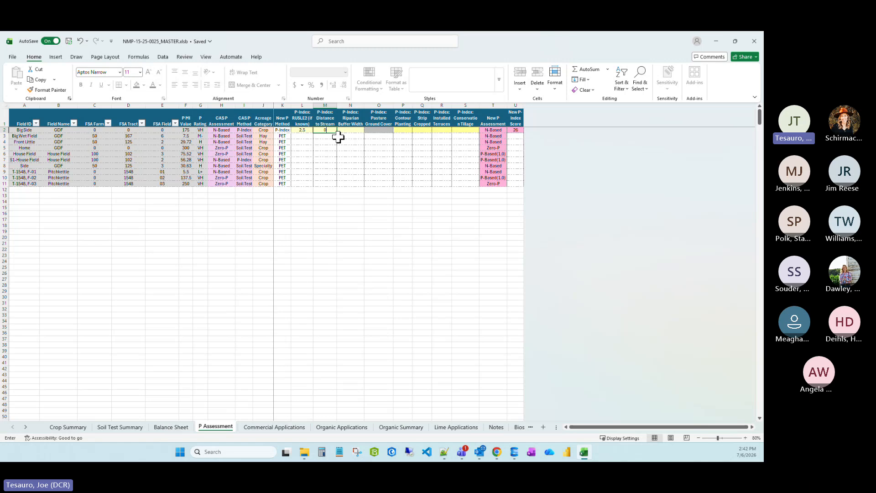
left_click(341, 132)
type("0")
left_click(328, 132)
type("100")
key("Return")
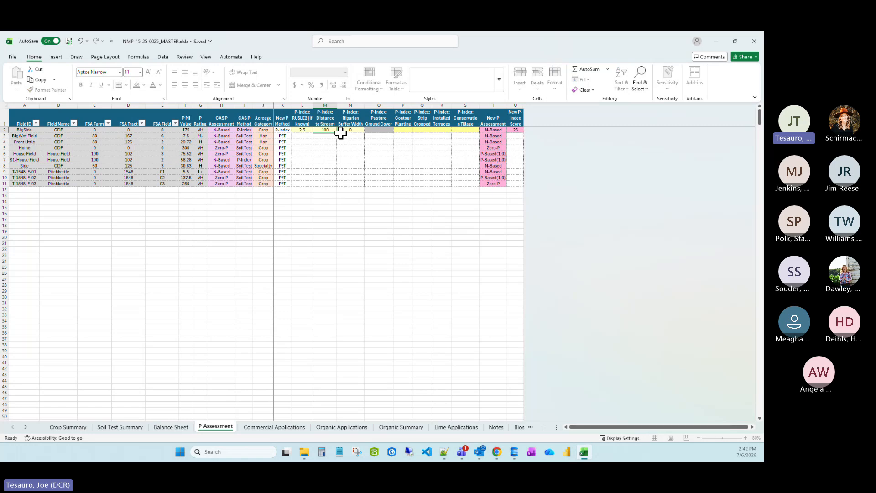
key("Up")
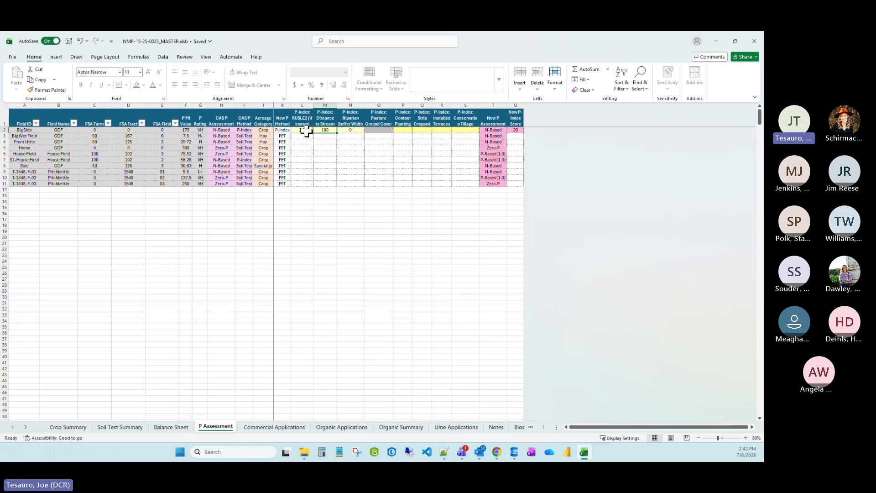
Set Big Wet Field's New P Method to P-Index and select its Distance to Stream cell.
left_click(286, 136)
left_click(295, 136)
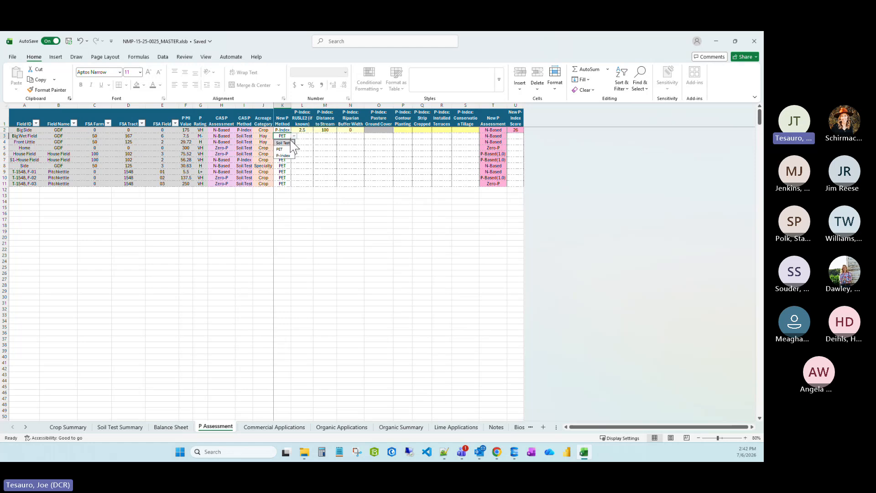
left_click(282, 155)
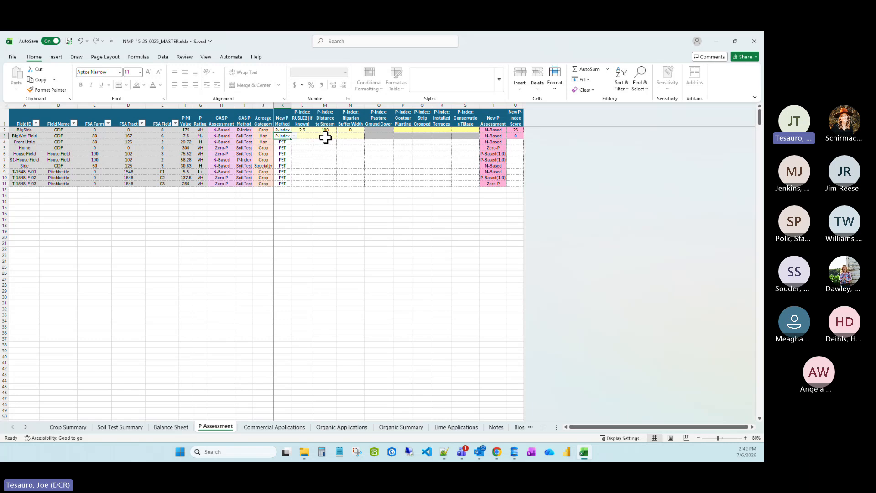
left_click(324, 137)
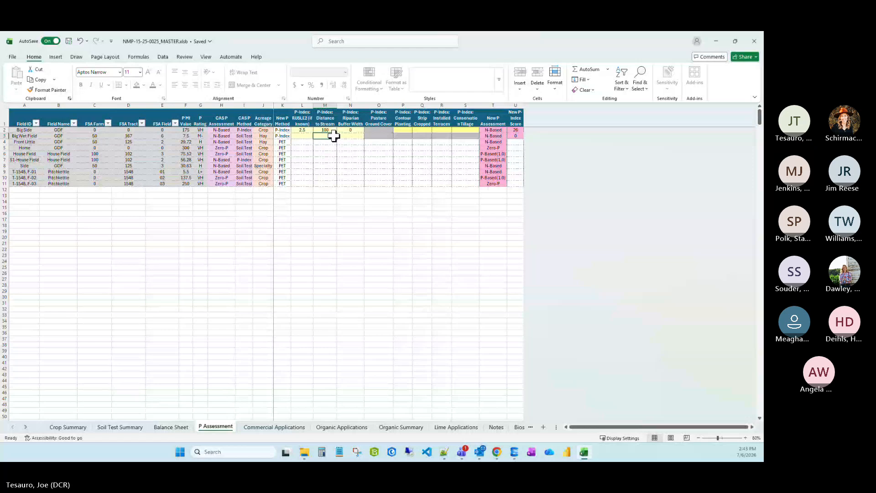
Review Big Side's P-Index practice fields, and set Contour Planting and Strip Cropped to Yes.
left_click(408, 131)
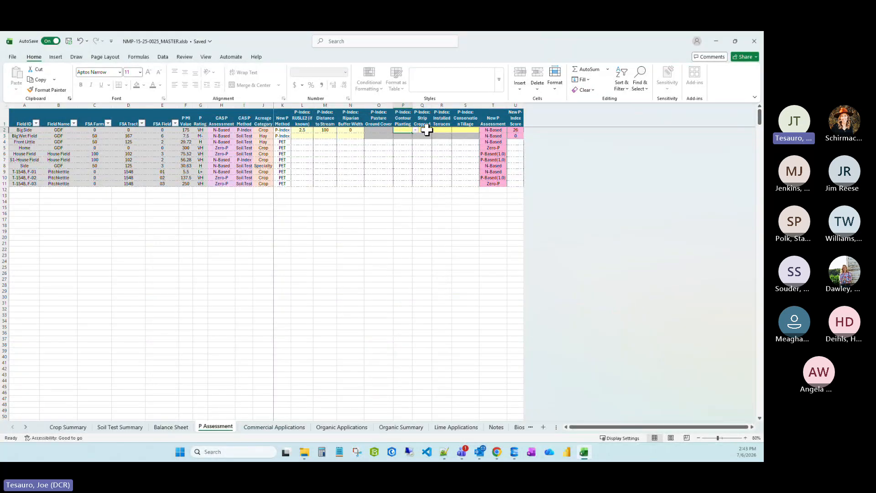
left_click(424, 131)
left_click(442, 130)
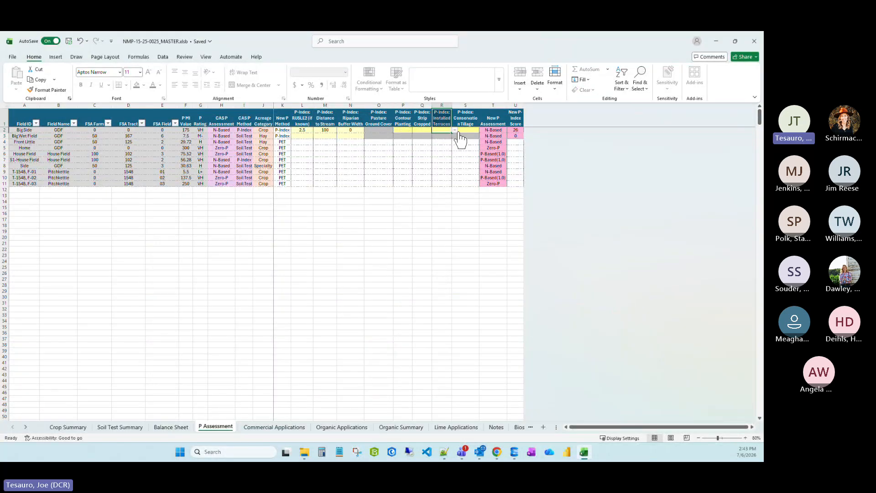
left_click(263, 131)
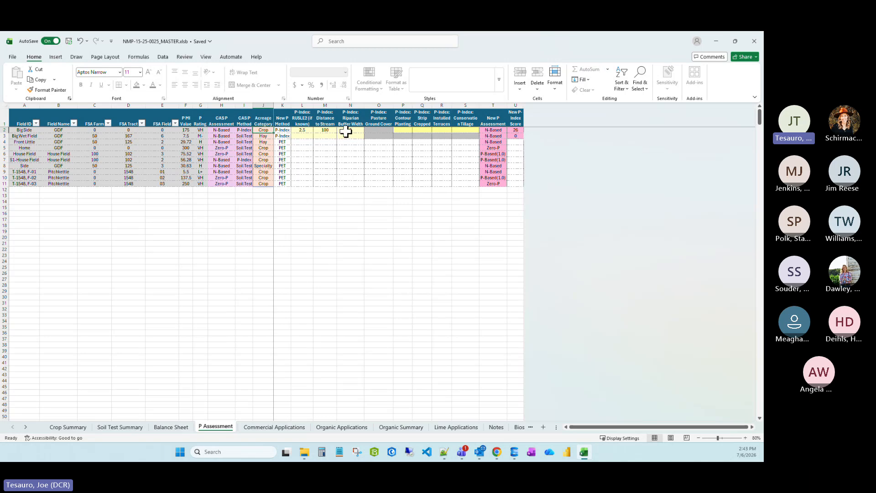
left_click(397, 129)
left_click(415, 130)
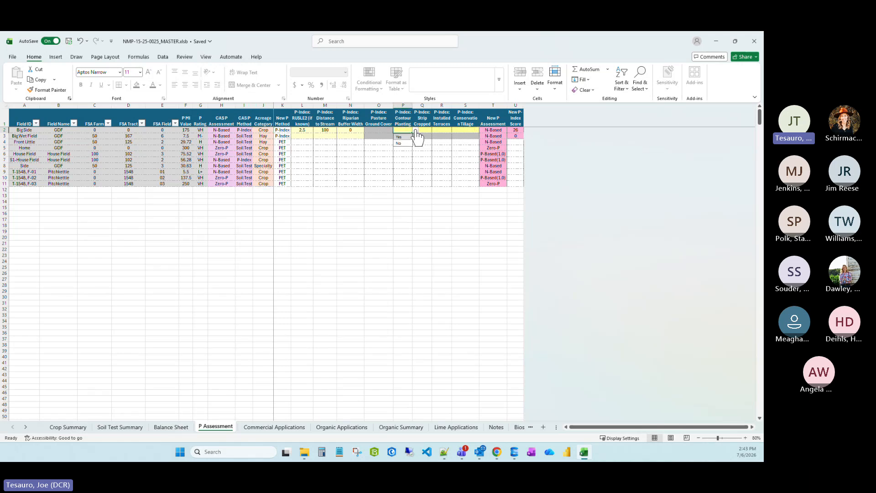
left_click(404, 136)
left_click(424, 129)
left_click(435, 130)
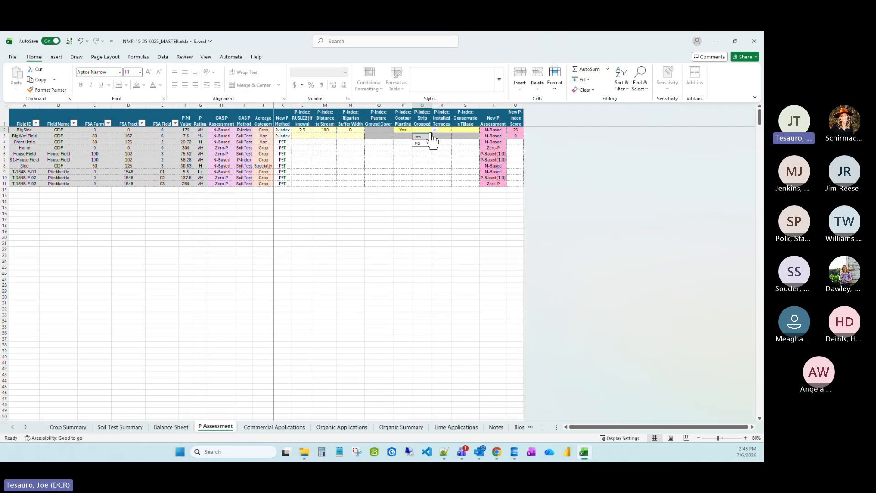
left_click(422, 135)
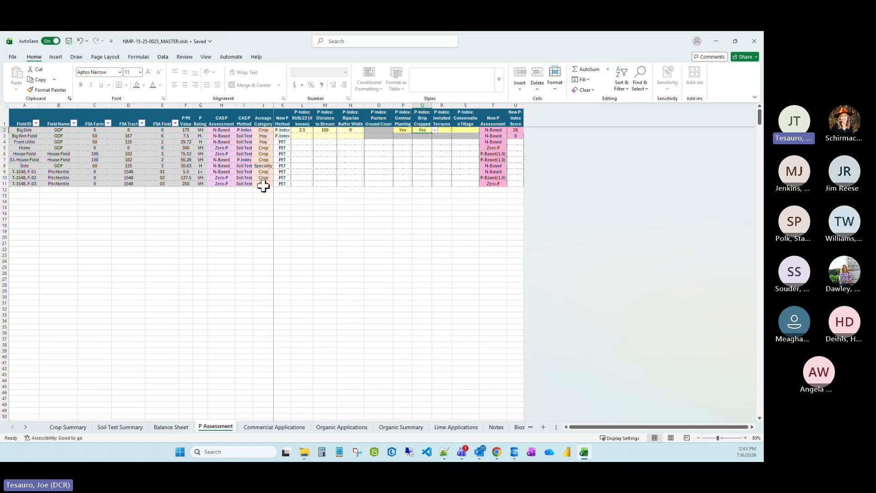
Set Front Little's New P Method to P-Index and check its Pasture Ground Cover and New P Assessment.
left_click(284, 142)
left_click(295, 142)
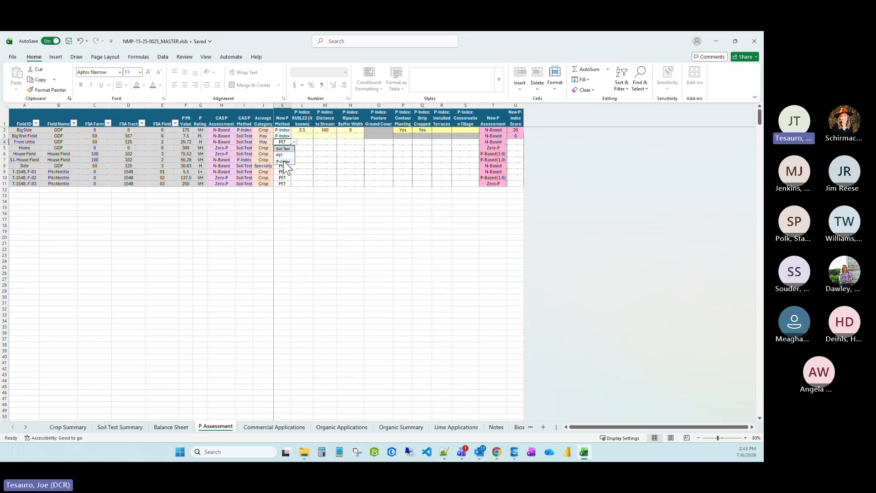
left_click(284, 161)
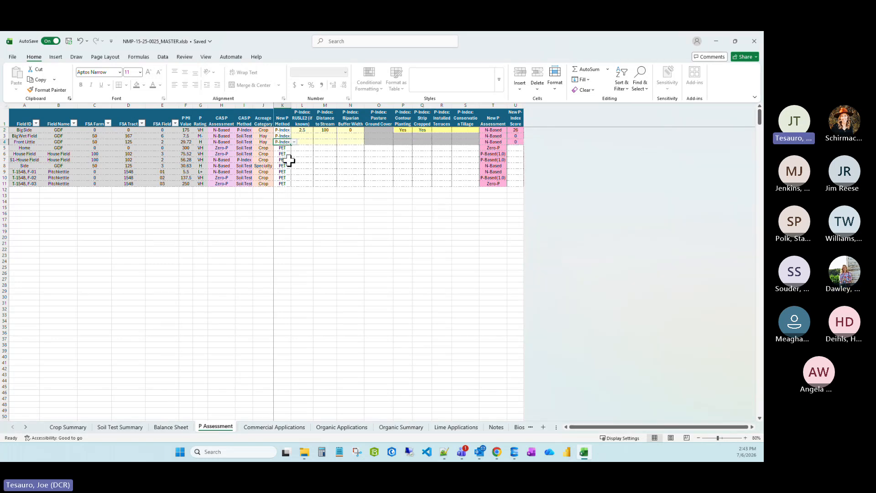
left_click(375, 120)
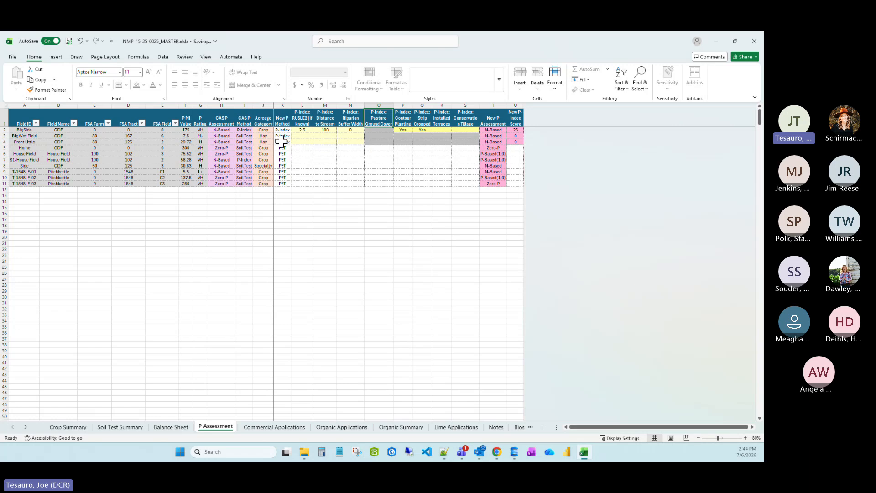
left_click(375, 142)
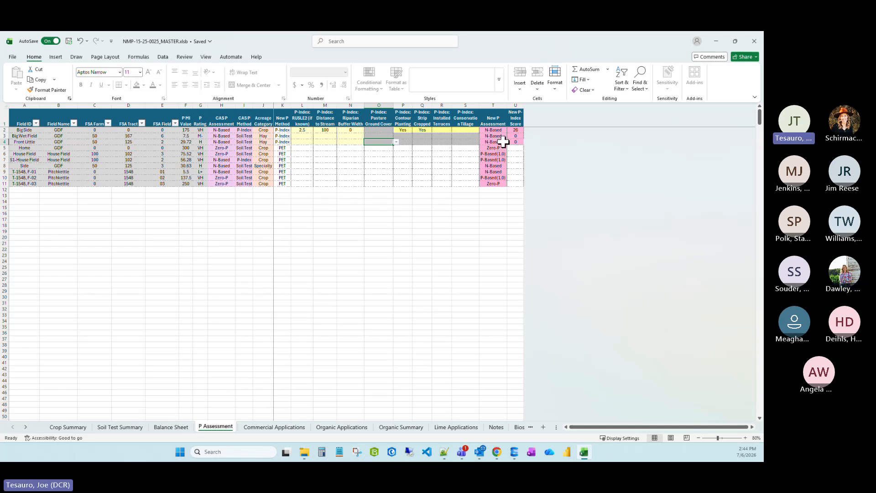
left_click(495, 141)
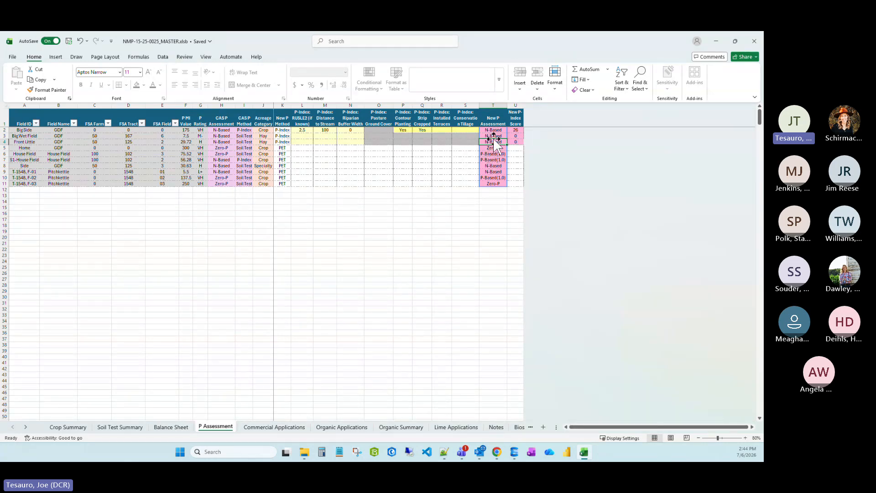
Fill P-Index down the New P Method column through T-1548, F-03, and review the New P-Index Scores.
left_click(285, 131)
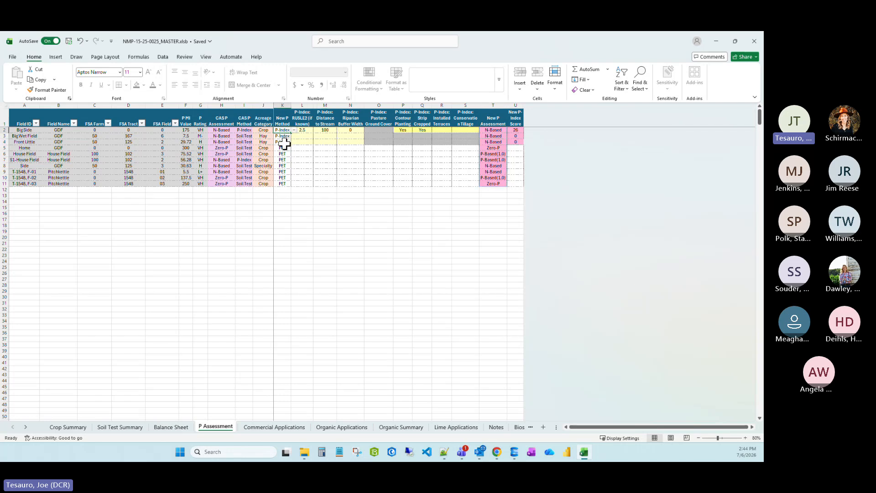
left_click(286, 142, "shift")
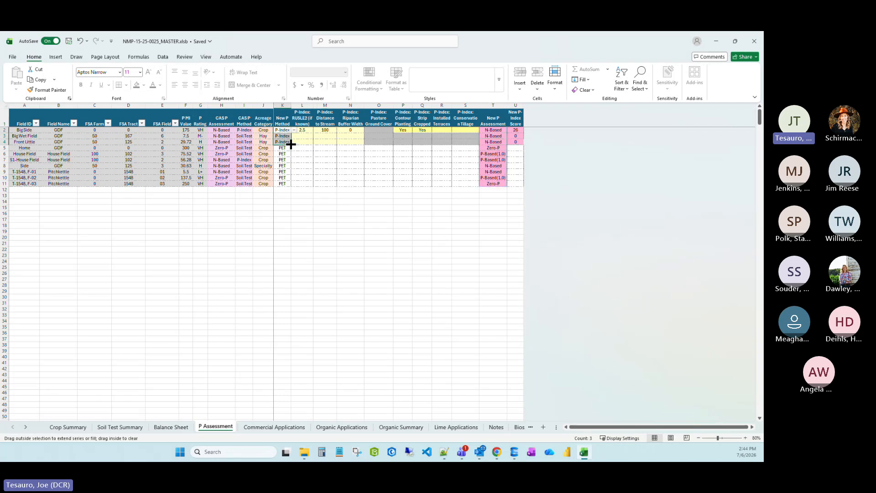
left_click_drag(290, 144, 292, 184)
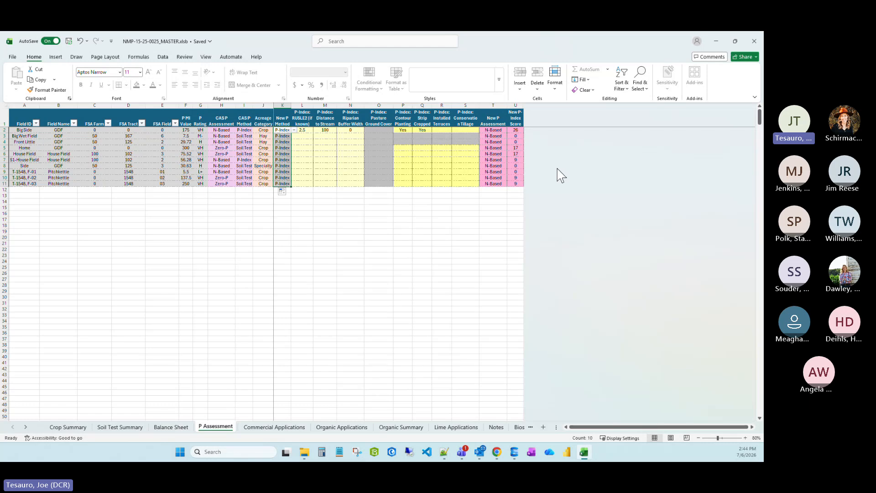
left_click_drag(514, 130, 514, 183)
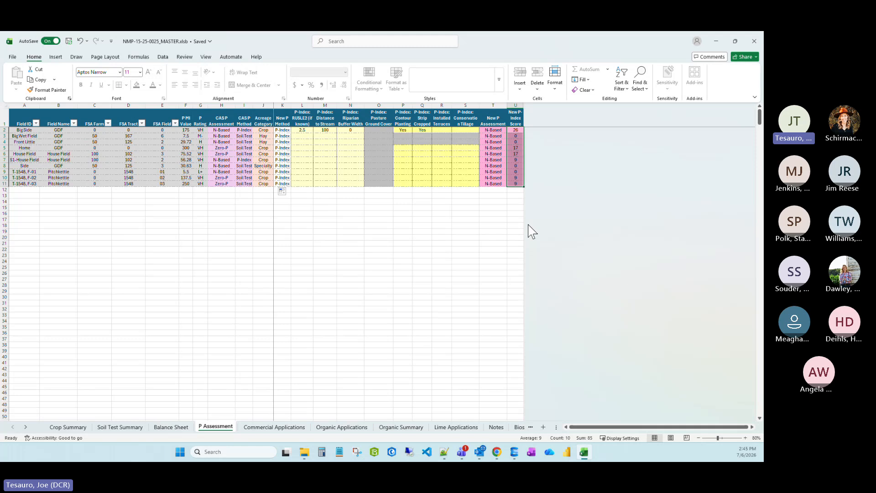
Clear Big Side's P-Index inputs: RUSLE2, Distance to Stream, Riparian Buffer Width, Contour Planting and Strip Cropped.
left_click(401, 130)
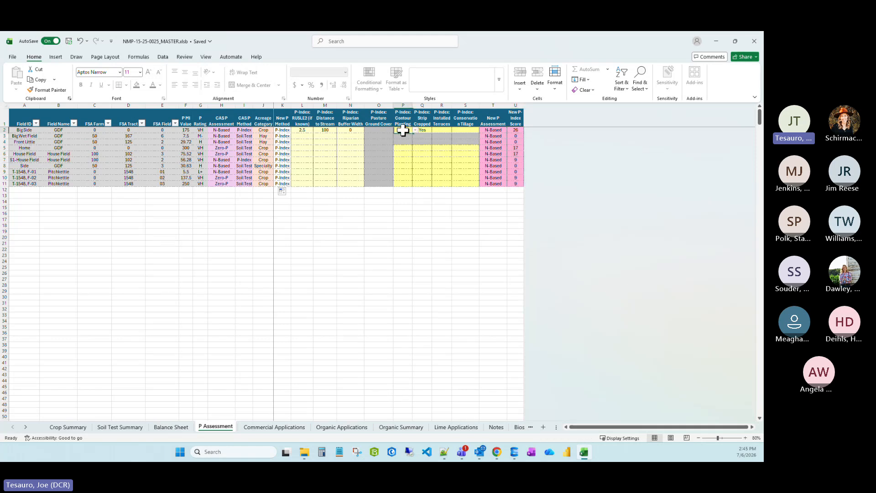
left_click(303, 130)
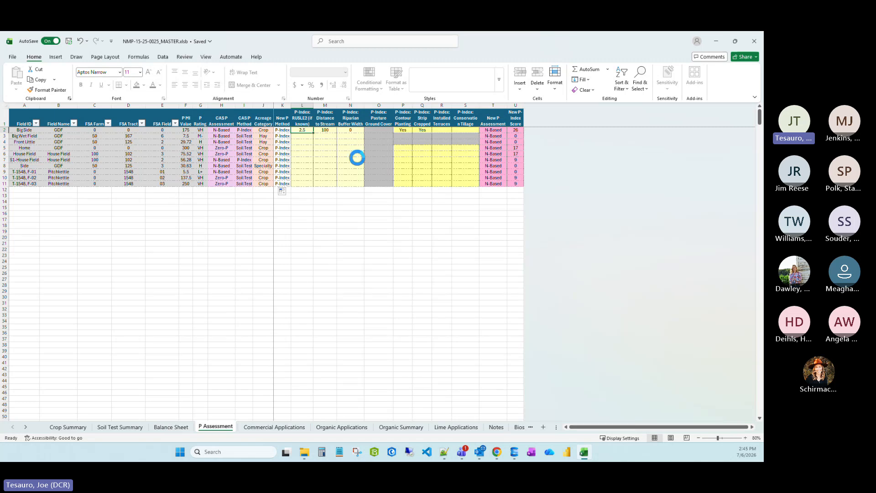
key("BackSpace")
key("Return")
key("Up")
key("Right")
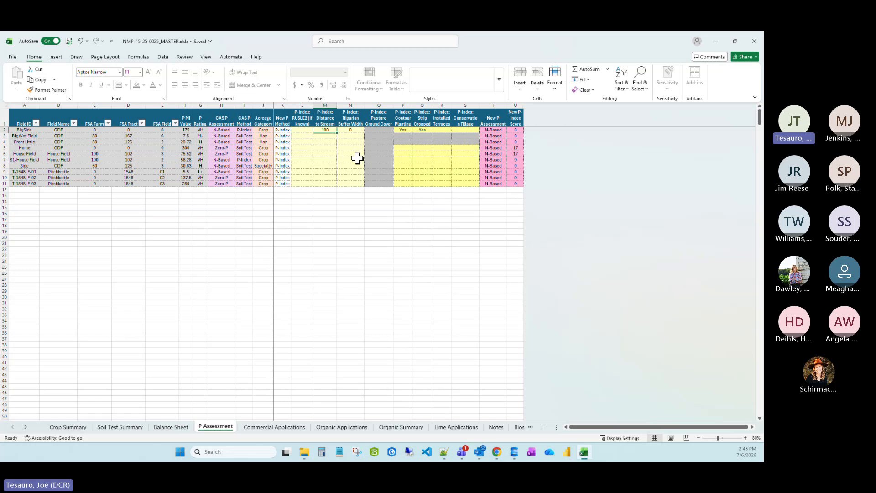
key("Delete")
key("Right")
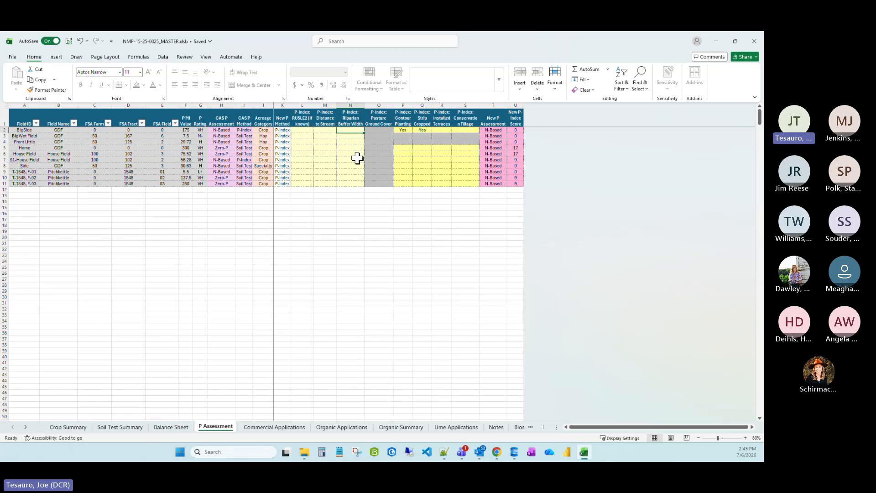
key("Right")
key("Right")
key("Delete")
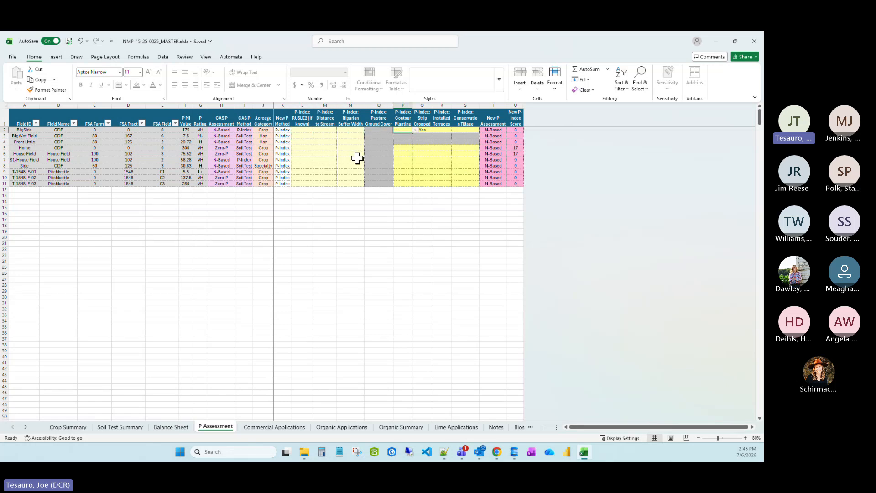
key("Right")
key("Delete")
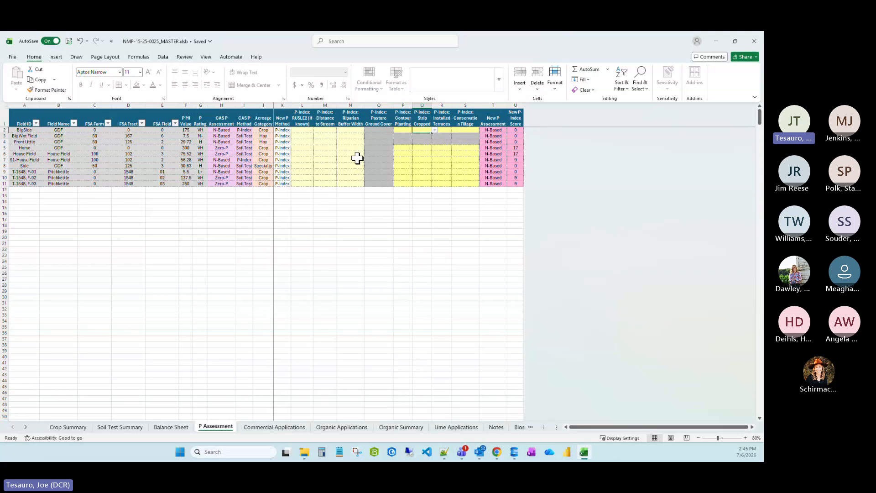
key("Down")
key("Down")
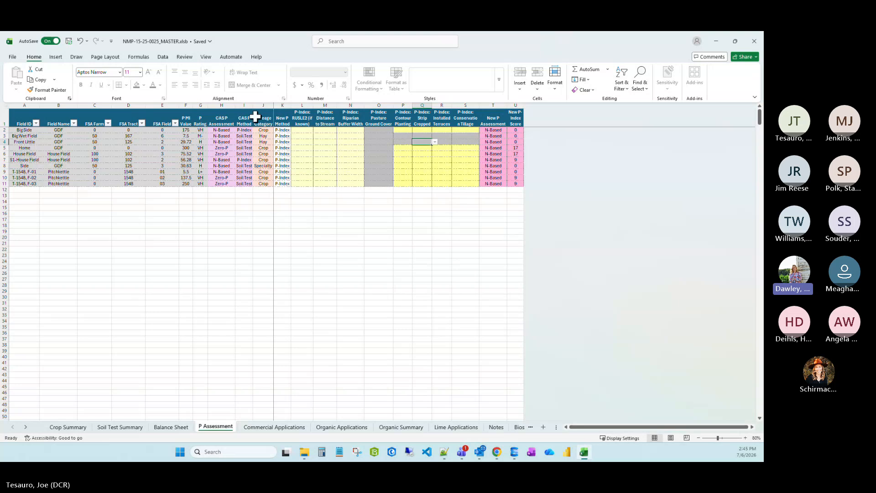
Clear the New P Method for every field from Big Side through T-1548, F-03.
left_click(303, 130)
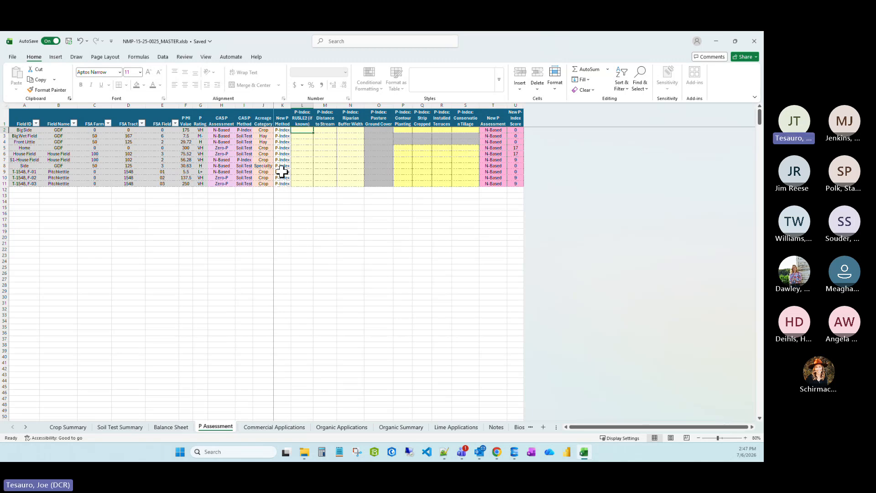
left_click(282, 131)
key("Delete")
key("Down")
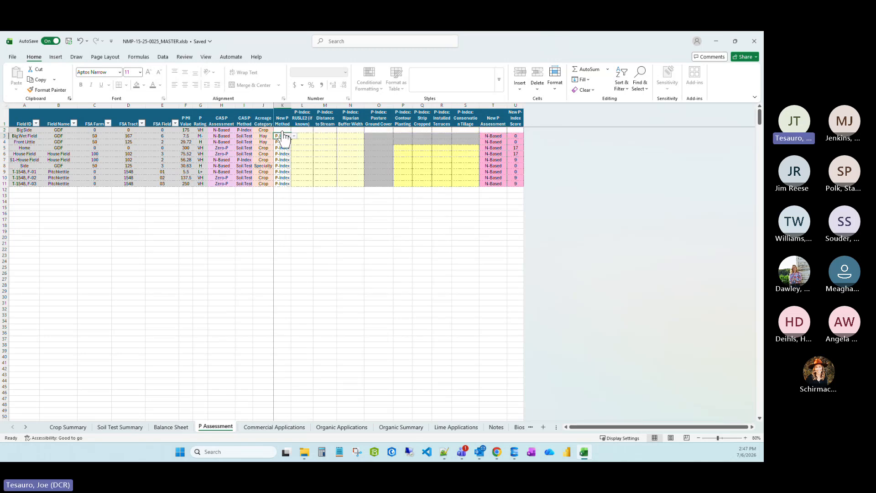
key("Delete")
key("Down")
key("Delete")
key("Down")
key("Delete")
key("Down")
key("Delete")
key("Down")
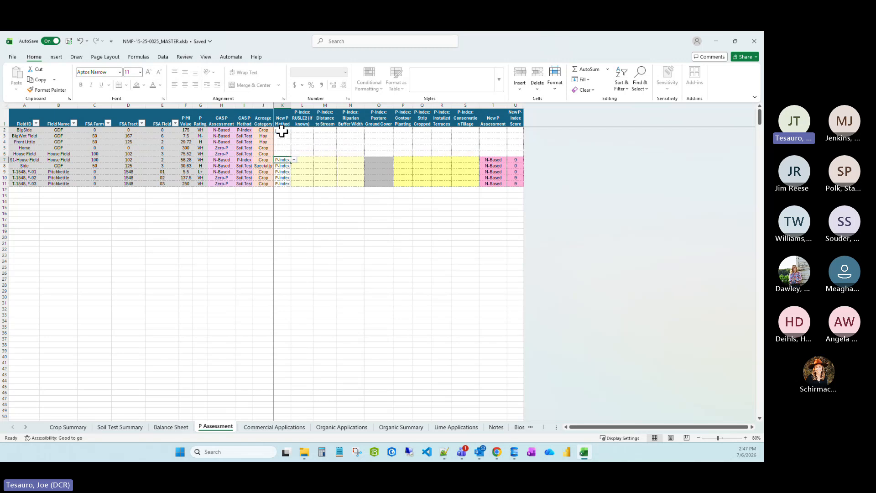
key("Delete")
key("Down")
key("Delete")
key("Down")
key("Delete")
key("Down")
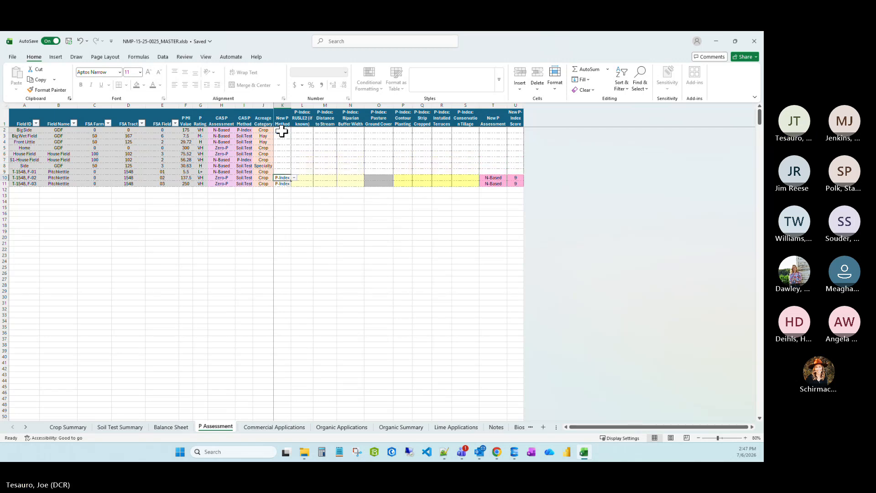
key("Delete")
key("Down")
key("Delete")
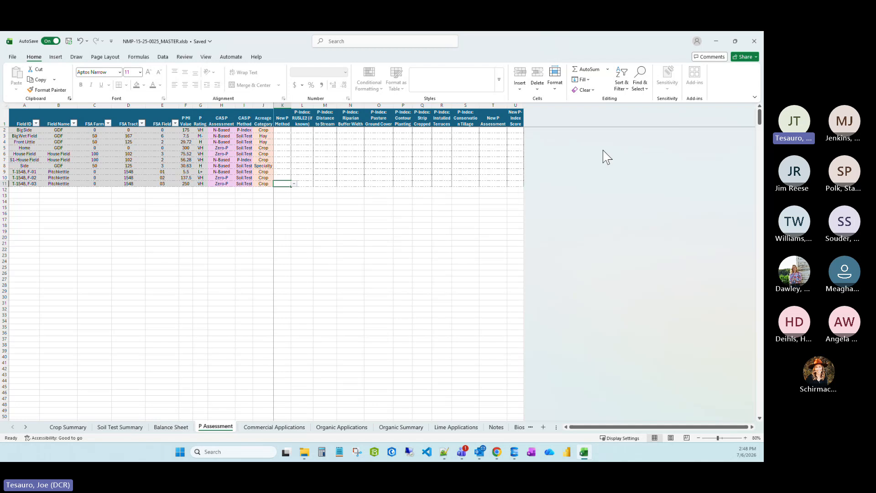
Minimize the workbook, reposition its file on the desktop, and open the workbook again from there.
left_click(715, 37)
left_click(715, 37)
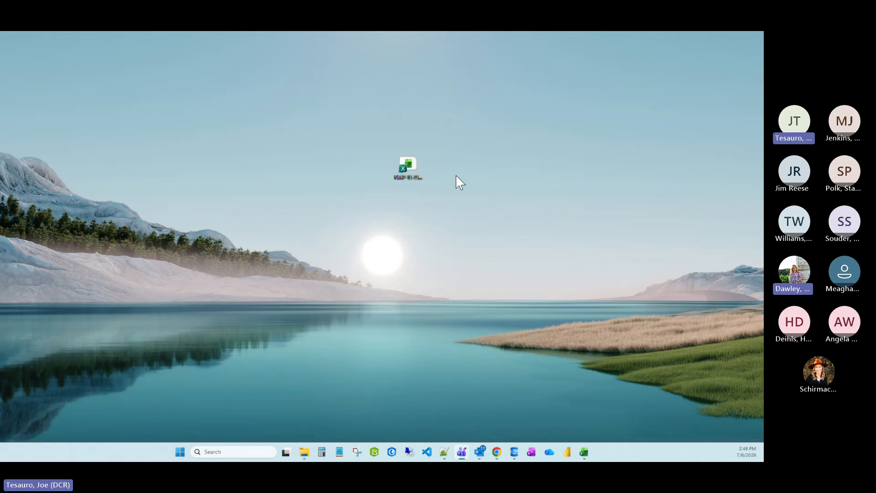
left_click_drag(403, 161, 314, 150)
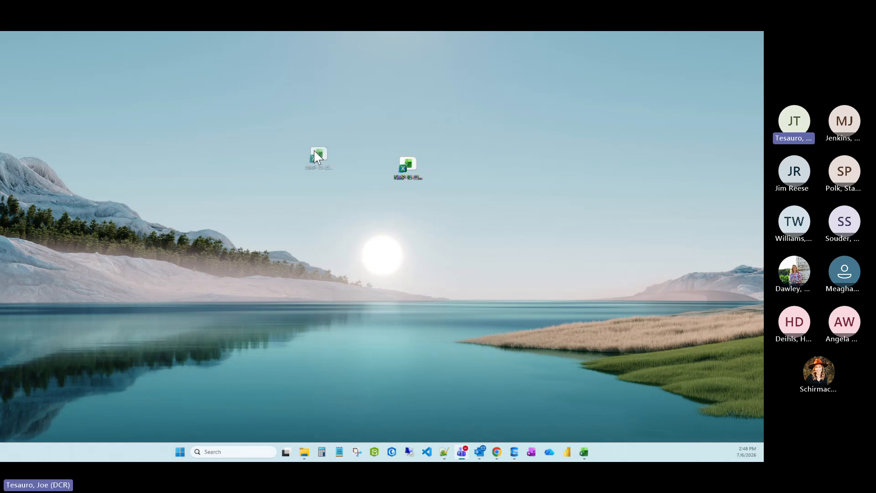
left_click_drag(318, 157, 315, 164)
double_click(315, 165)
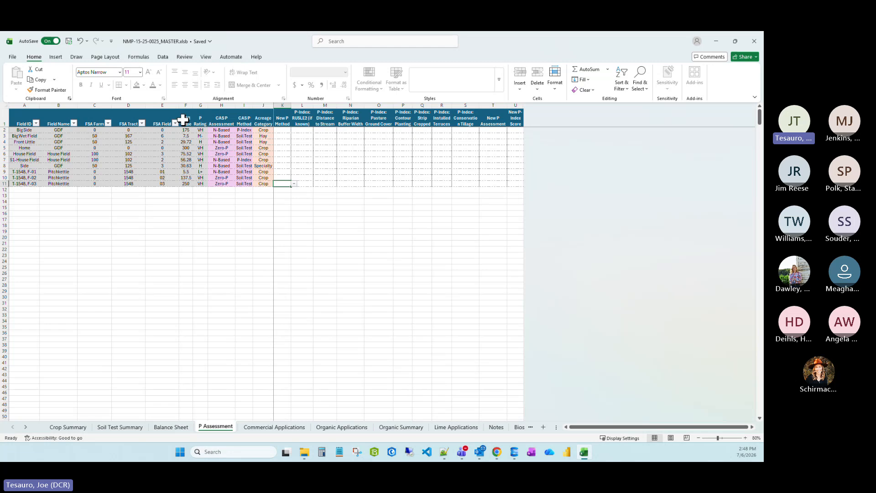
Turn AutoSave off for the NMP-15-25-0025_MASTER.xlsb workbook and save it manually.
left_click(57, 42)
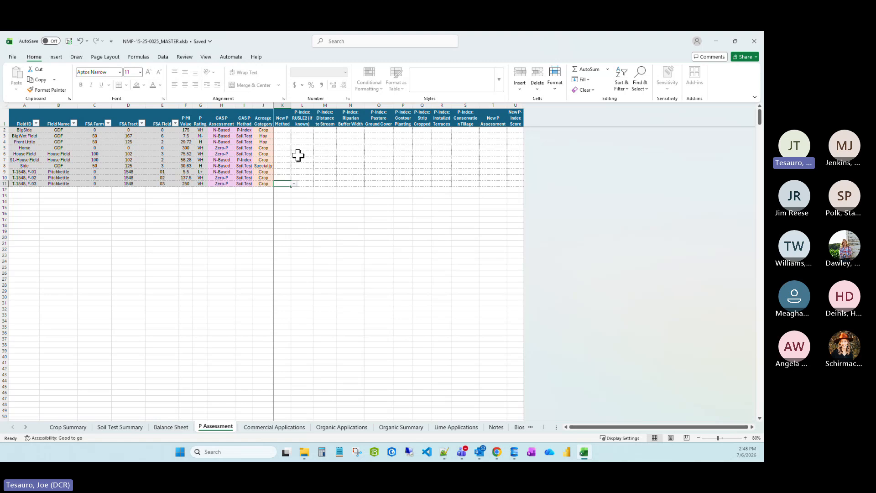
left_click(68, 41)
left_click(54, 41)
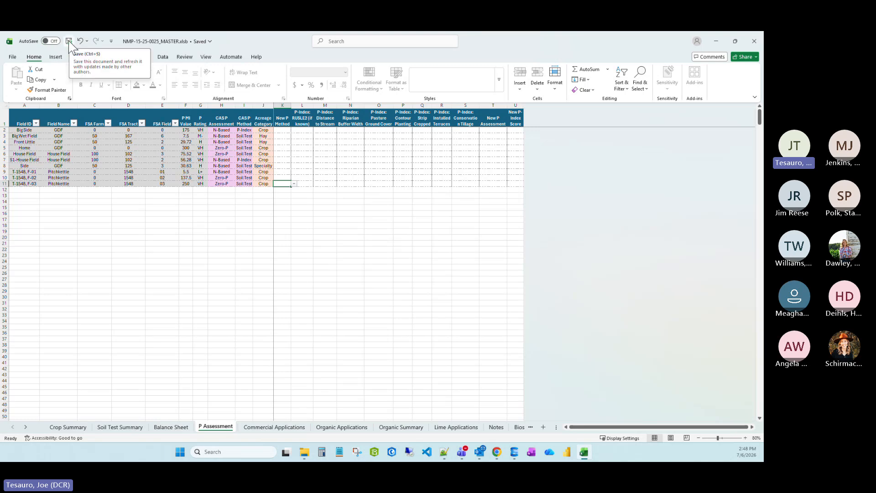
Save and close the NMP-15-25-0025_MASTER workbook, and make a copy of its file on the desktop.
left_click(69, 42)
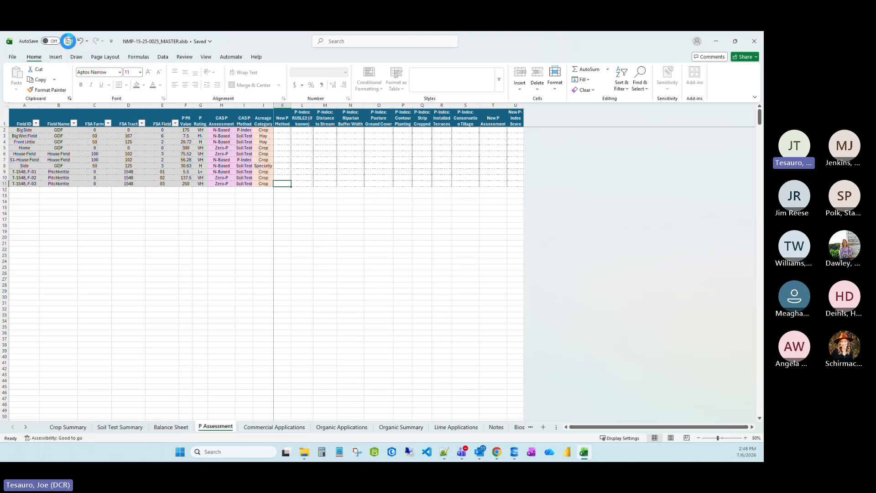
left_click(754, 38)
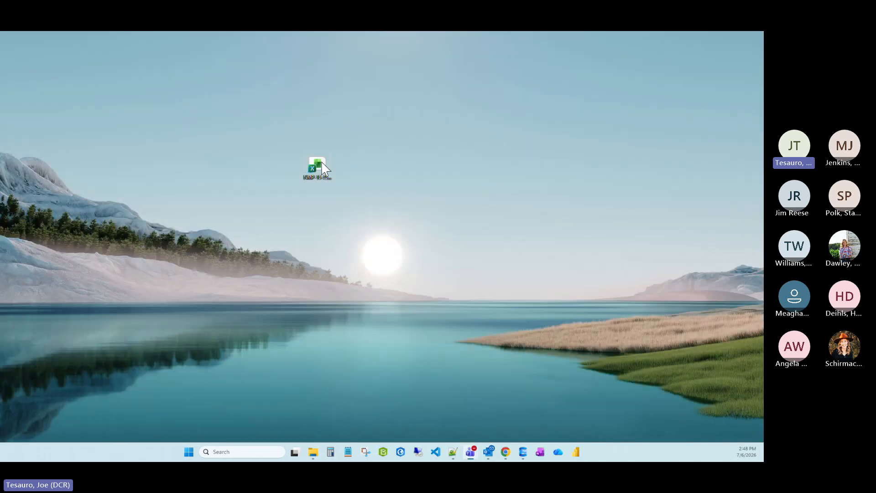
left_click(322, 165)
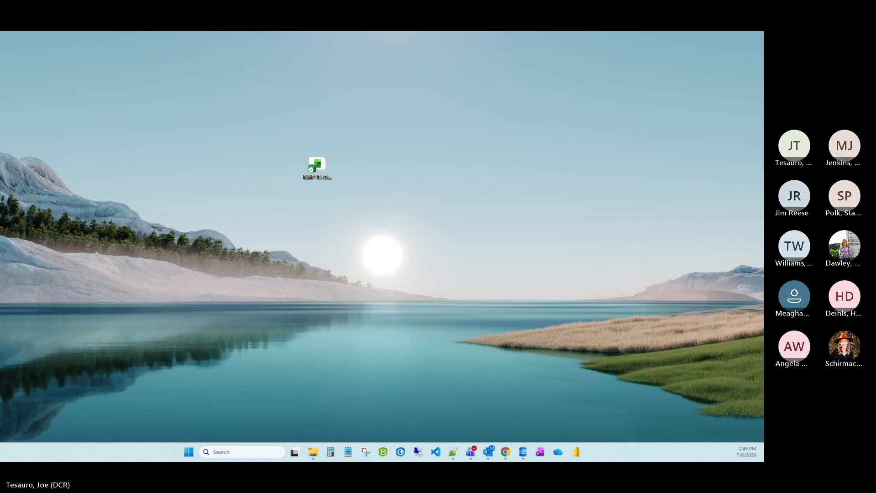
left_click_drag(244, 250, 344, 207)
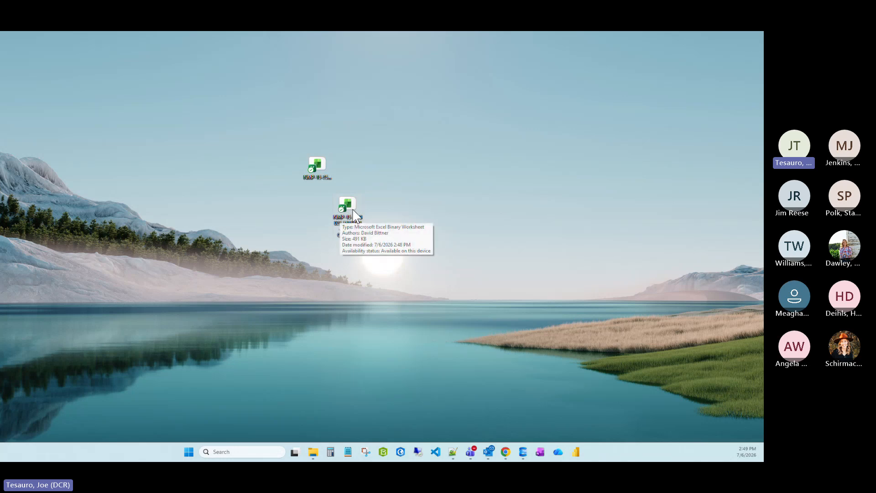
Open the workbook copy from the desktop and look through its Commercial Applications sheet before going to Organic Applications.
left_click(322, 160)
double_click(347, 204)
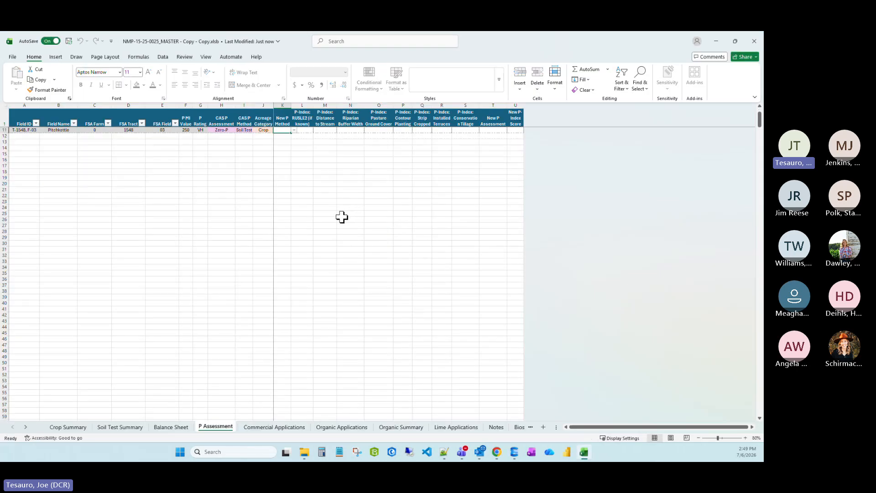
left_click(278, 428)
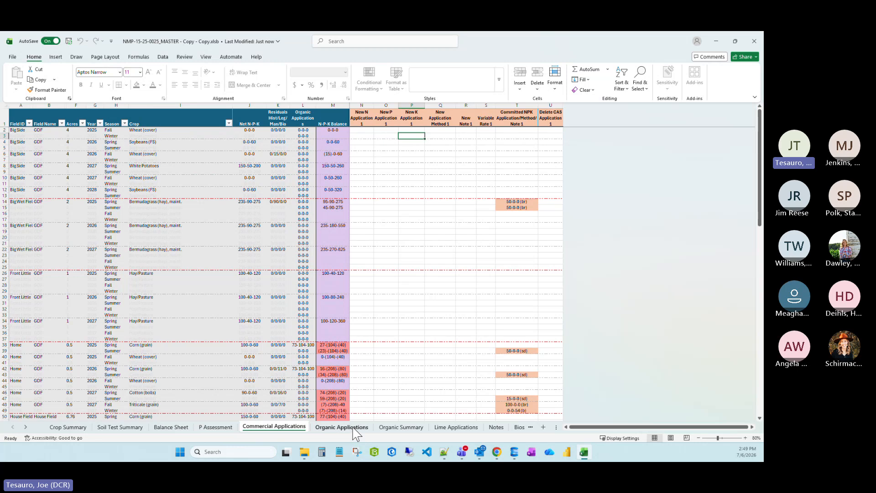
scroll(421, 314, "down", 3)
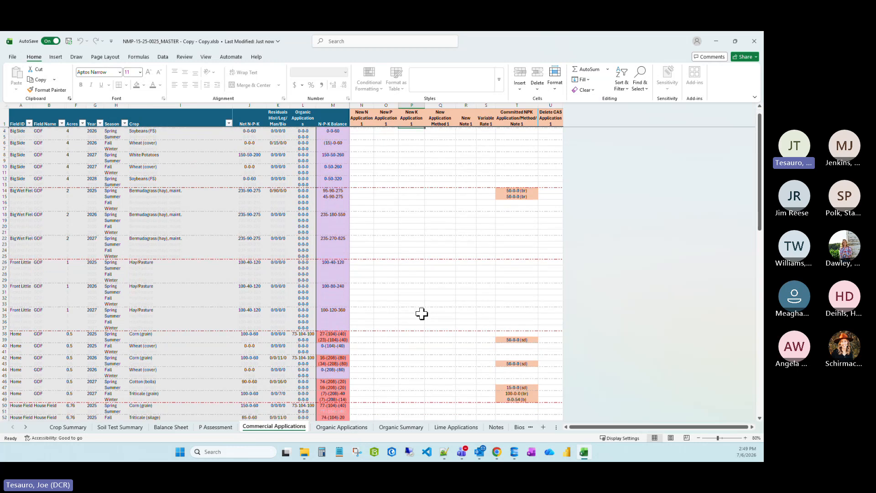
scroll(388, 404, "up", 3)
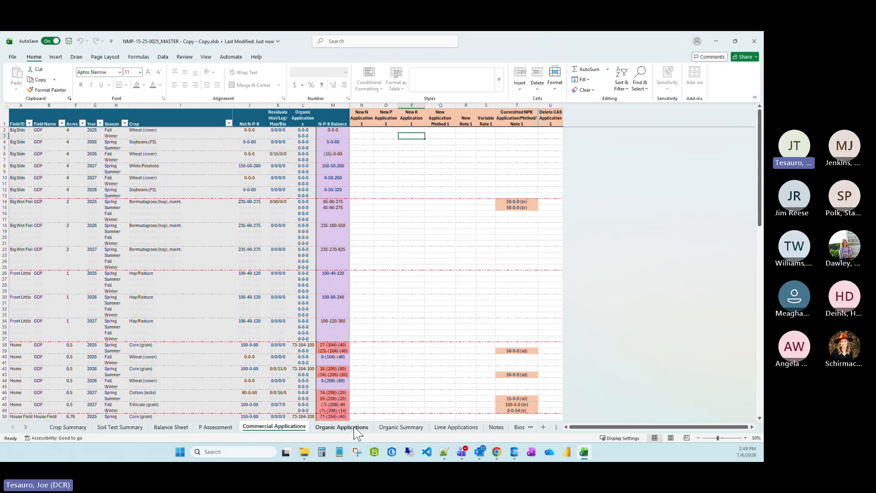
left_click(341, 427)
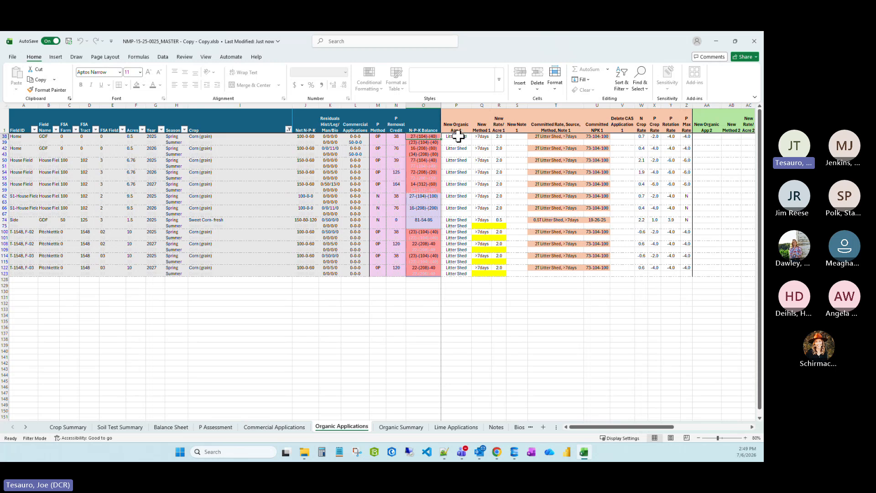
Remove the Crop filter on the copy's Organic Applications sheet so that every crop is included.
left_click_drag(456, 136, 484, 184)
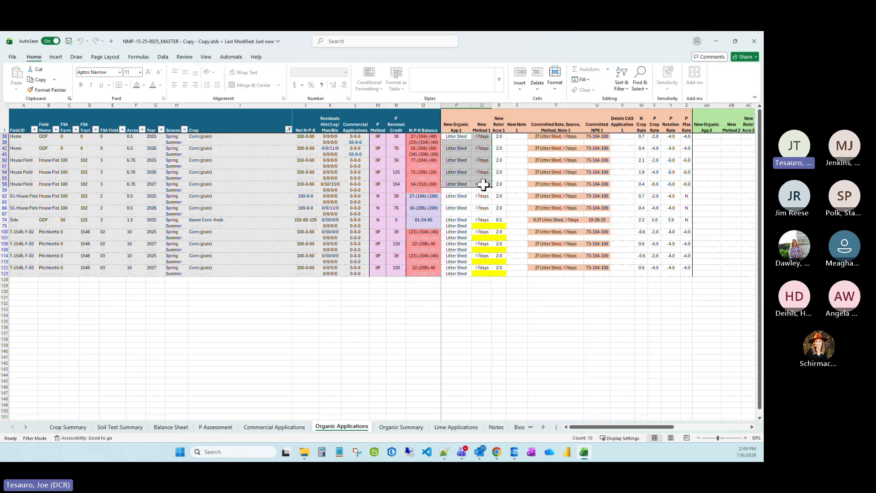
left_click(289, 131)
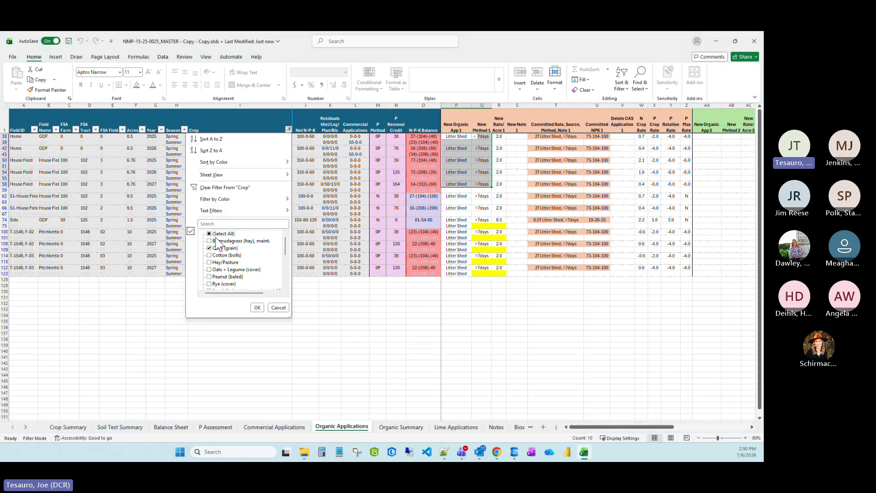
left_click(257, 307)
scroll(479, 196, "up", 5)
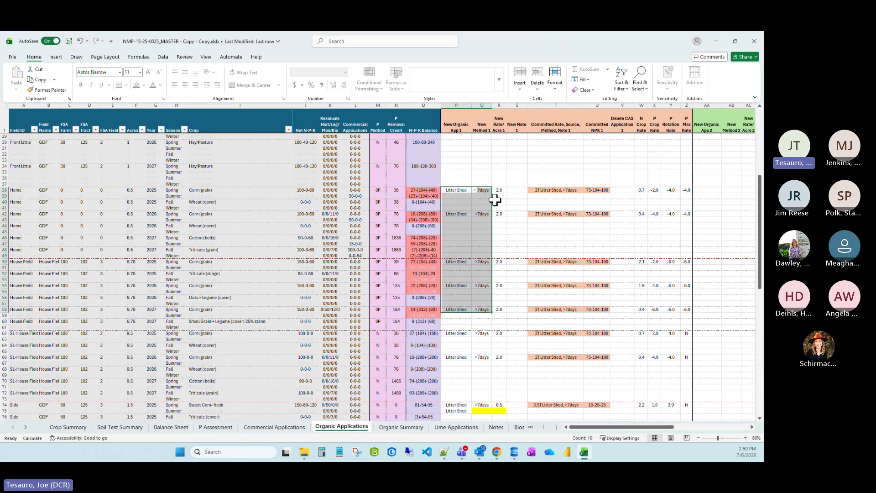
Copy the organic application, method and rate entries in P38:R66, from Home through S1-House Field, in the workbook copy.
left_click(511, 220)
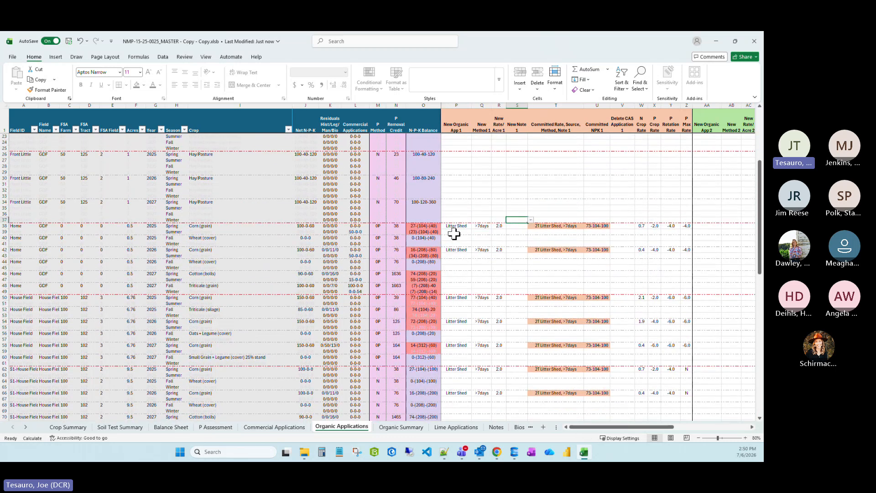
left_click_drag(456, 227, 501, 393)
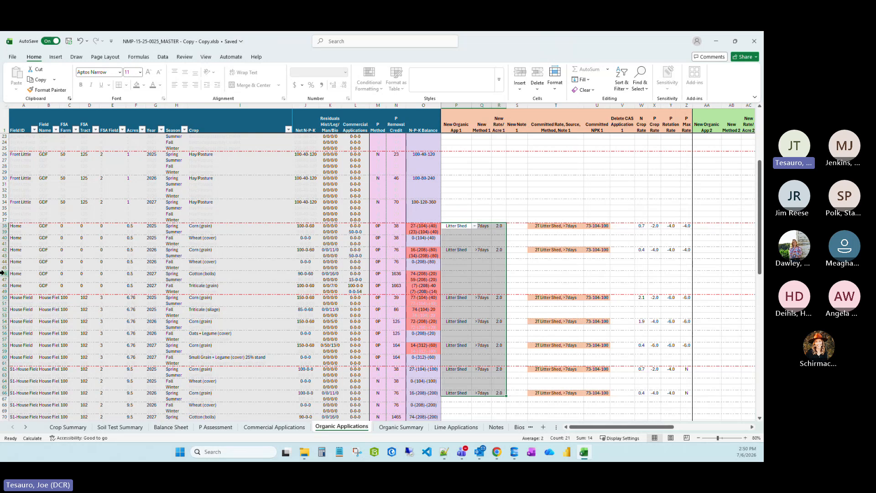
right_click(475, 269)
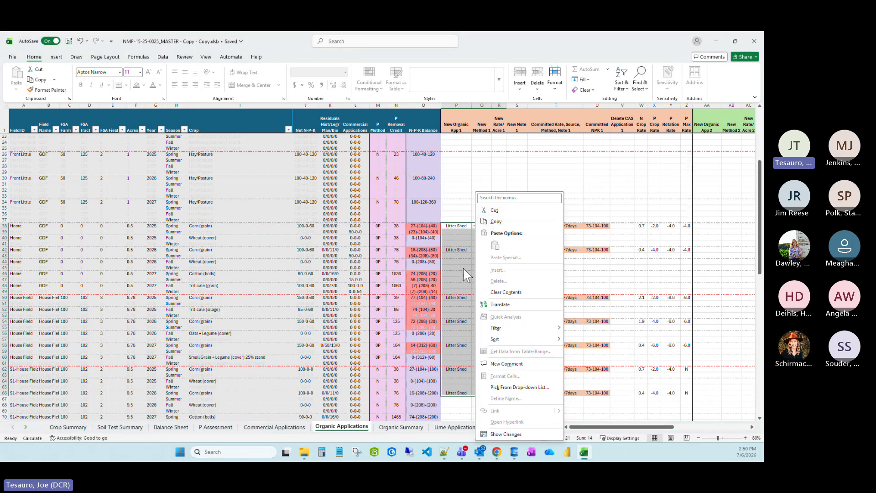
left_click(496, 221)
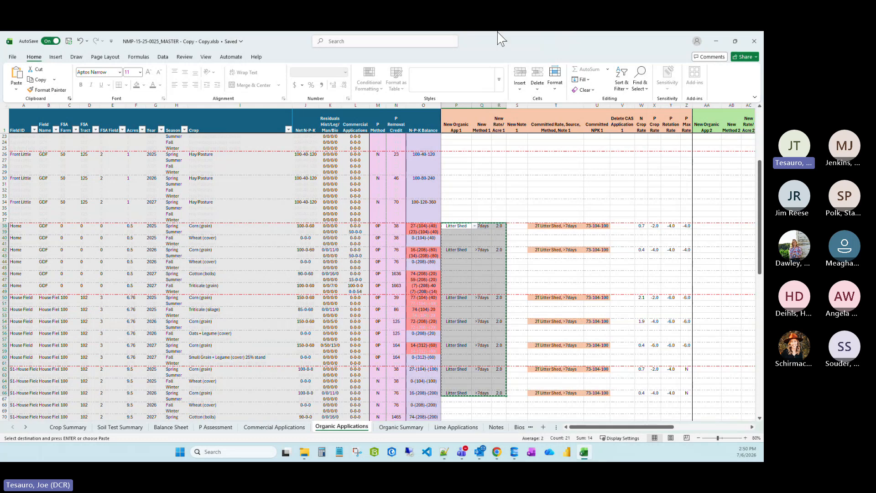
Switch to the original MASTER workbook and select all crops in the Crop filter of its Organic Applications sheet.
left_click(717, 41)
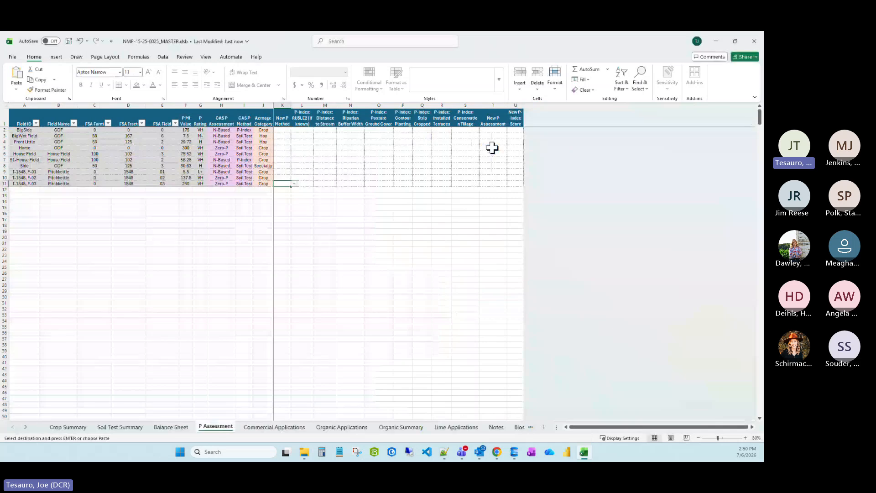
left_click(341, 427)
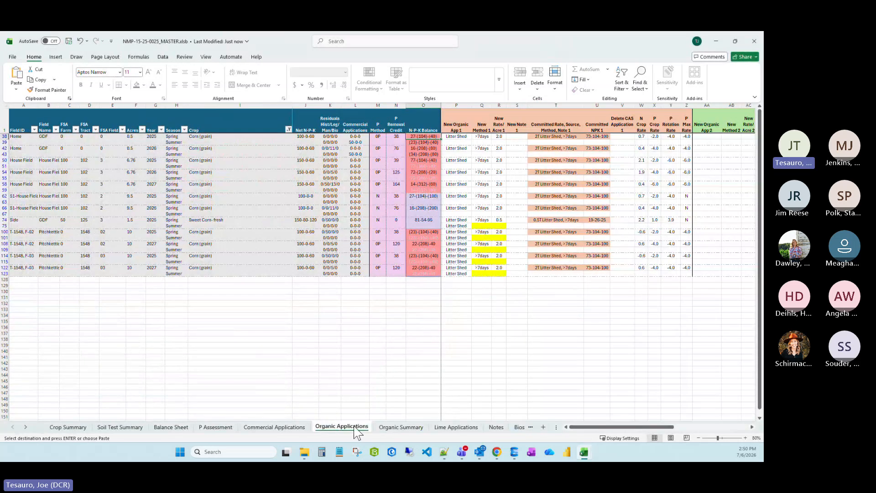
left_click(288, 130)
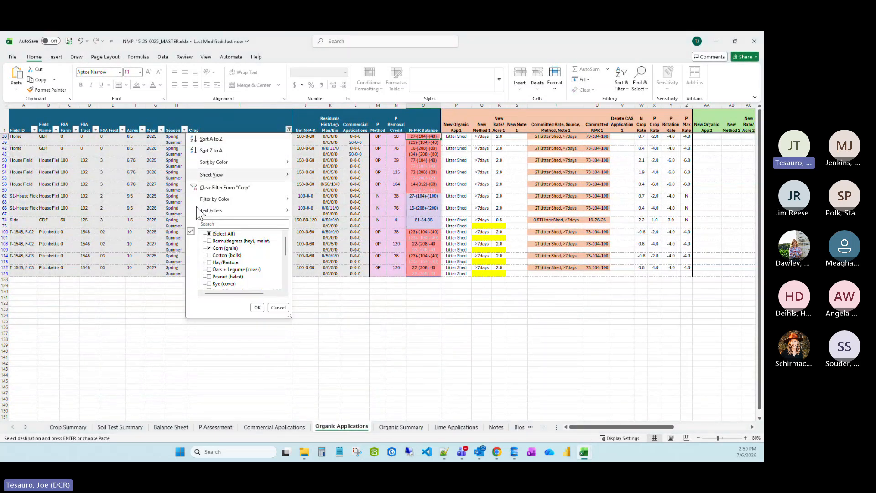
left_click(210, 233)
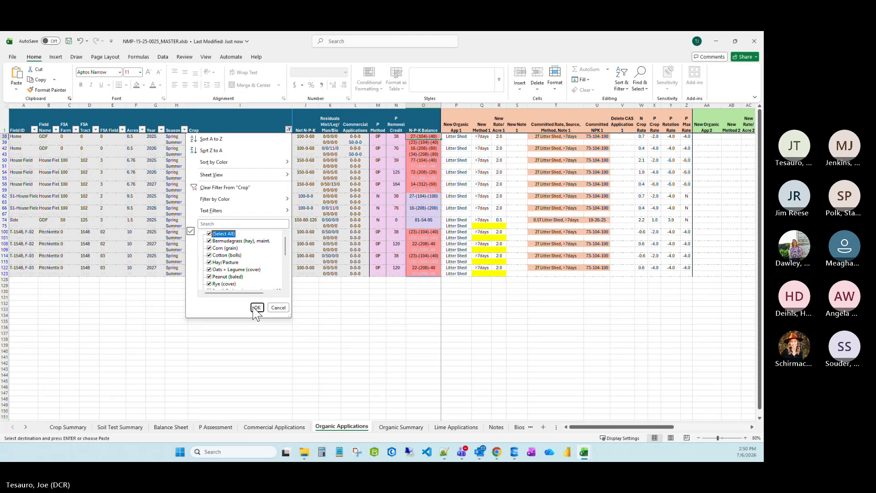
left_click(257, 308)
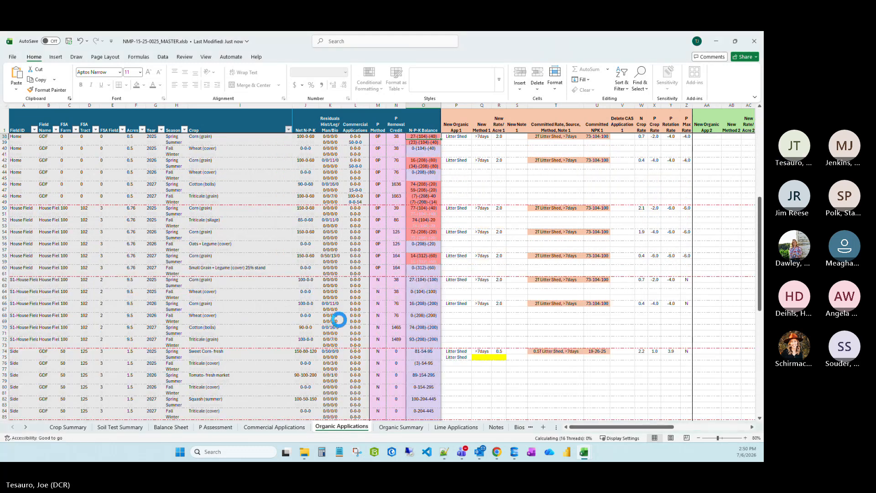
Shrink the original workbook's window to show the copy behind it, and return it to full size.
left_click(735, 42)
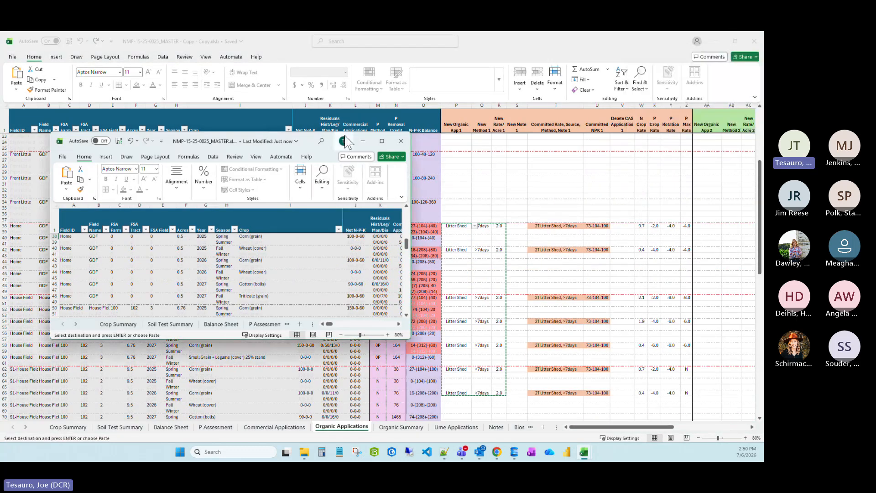
left_click_drag(308, 136, 516, 101)
left_click(593, 106)
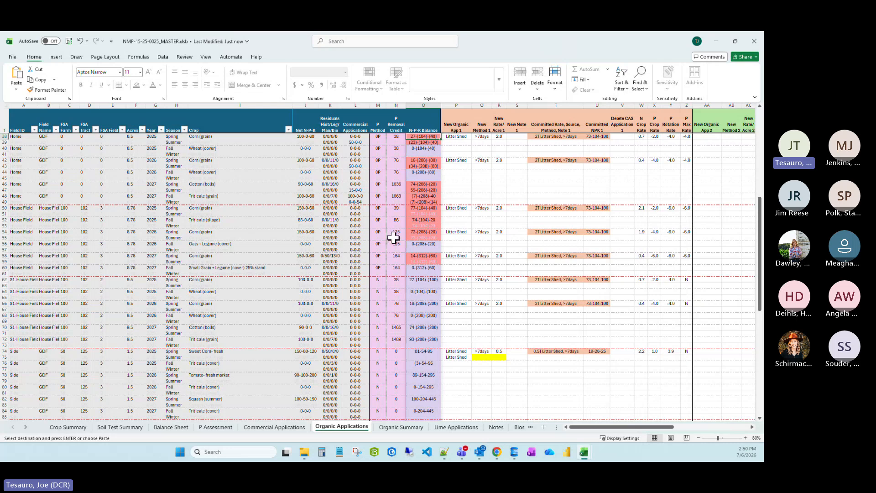
Delete the original workbook's New Organic App 1, New Method 1 and New Rate/Acre 1 entries in P38:R67.
scroll(496, 251, "up", 5)
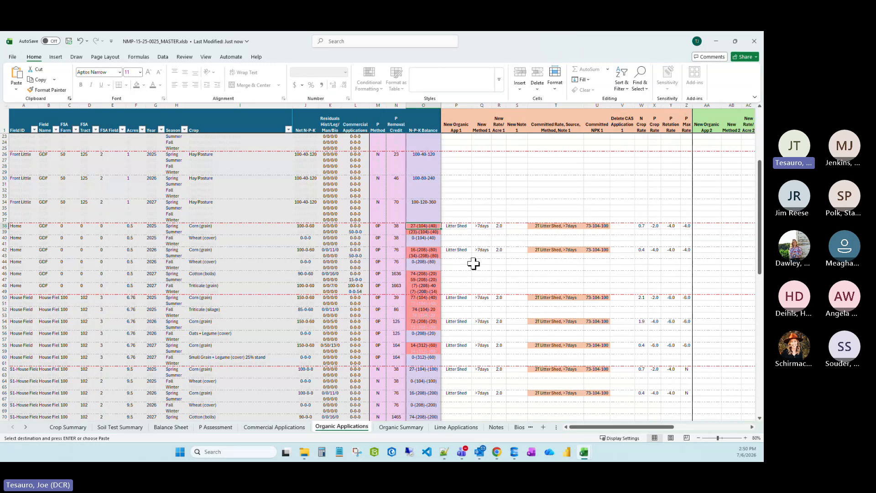
scroll(474, 264, "down", 1)
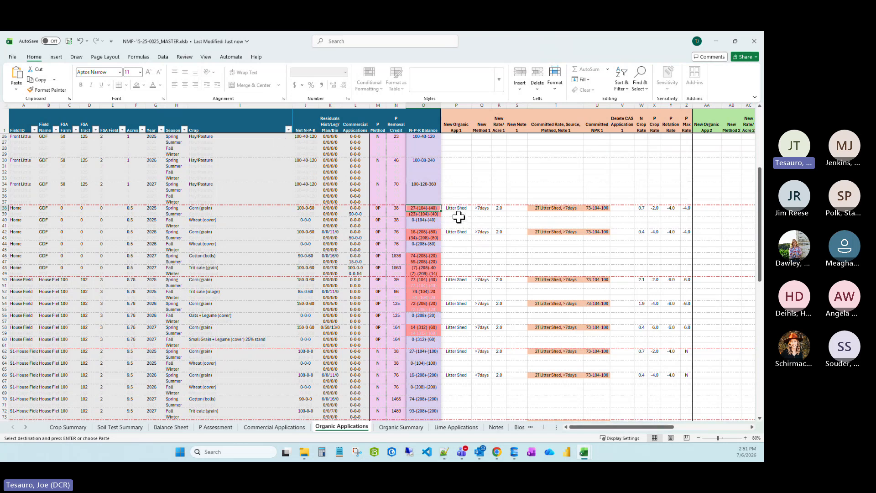
scroll(458, 217, "down", 1)
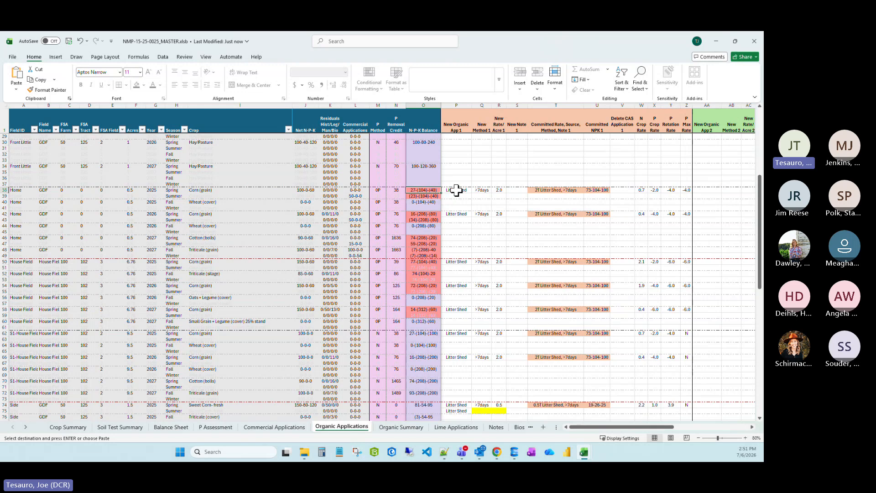
left_click_drag(453, 191, 497, 365)
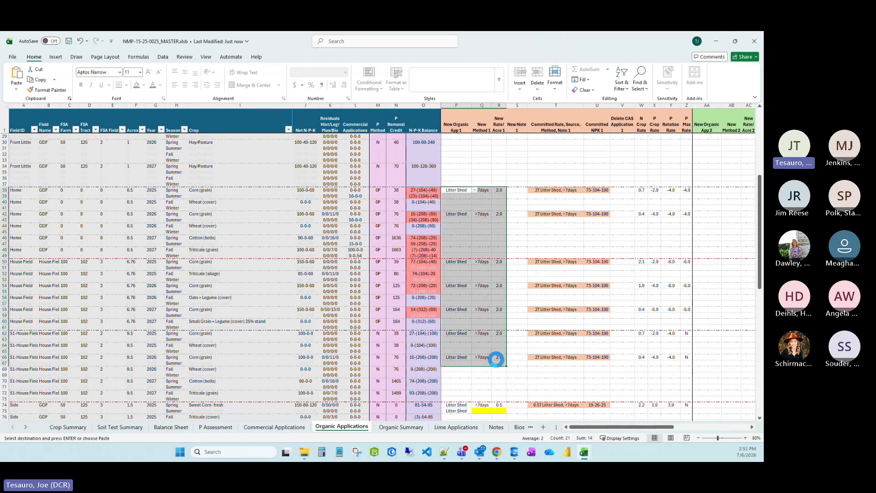
key("Delete")
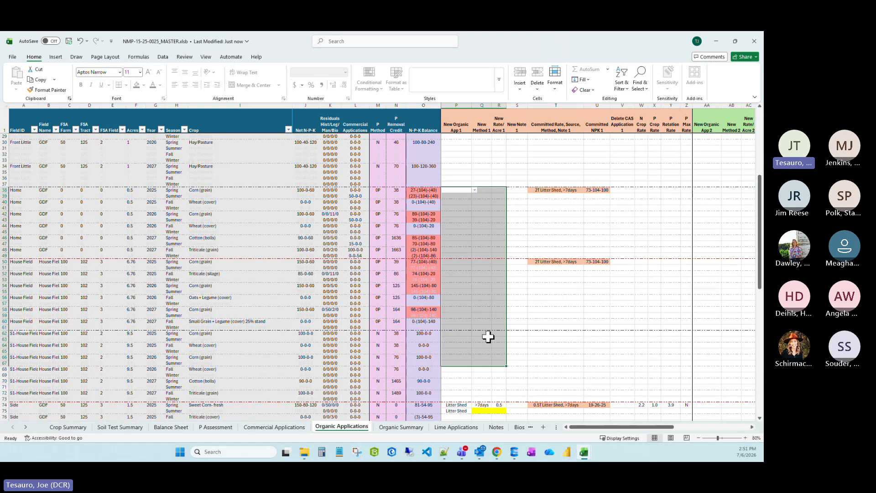
left_click(476, 254)
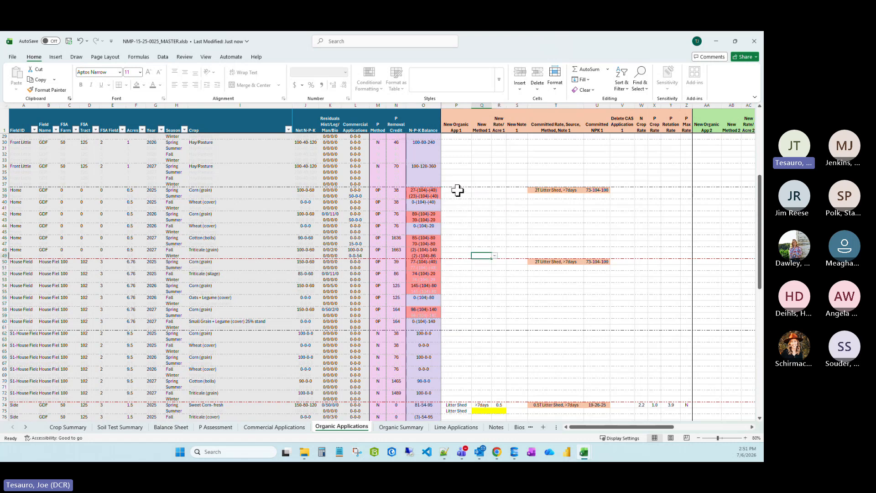
Try to paste the copied entries into the New Organic App 1 cell of Home's spring 2025 corn row.
left_click(456, 191)
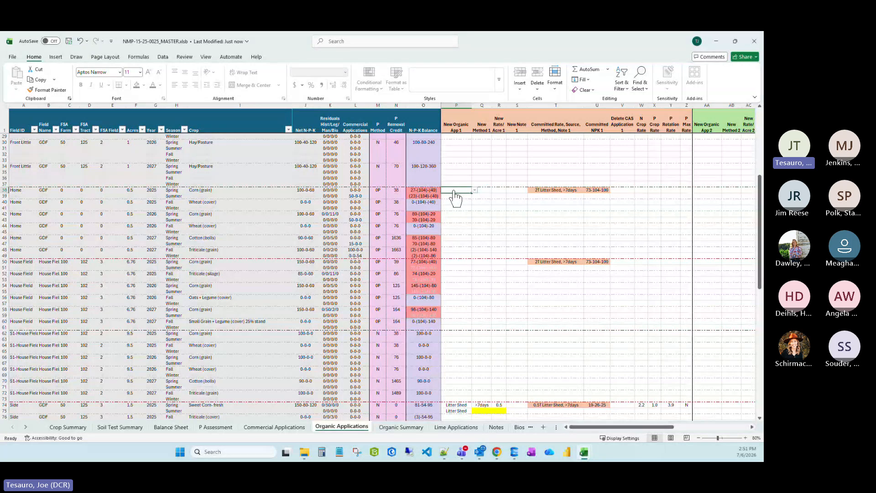
right_click(455, 194)
Switch to the copy workbook and copy its New Organic App 1, New Method 1 and New Rate/Acre 1 entries from Home through S1-House Field.
left_click(549, 383)
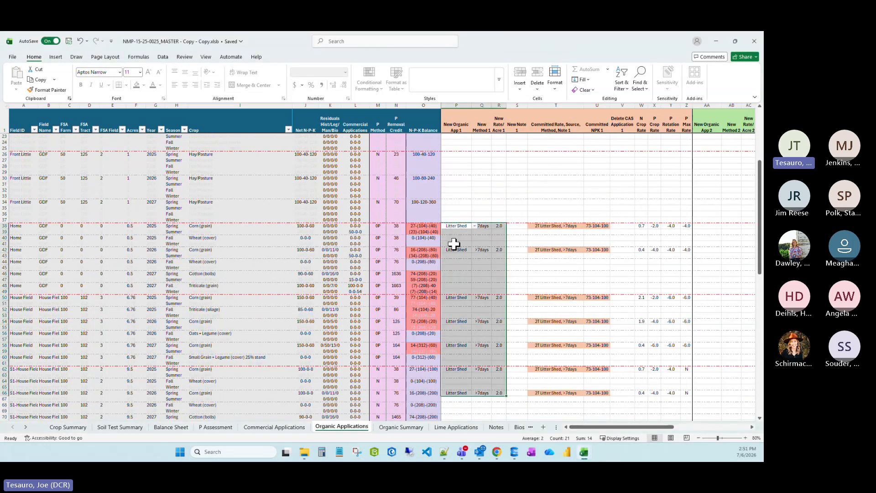
left_click_drag(457, 231, 496, 392)
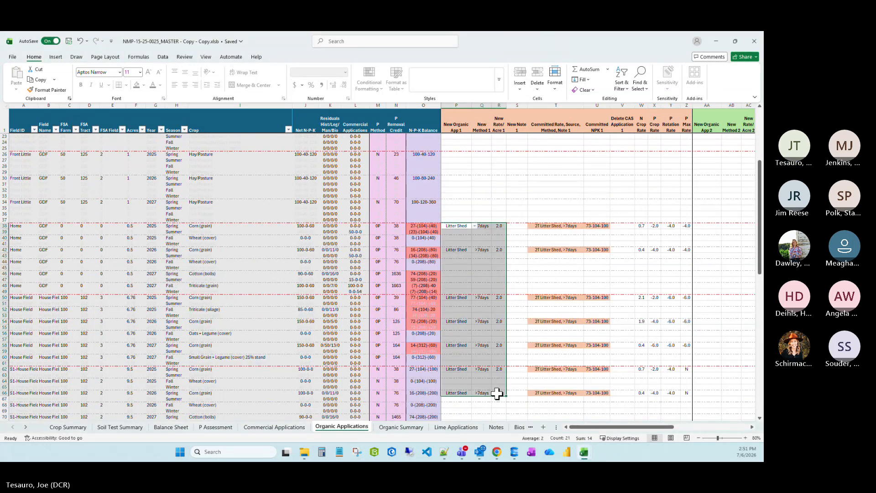
key("ctrl+c")
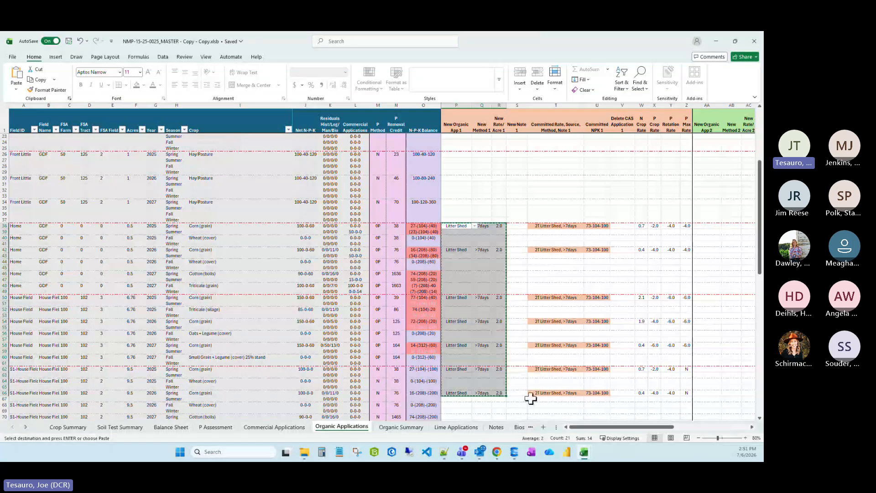
Paste the copied entries as values into the original MASTER workbook, starting at New Organic App 1 of Home's spring 2025 corn row.
left_click(584, 451)
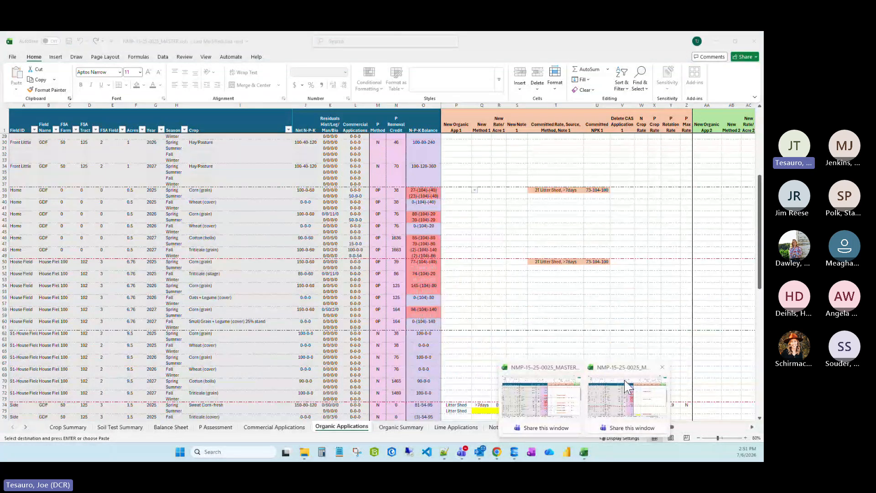
left_click(625, 397)
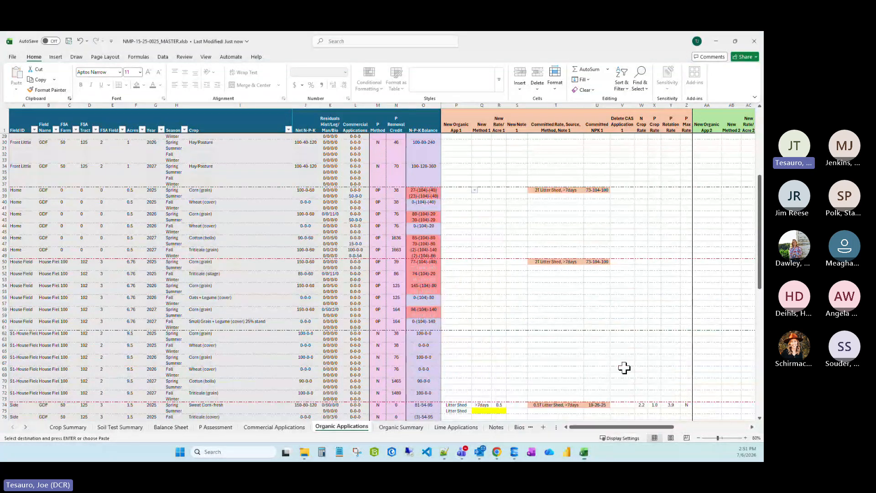
right_click(462, 192)
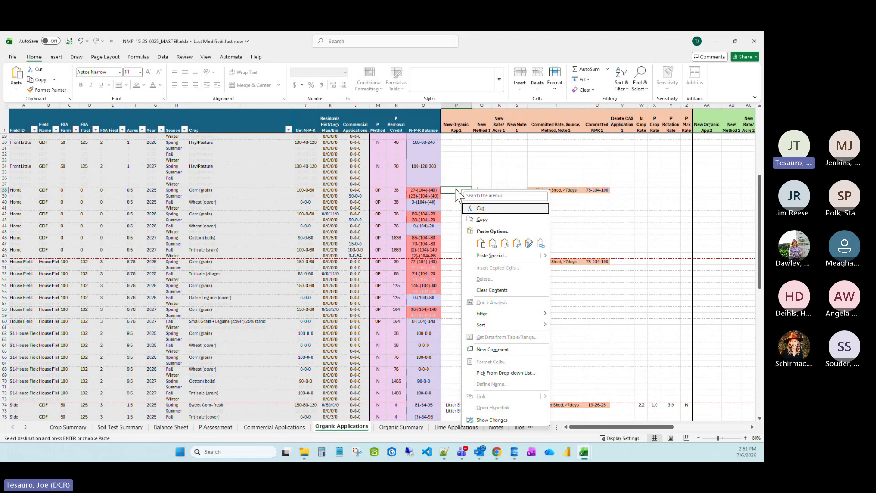
left_click(481, 244)
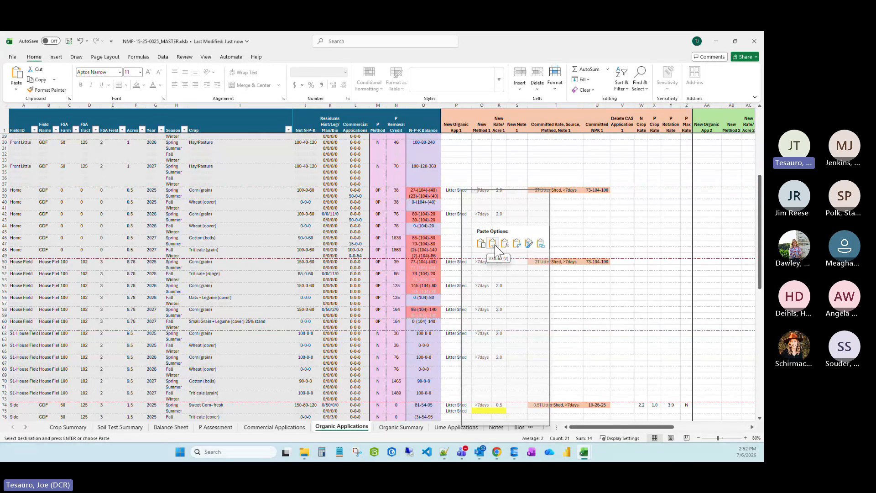
right_click(451, 189)
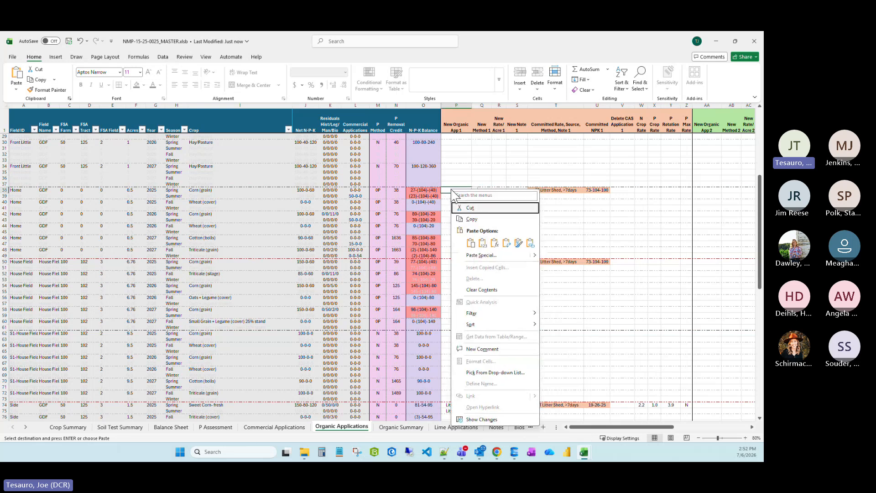
left_click(484, 245)
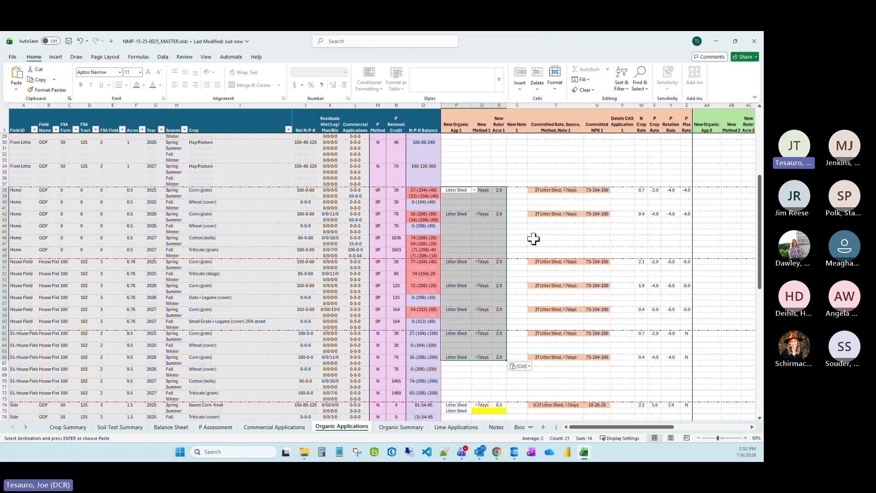
left_click_drag(589, 191, 593, 246)
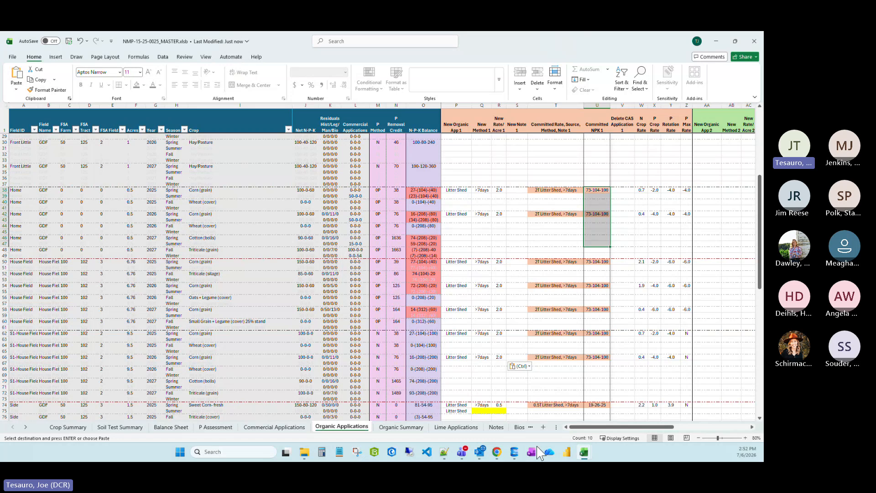
Switch to the plan's NMP Details page in Chrome, continue the inactive session, and cancel the plan's export/import process.
left_click(497, 452)
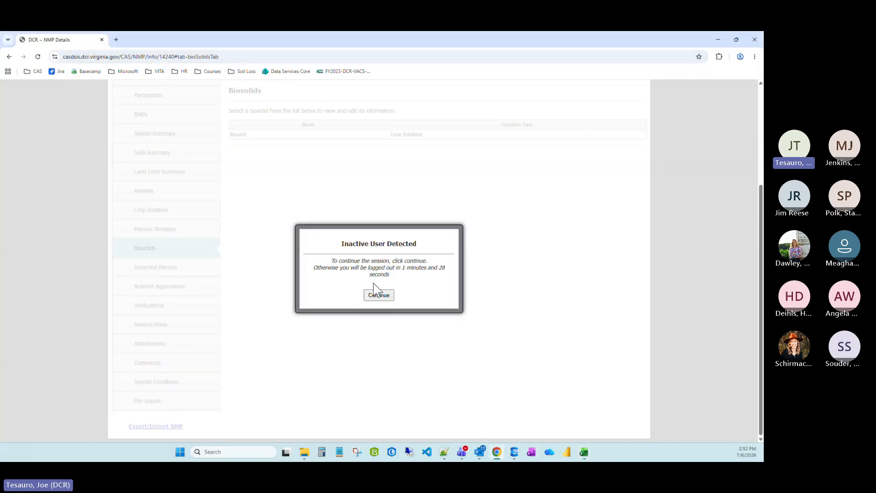
left_click(379, 295)
scroll(326, 279, "down", 3)
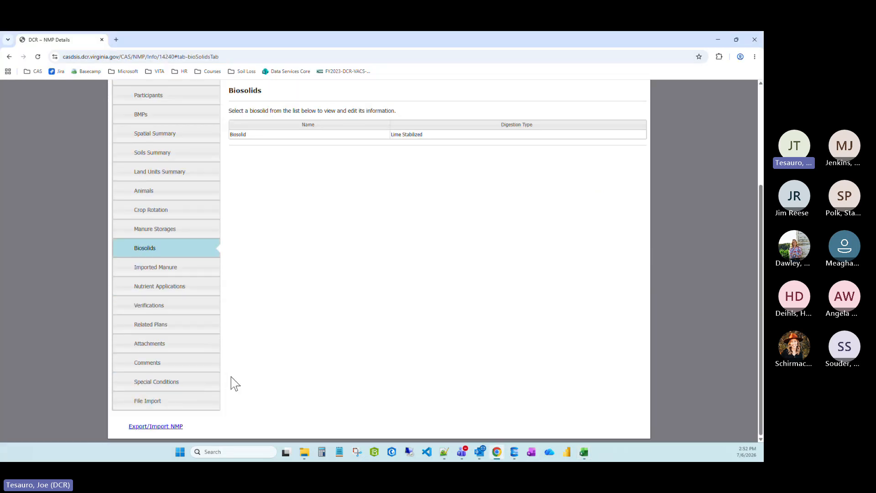
left_click(172, 426)
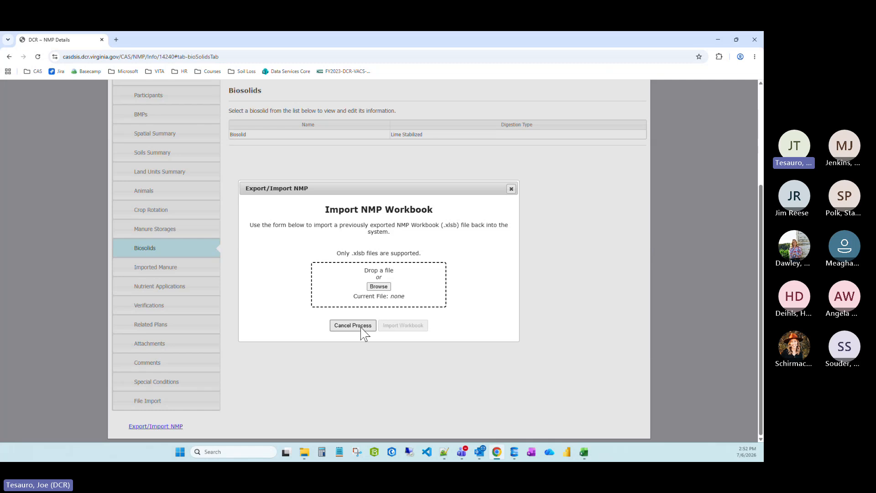
left_click(359, 326)
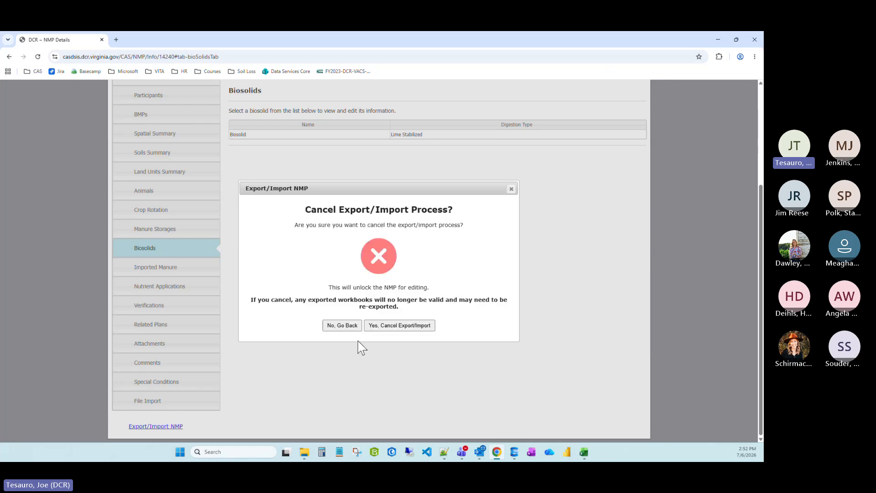
left_click(396, 327)
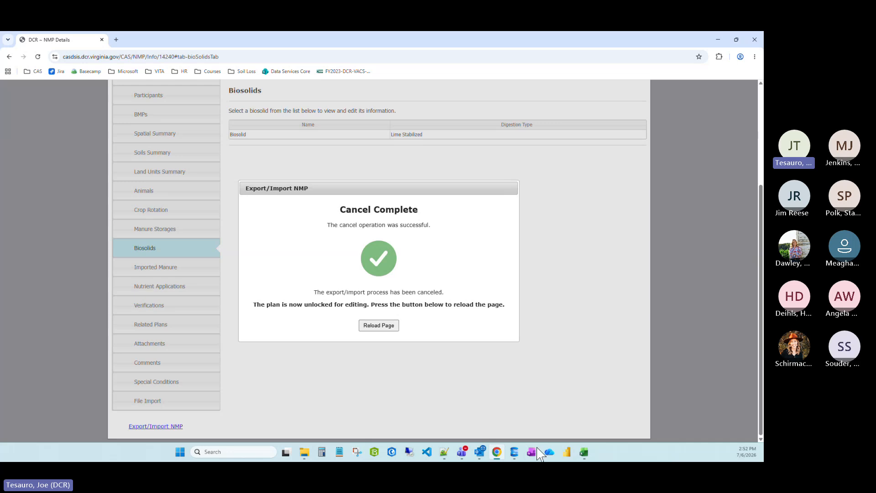
Return to the original MASTER workbook and copy its whole New Organic App 1 through New Note 1 block, from Big Side to the last field.
mouse_move(584, 452)
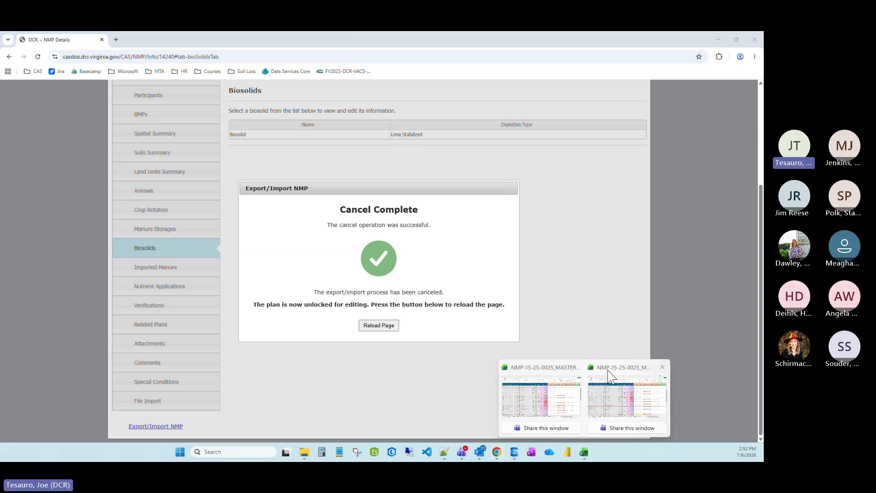
left_click(611, 377)
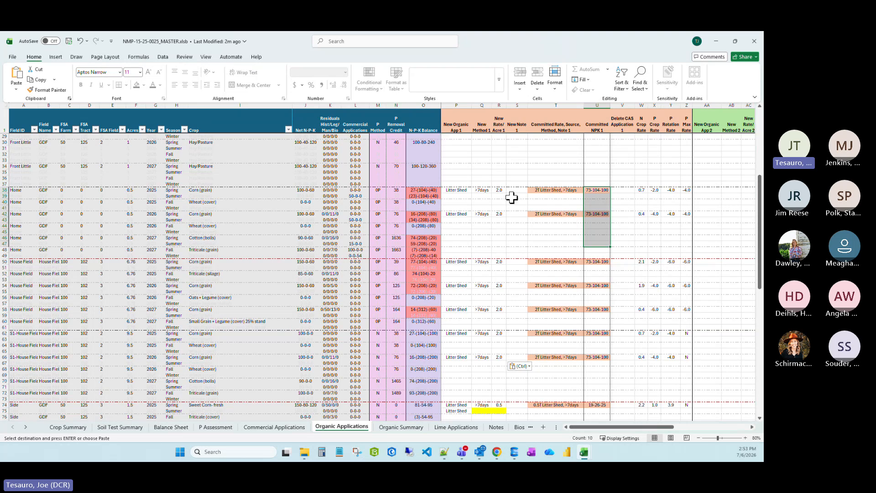
scroll(510, 196, "down", 6)
scroll(511, 195, "up", 6)
scroll(512, 195, "up", 1)
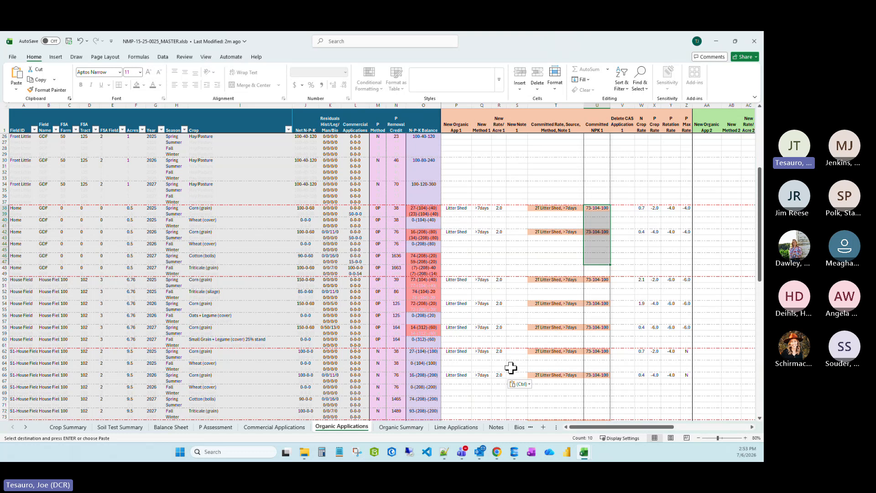
scroll(511, 368, "down", 1)
key("ctrl+v")
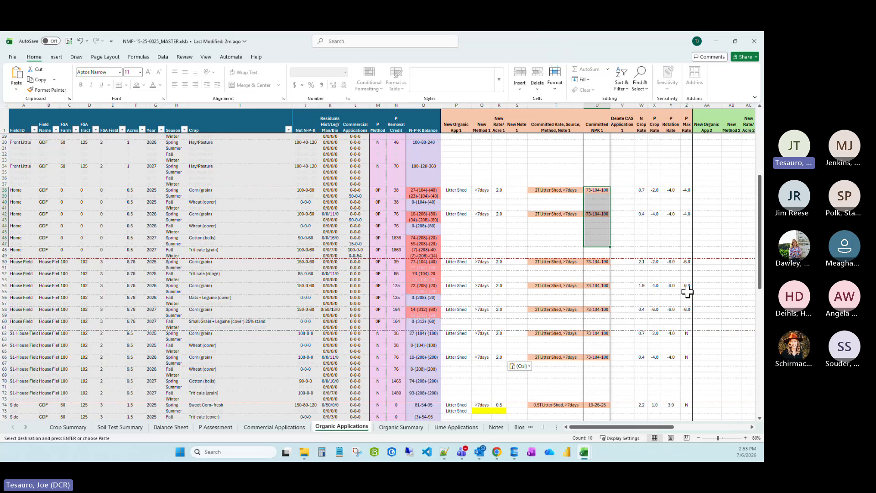
scroll(557, 300, "up", 9)
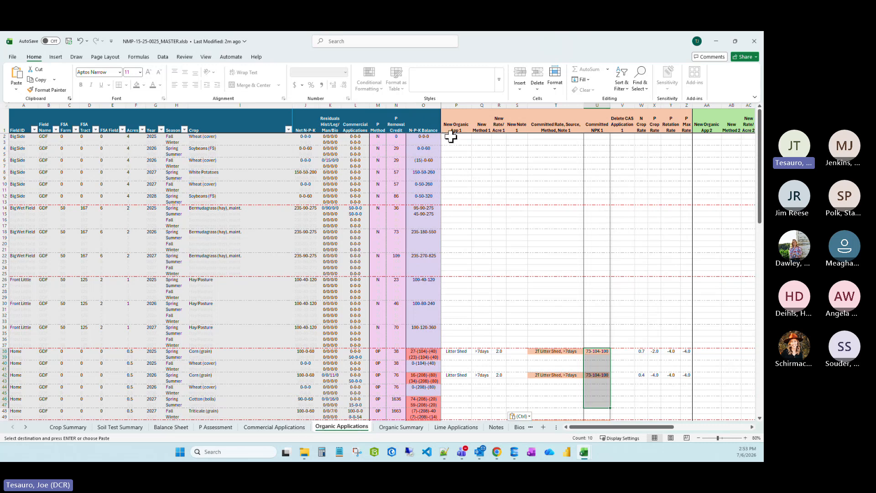
left_click_drag(451, 136, 524, 405)
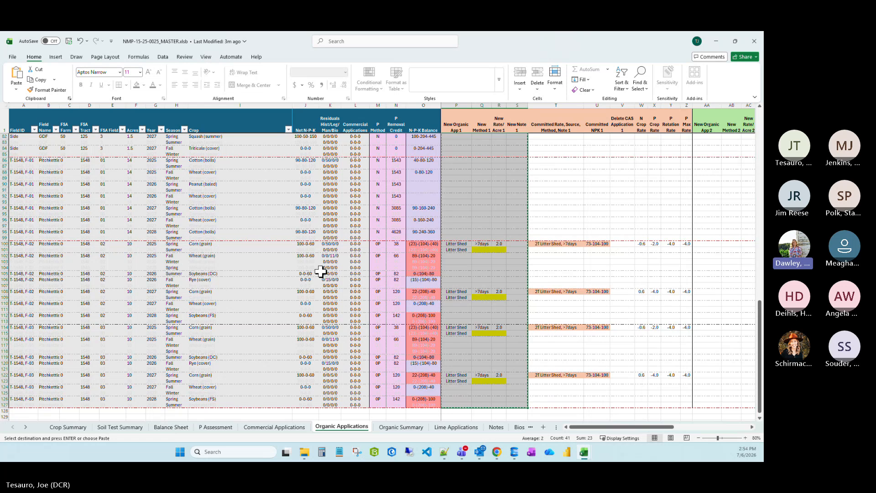
left_click(532, 184)
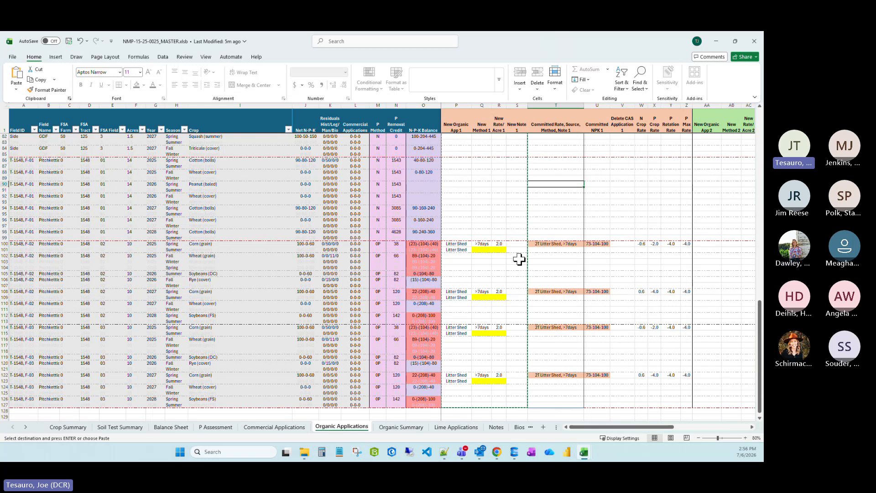
Undo the paste of the restored organic application entries, check the emptied rows, and redo it.
left_click(80, 40)
left_click(80, 40)
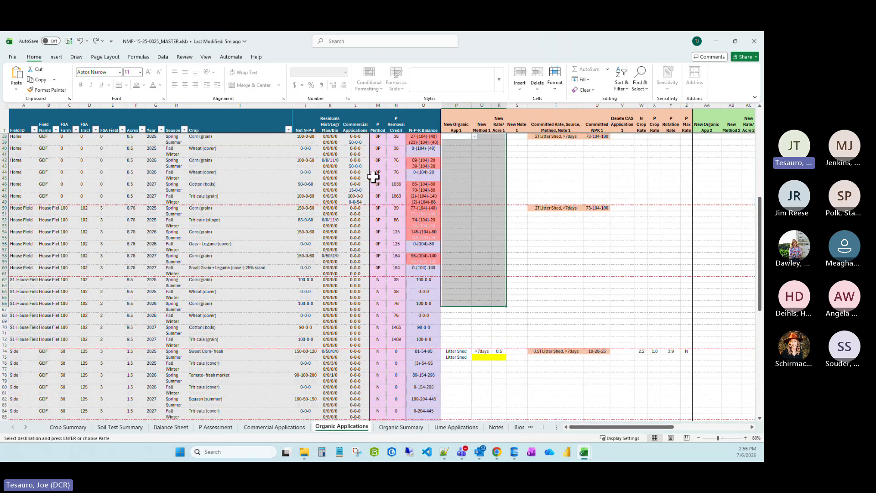
scroll(500, 312, "down", 1)
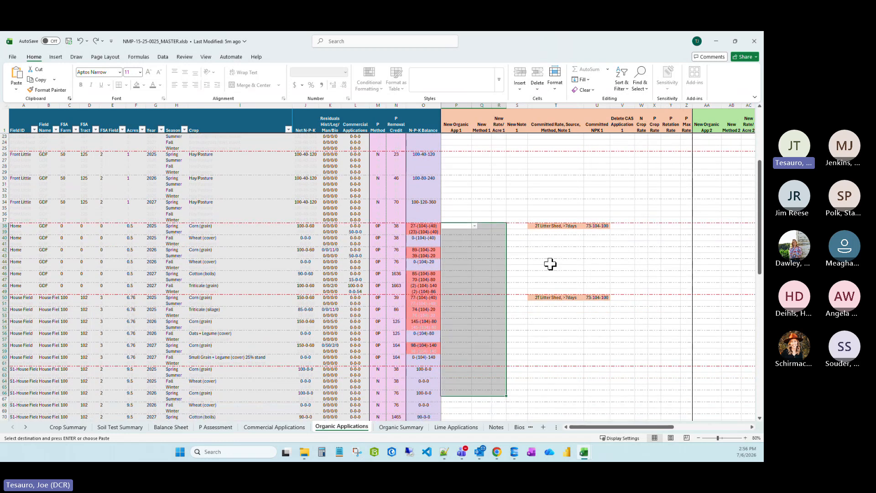
scroll(521, 226, "down", 1)
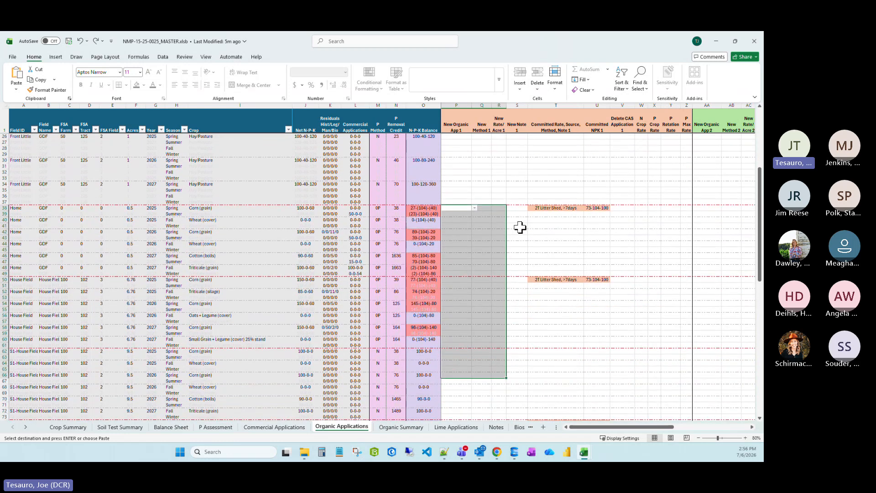
left_click(96, 42)
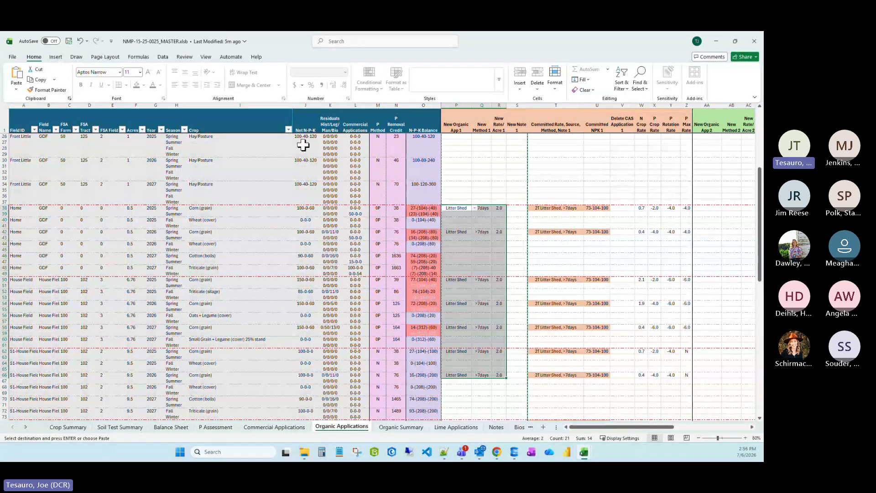
left_click(433, 161)
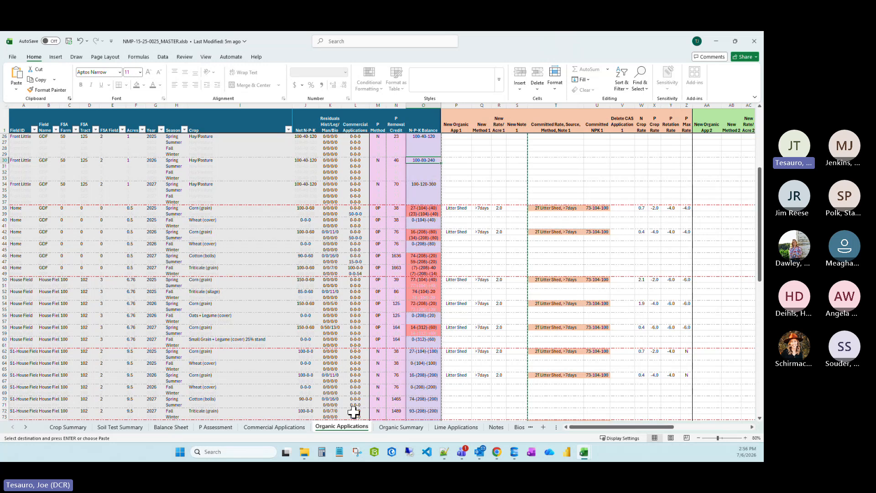
Open the P Assessment sheet and set Big Side's New P Method to Soil Test.
left_click(218, 429)
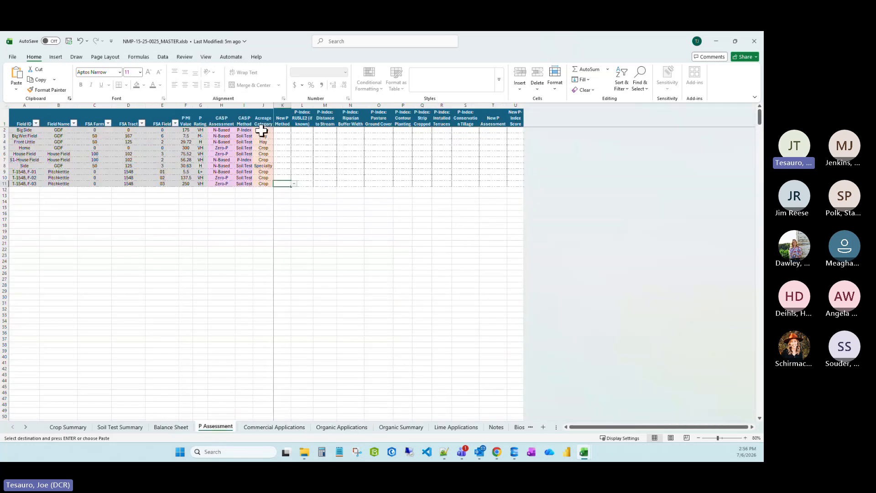
left_click_drag(279, 130, 296, 171)
left_click(295, 130)
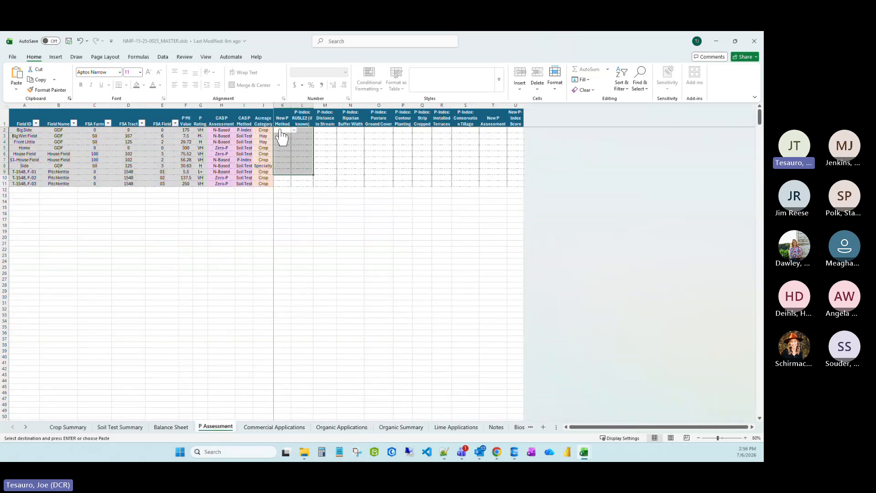
left_click(287, 136)
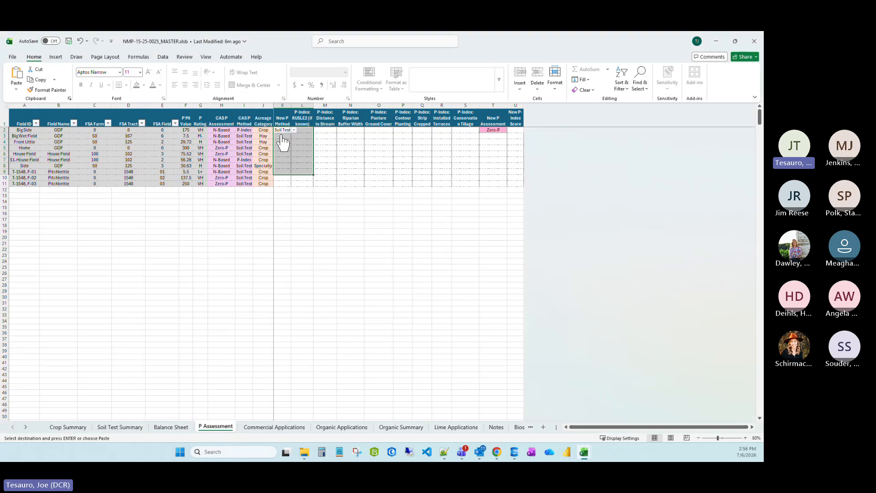
Set Big Wet Field's New P Method to Soil Test.
key("alt+Down")
left_click(282, 137)
key("alt+Down")
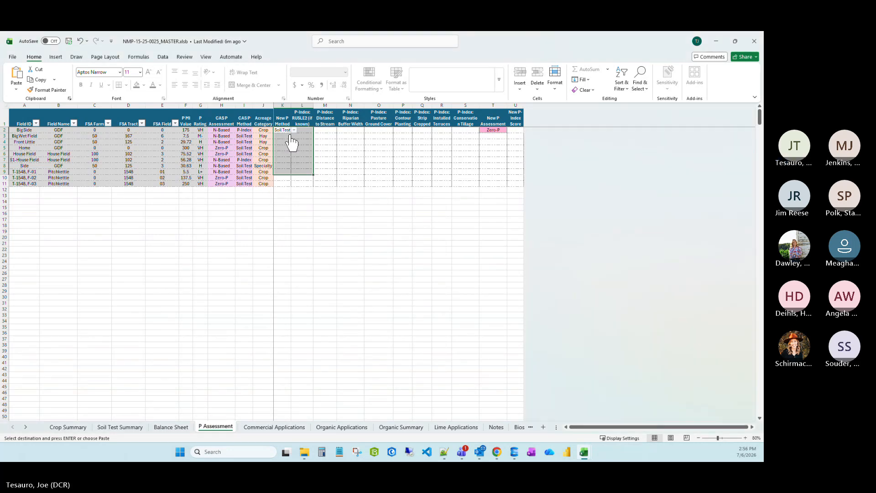
left_click(285, 136)
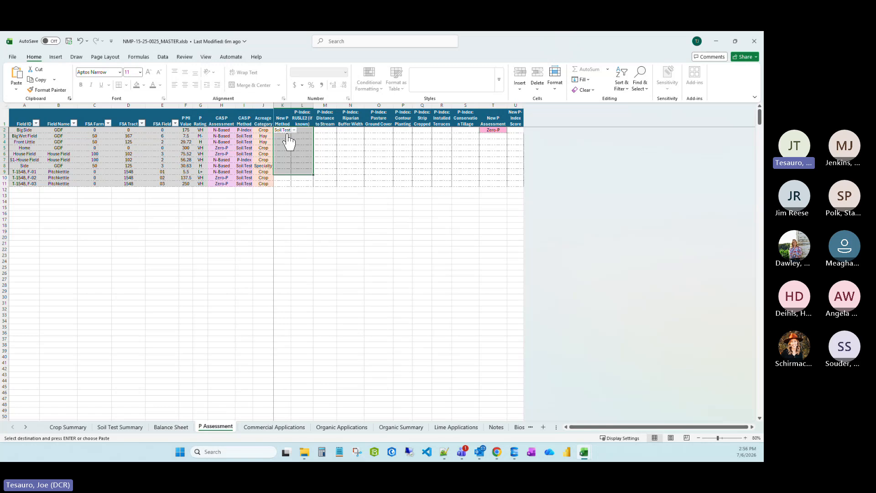
left_click(286, 137)
left_click(294, 136)
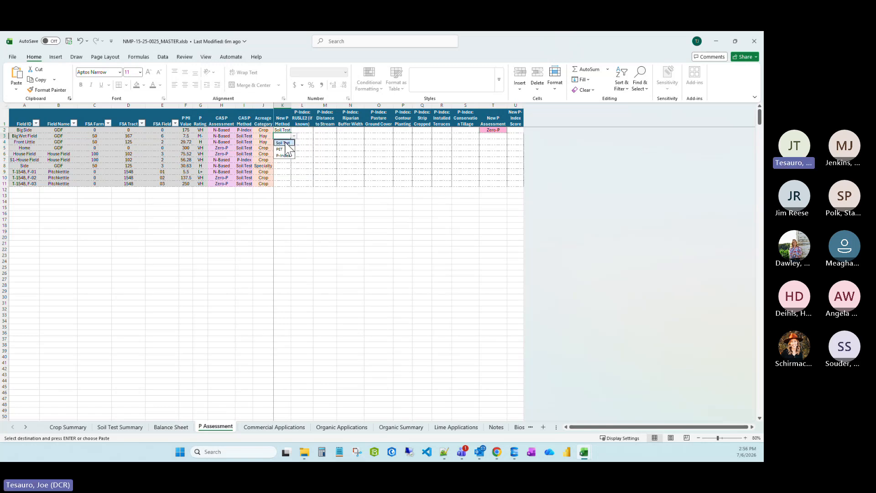
left_click(286, 146)
left_click(302, 160)
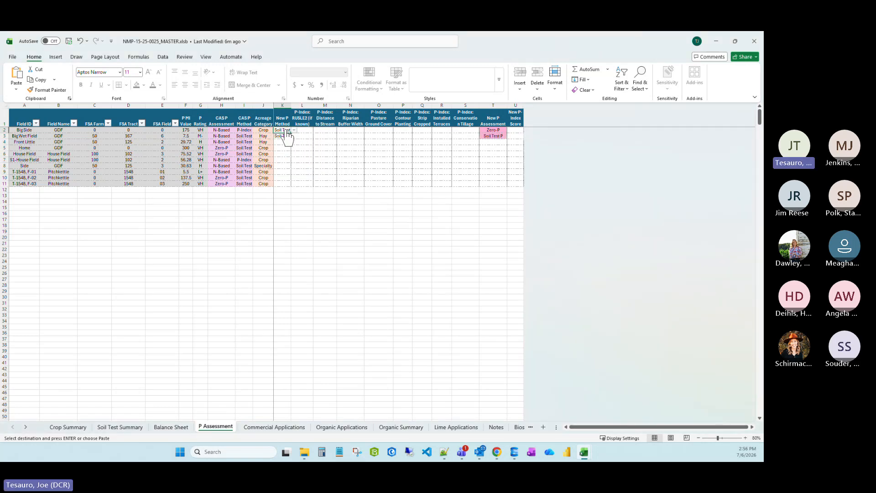
Fill Soil Test down the New P Method column for all fields and across into the P-Index: RUSLE2 column.
mouse_move(282, 131)
left_mouse_down()
mouse_move(288, 188)
mouse_move(312, 187)
left_mouse_up()
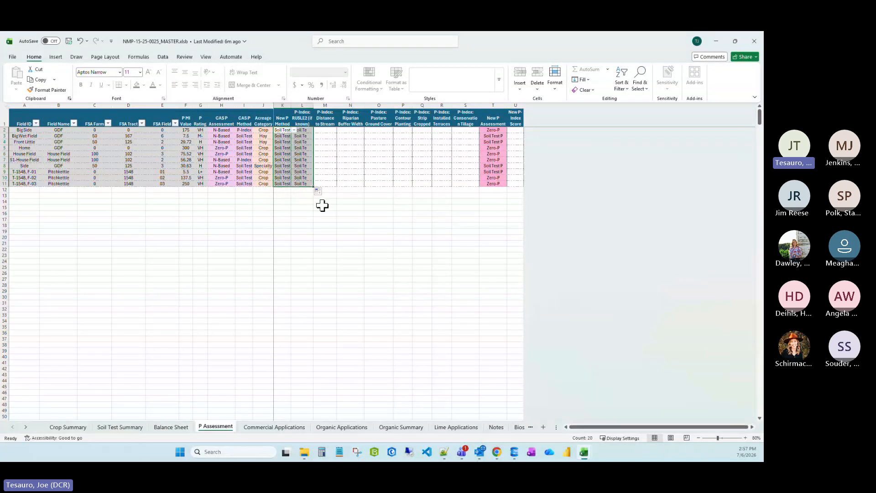
left_click(301, 144)
left_click(304, 130)
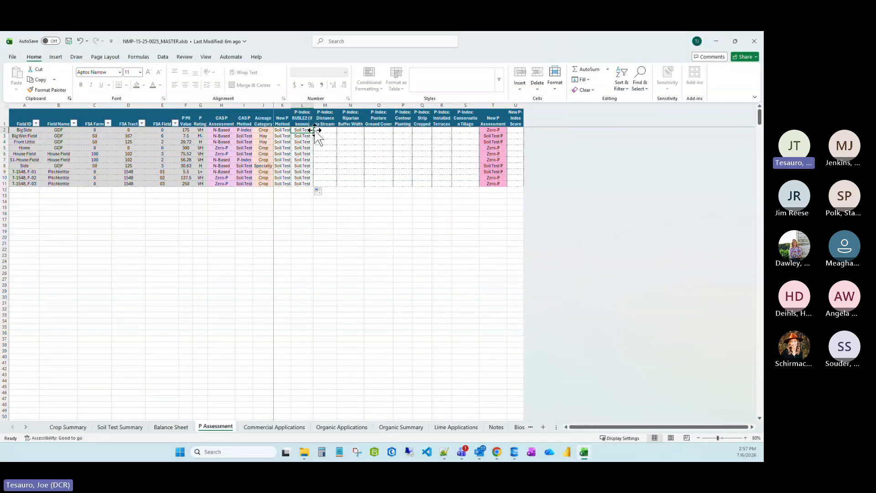
Undo the Soil Test fill in the P-Index: RUSLE2 column.
left_click(282, 130)
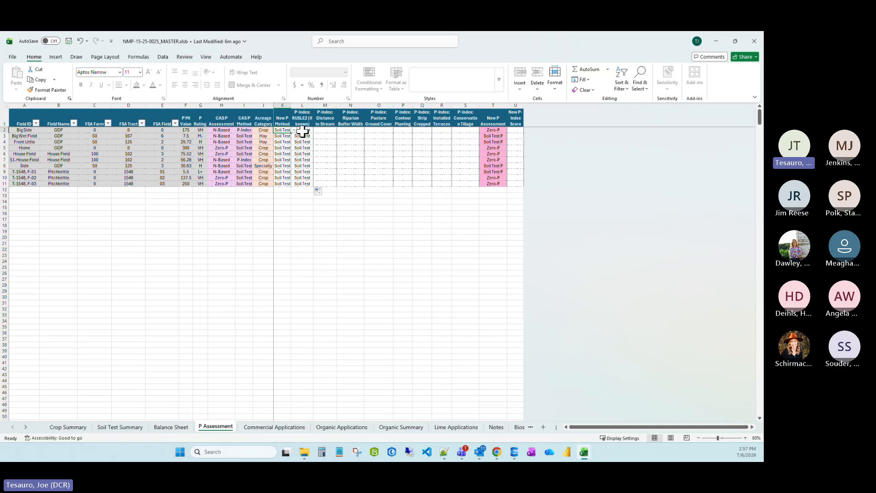
left_click(303, 131)
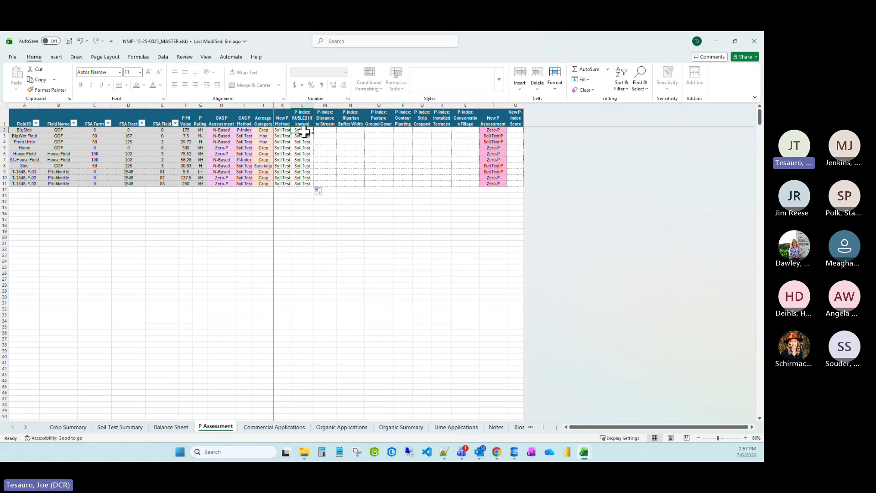
left_click(80, 41)
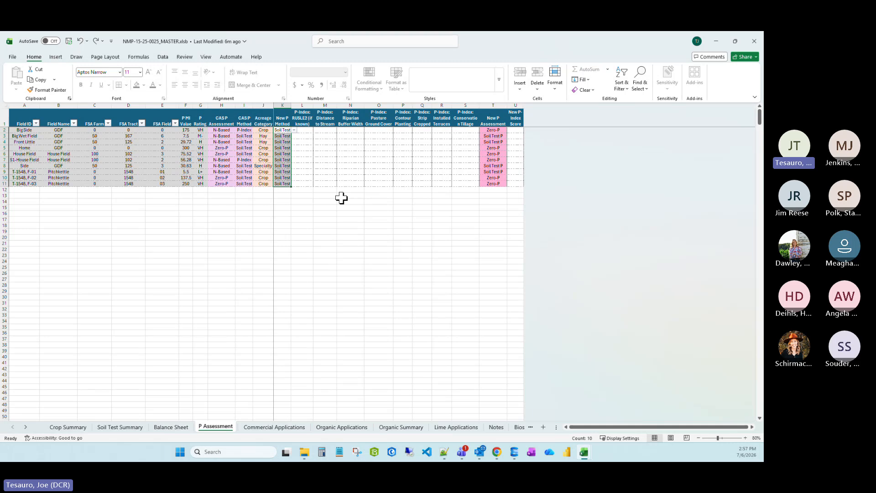
left_click(305, 142)
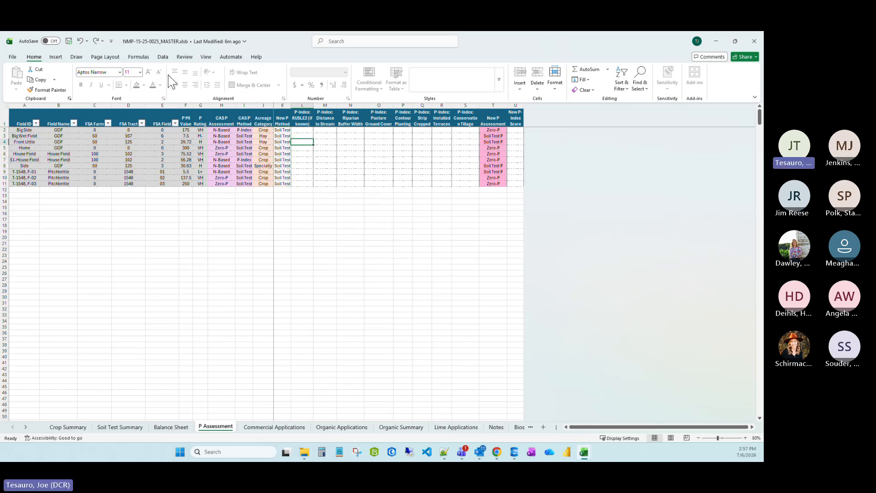